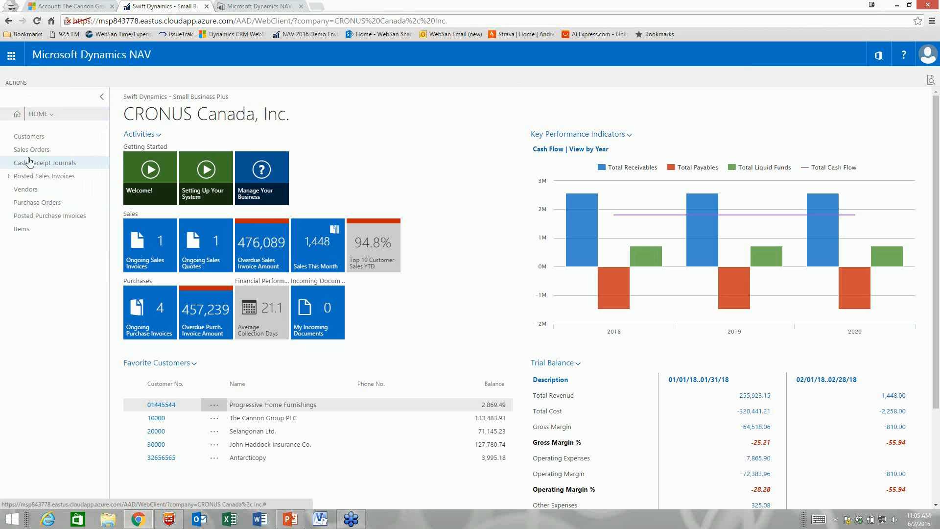
Step: Expand the HOME navigation to list the Home, Finance, Sales, Purchase, Inventory, Approvals and Advanced Finance areas
click(41, 113)
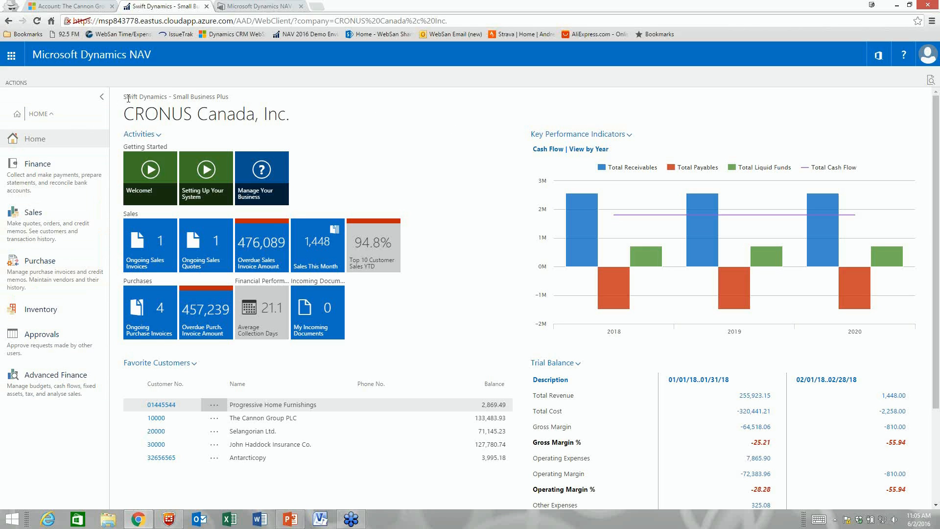
drag(124, 97, 228, 98)
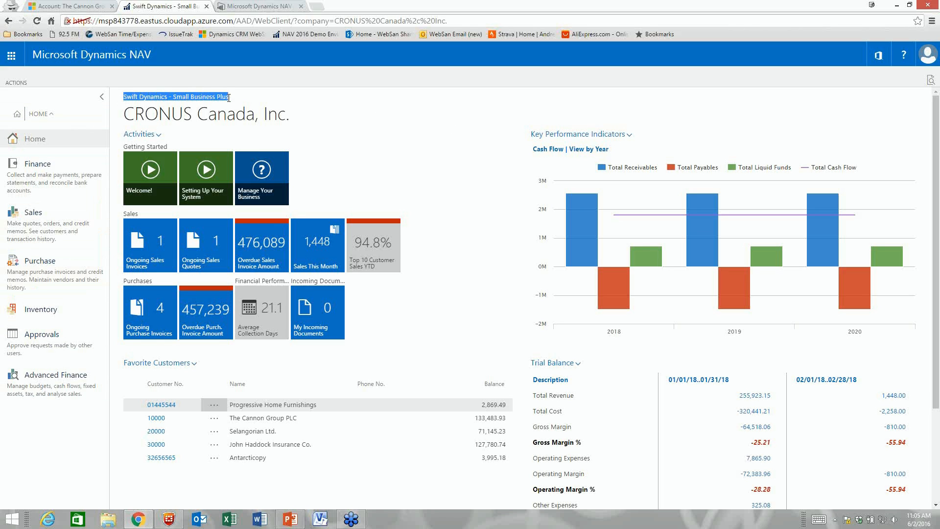
click(206, 99)
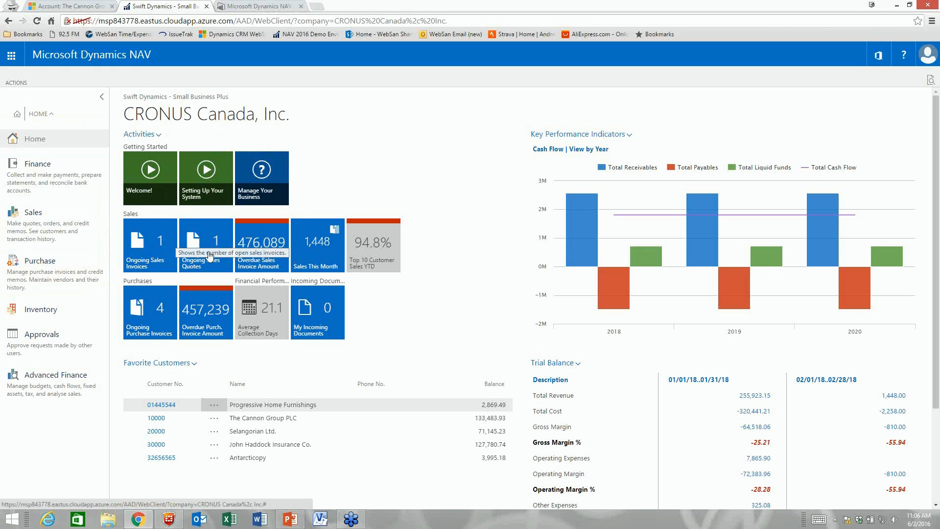
click(259, 247)
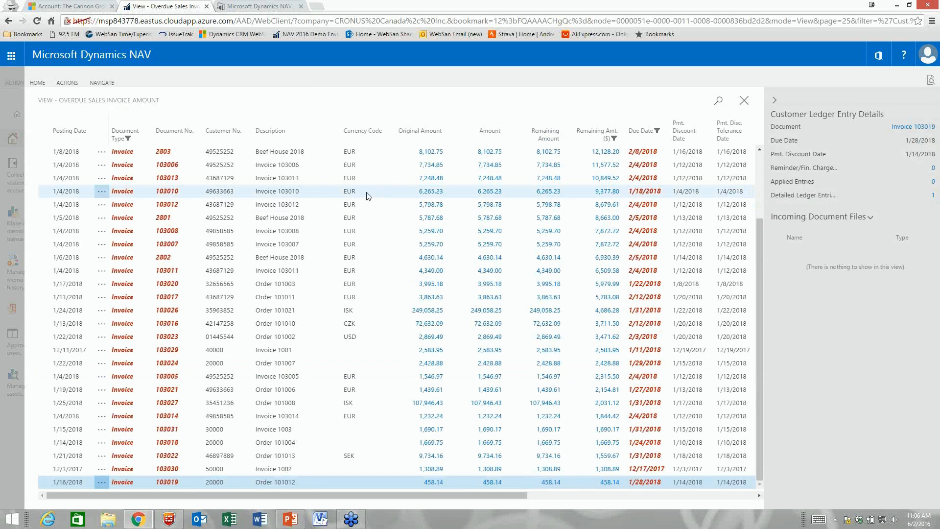
scroll(368, 193, up, 5)
scroll(223, 175, up, 3)
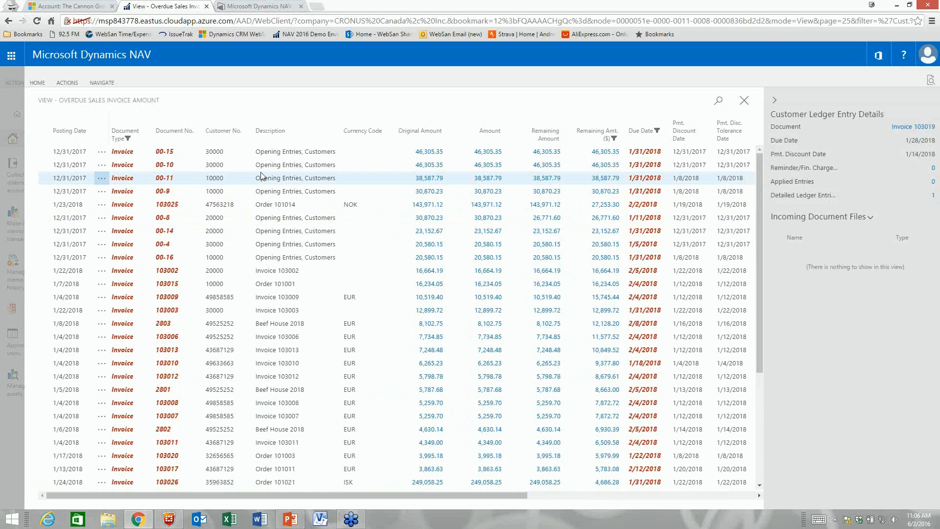
click(243, 154)
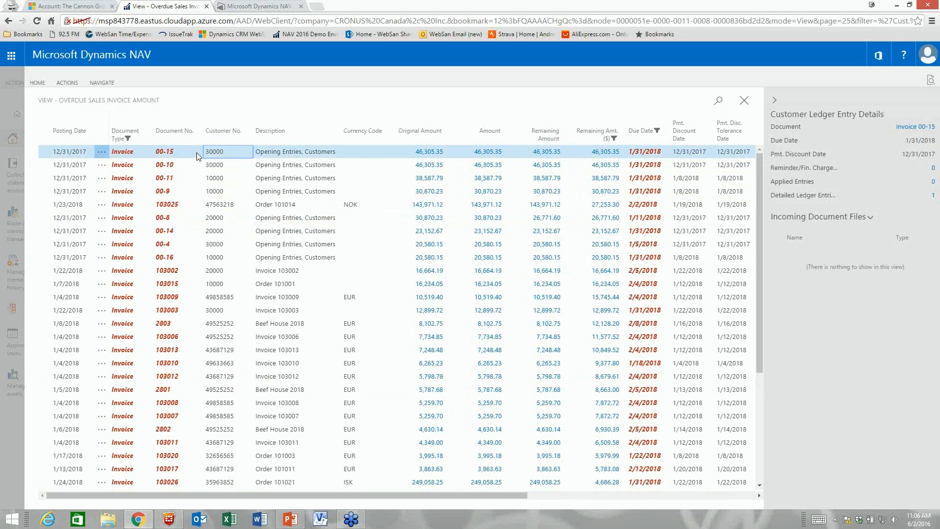
click(355, 156)
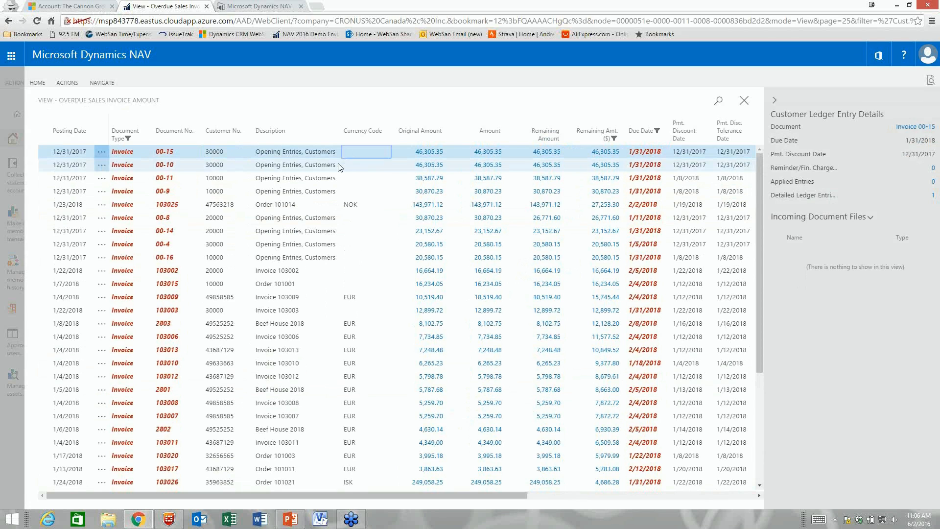
click(104, 82)
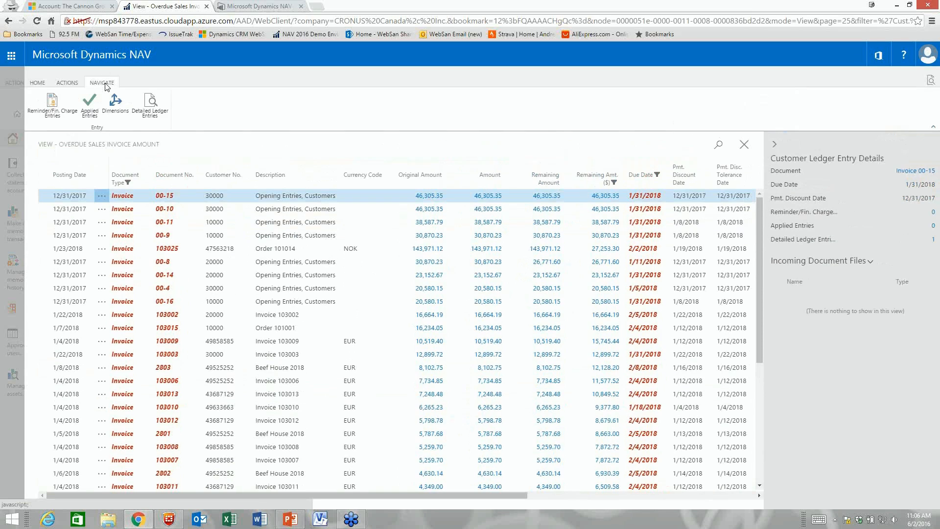
click(152, 102)
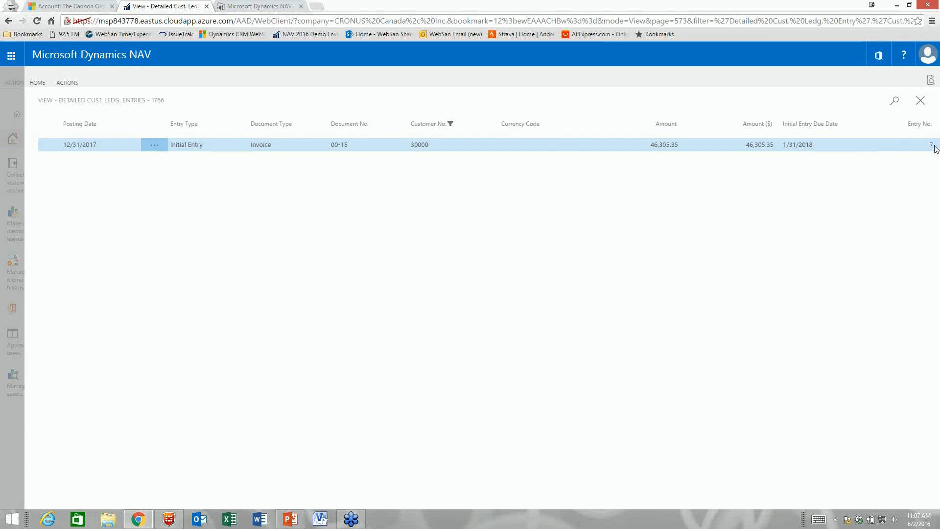
click(920, 100)
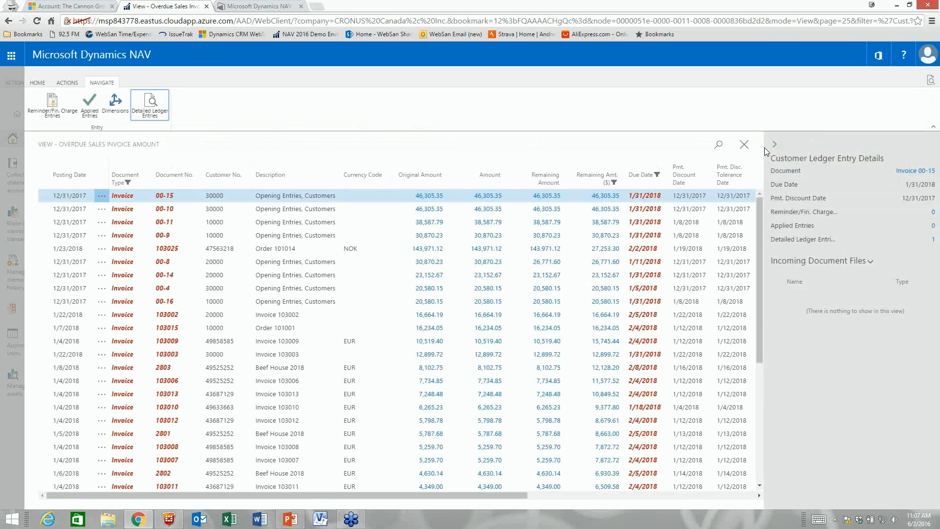
click(744, 144)
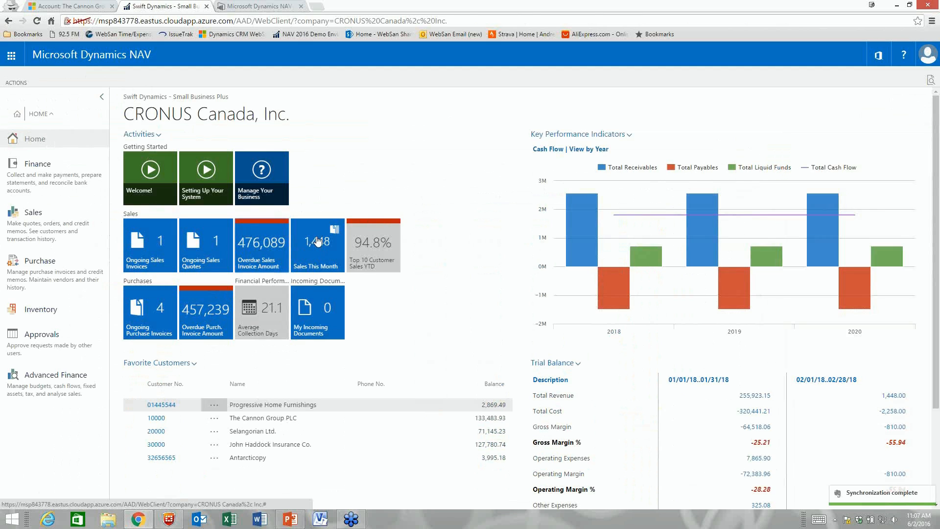
click(157, 137)
click(151, 145)
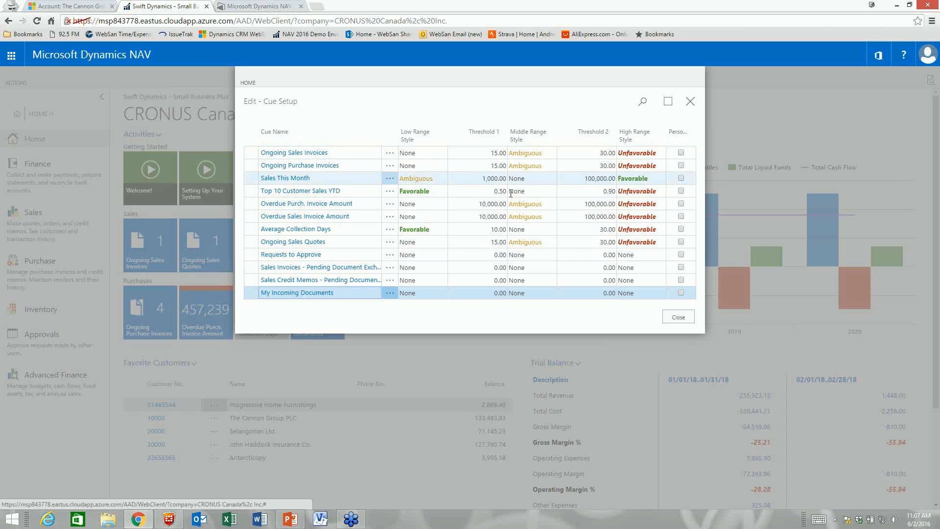
click(675, 319)
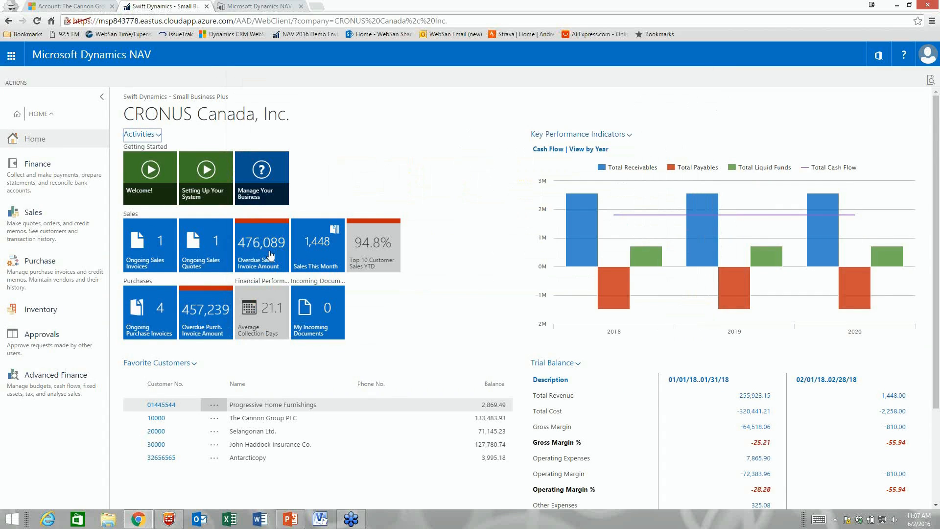
scroll(516, 309, down, 1)
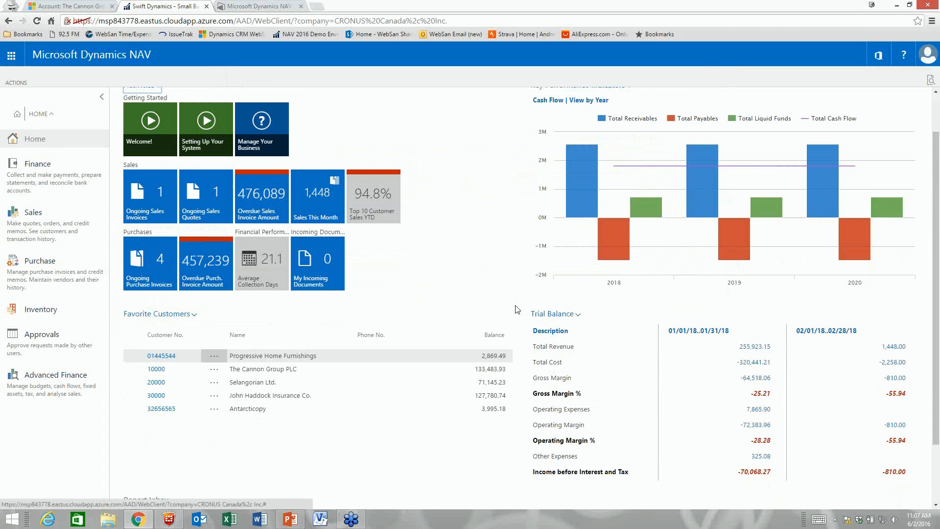
scroll(491, 336, down, 1)
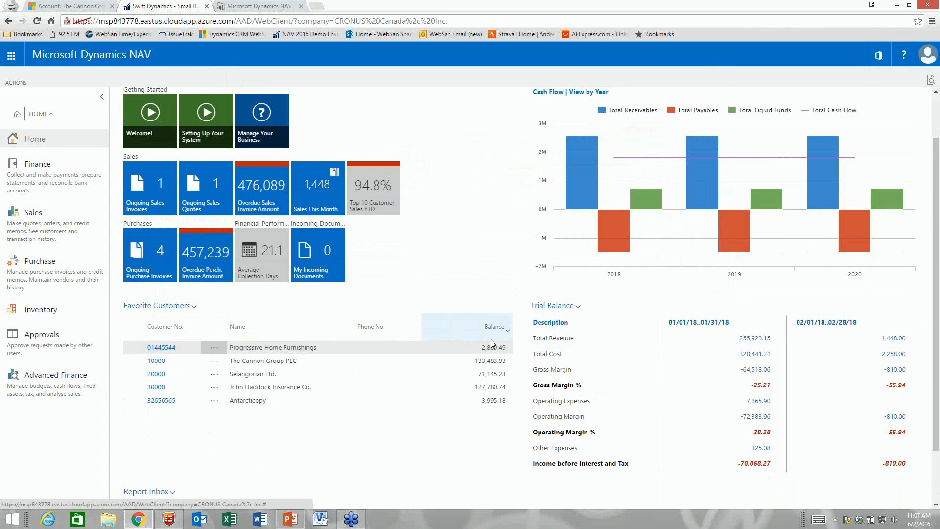
scroll(491, 343, down, 2)
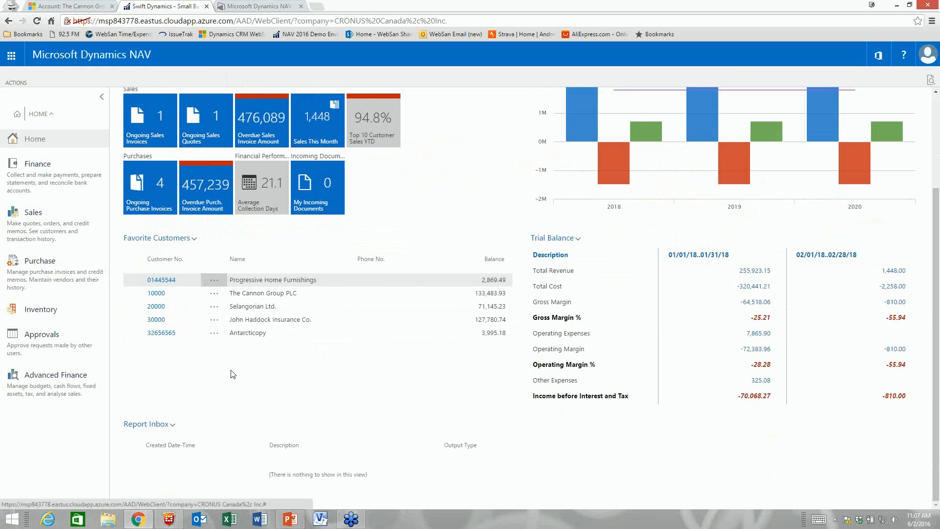
scroll(528, 333, up, 3)
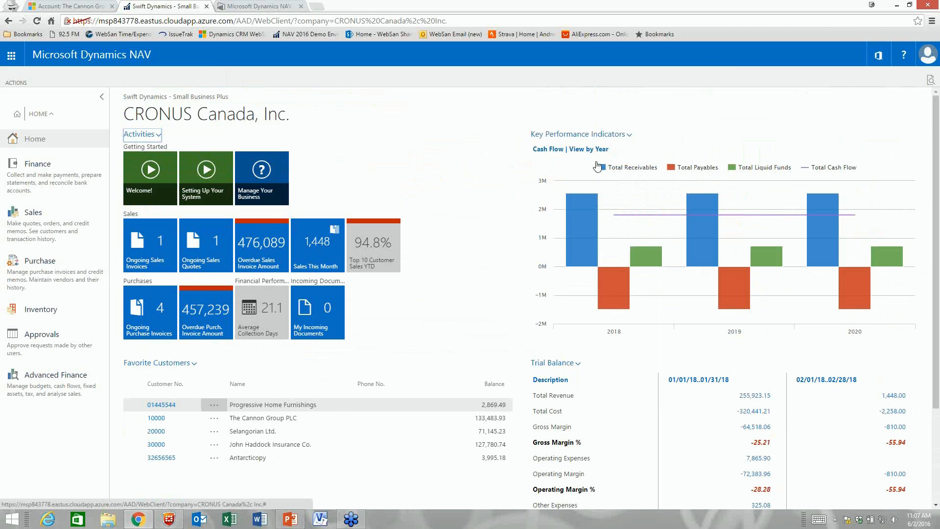
Step: Cycle the KPI chart through Income & Expense and Aged Accounts Receivable, toggling month and week grouping
click(603, 135)
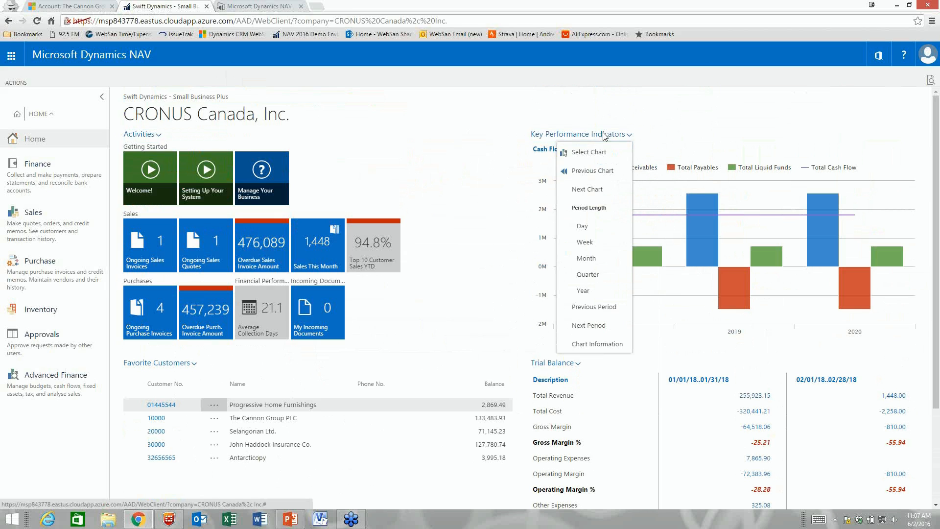
click(590, 189)
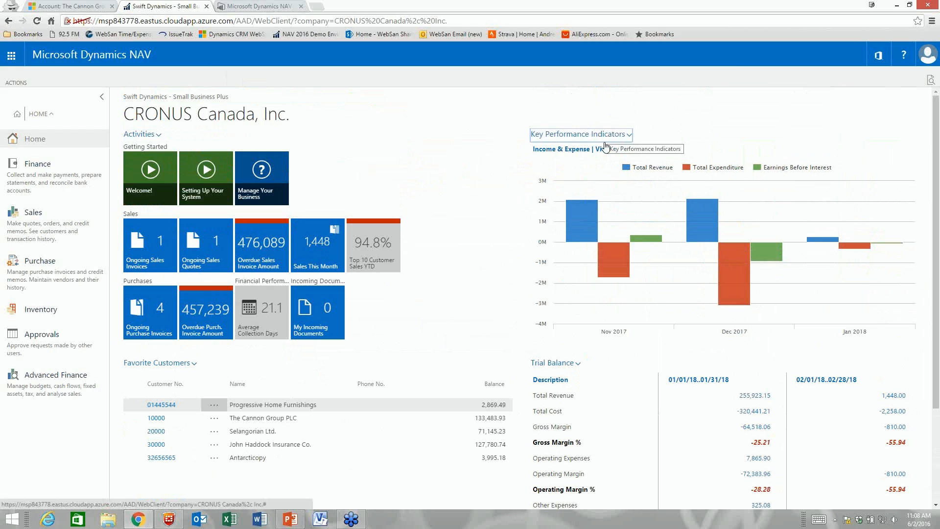
click(605, 143)
click(594, 189)
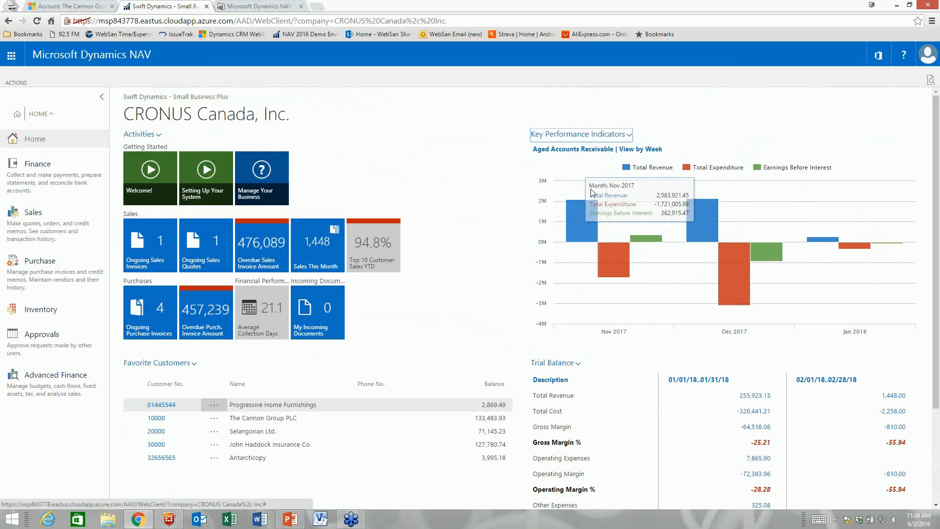
click(598, 134)
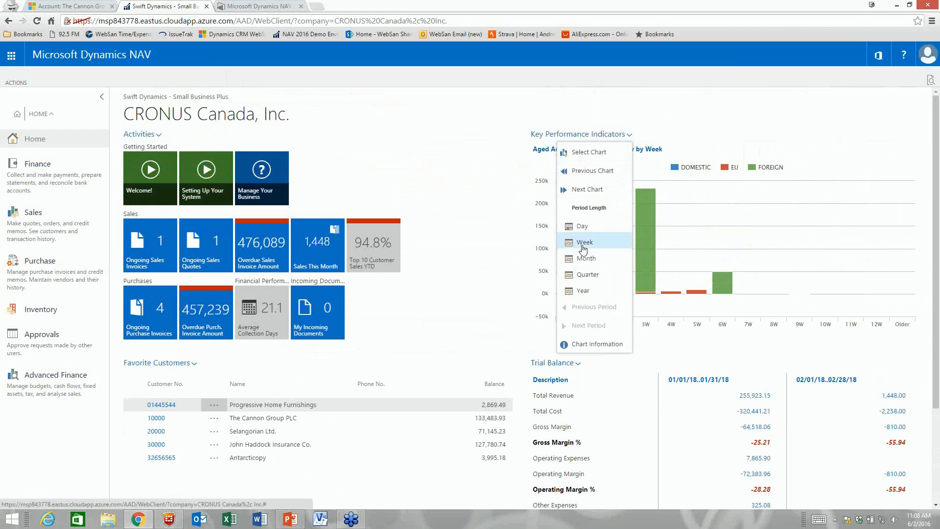
click(582, 245)
click(598, 135)
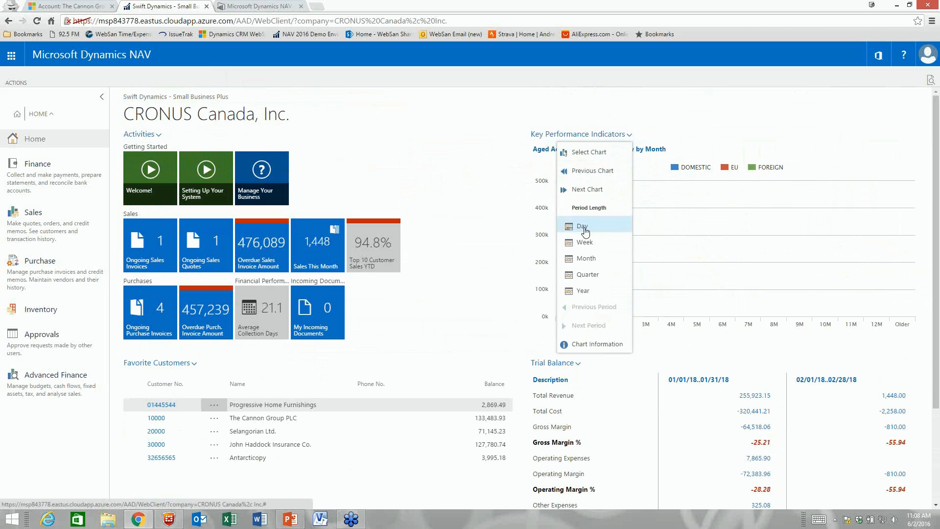
click(582, 245)
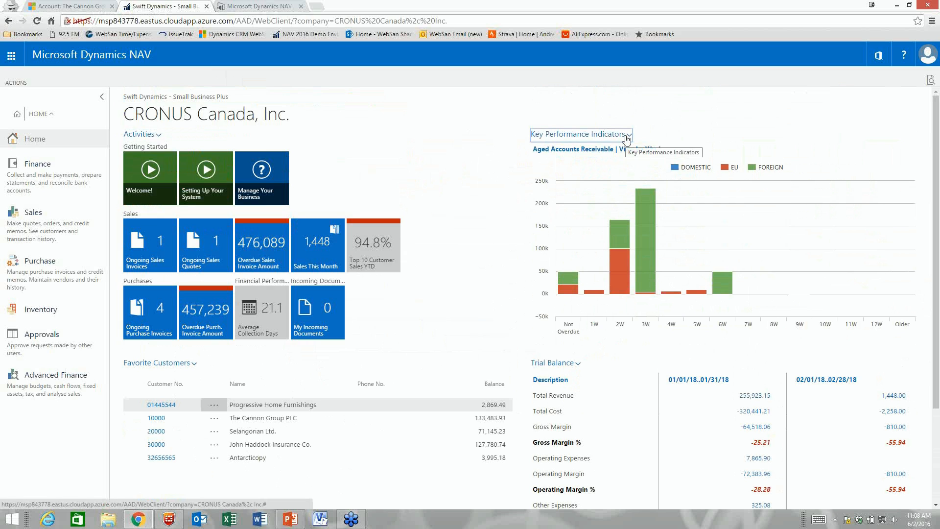
Step: Switch the chart to Top Ten Customers by Sales Value and open The Cannon Group PLC's card
click(626, 139)
click(596, 190)
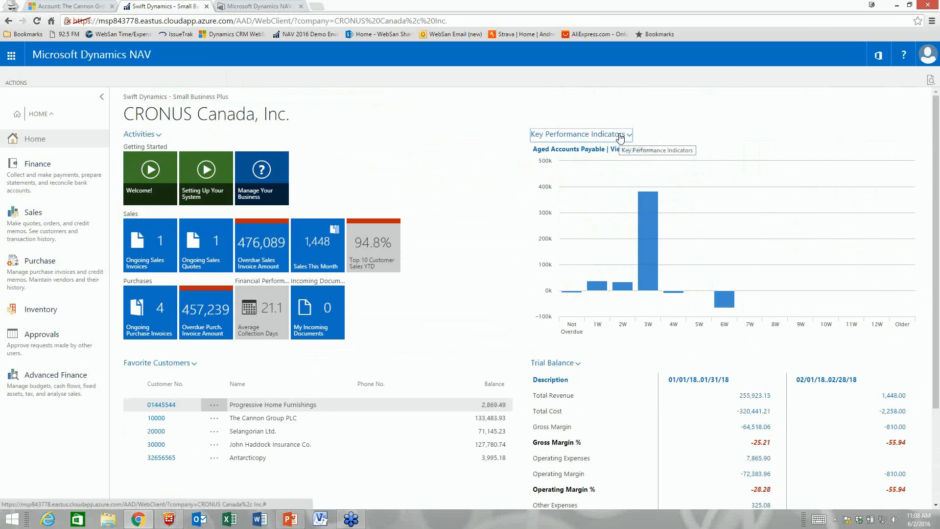
click(620, 137)
click(588, 190)
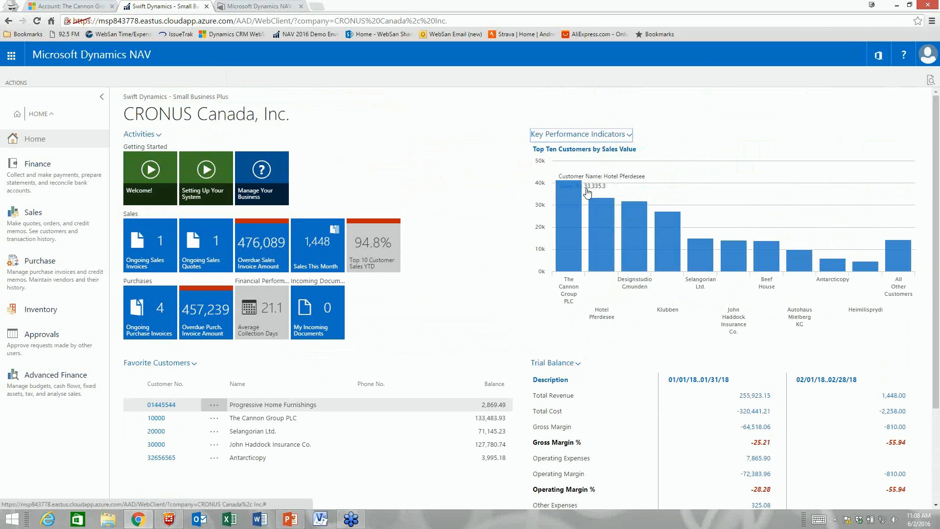
mouse_move(579, 233)
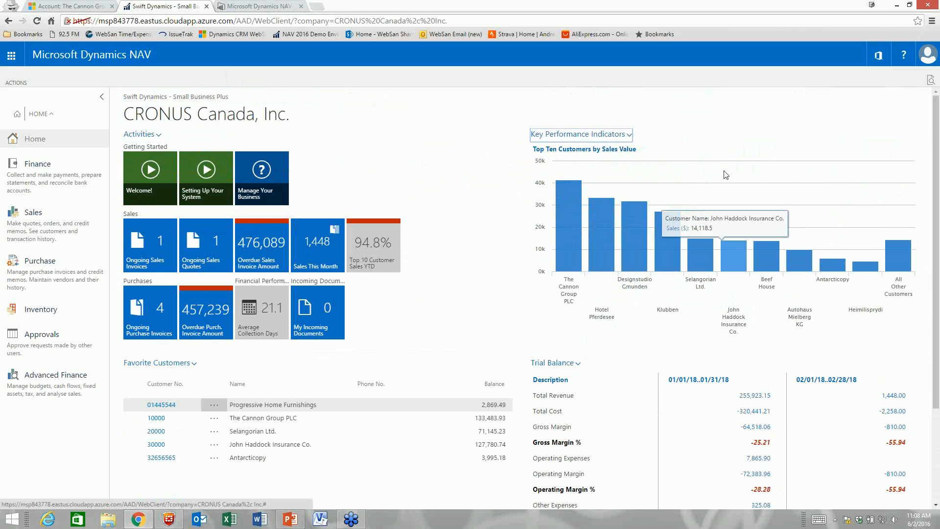
click(569, 251)
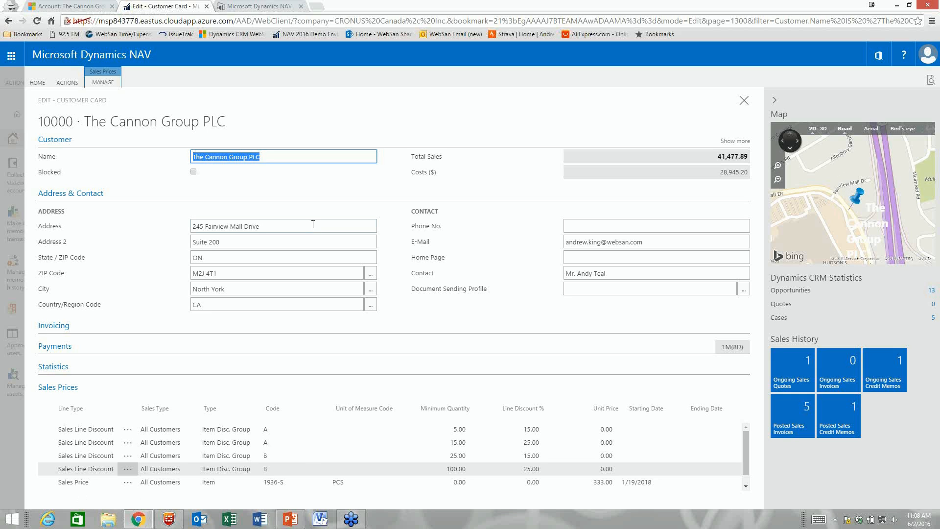
Step: Expand the Invoicing, Payments and Statistics sections, then drill into the Overdue Payments ledger entries
click(247, 329)
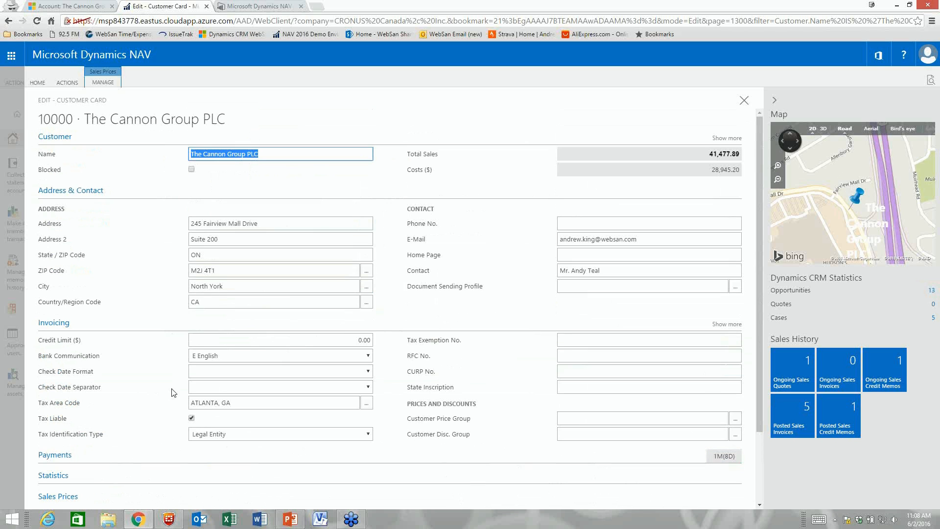
click(158, 462)
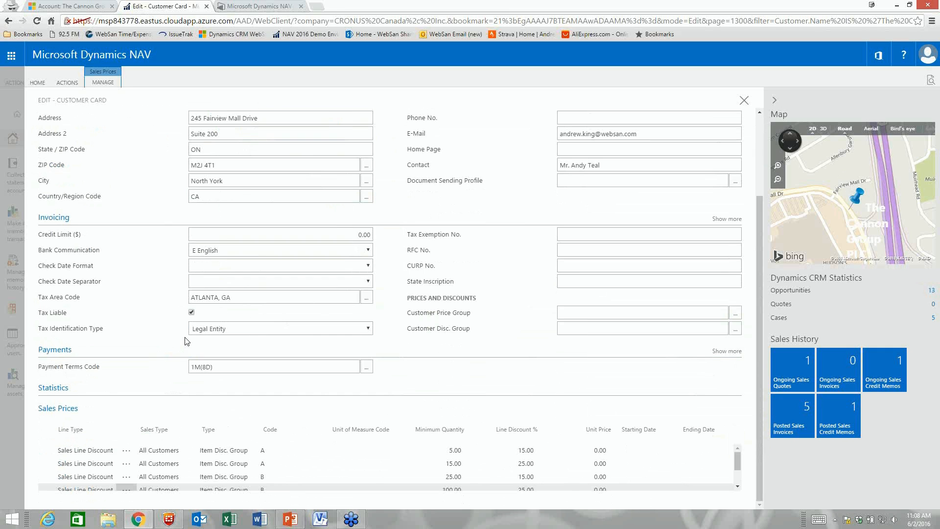
click(74, 389)
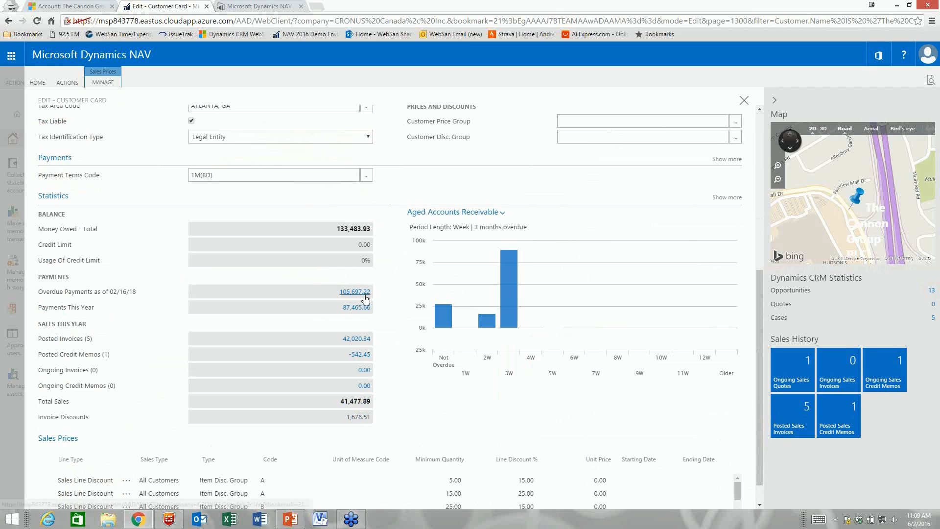
scroll(352, 294, up, 6)
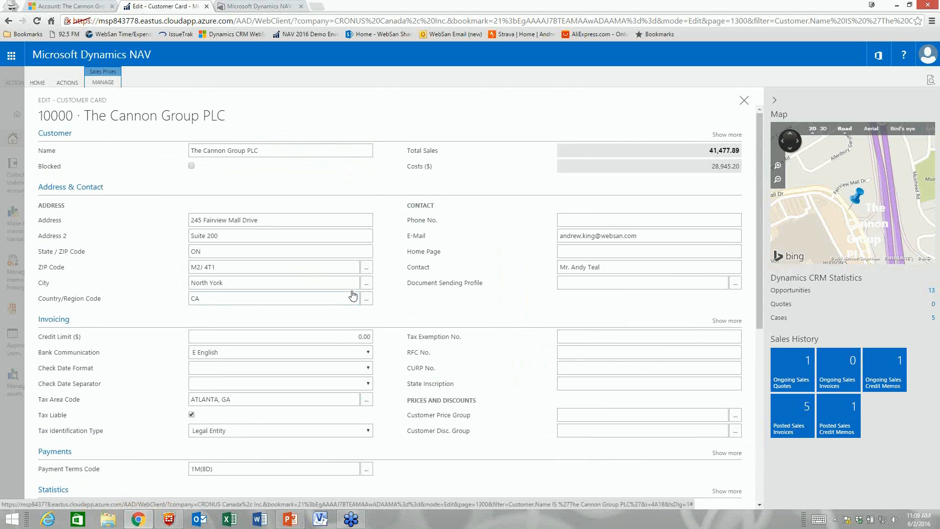
scroll(354, 295, down, 7)
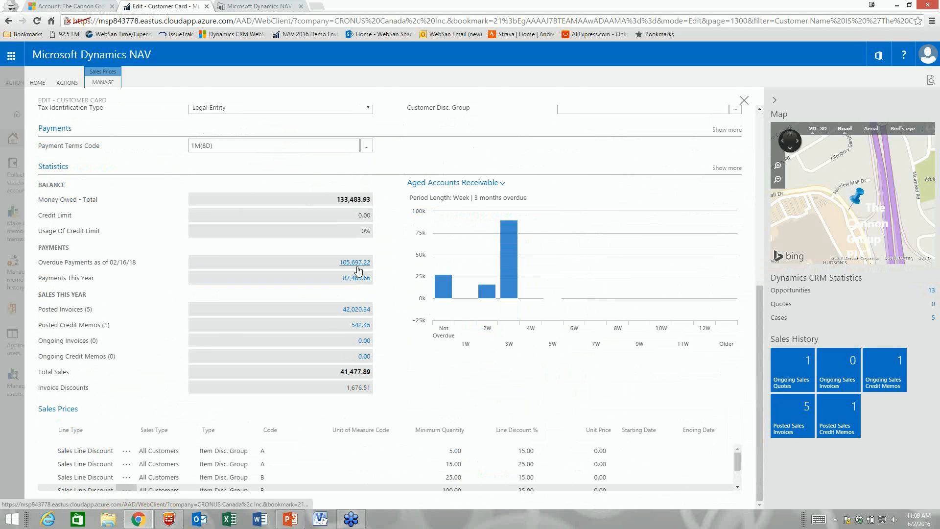
click(356, 263)
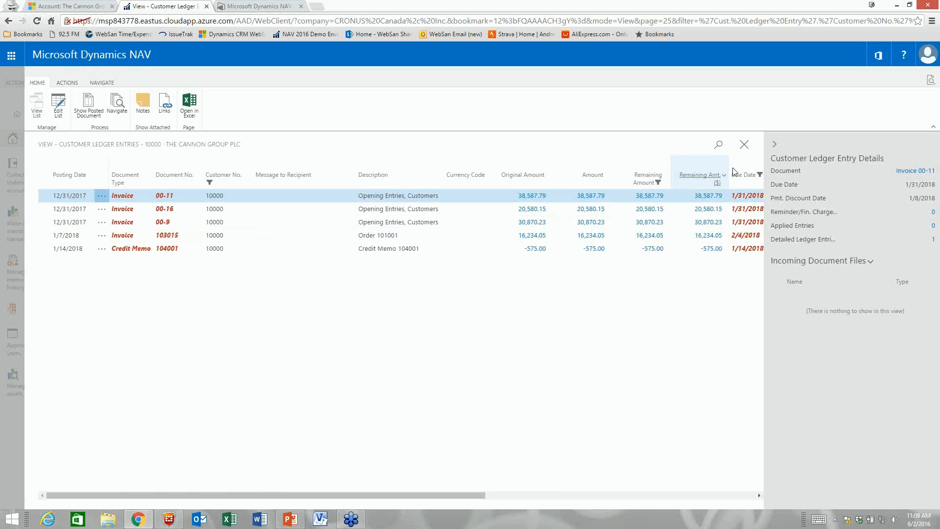
Step: Close Customer Ledger Entries and open Opportunities from the Dynamics CRM Statistics FactBox
click(744, 145)
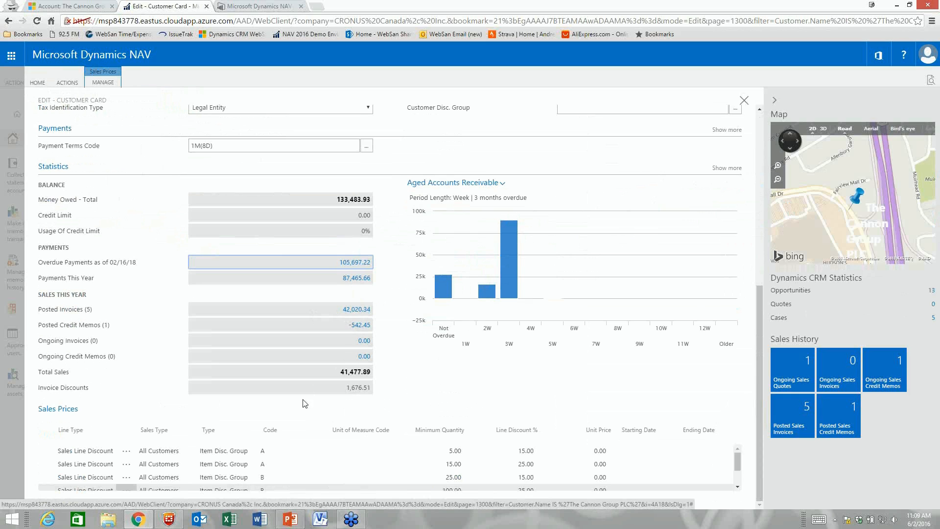
scroll(635, 455, down, 1)
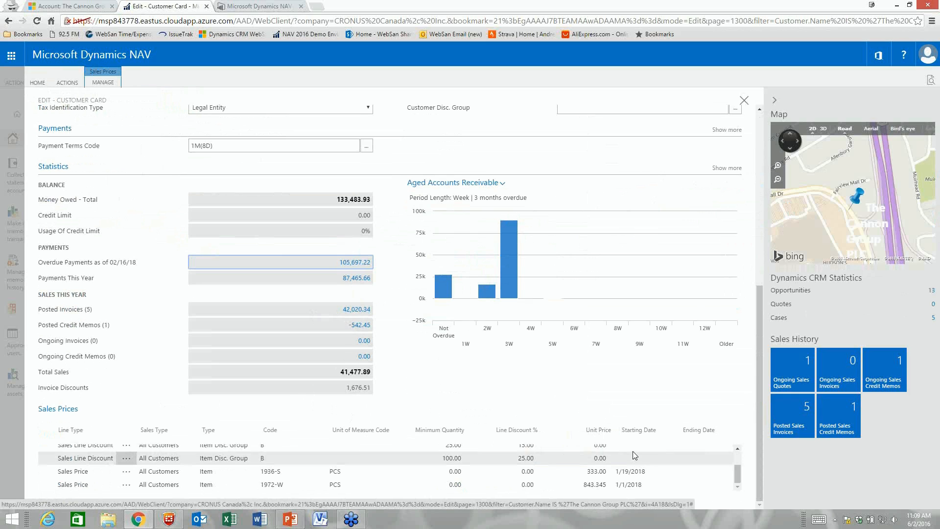
scroll(635, 456, up, 1)
scroll(634, 455, up, 3)
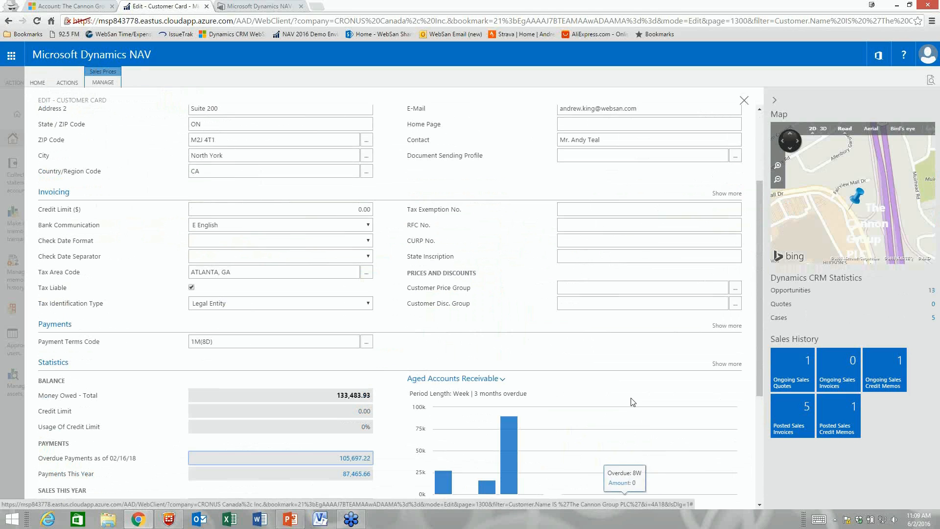
scroll(659, 385, up, 3)
click(721, 365)
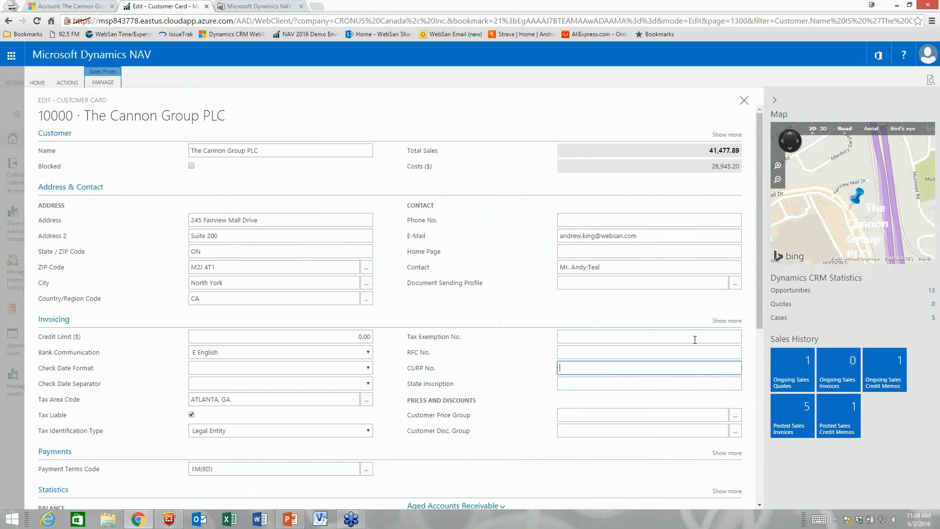
scroll(694, 339, down, 5)
scroll(699, 216, up, 5)
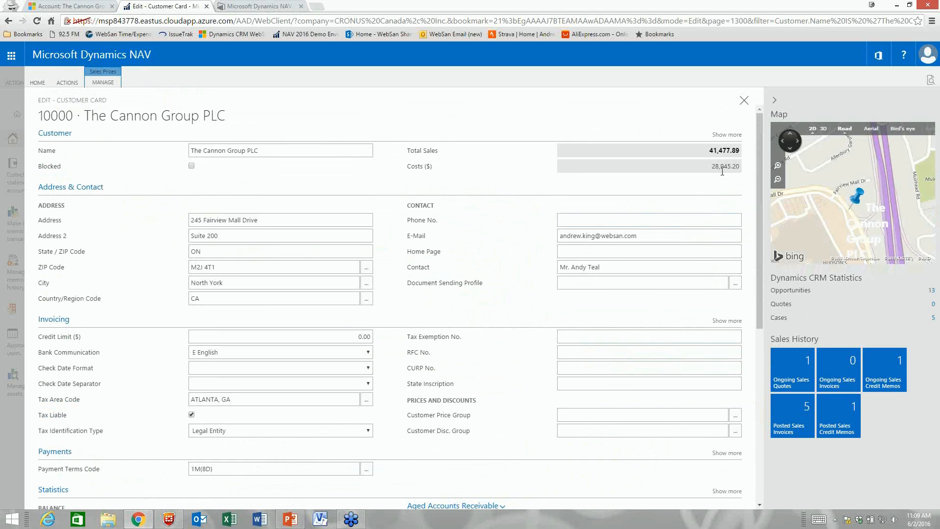
scroll(722, 171, down, 5)
scroll(720, 175, up, 5)
scroll(710, 395, down, 3)
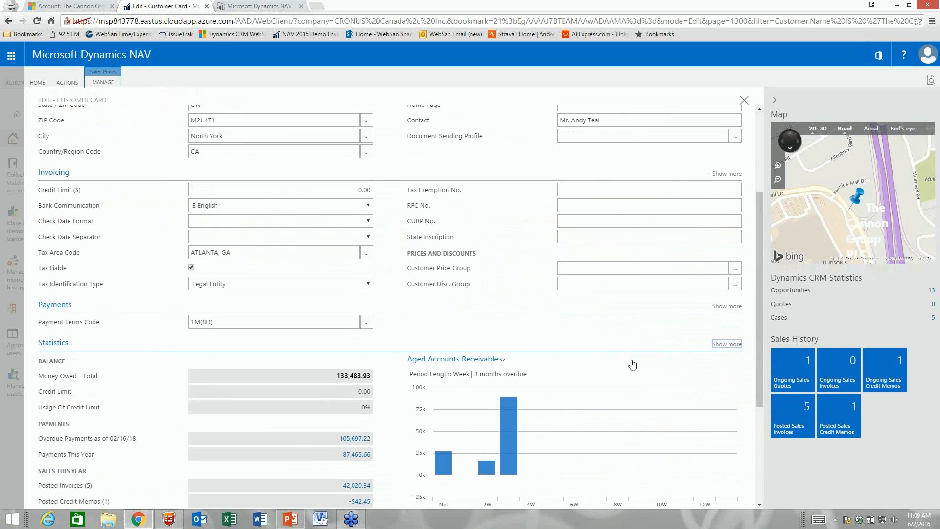
scroll(399, 335, up, 3)
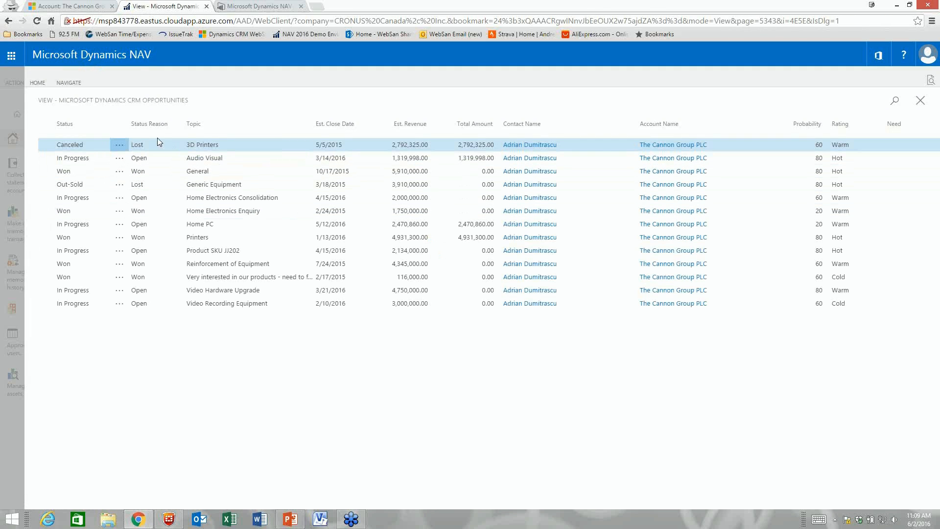
Step: Open the Audio Visual opportunity in Dynamics CRM, then close the CRM tab
click(68, 83)
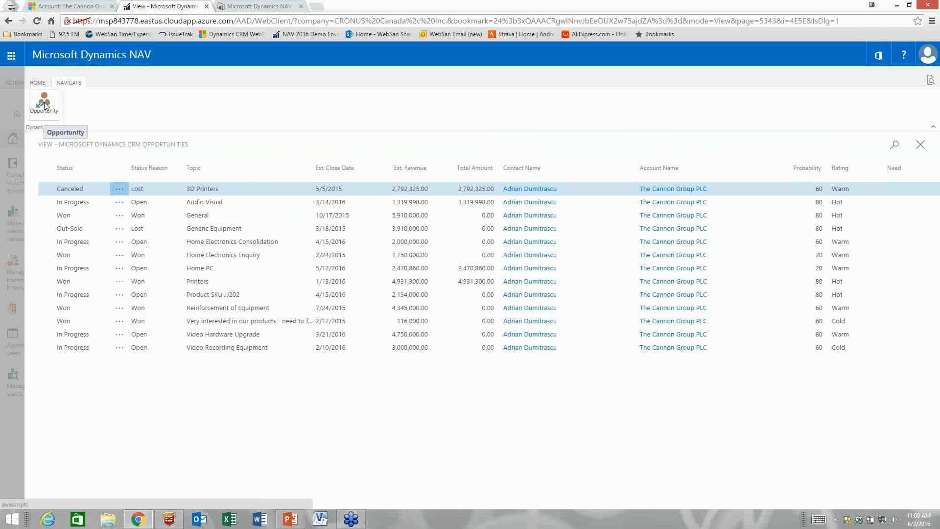
click(90, 205)
click(48, 104)
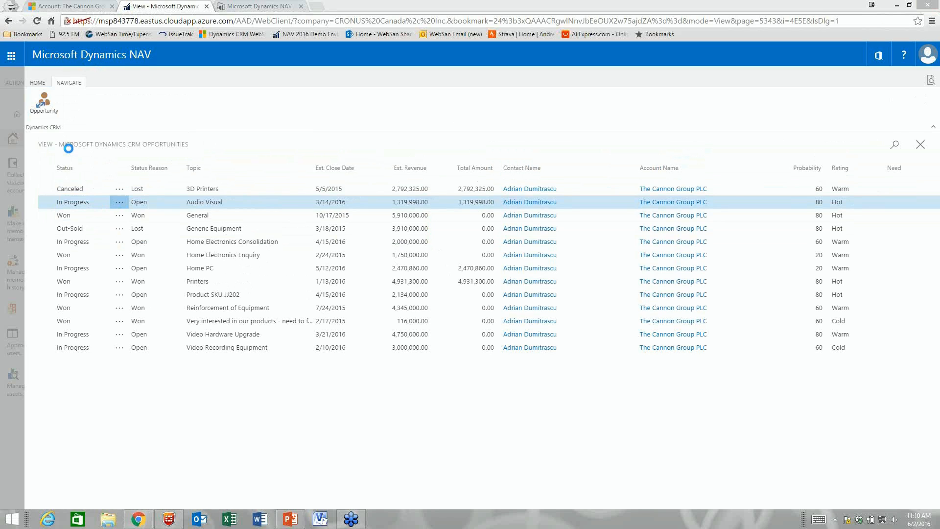
click(231, 210)
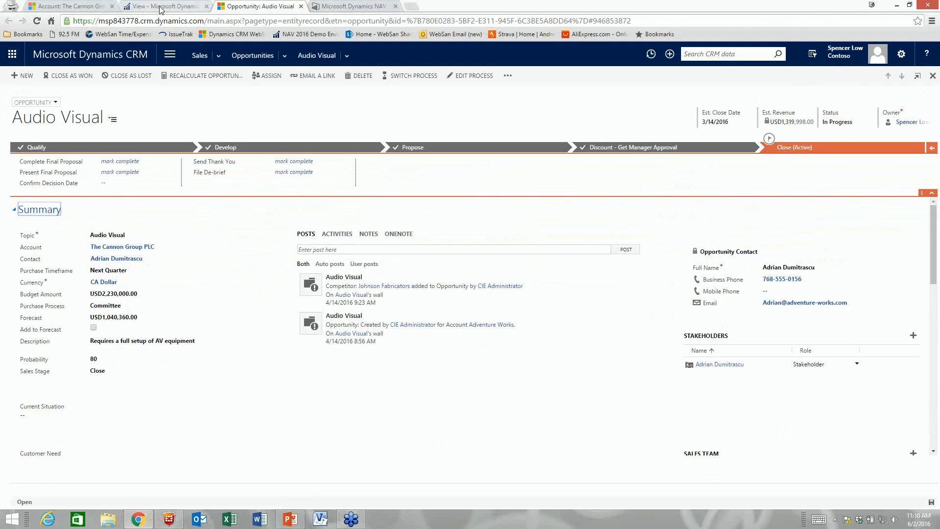
key(ctrl+w)
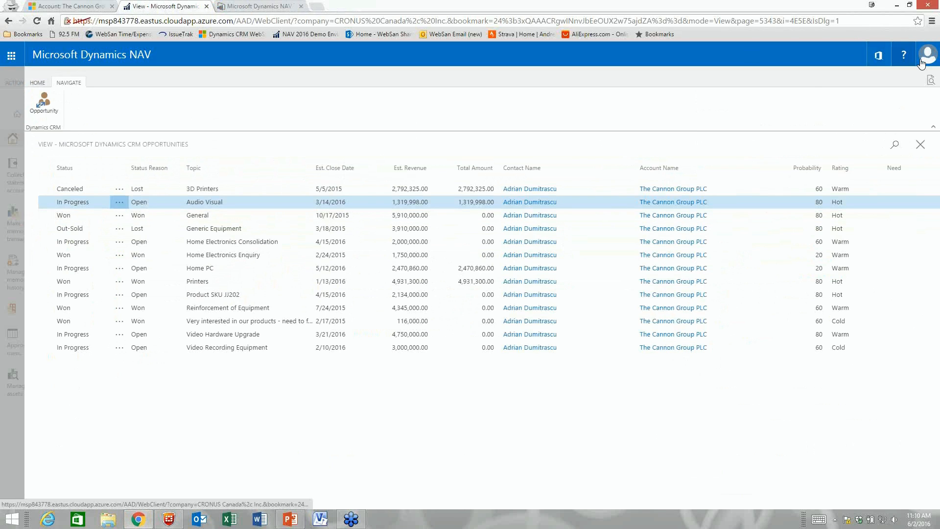
Step: Close the opportunities list to return to The Cannon Group PLC's customer card
click(921, 62)
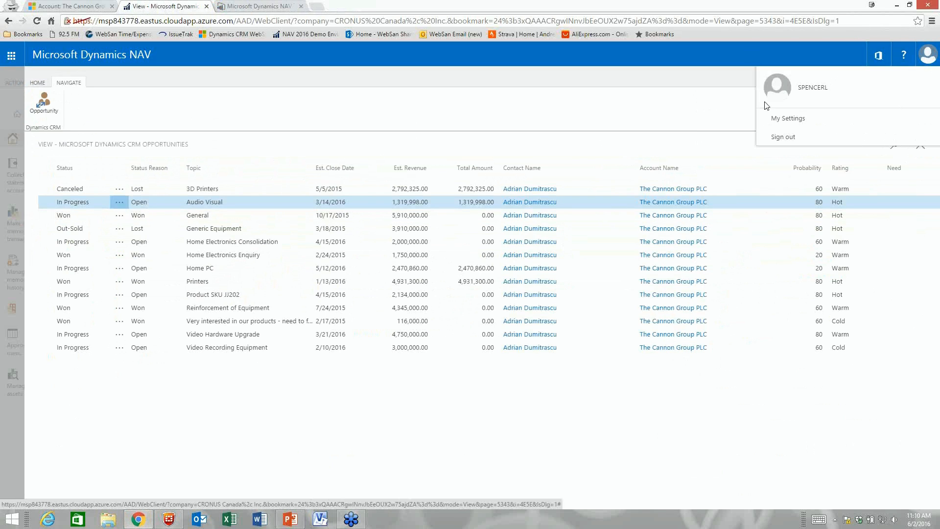
click(739, 108)
click(920, 145)
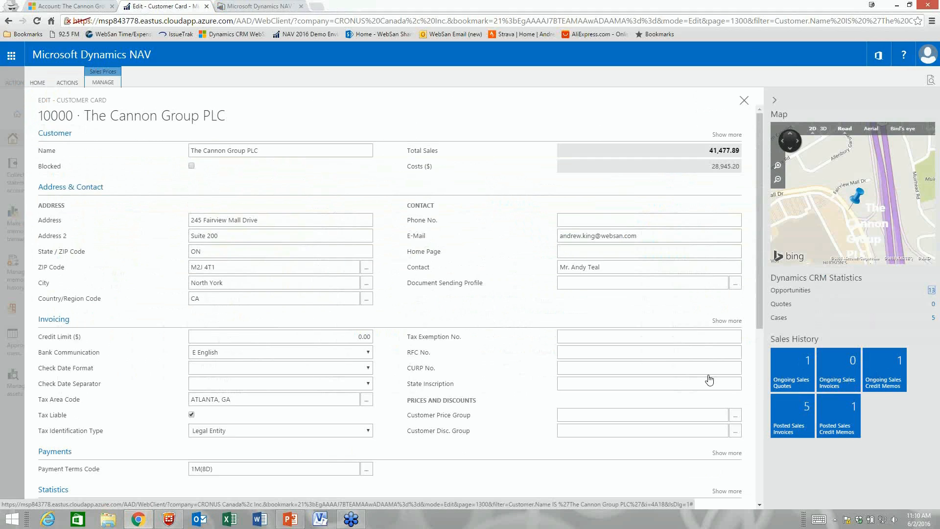
Step: View the five posted sales invoices, then close them and the customer card to return home
click(798, 413)
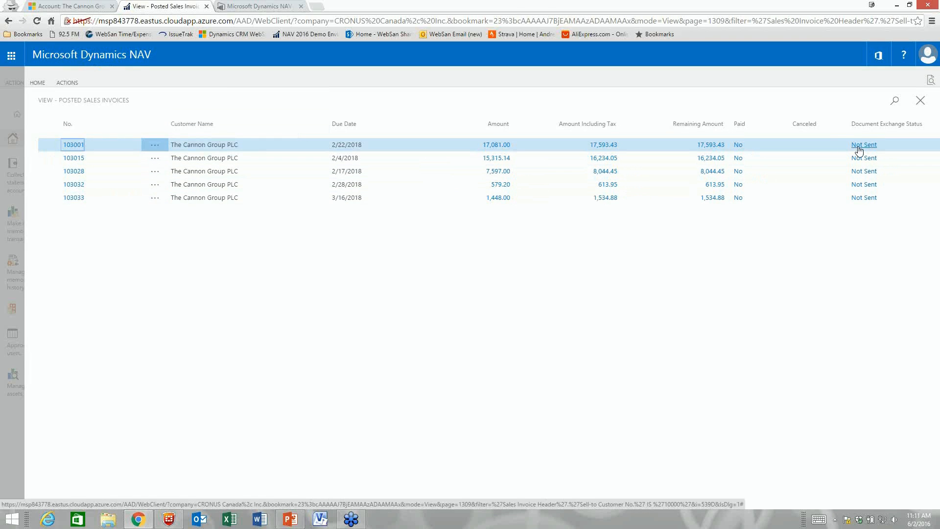
click(920, 103)
scroll(498, 306, down, 3)
scroll(498, 305, up, 2)
scroll(744, 105, up, 1)
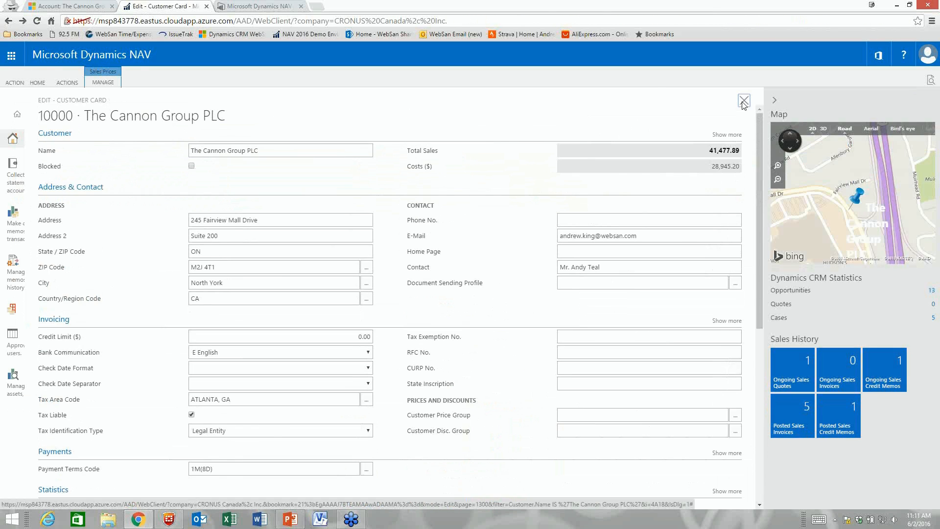
click(744, 102)
mouse_move(560, 225)
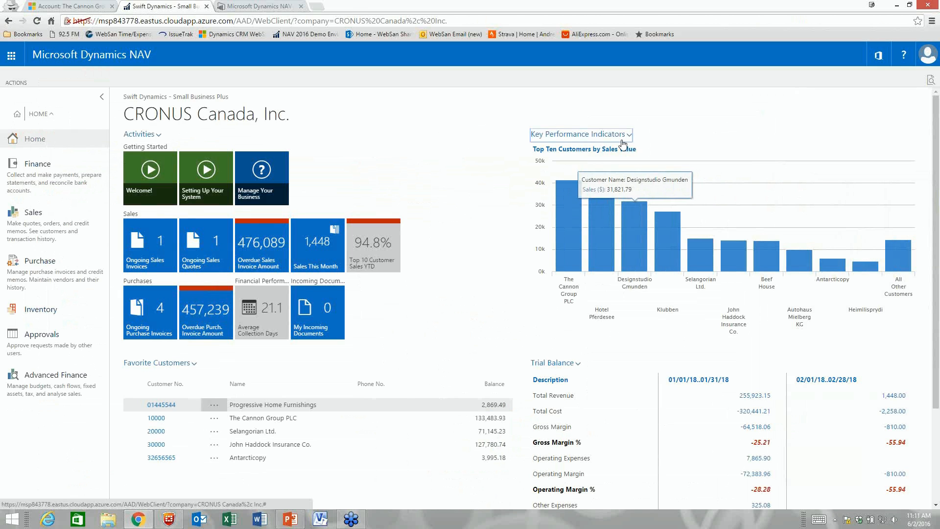
scroll(520, 294, down, 2)
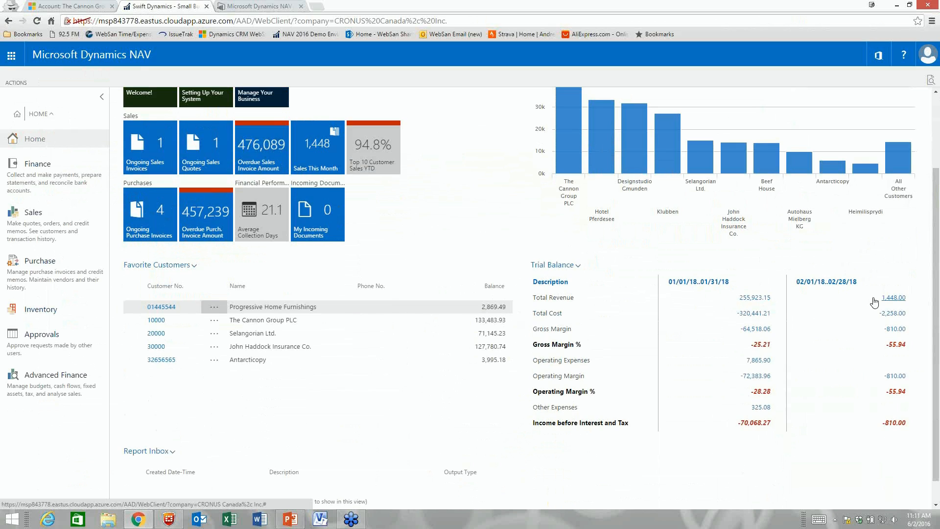
click(892, 302)
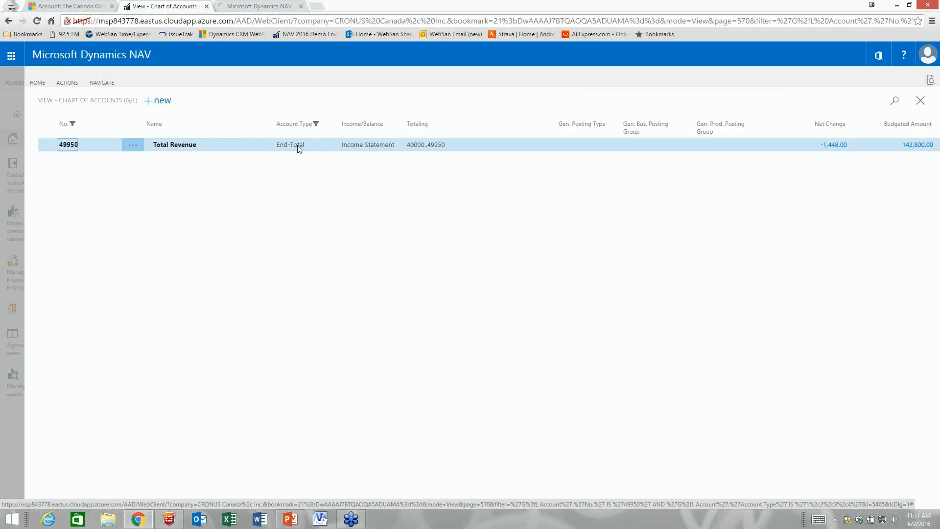
click(102, 84)
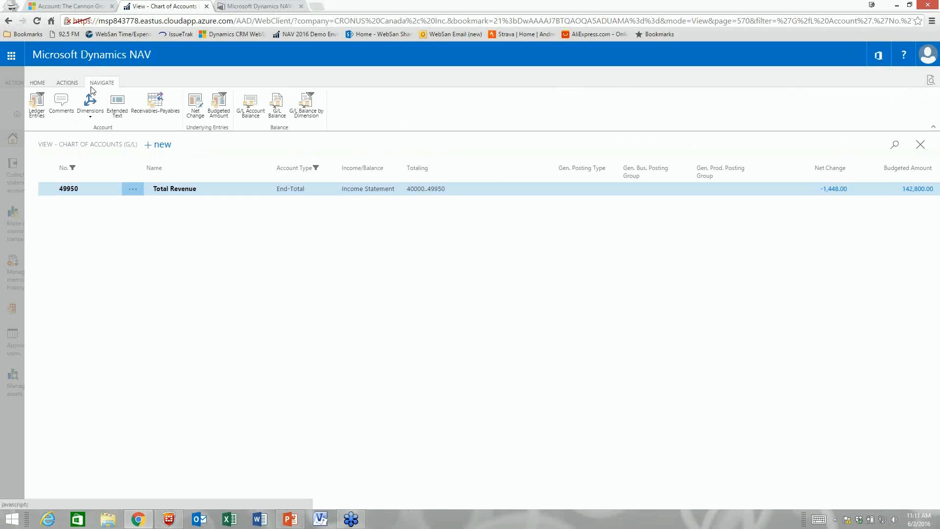
click(68, 83)
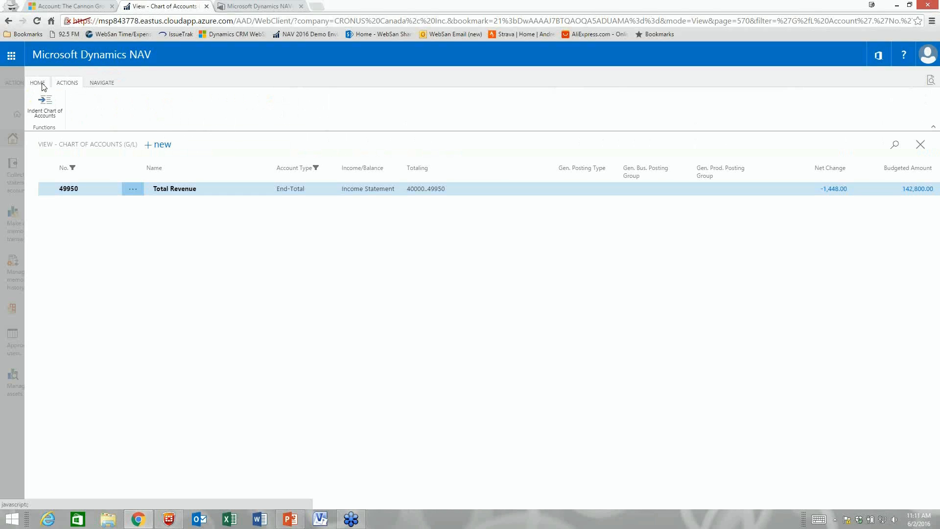
click(42, 85)
click(85, 100)
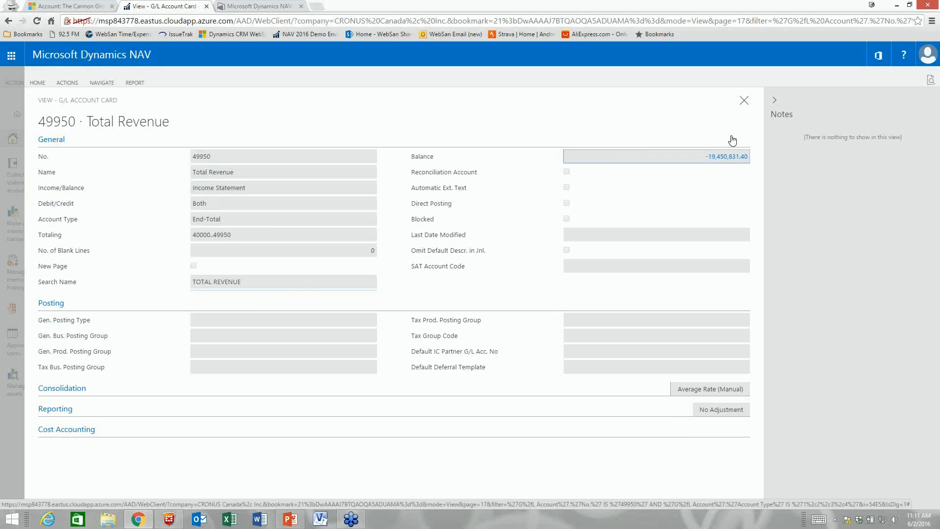
click(744, 100)
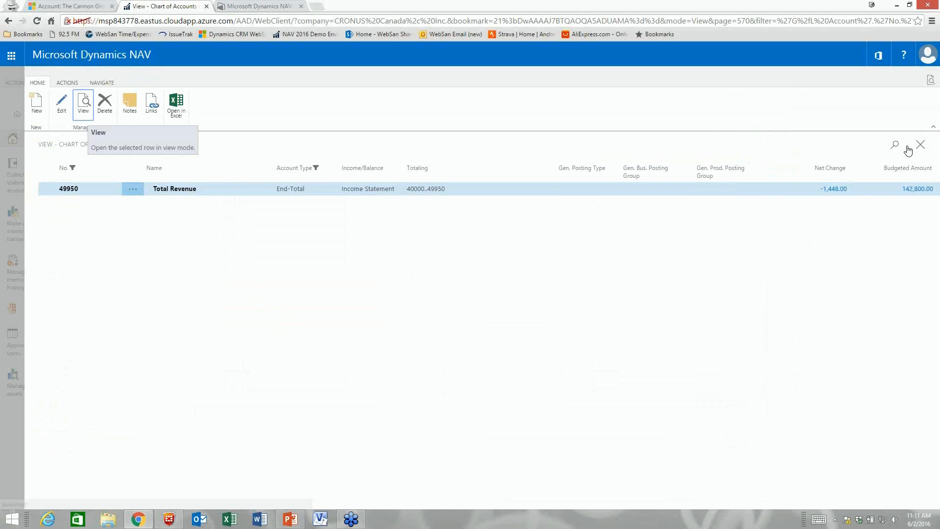
click(907, 146)
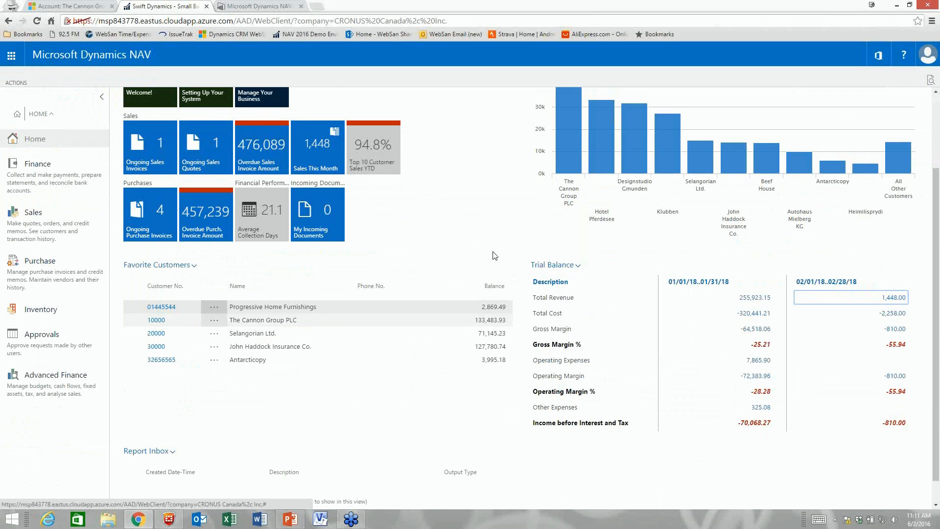
scroll(454, 293, up, 2)
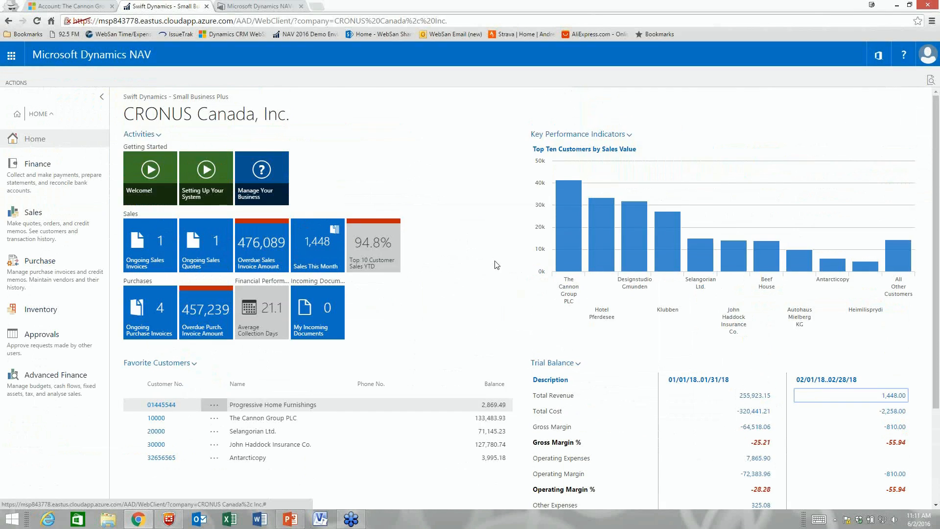
click(935, 16)
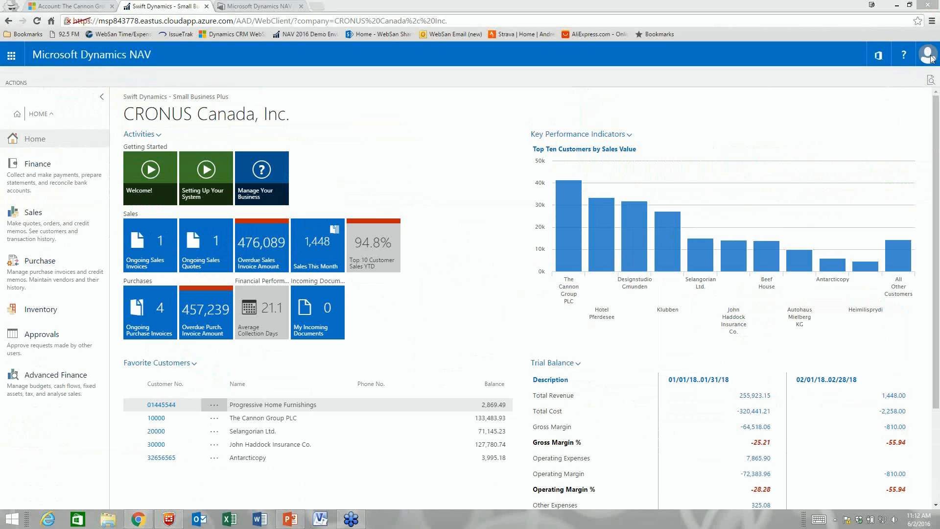
Step: Search pages for 'customer' and open the Customers list
click(932, 83)
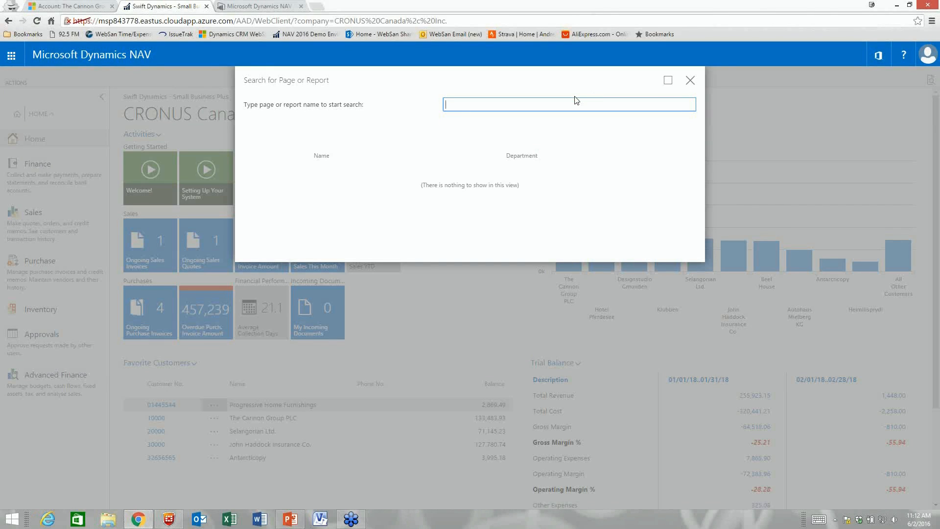
text(customer)
key(BackSpace)
key(BackSpace)
key(BackSpace)
key(BackSpace)
key(BackSpace)
key(BackSpace)
text(stomer)
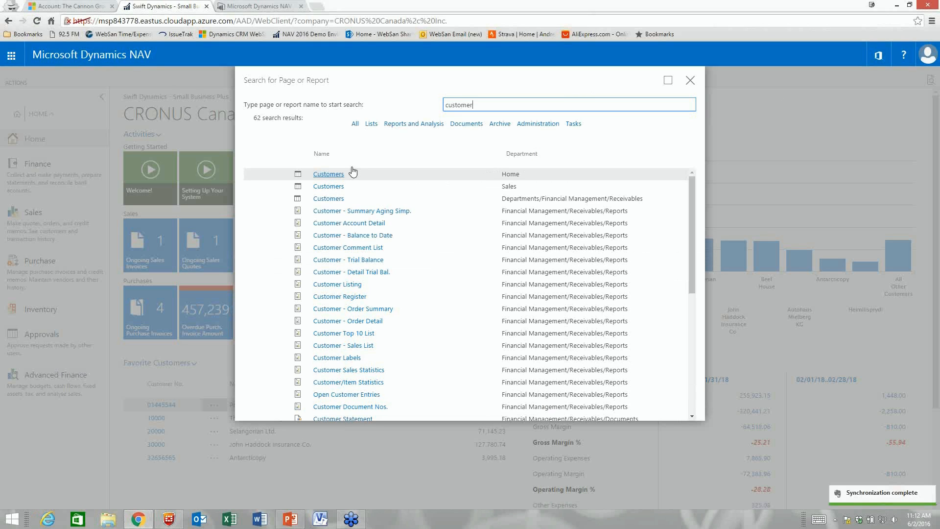
click(331, 177)
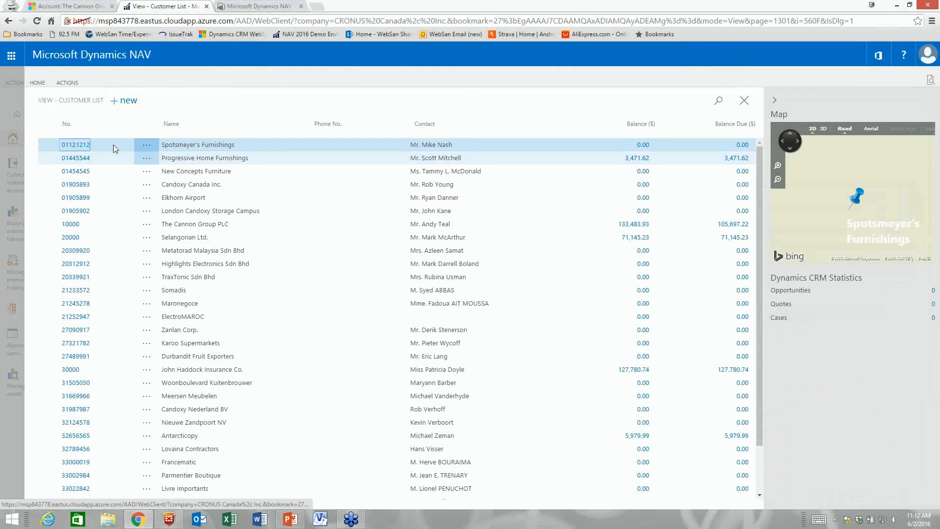
Step: Filter the customer list by 'cannon', then close it to return home
click(718, 100)
text(cannon)
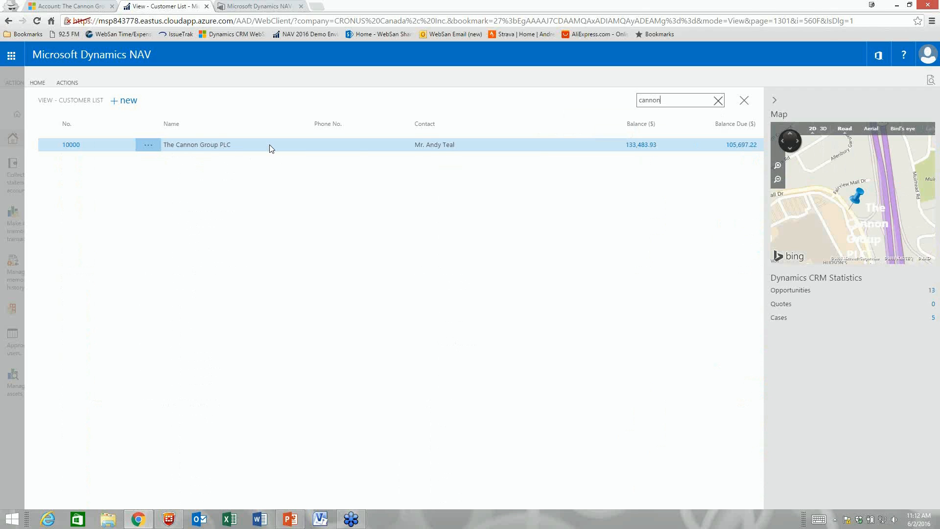
click(744, 100)
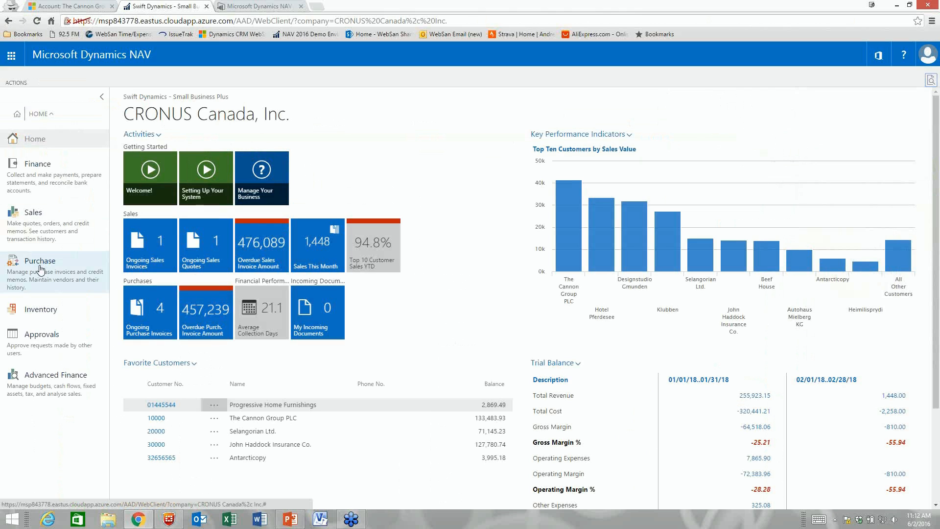
Step: Search the Inventory items for 1988 and open the 1988-S SEOUL Guest Chair, red card
click(48, 315)
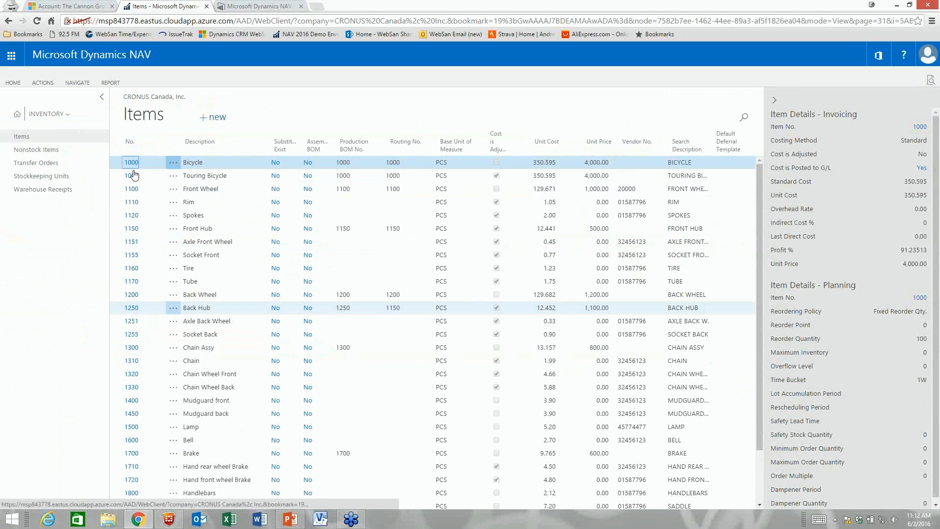
click(742, 118)
text(1988)
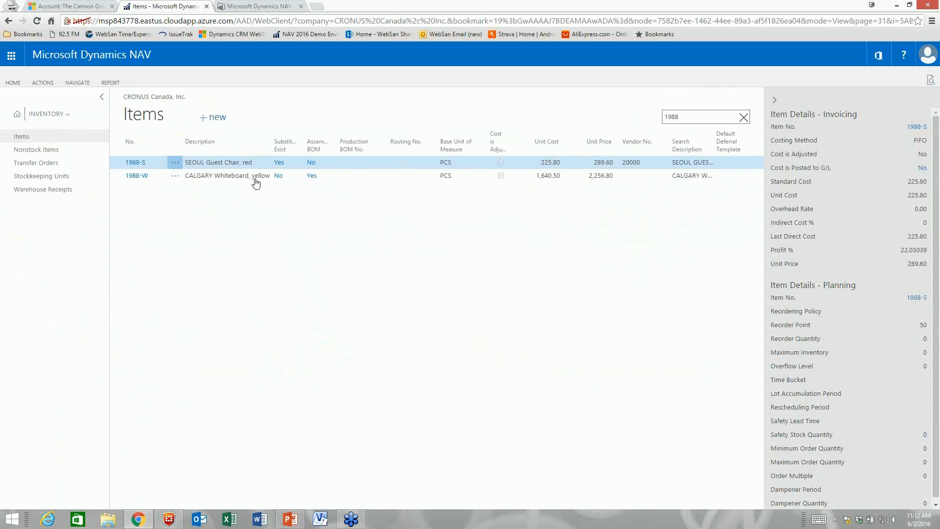
click(140, 165)
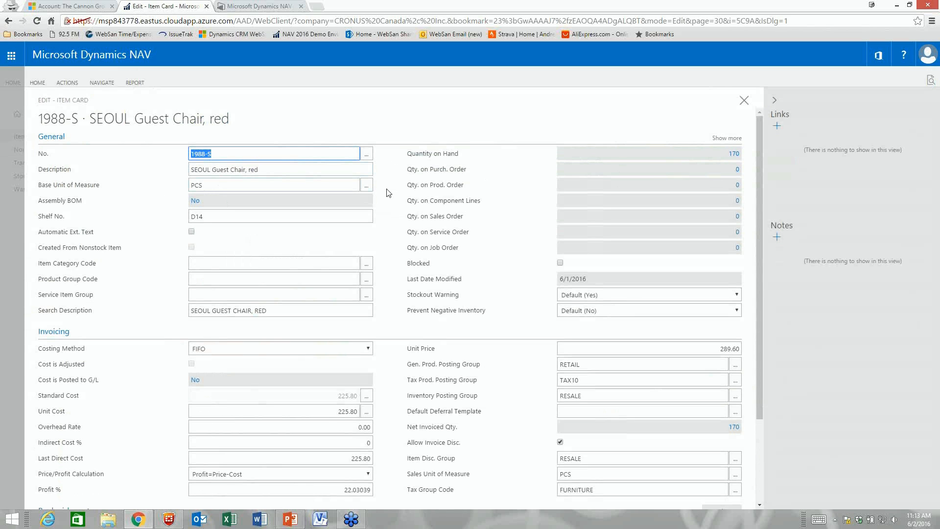
Step: Expand the chair's Replenishment section and check the Lead Time Calculation field
scroll(387, 193, down, 3)
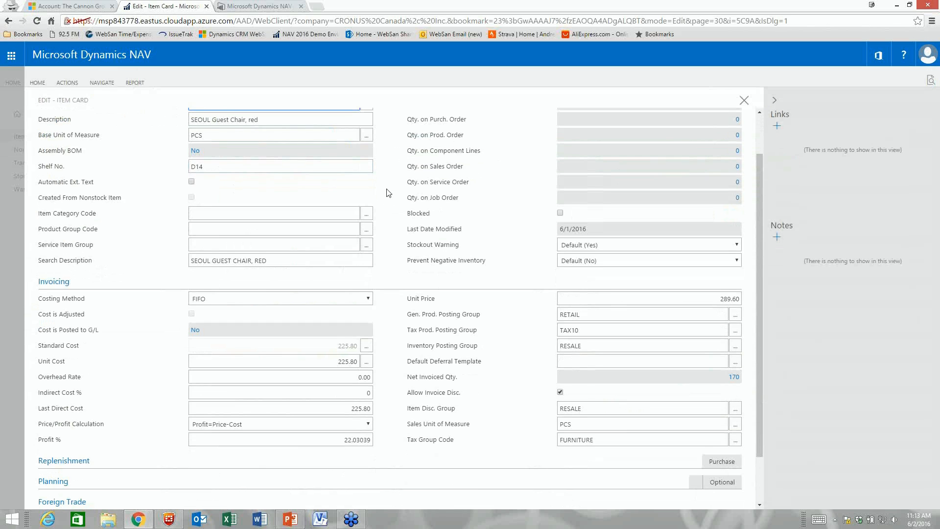
scroll(387, 192, up, 3)
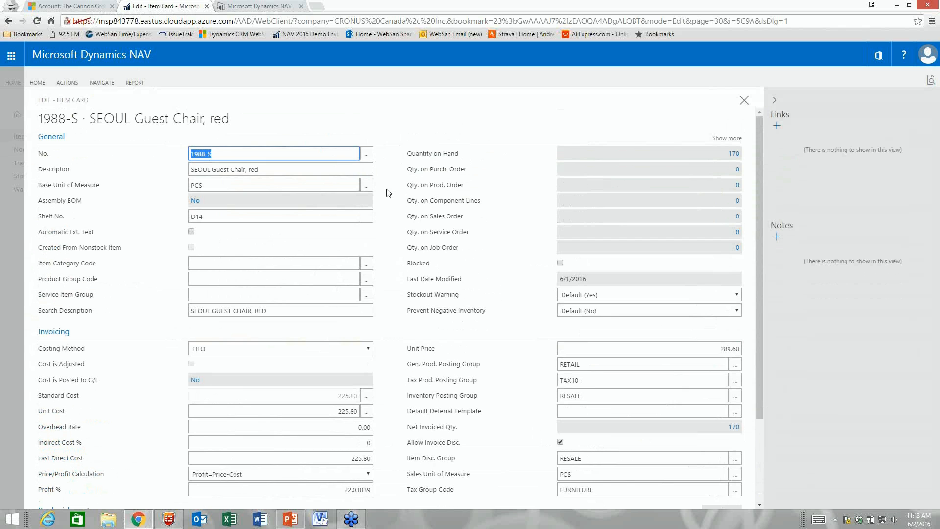
scroll(388, 192, down, 2)
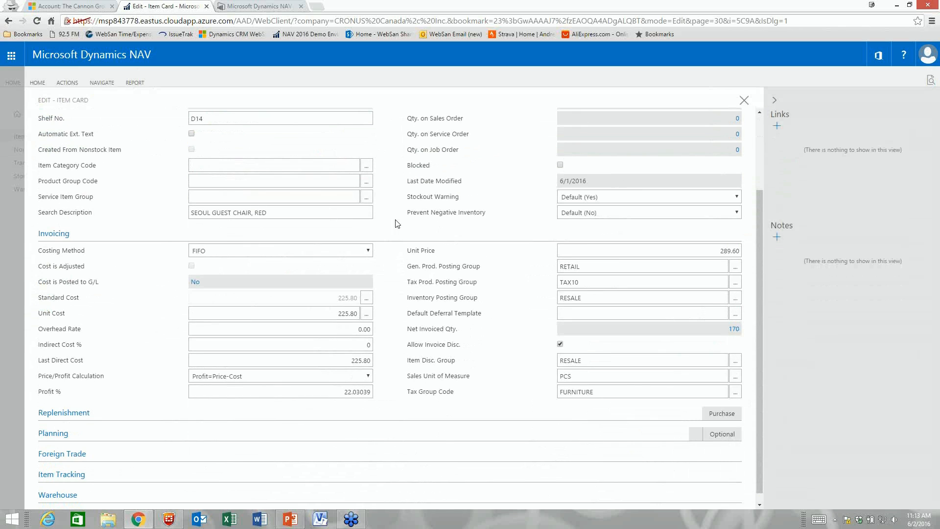
click(607, 415)
scroll(389, 317, down, 5)
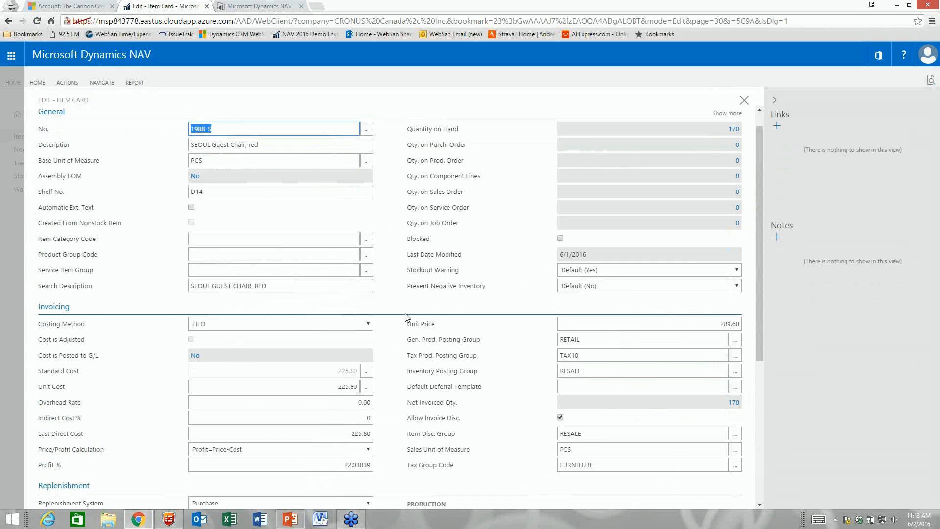
click(275, 276)
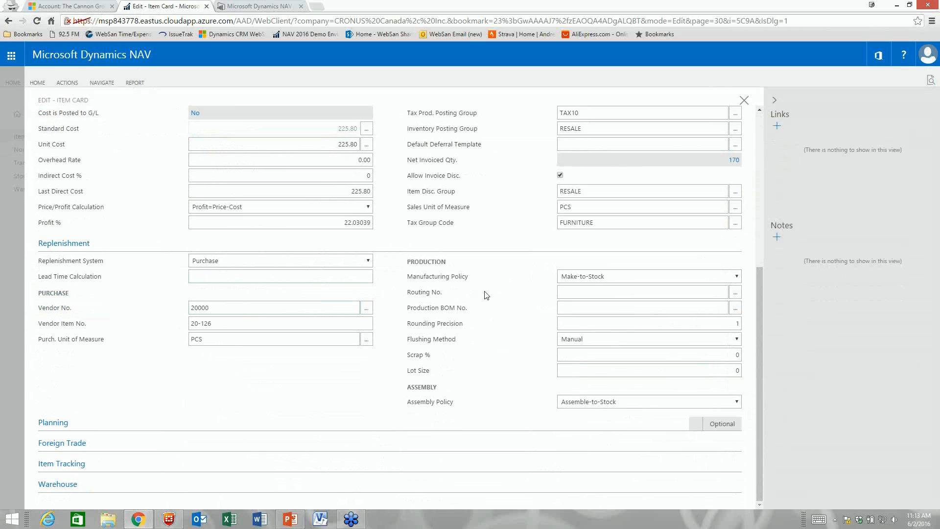
Step: Expand Planning and view the Reordering Policy choices, leaving it blank
click(290, 430)
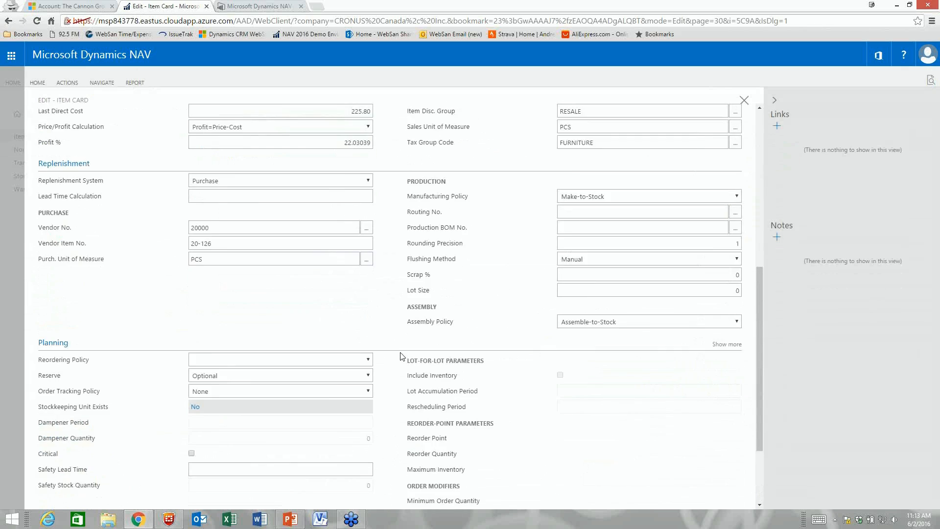
click(368, 263)
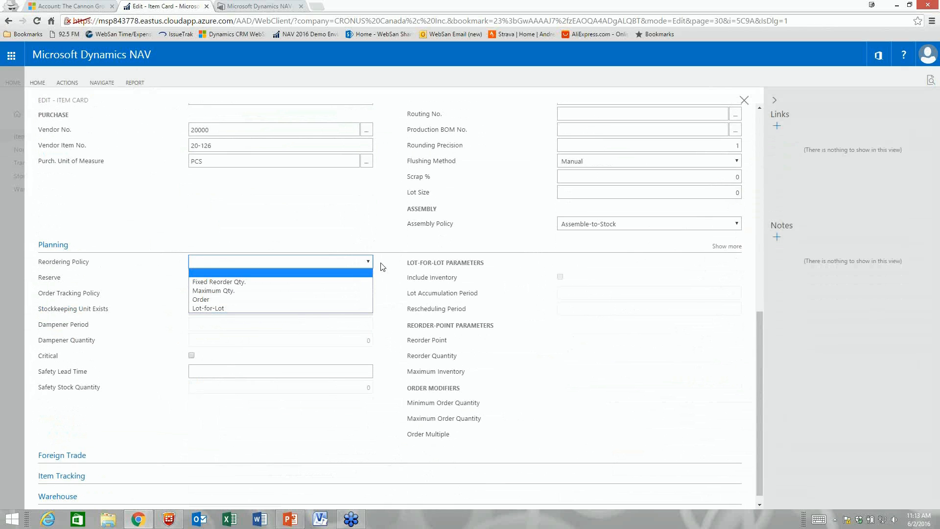
click(381, 266)
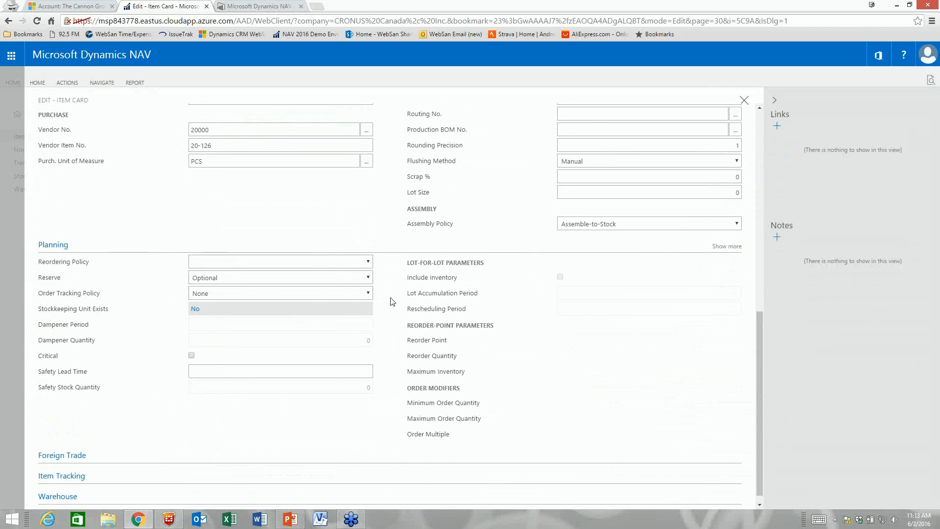
Step: Expand the Item Tracking and Warehouse sections, then return to the top of the card
scroll(342, 444, up, 10)
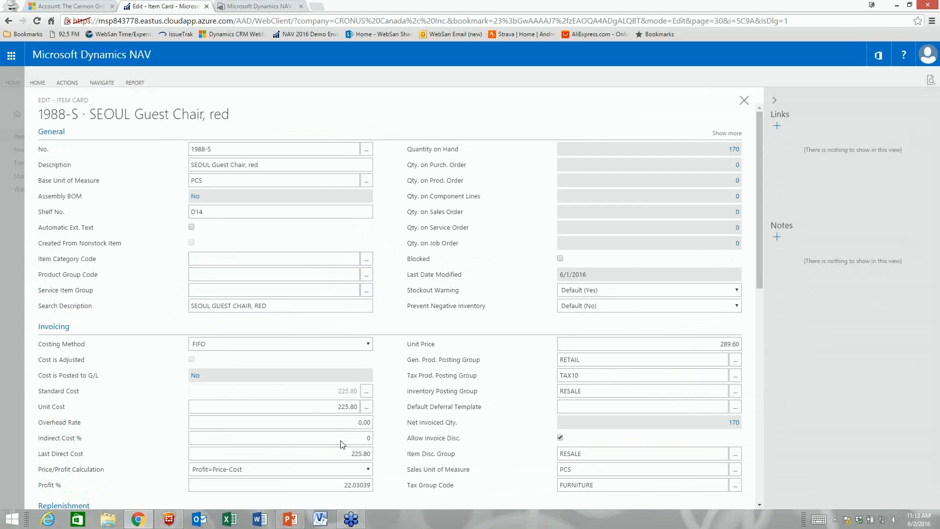
scroll(389, 367, down, 10)
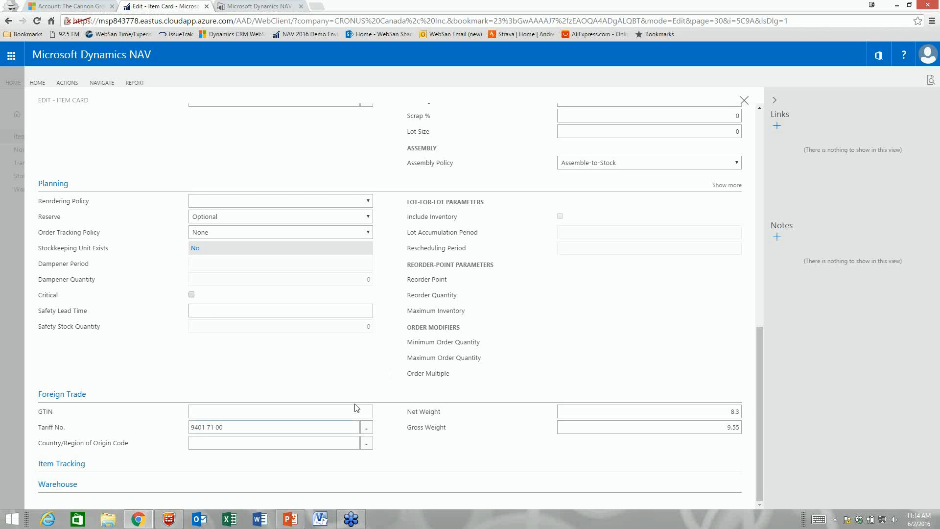
click(94, 464)
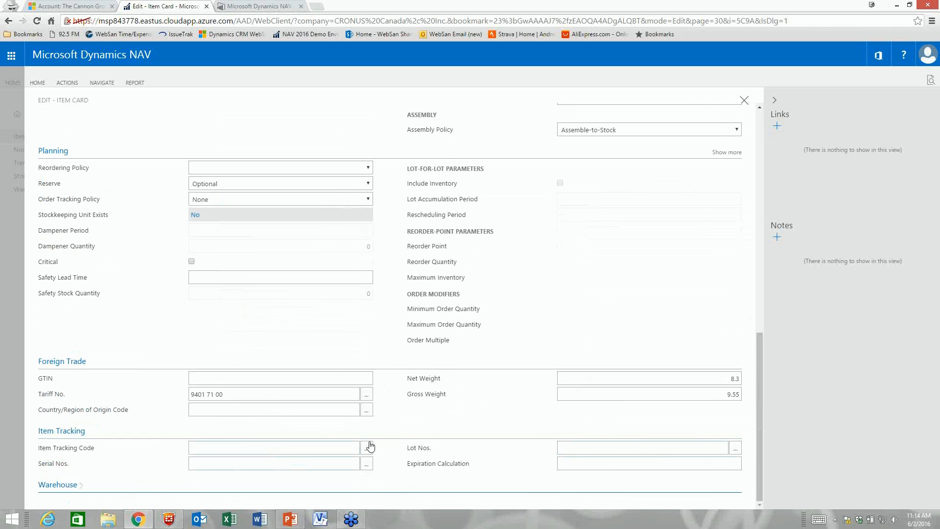
click(365, 489)
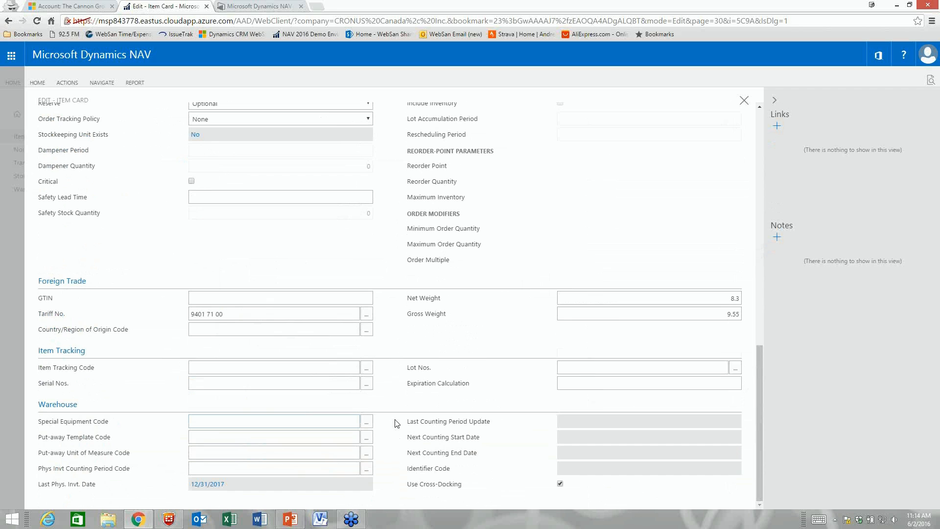
scroll(388, 333, up, 7)
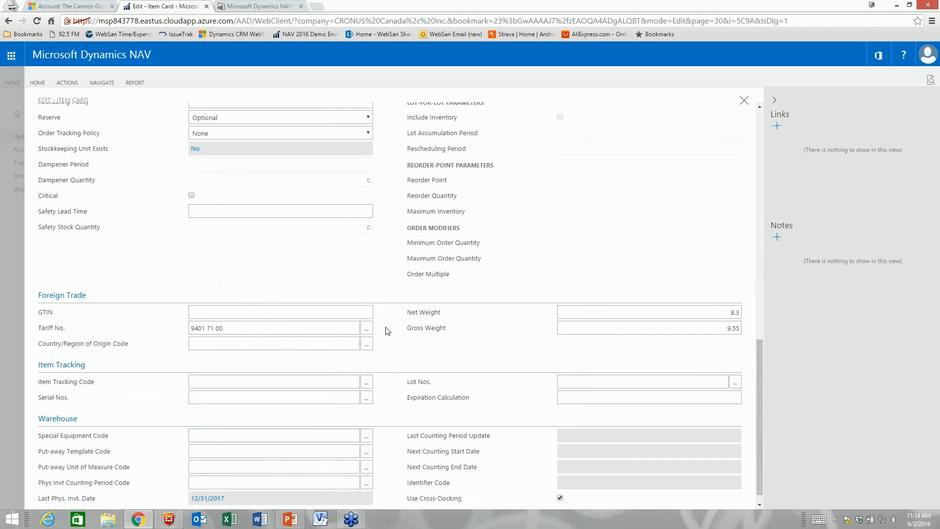
scroll(388, 333, up, 5)
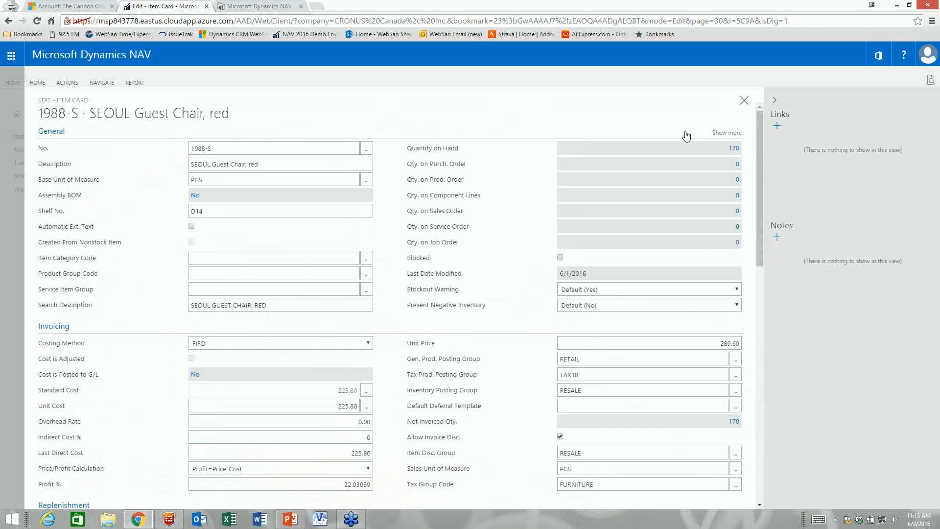
Step: Close the item card and show the SEOUL chair's availability by location: Blue 44, Green 83, Yellow 43
click(744, 101)
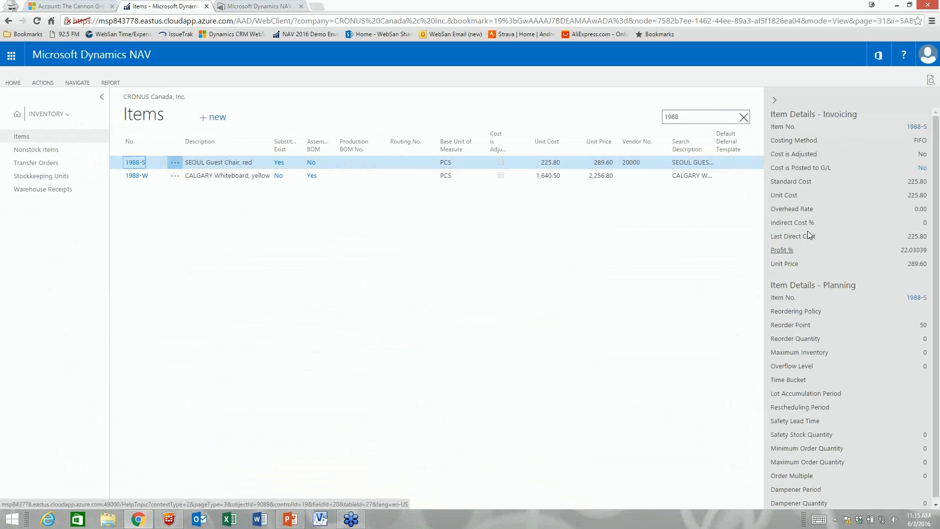
scroll(812, 316, down, 1)
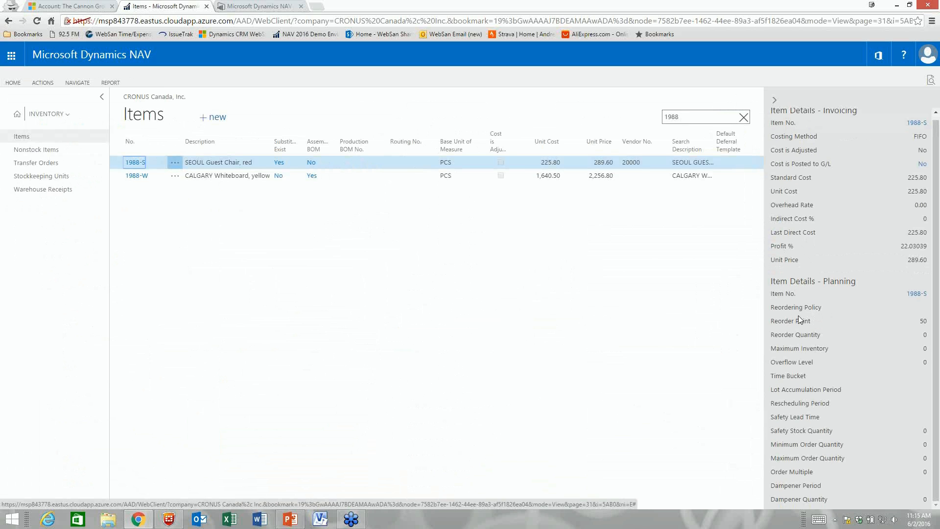
scroll(800, 323, up, 1)
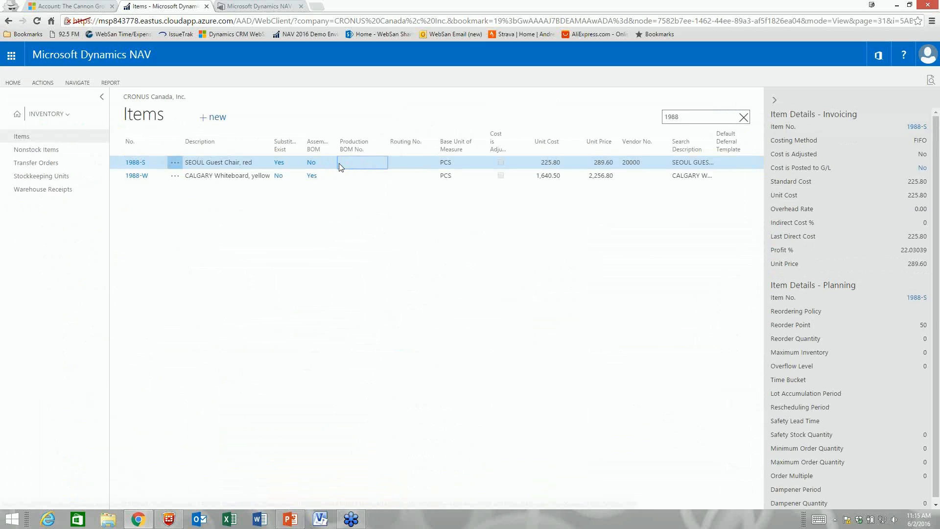
click(73, 84)
click(43, 83)
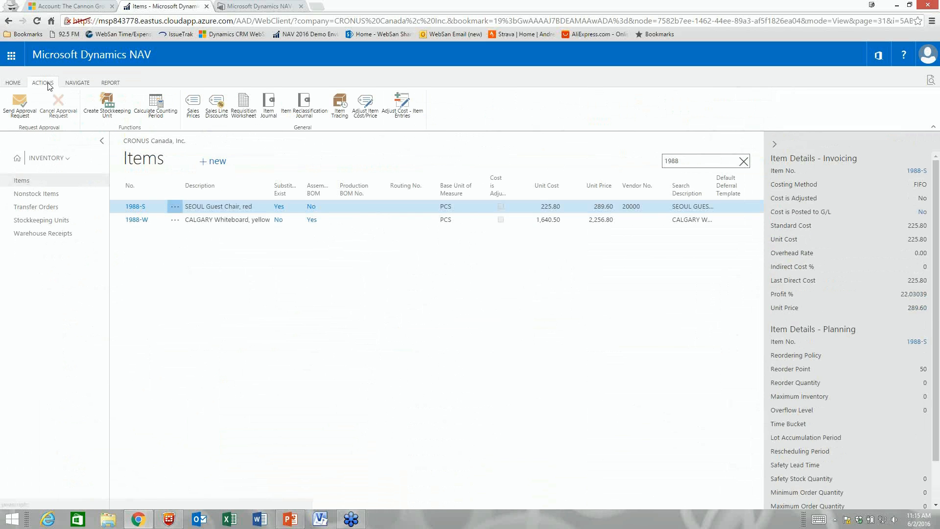
click(70, 86)
click(55, 102)
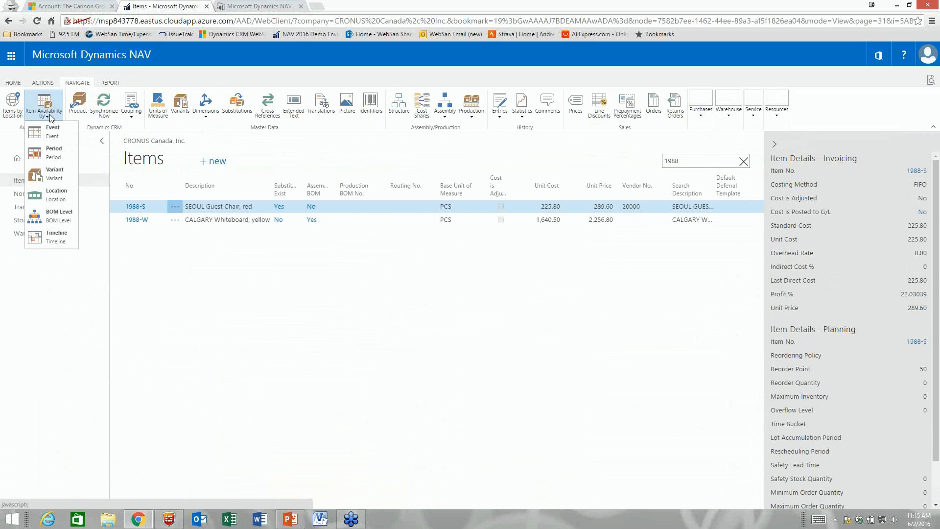
click(57, 198)
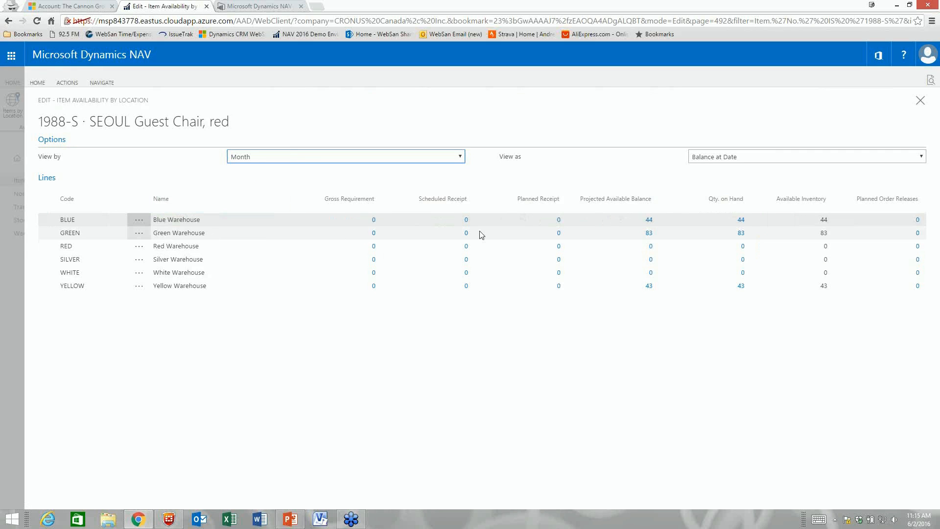
Step: Review the Blue warehouse item ledger entries, including the purchase of 10, then close both pages
click(741, 220)
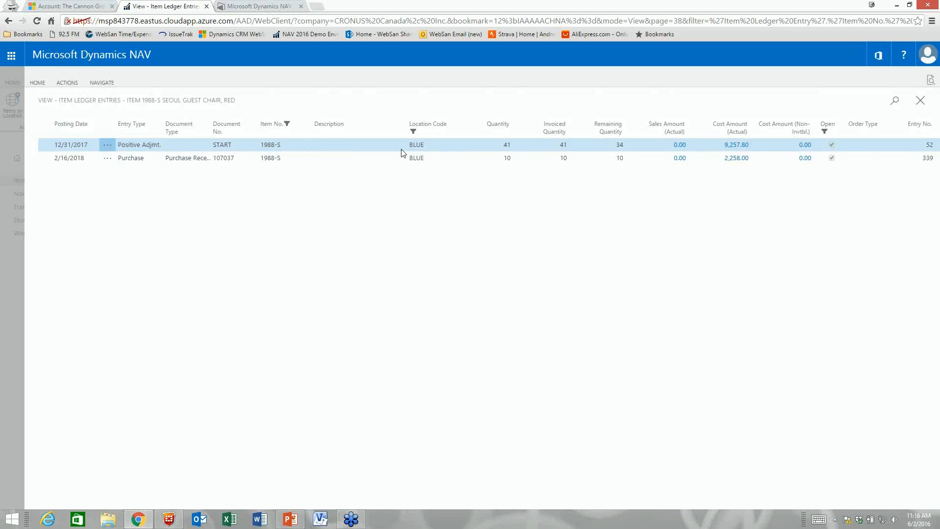
click(921, 101)
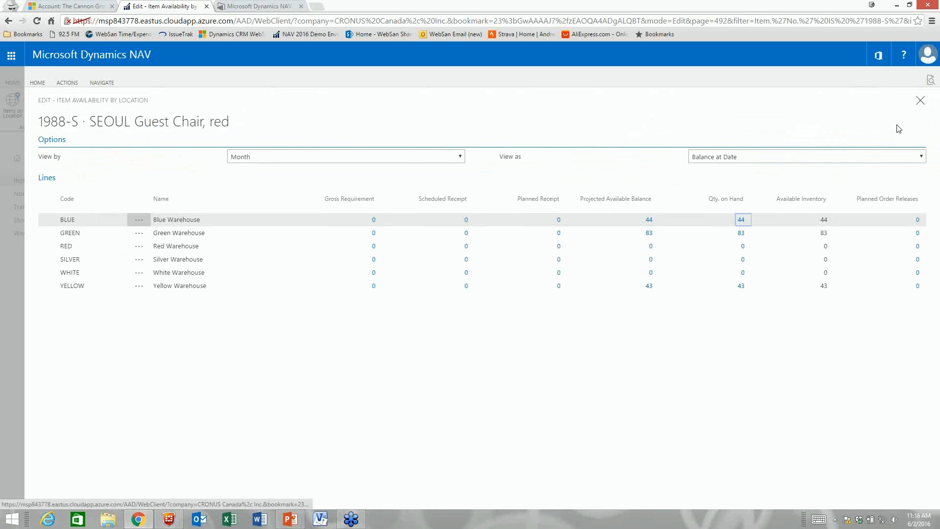
click(910, 111)
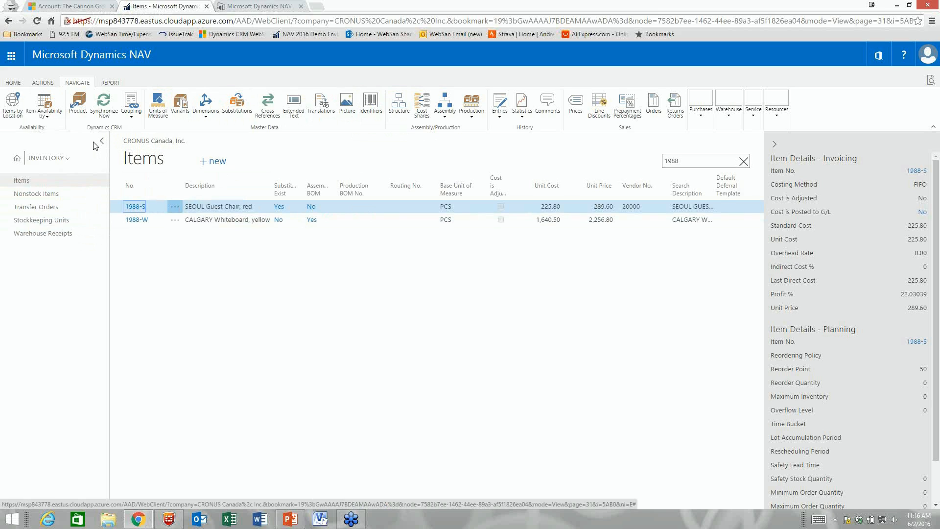
Step: Go from the home page to the Sales Orders list and show its Navigate actions
click(17, 161)
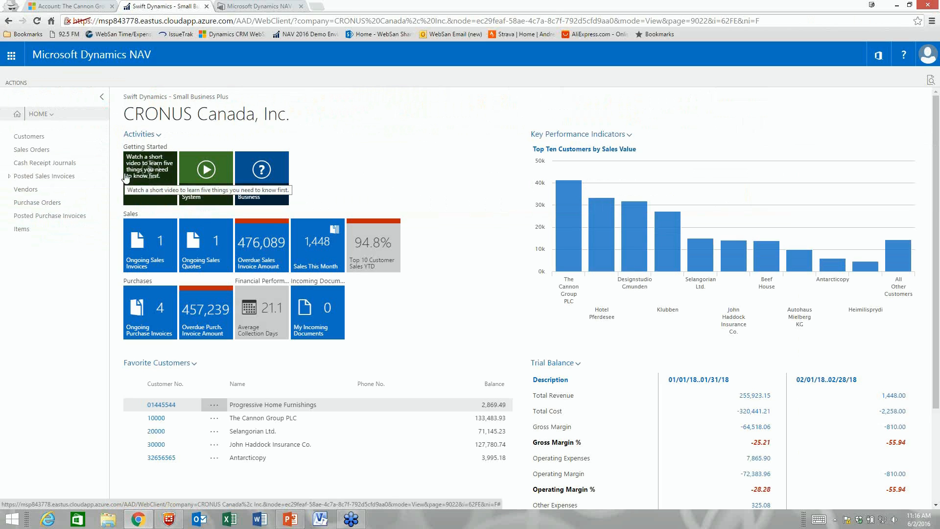
click(40, 150)
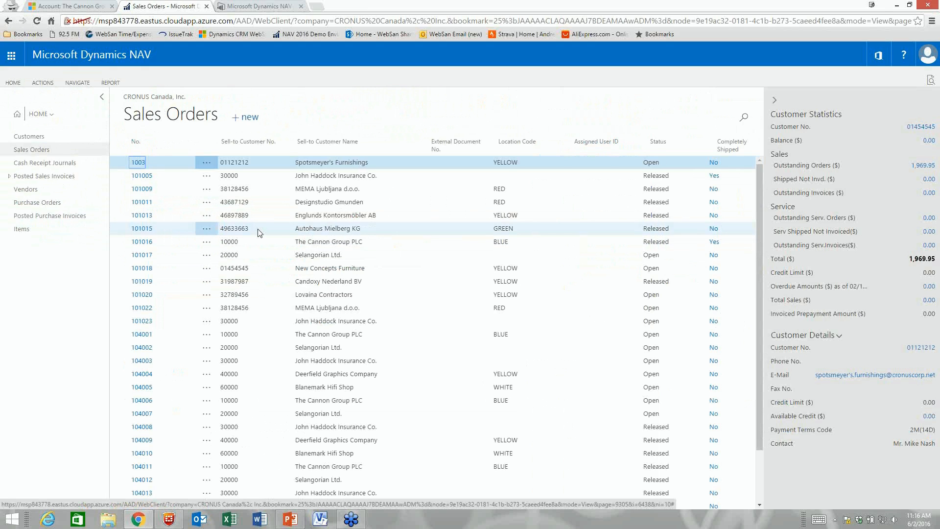
click(81, 84)
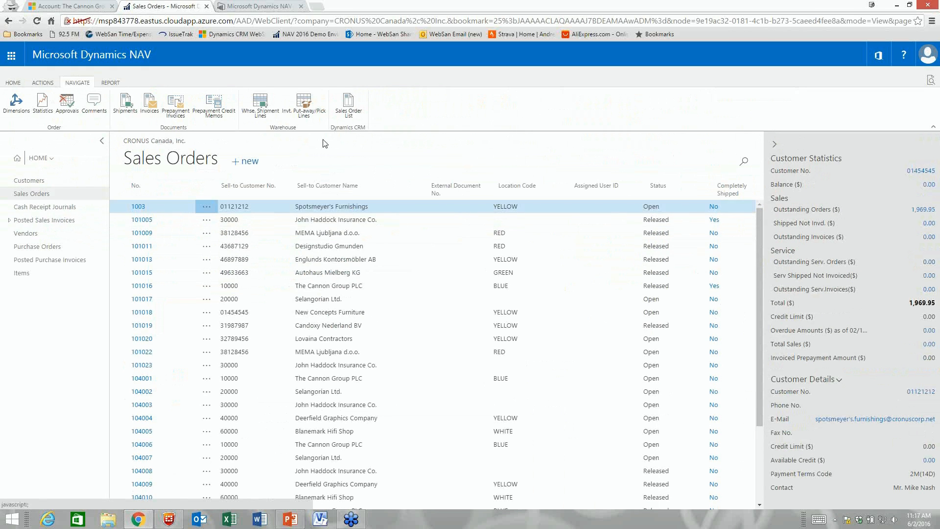
Step: Look at the empty Dynamics CRM Sales Orders view, then close it to return to Sales Orders
click(345, 107)
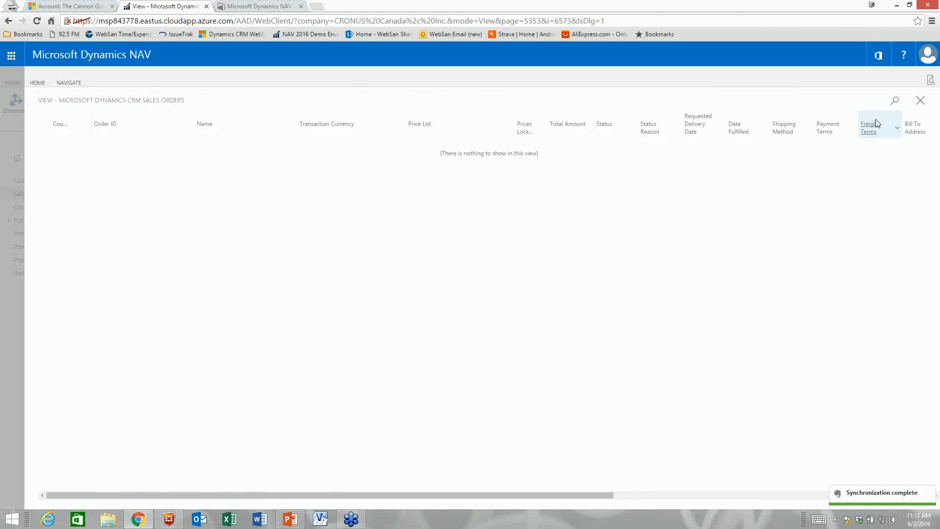
click(921, 101)
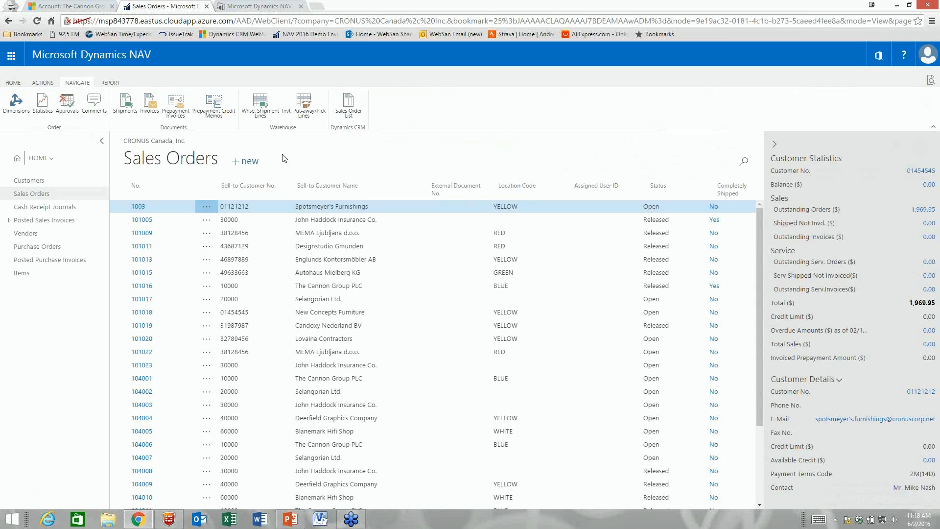
Step: Create a new sales order for The Cannon Group PLC, accepting the overdue-balance warning
click(247, 161)
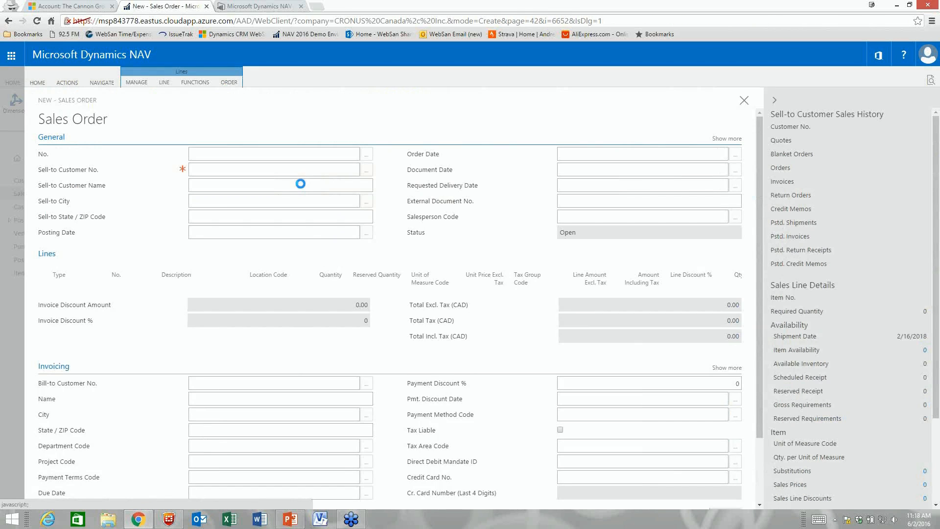
key(Tab)
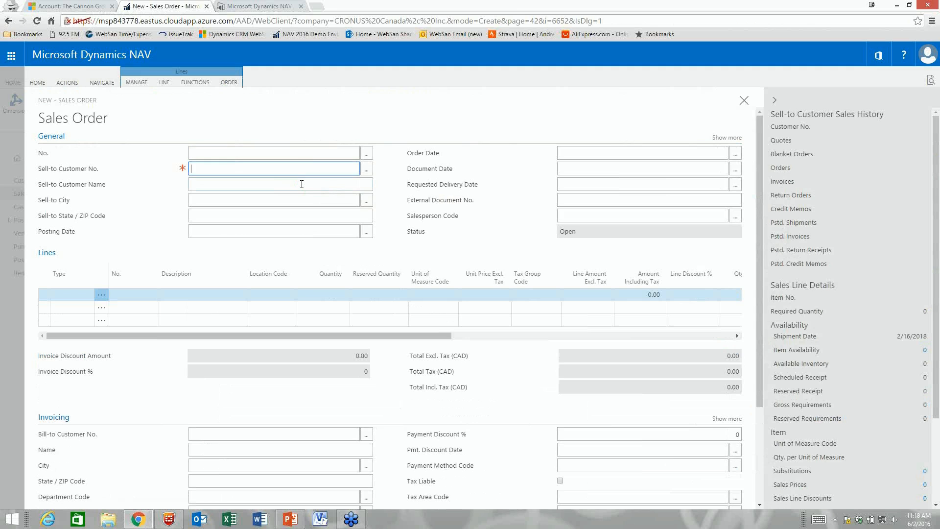
text(1000)
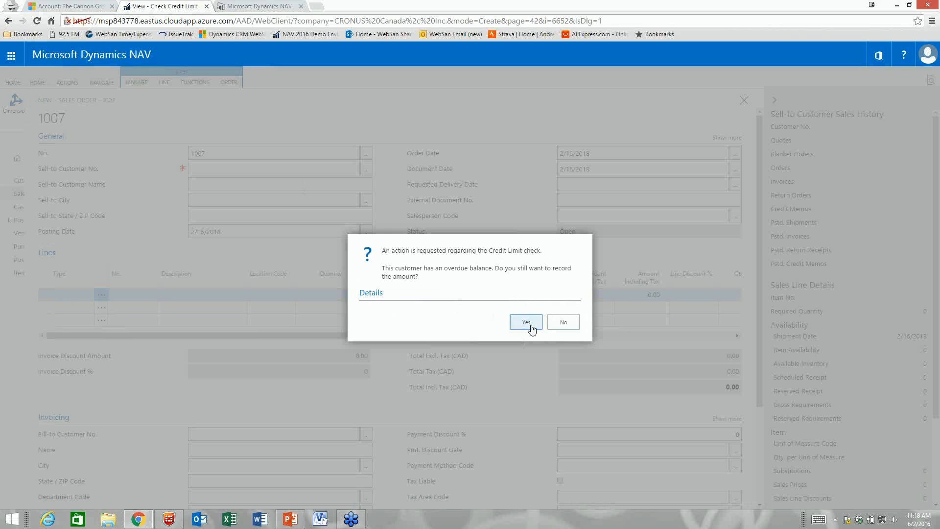
click(527, 322)
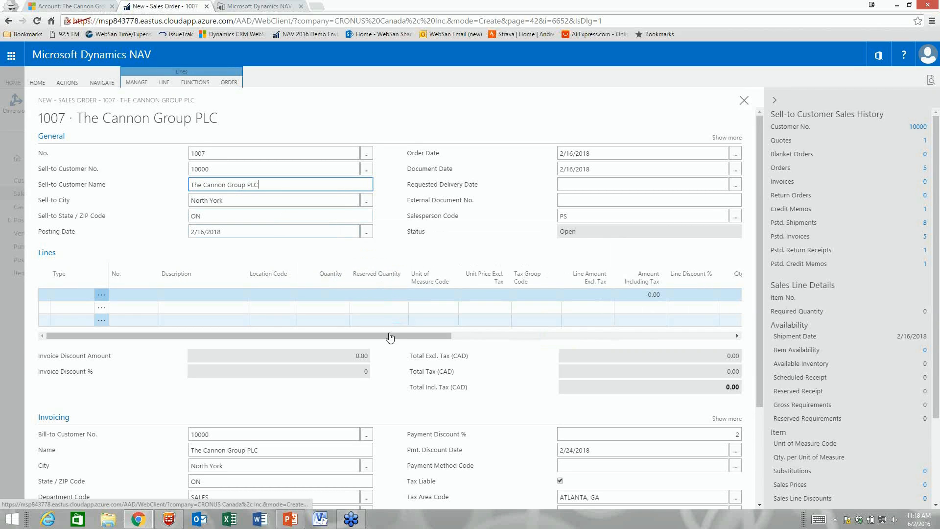
Step: Expand the Shipping, Foreign Trade and Prepayment FastTabs, checking the shipping location is BLUE
scroll(386, 373, down, 1)
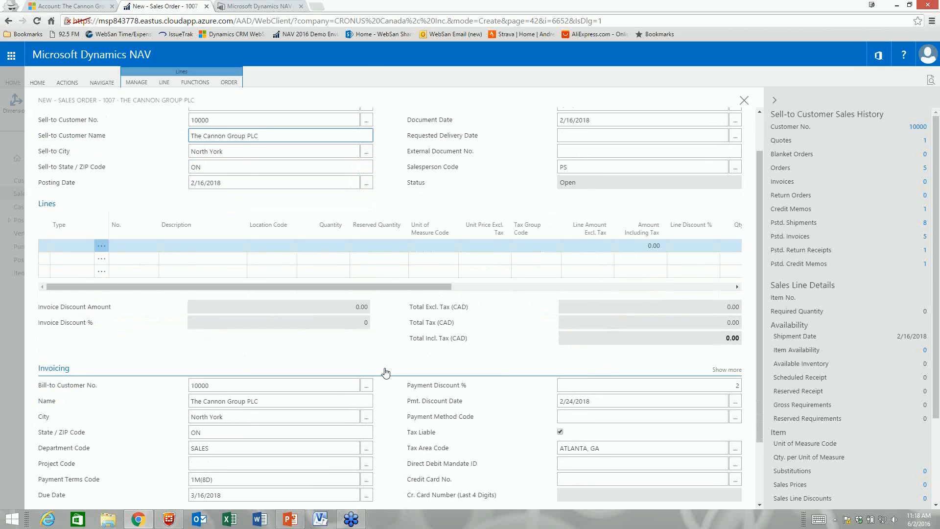
scroll(385, 373, up, 1)
scroll(385, 372, down, 3)
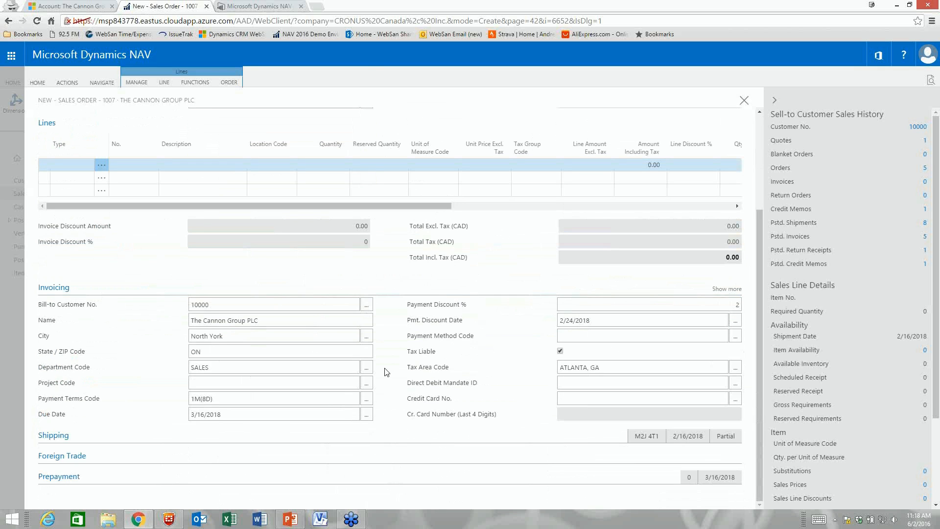
click(350, 435)
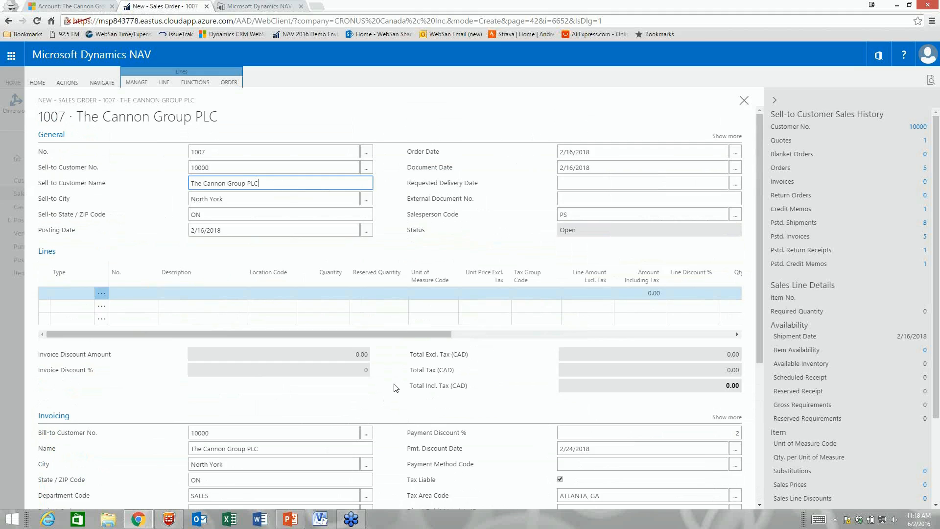
scroll(396, 387, down, 3)
scroll(396, 387, down, 2)
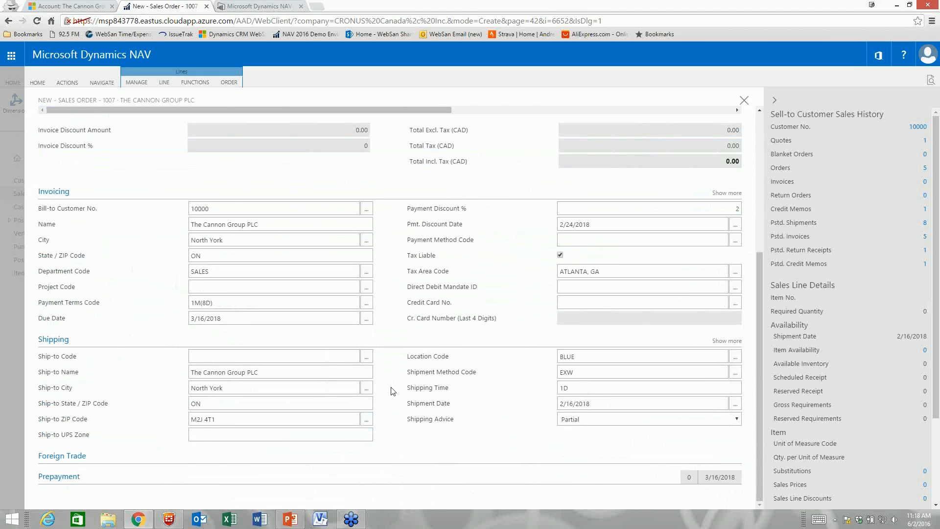
click(595, 354)
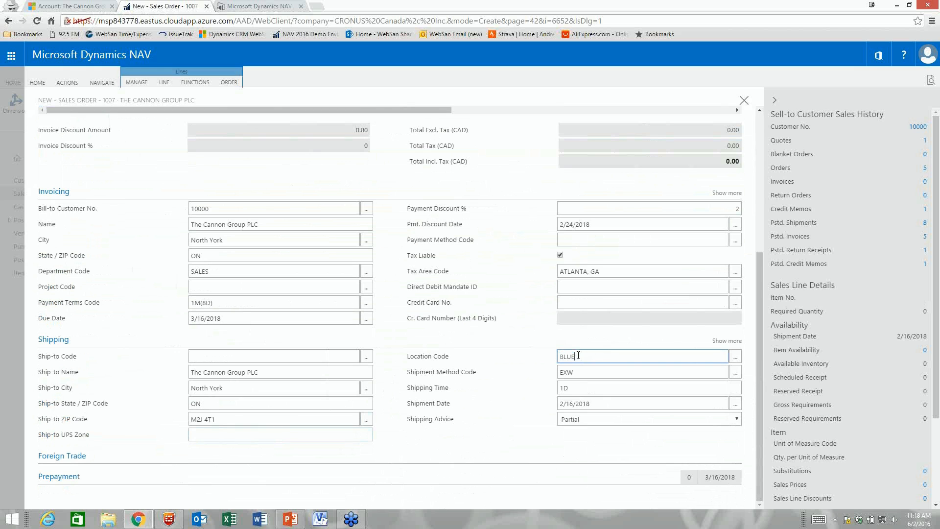
click(293, 460)
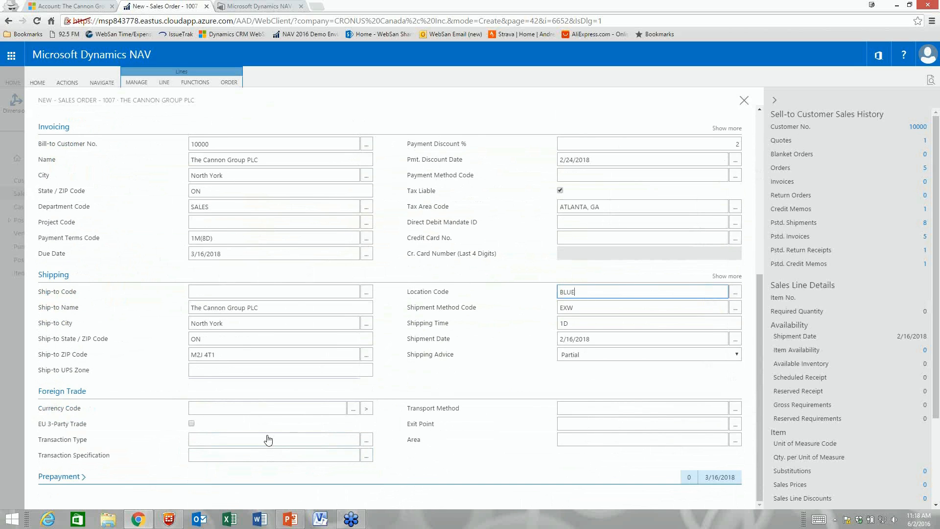
click(205, 477)
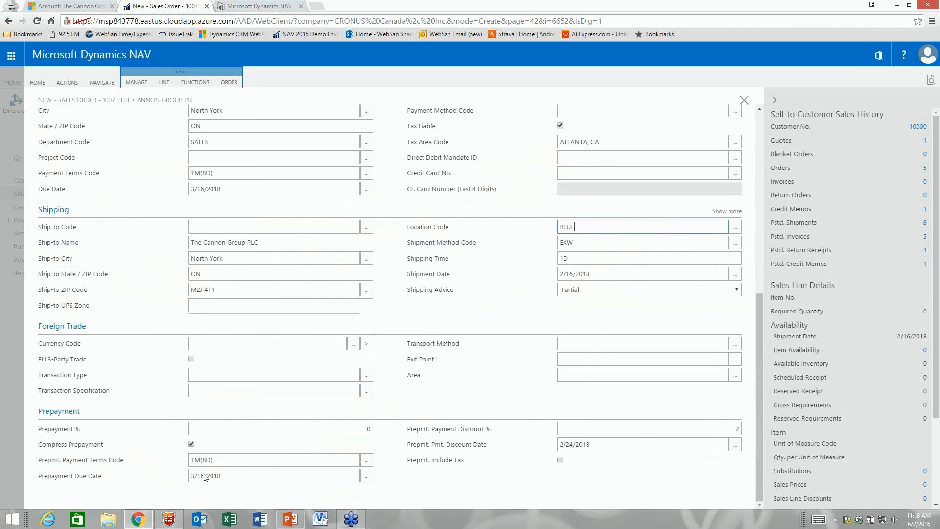
scroll(258, 434, up, 10)
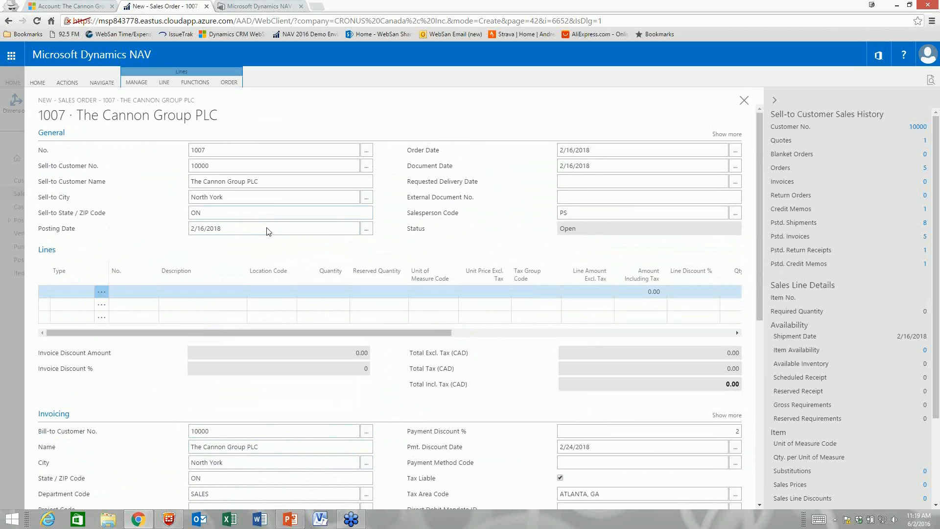
Step: Add an Item line for 10 of item 1988-S, SEOUL Guest Chair, red, from location BLUE
click(86, 293)
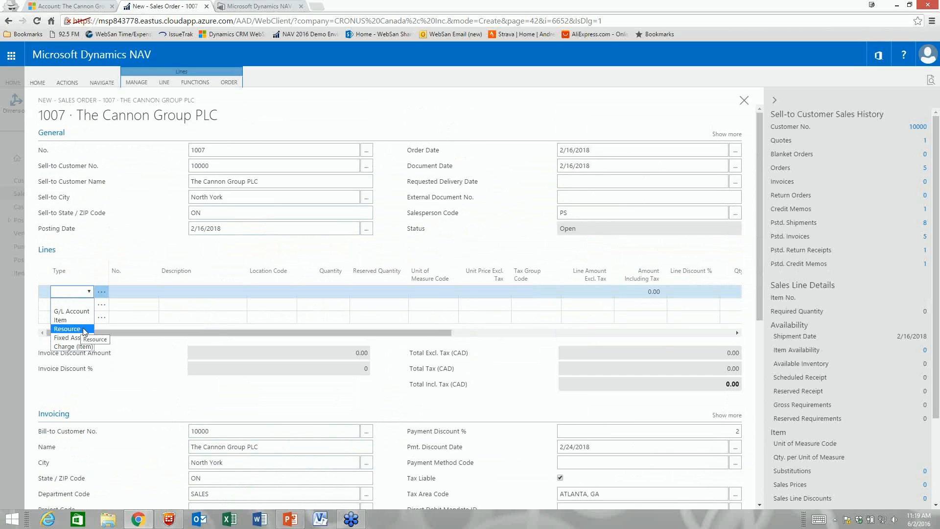
click(62, 320)
click(131, 291)
text(1968-s)
key(Tab)
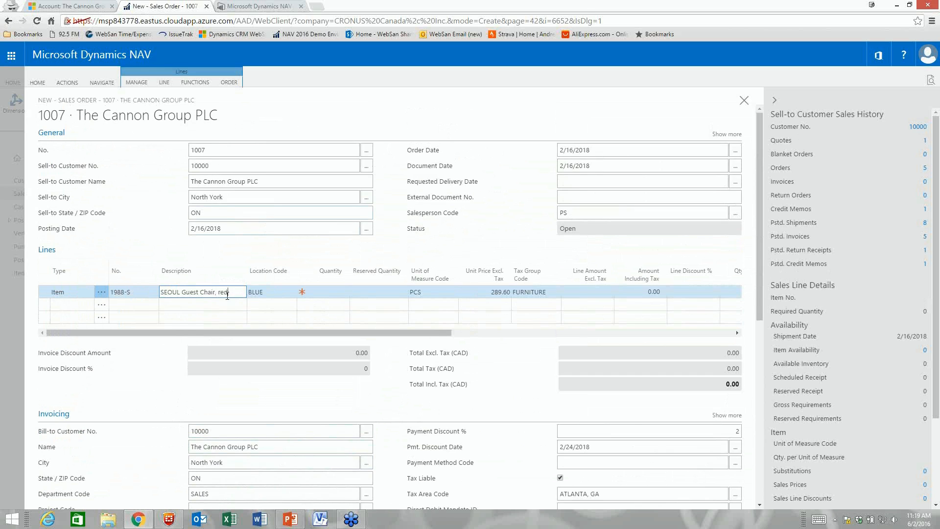
click(278, 295)
key(Tab)
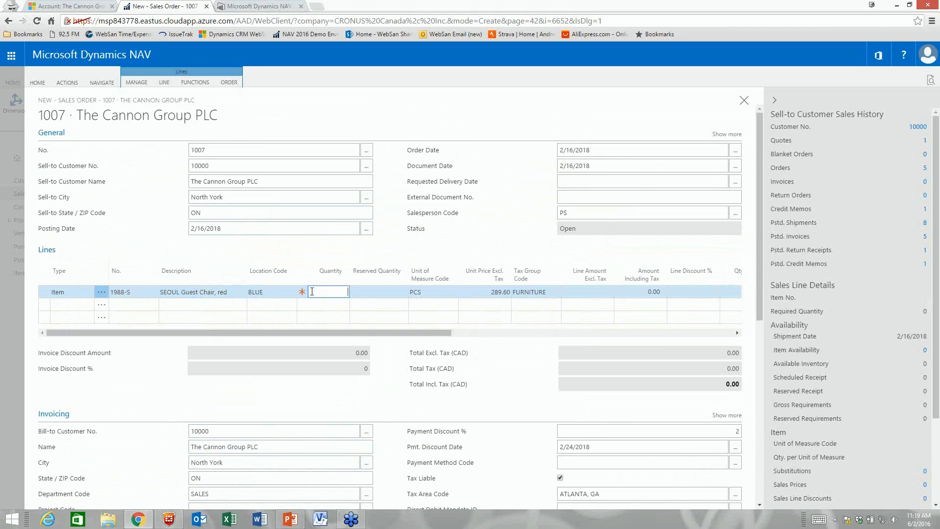
key(Tab)
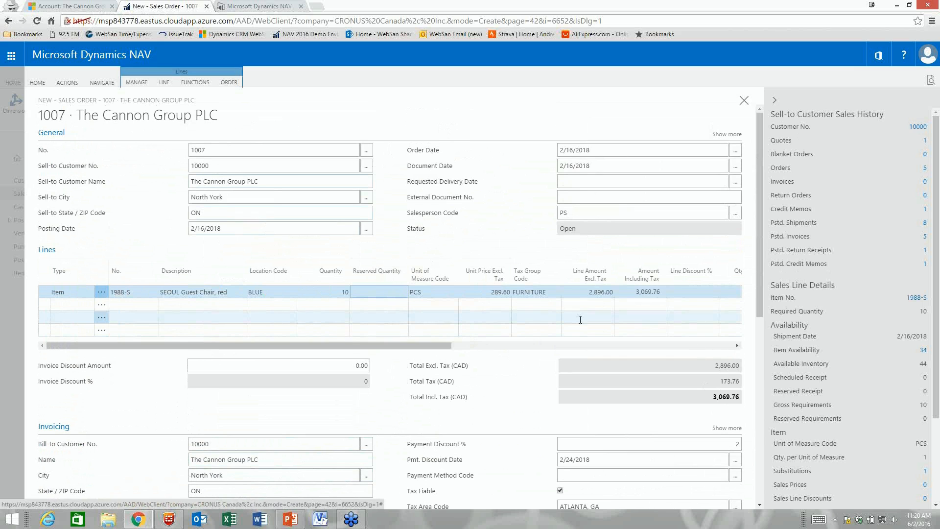
scroll(580, 319, down, 3)
scroll(580, 319, up, 3)
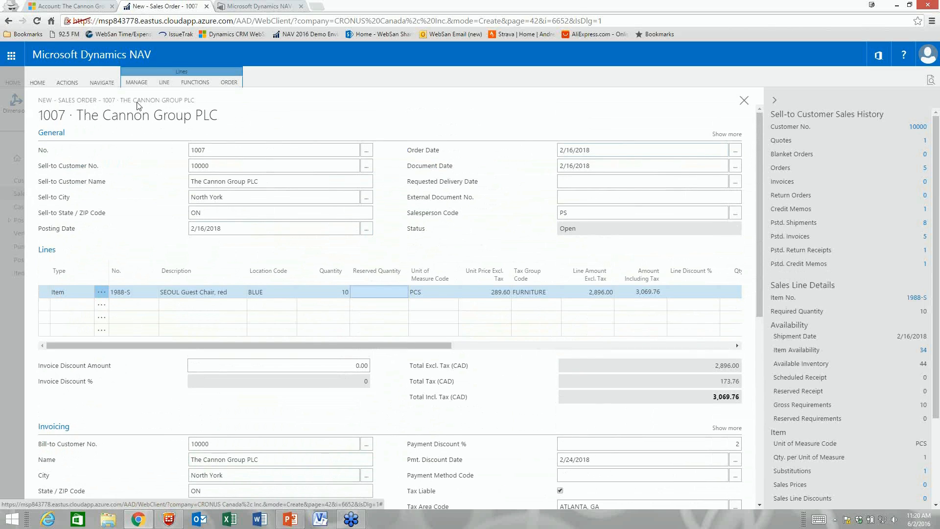
Step: Close the sales order and reopen it from the Sales Orders list
click(744, 100)
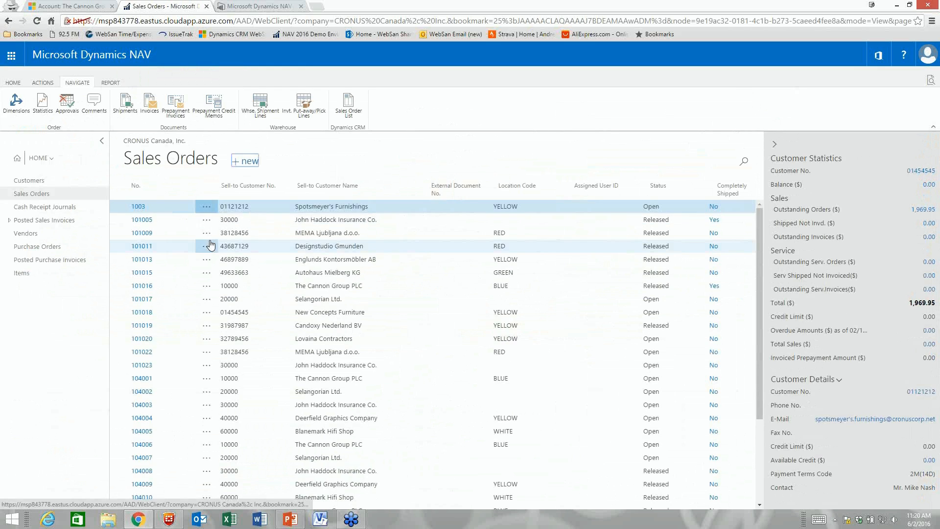
scroll(167, 377, down, 4)
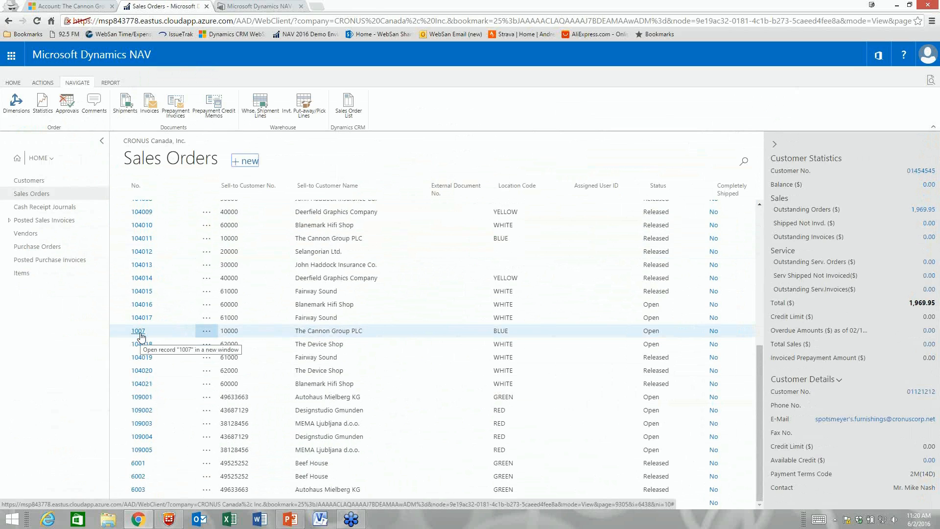
click(139, 332)
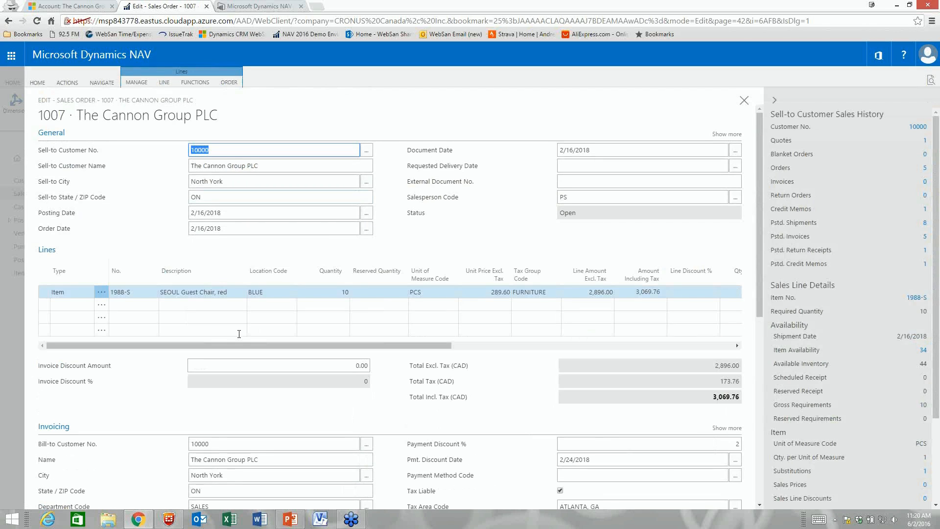
Step: Release the sales order so its status changes from Open to Released
click(137, 80)
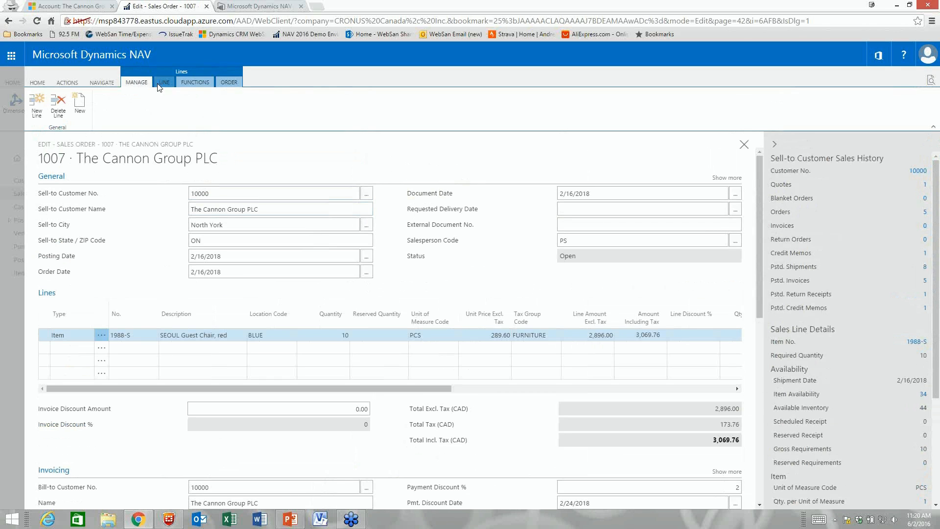
click(63, 83)
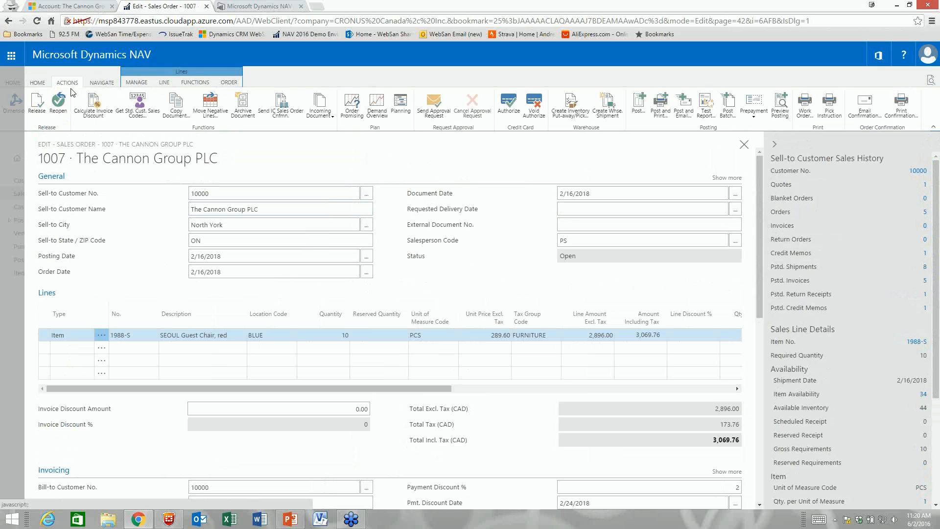
click(41, 86)
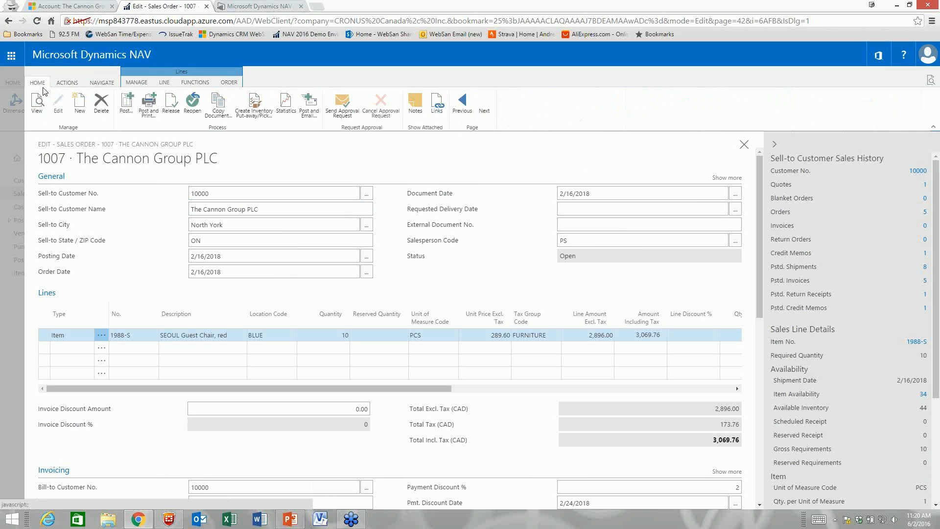
click(170, 103)
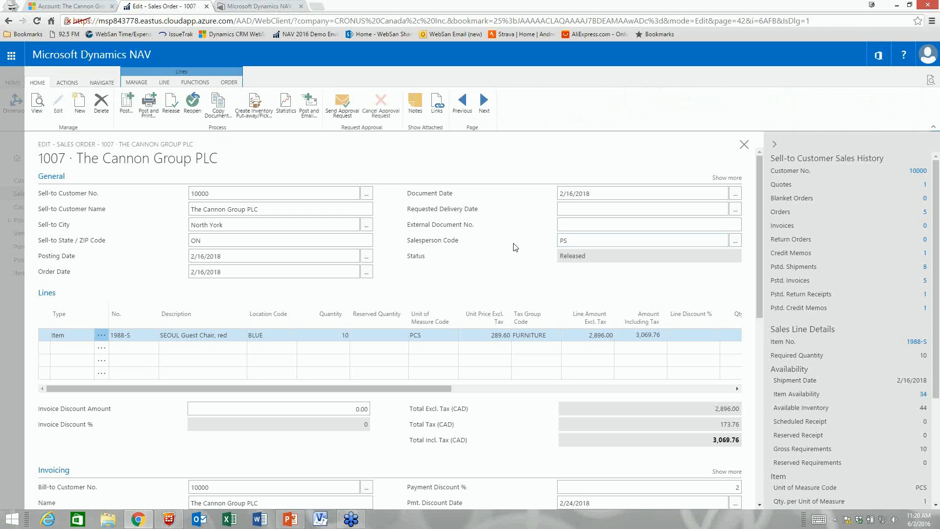
Step: Browse the Manage, Functions, Line, Navigate and Actions ribbon tabs, then go to Office 365 My Apps
click(136, 82)
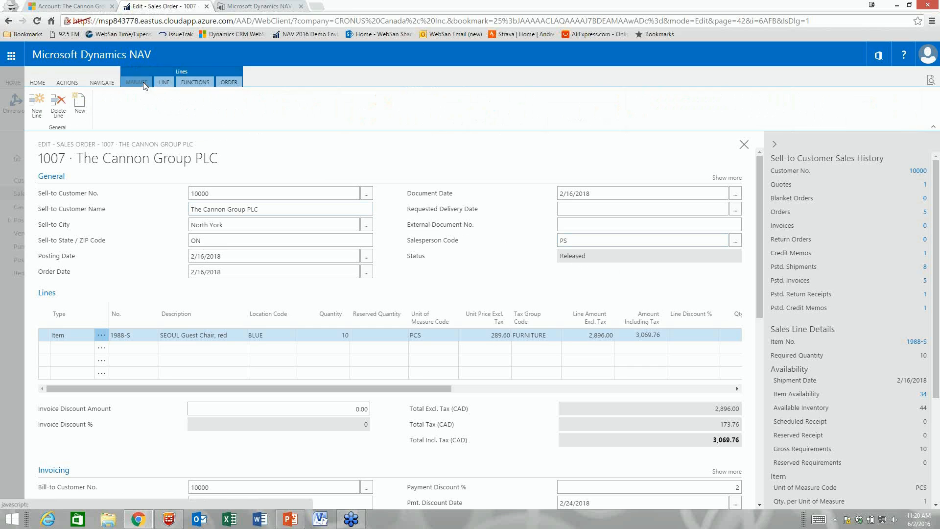
click(193, 82)
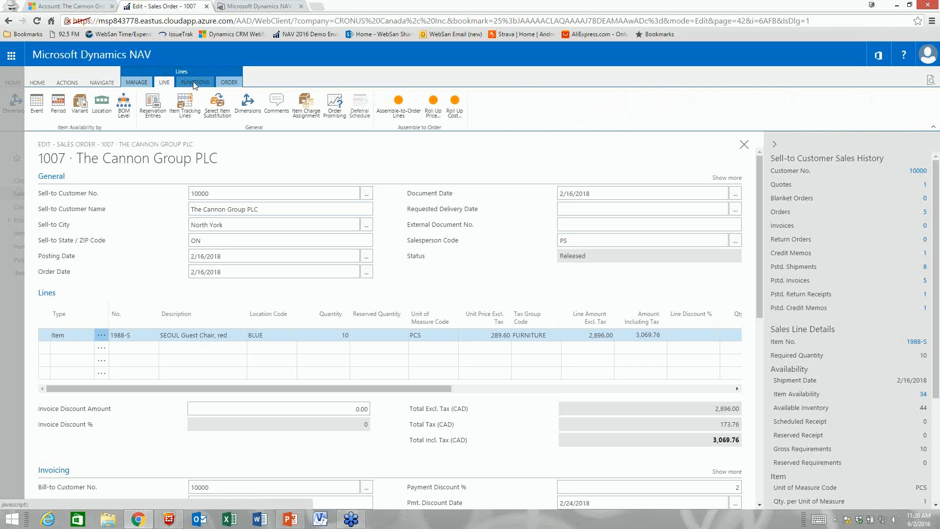
click(167, 83)
click(102, 82)
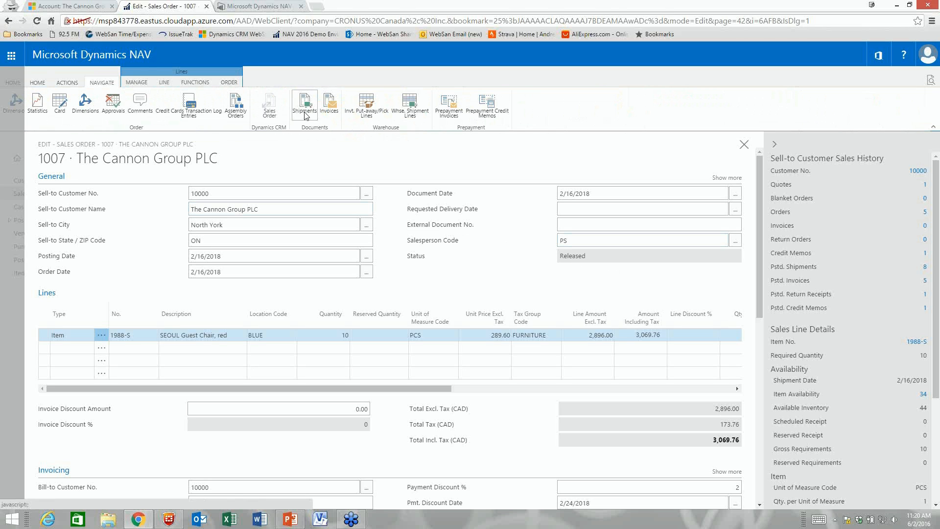
click(69, 82)
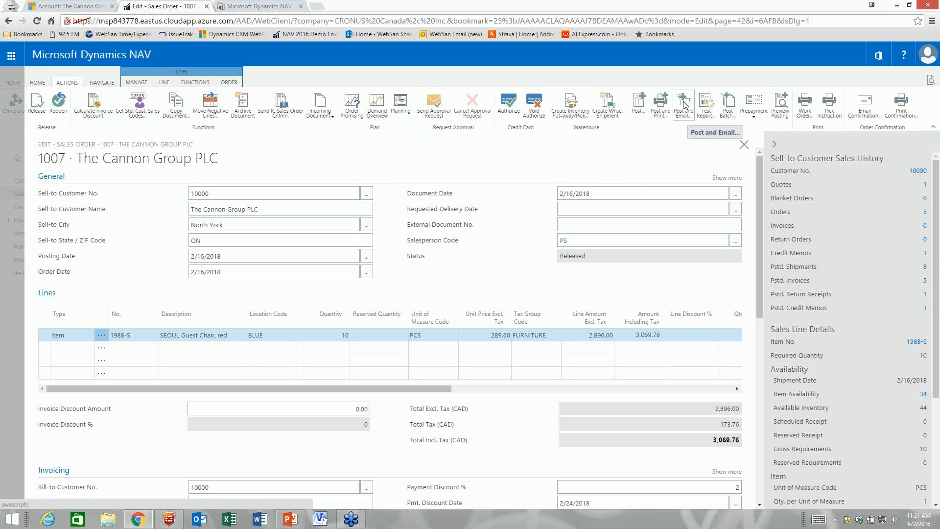
click(12, 58)
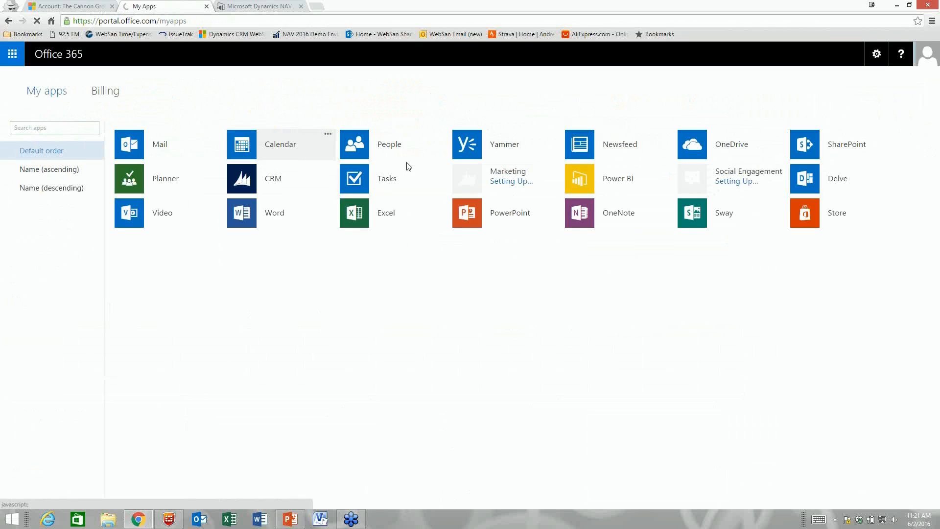
Step: Return to the NAV web client, then switch to The Cannon Group PLC account tab in CRM
key(alt+Left)
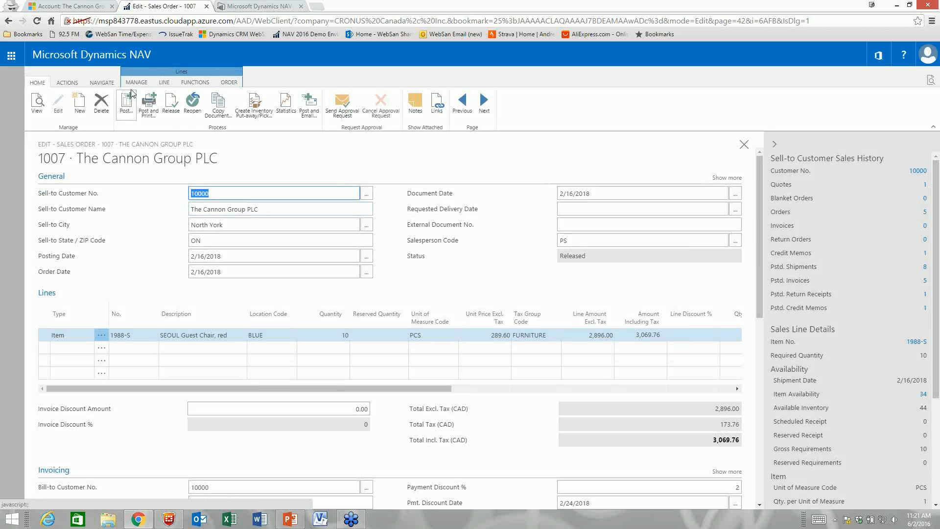
click(89, 11)
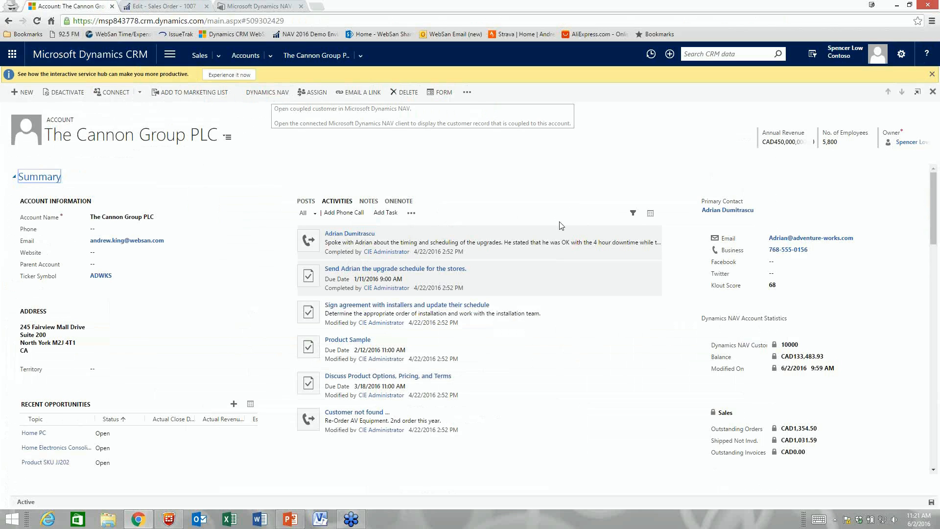
scroll(732, 230, down, 2)
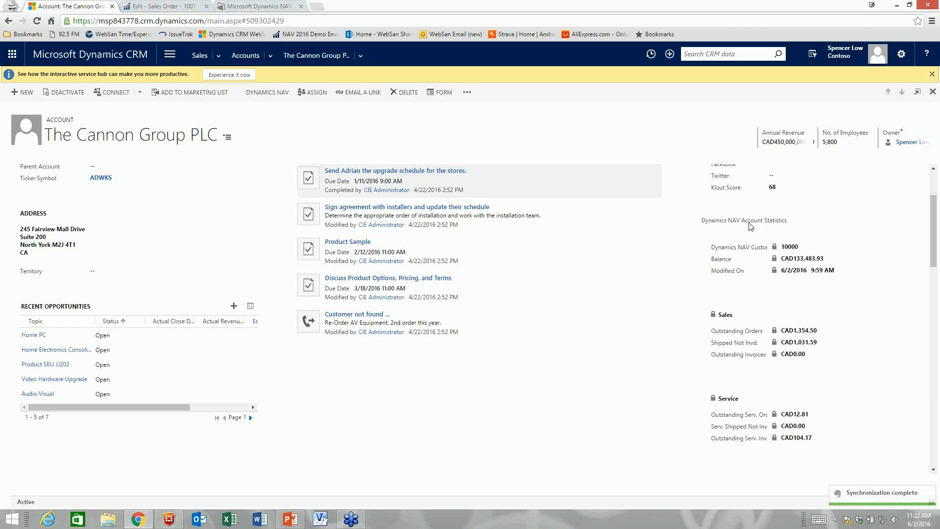
scroll(722, 233, down, 1)
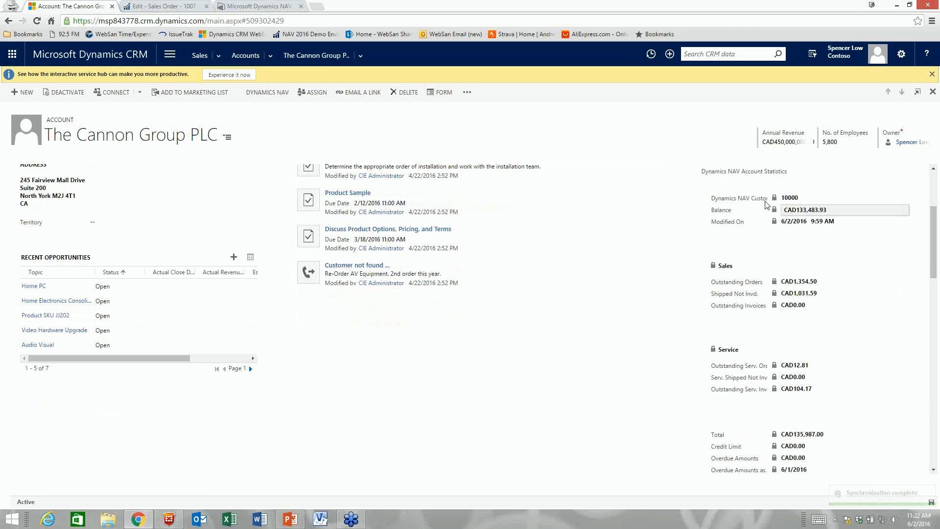
scroll(739, 228, down, 1)
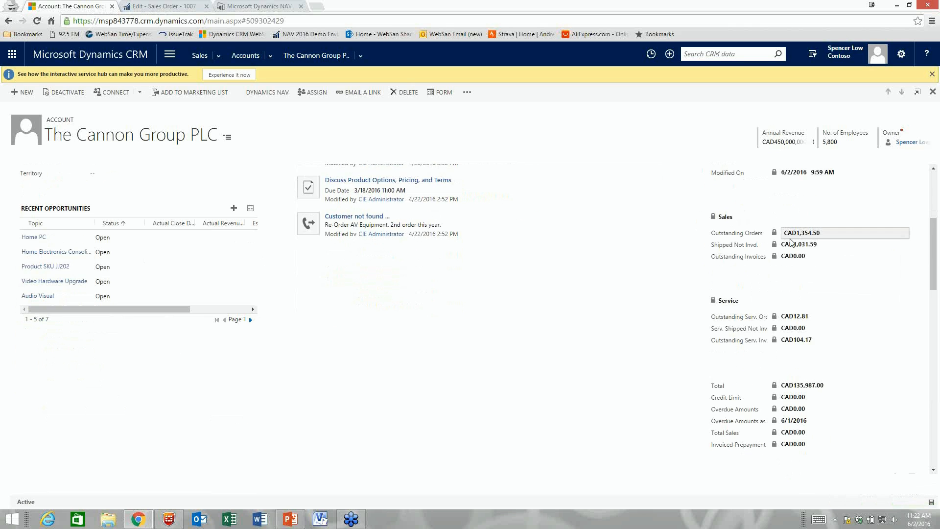
scroll(742, 260, down, 1)
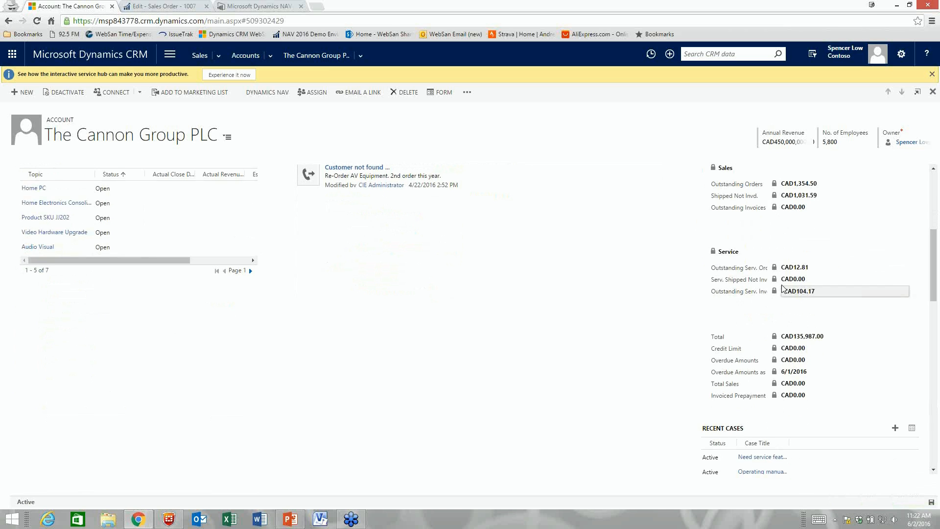
scroll(707, 300, down, 1)
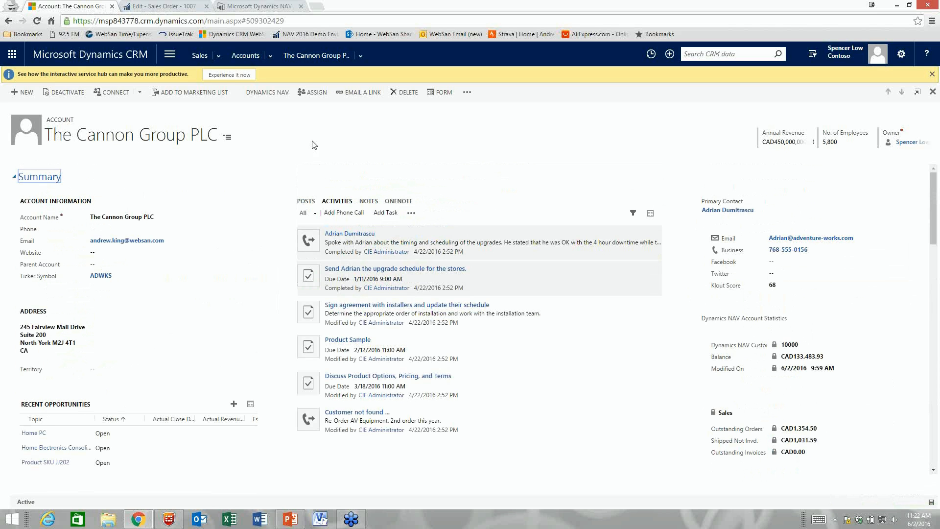
Step: Post the sales order for 10 SEOUL Guest Chairs with Ship and Invoice
click(169, 7)
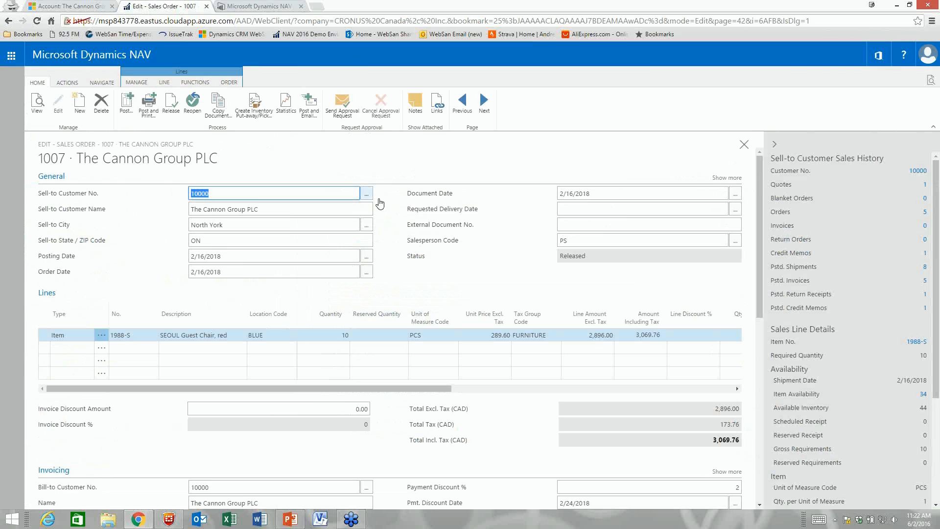
click(150, 109)
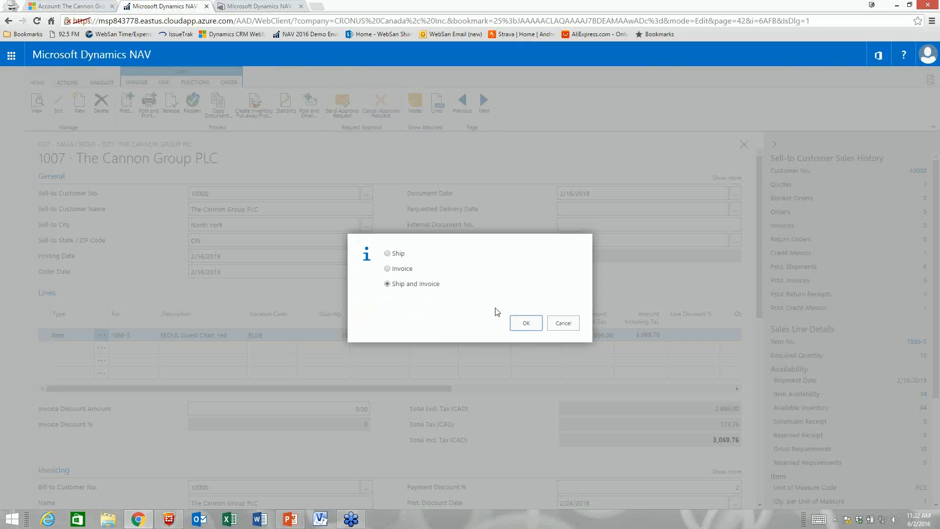
click(526, 323)
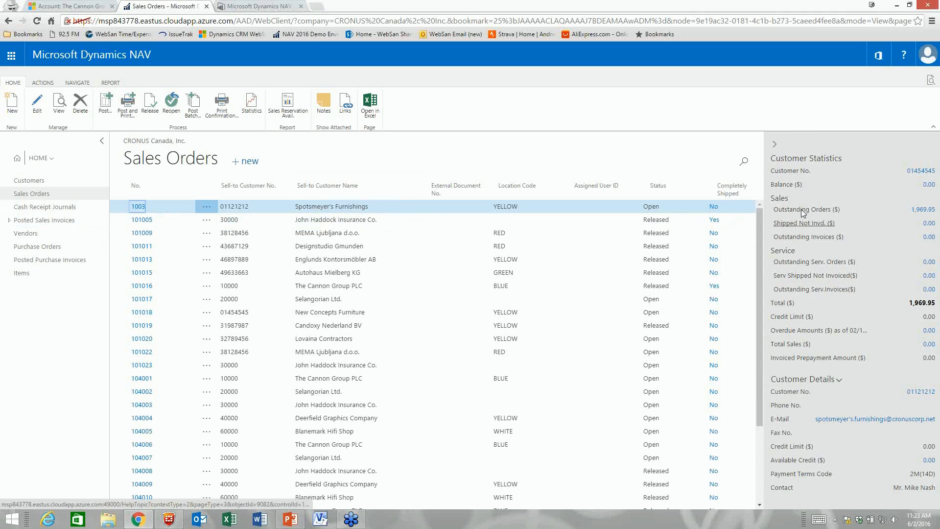
Step: Filter Posted Sales Invoices by Customer Name 'cannon' to show The Cannon Group PLC's six invoices
click(39, 220)
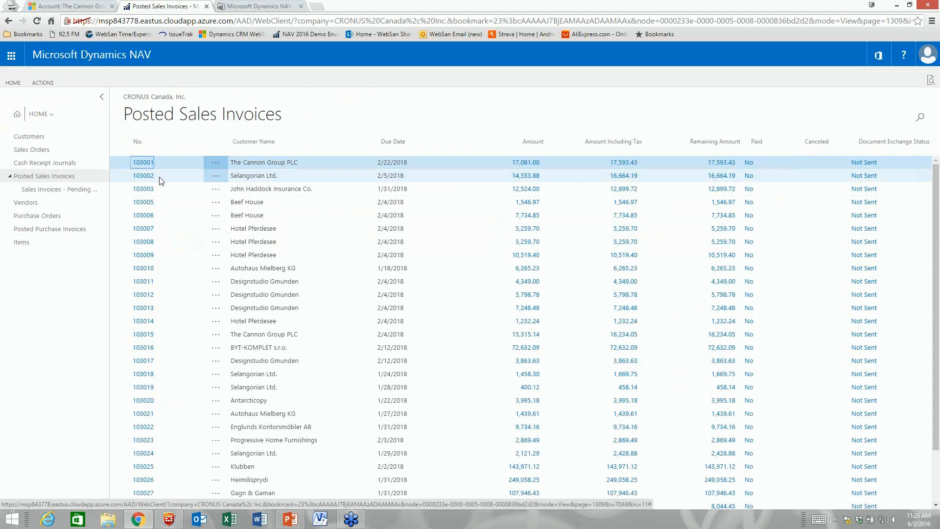
click(256, 162)
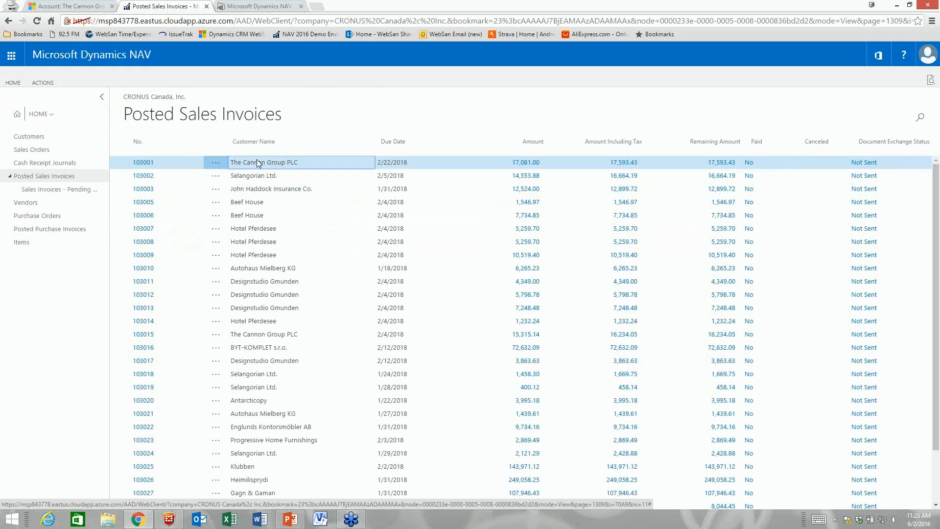
click(372, 145)
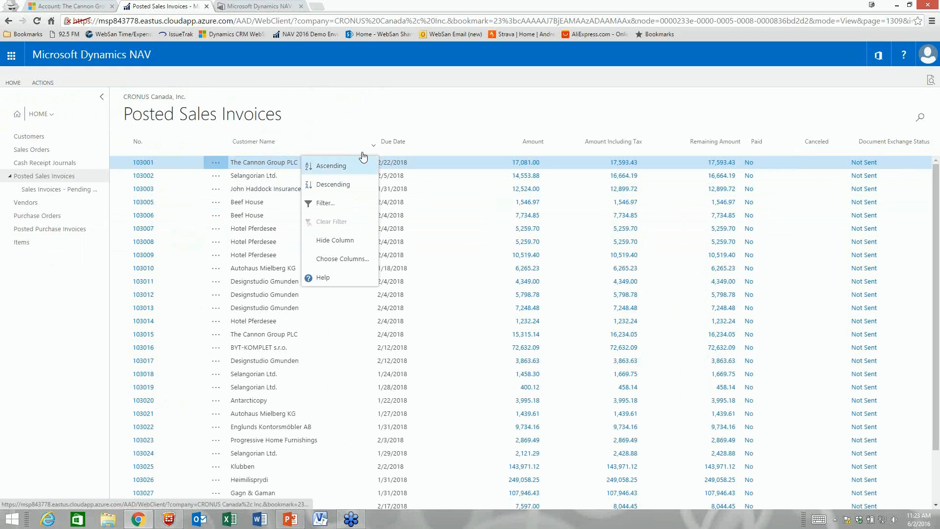
click(325, 200)
text(cannon)
key(Return)
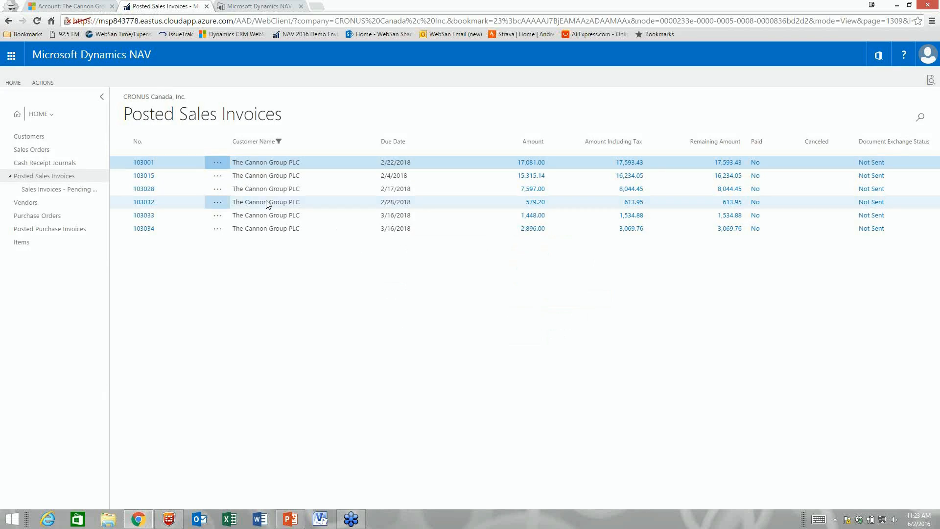
click(146, 230)
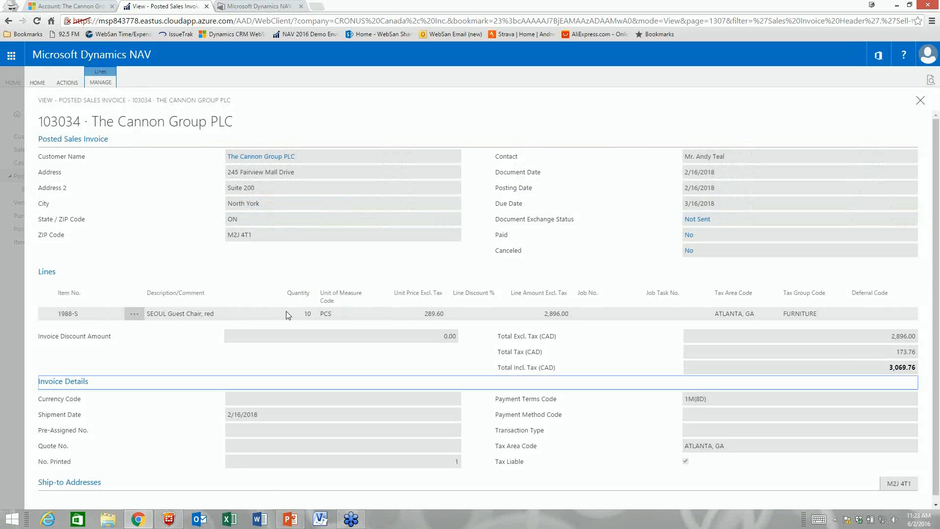
click(920, 101)
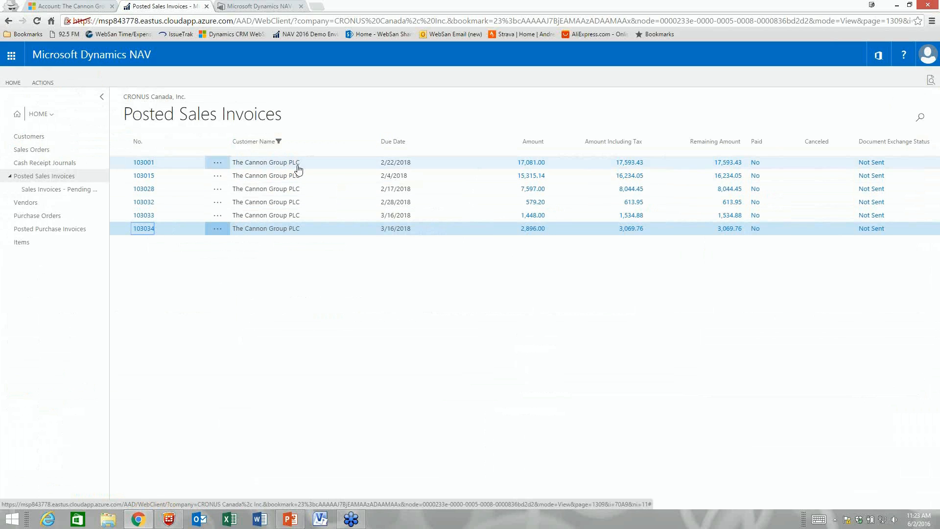
Step: Check The Cannon Group PLC's card statistics, then view its CRM account showing CAD4,424.26 outstanding orders
click(39, 137)
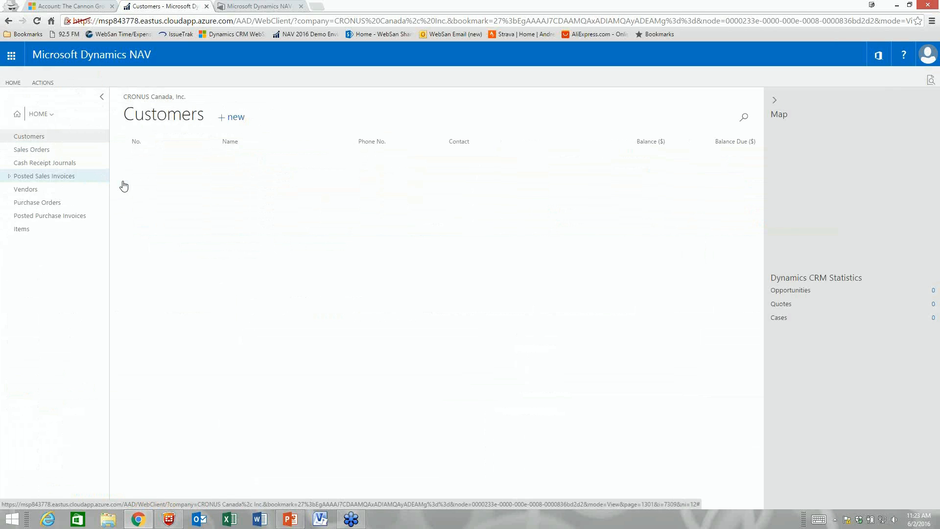
click(140, 242)
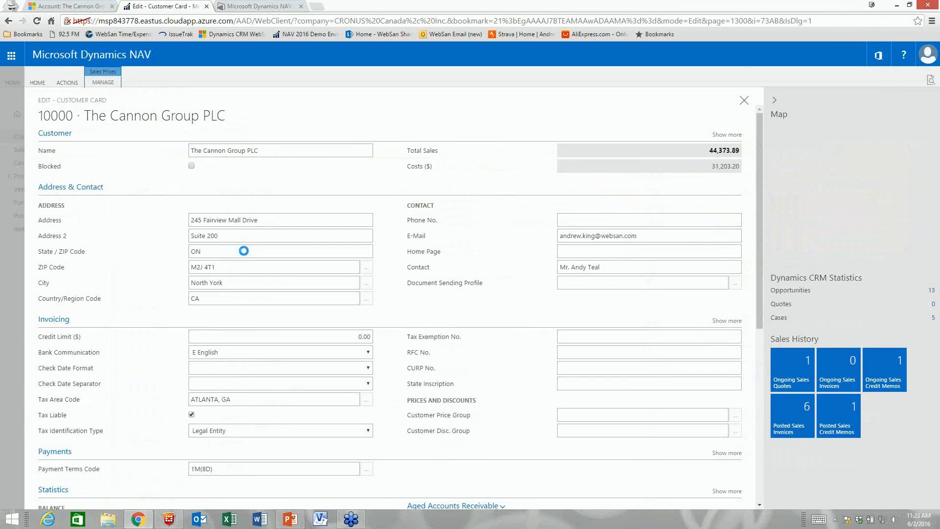
scroll(390, 290, down, 7)
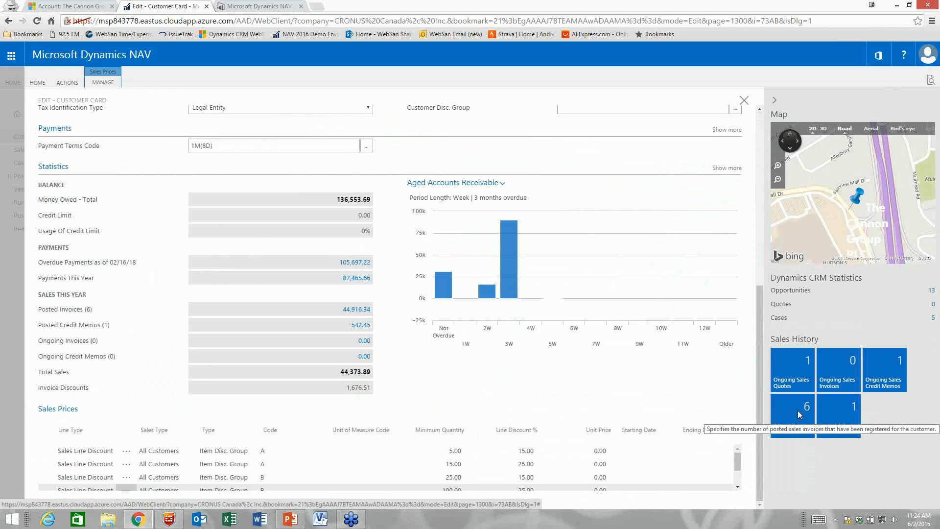
click(83, 6)
click(37, 21)
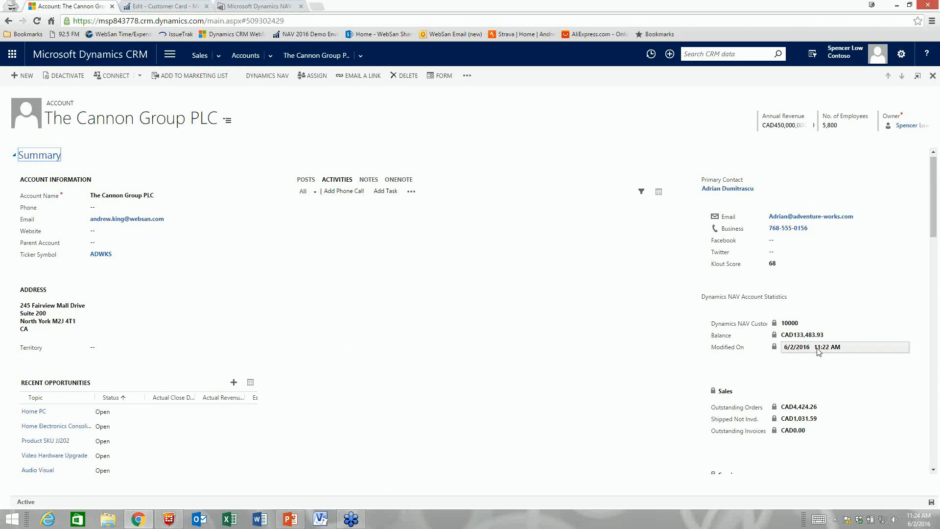
Step: Look over the CRM account statistics, then return to the NAV Cannon Group PLC customer card
mouse_move(819, 351)
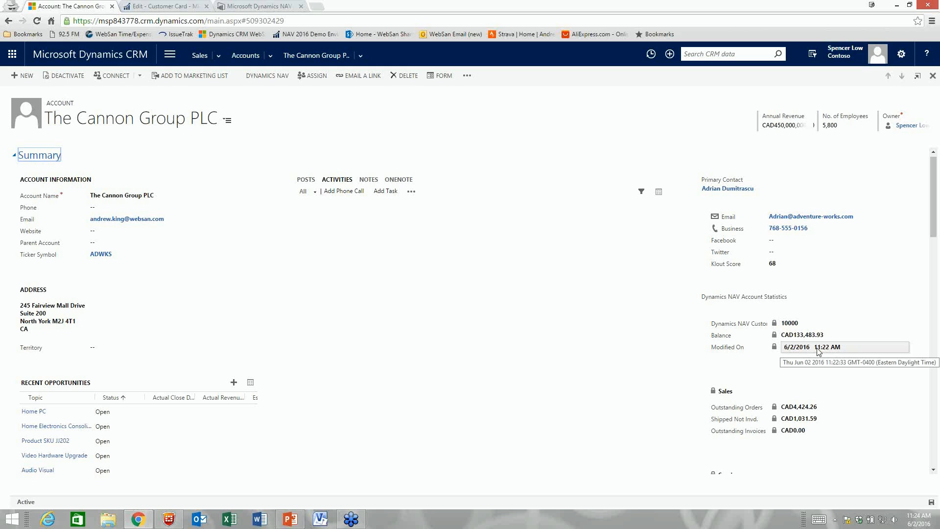
scroll(785, 419, down, 3)
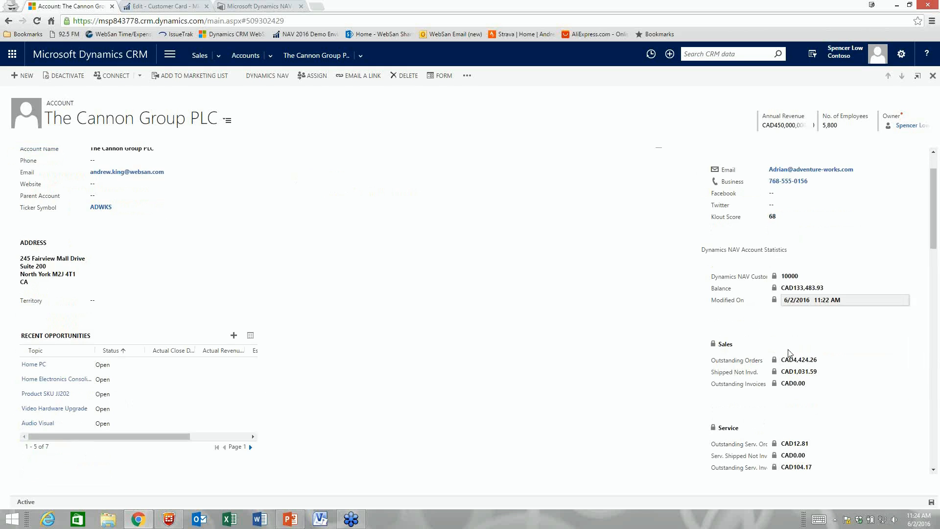
mouse_move(799, 414)
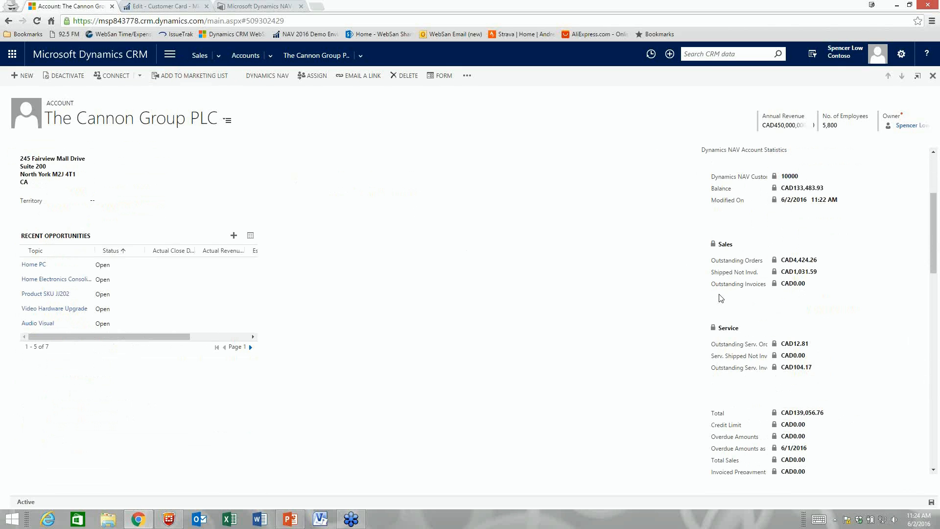
click(156, 7)
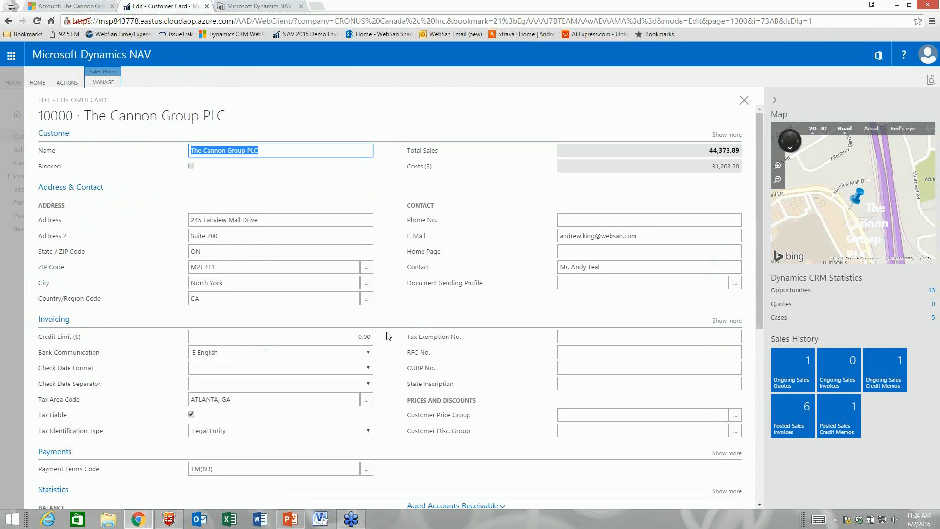
Step: Open The Cannon Group PLC's six posted invoices from the card statistics, then close back to the home page
scroll(314, 371, down, 6)
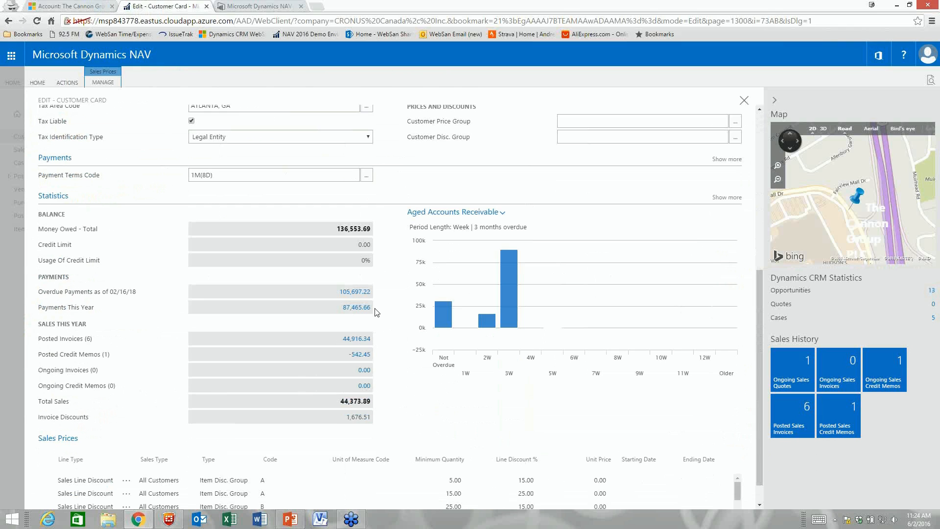
scroll(369, 335, up, 7)
scroll(401, 331, down, 2)
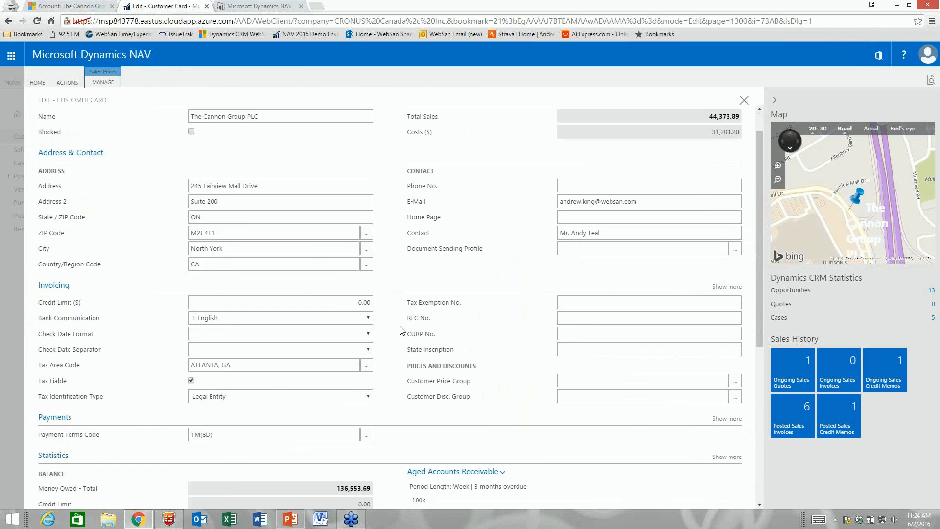
scroll(401, 330, down, 5)
click(356, 339)
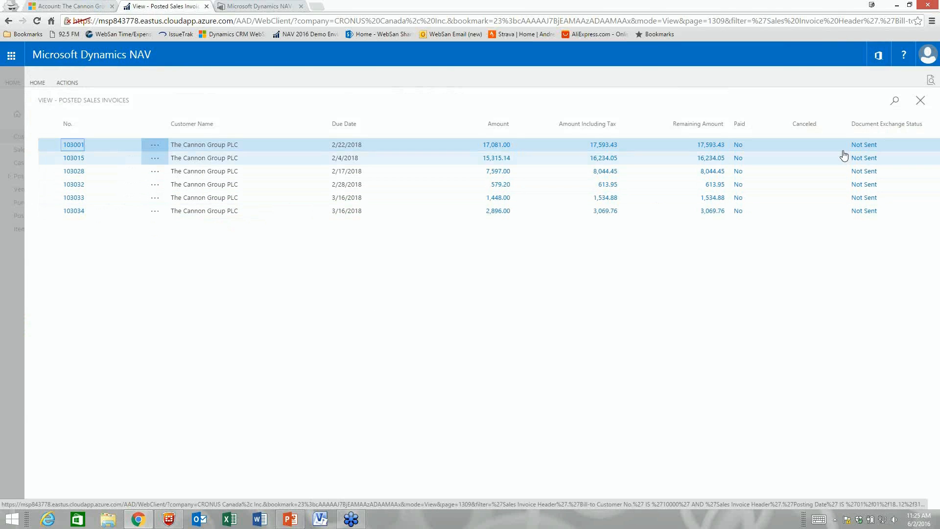
click(920, 102)
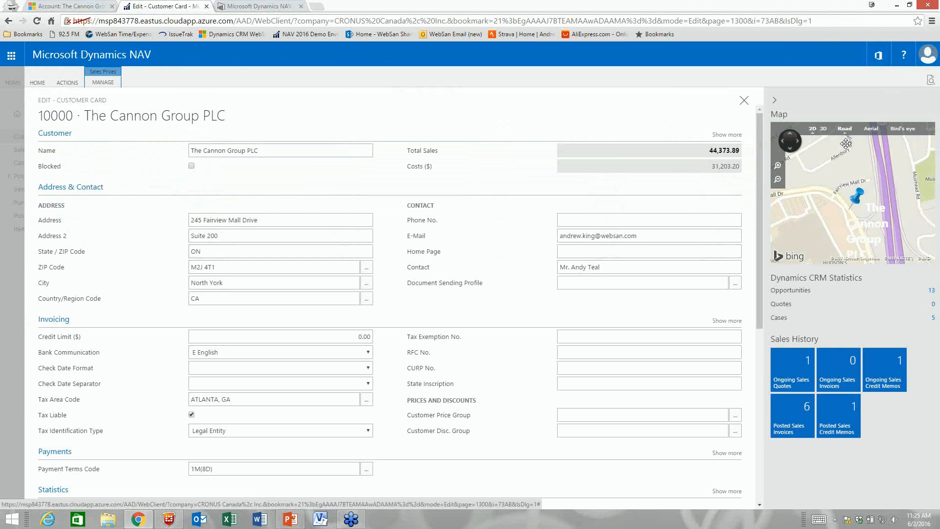
click(743, 100)
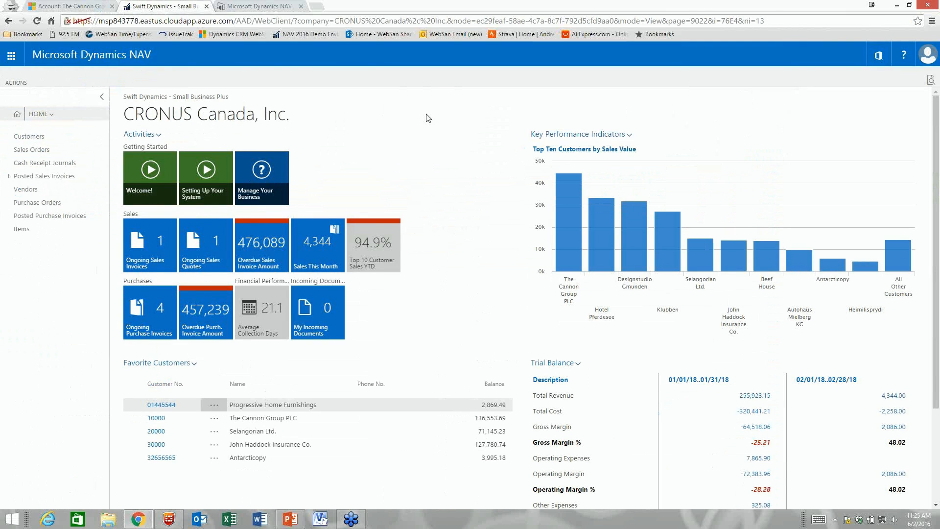
click(12, 82)
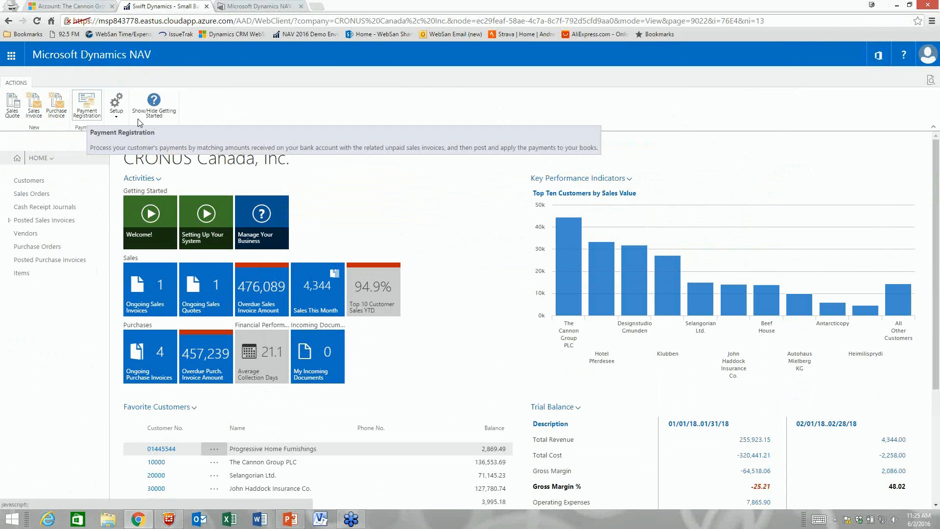
click(88, 102)
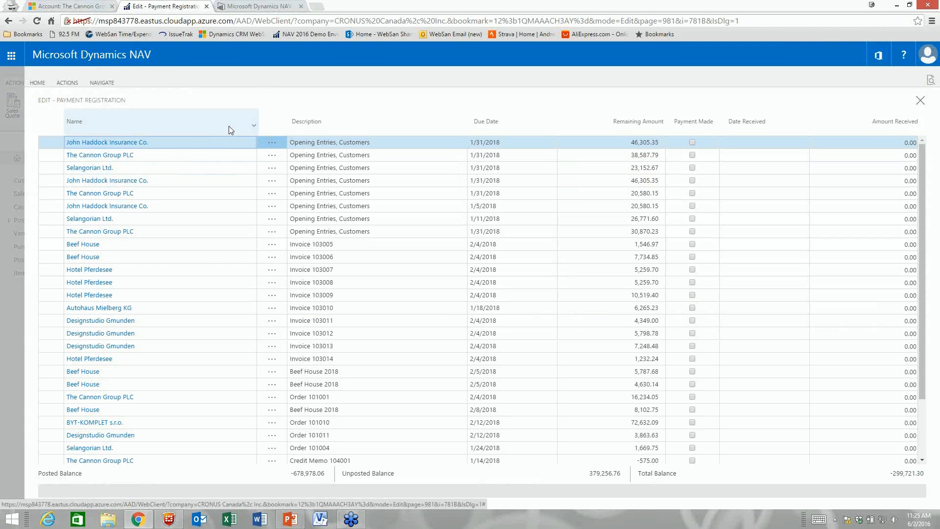
scroll(191, 183, down, 3)
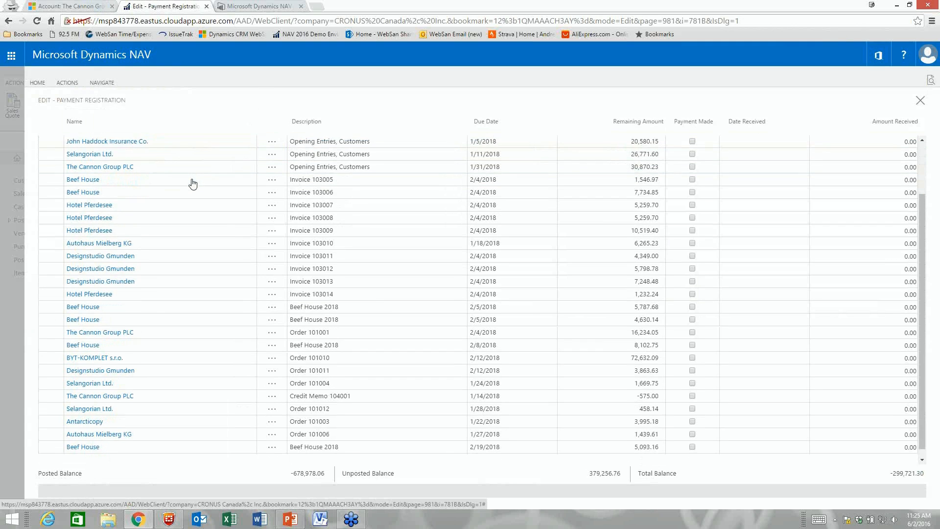
scroll(193, 183, down, 9)
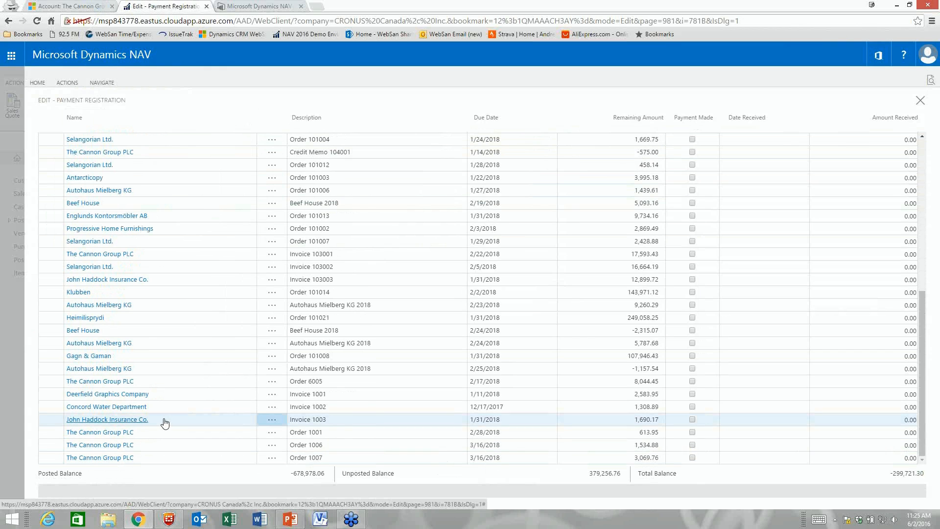
scroll(164, 423, up, 10)
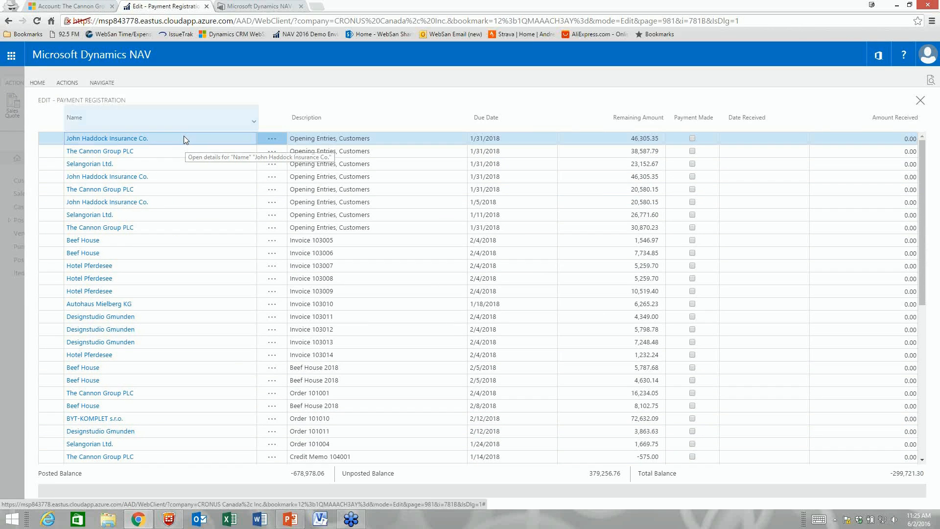
Step: Filter Payment Registration by Name 'haddock' to show John Haddock Insurance Co.'s entries
click(249, 123)
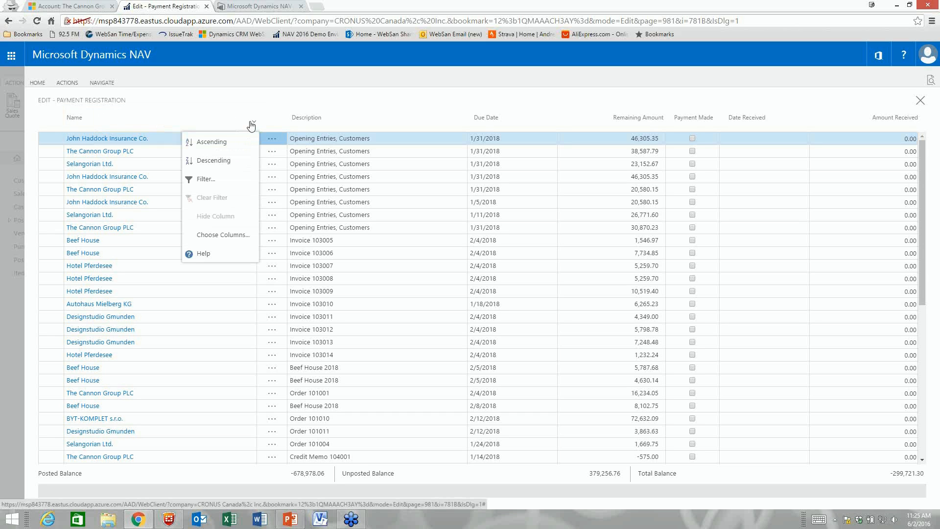
click(208, 181)
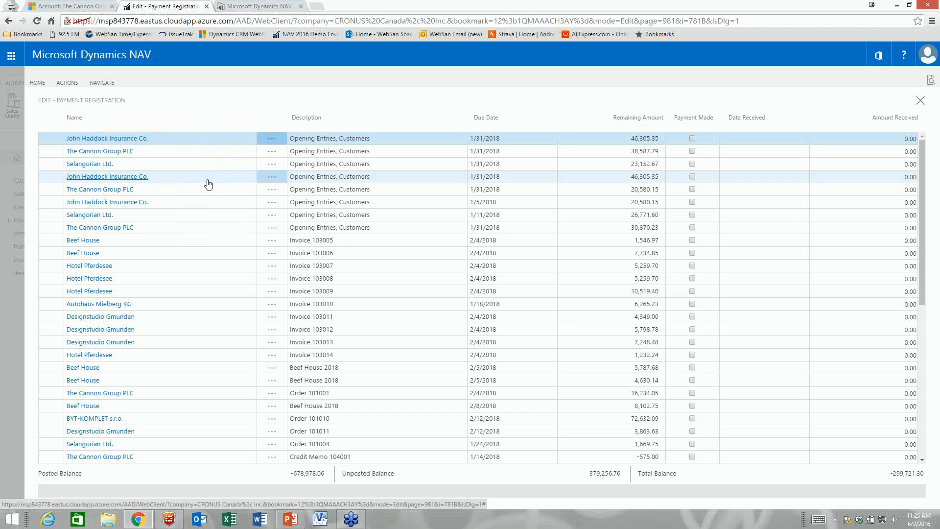
text(haddock)
click(522, 313)
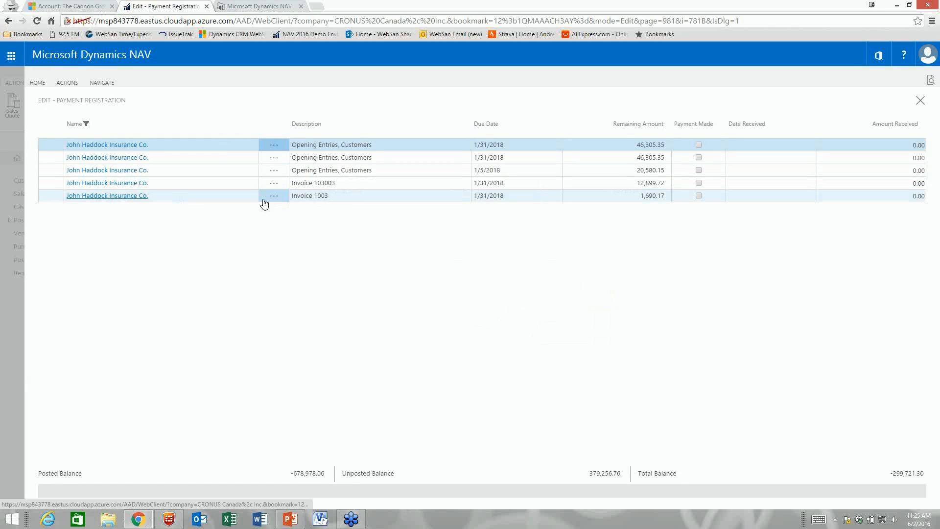
Step: Mark Invoice 1003 as paid and post the 1,690.17 payment
click(698, 196)
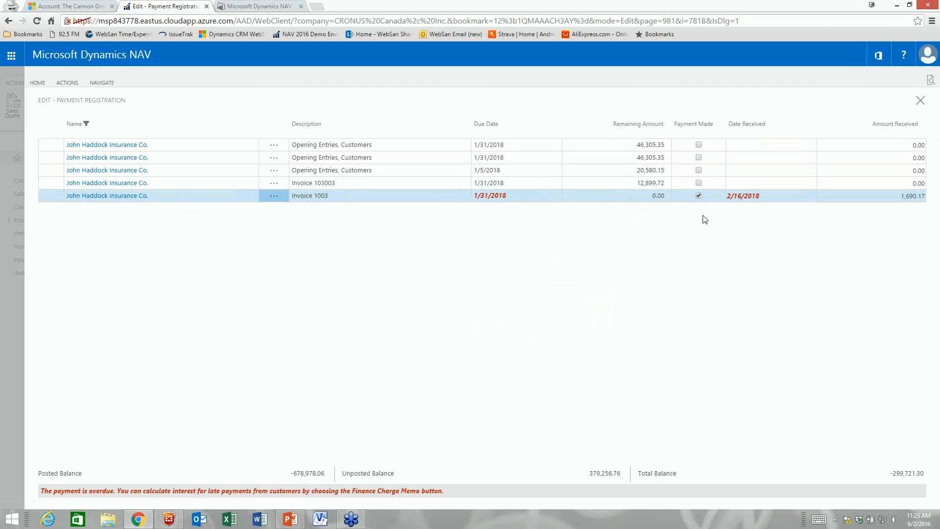
click(67, 82)
click(40, 106)
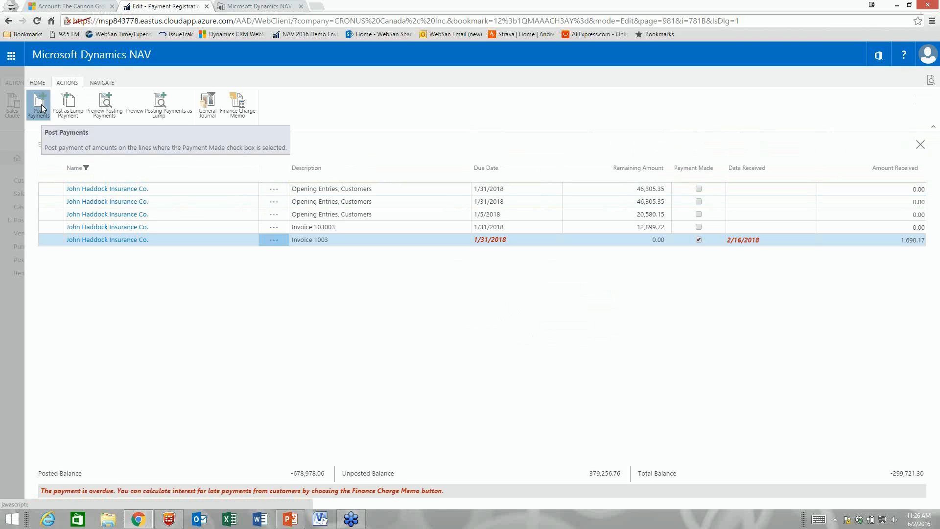
click(524, 303)
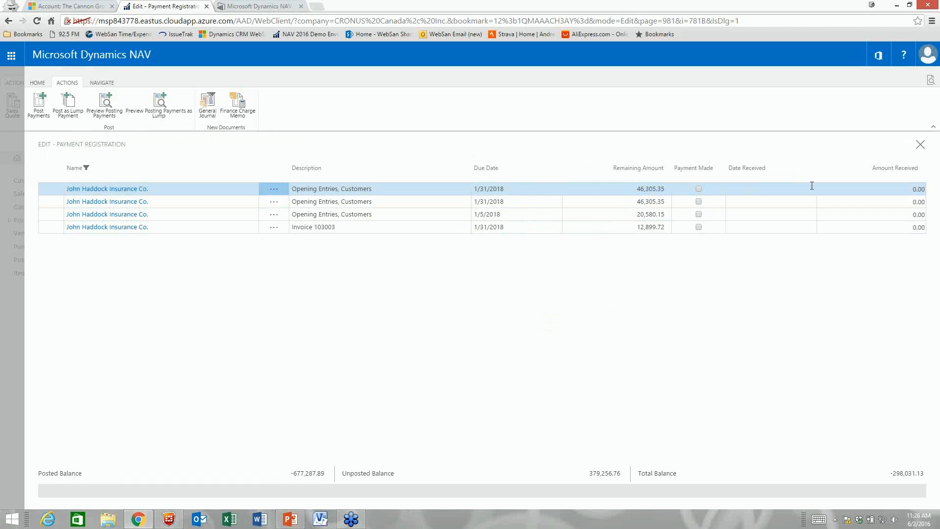
Step: Close Payment Registration and open customer 30000 John Haddock Insurance Co.'s card
click(920, 146)
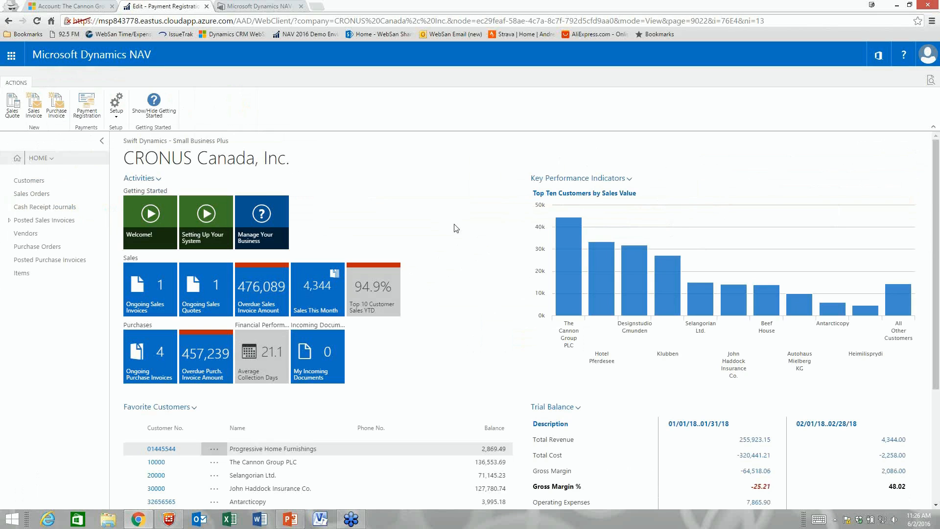
scroll(411, 235, down, 2)
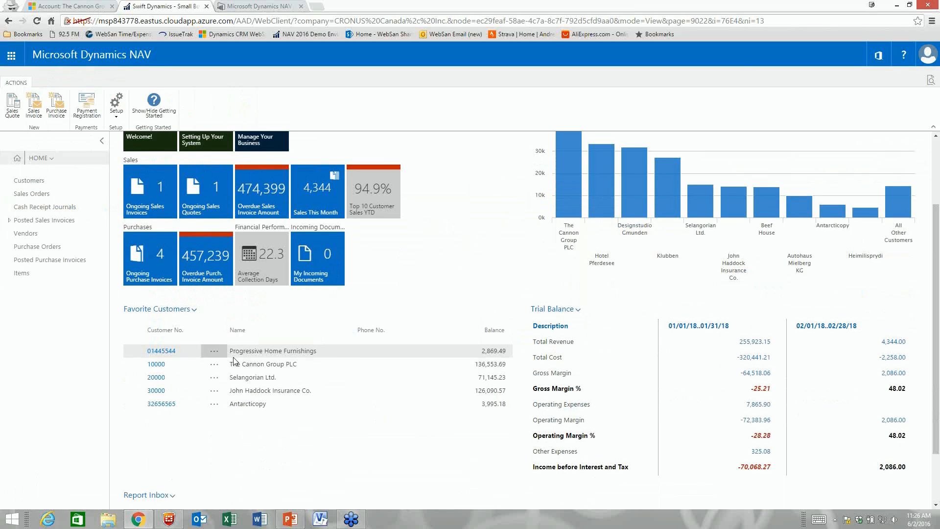
click(158, 391)
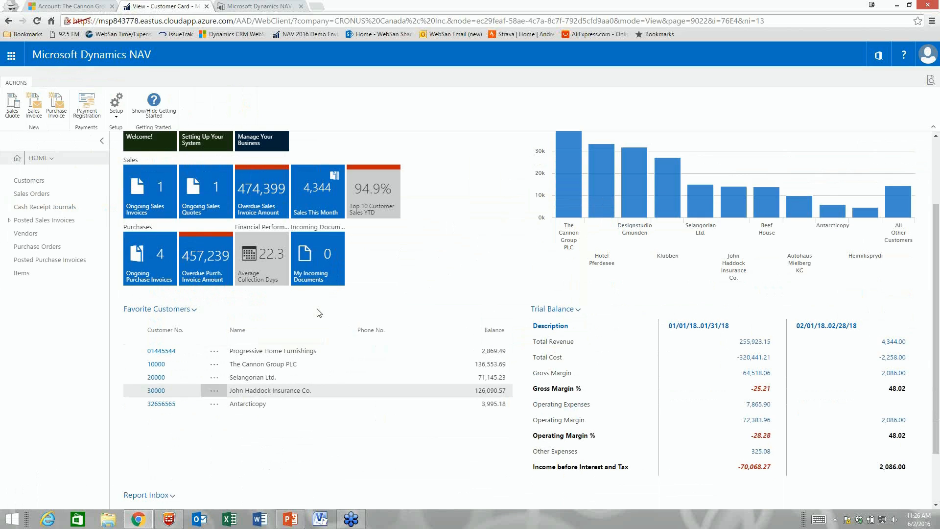
Step: Review this year's payment entries, including the 1,690.17 payment G04004, then return to the card
scroll(202, 374, down, 2)
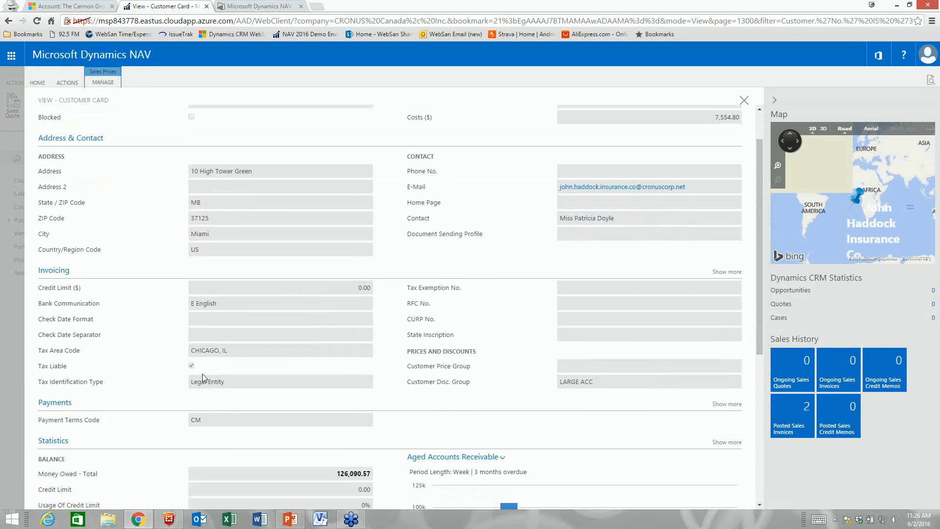
scroll(156, 371, down, 3)
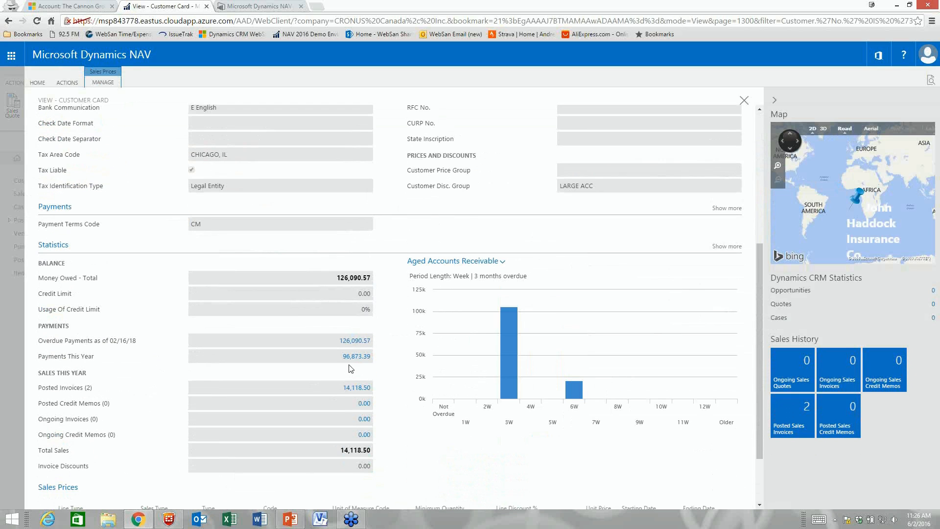
click(354, 355)
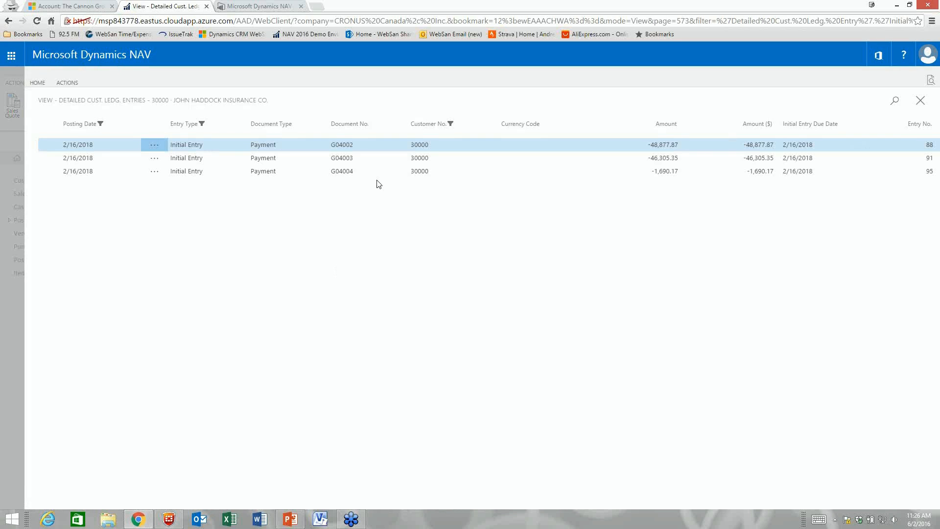
click(422, 172)
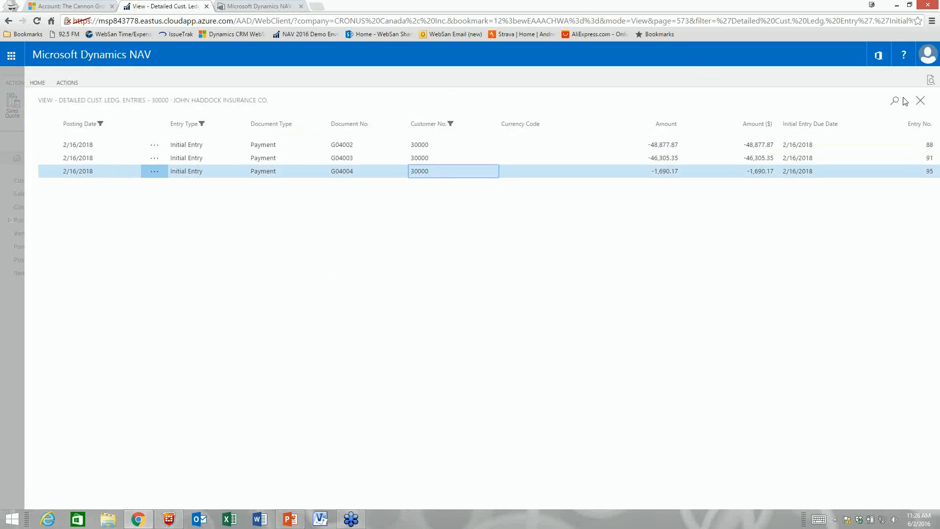
click(920, 100)
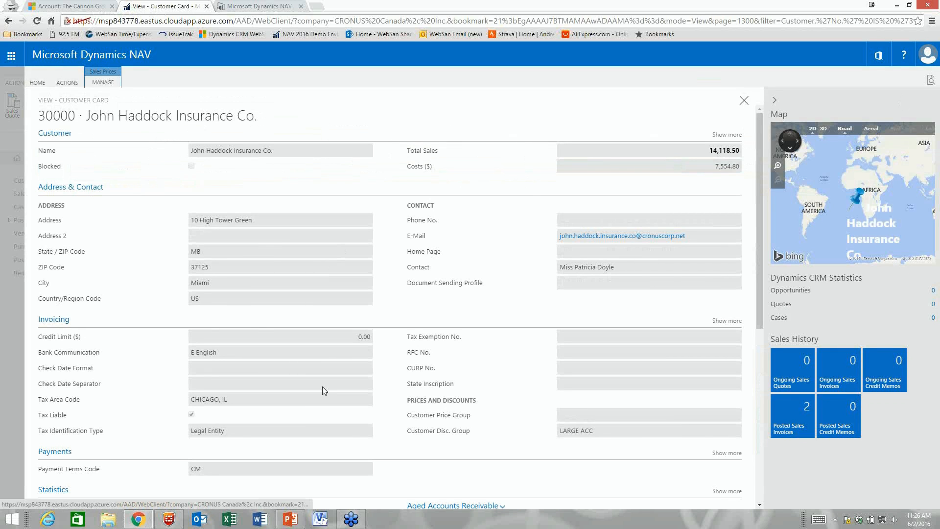
Step: Present the Today's Agenda slide in PowerPoint, move to the Procure to Pay slide, then return to the browser
click(291, 519)
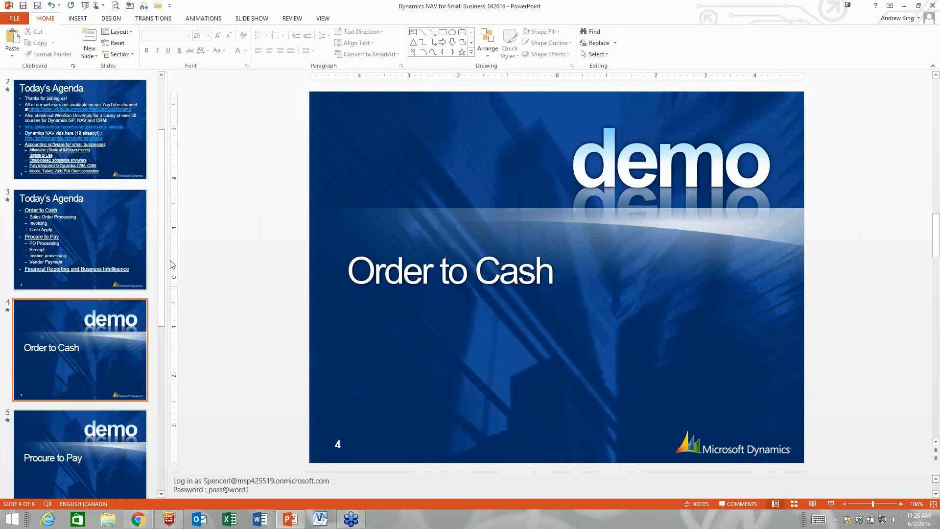
click(113, 231)
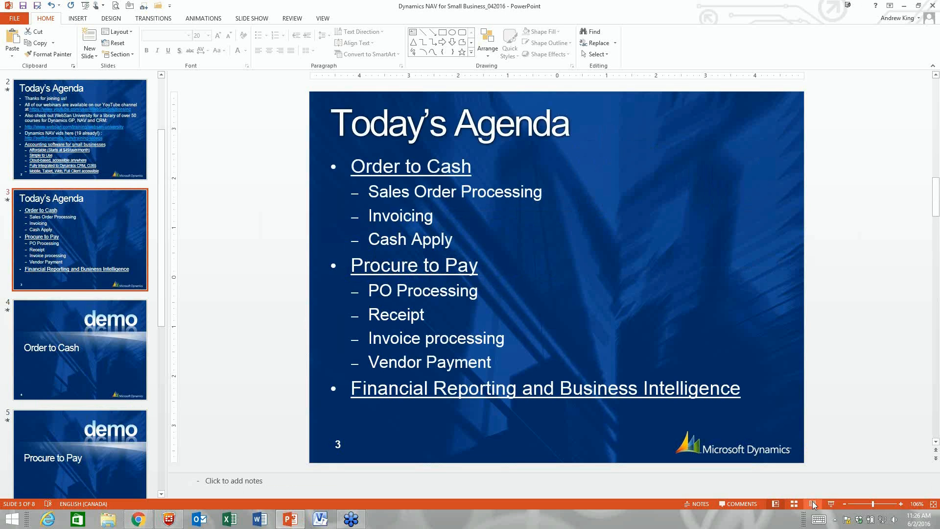
click(830, 505)
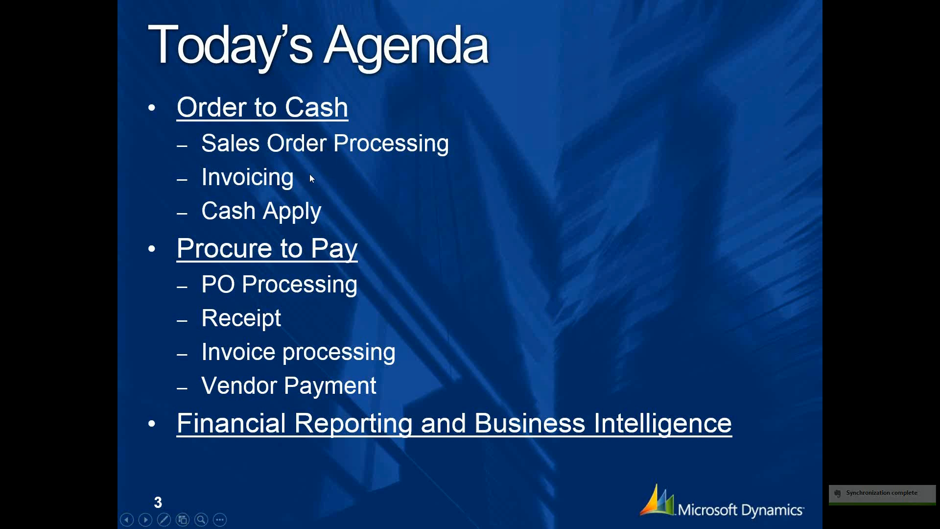
key(Escape)
click(137, 431)
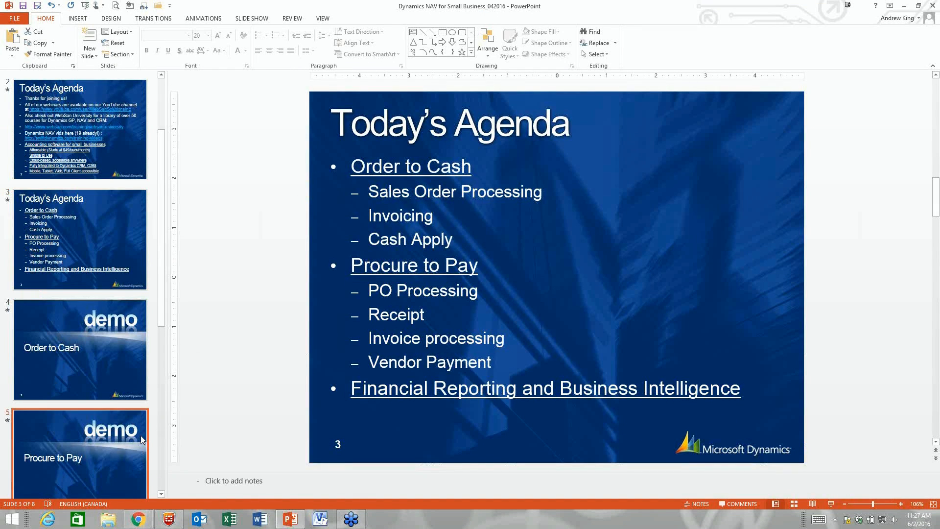
click(138, 519)
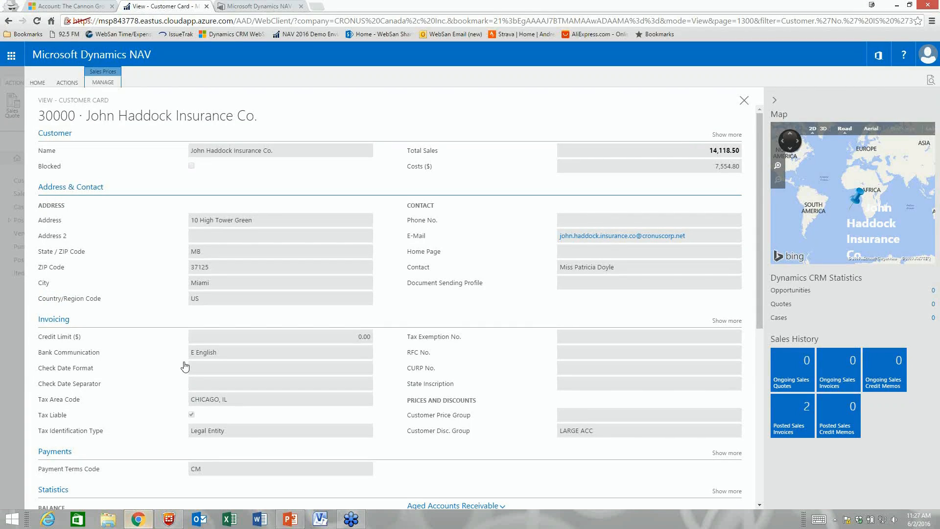
Step: Close the customer card and find the SEOUL Guest Chair (1988-S) in the Inventory items list
click(744, 100)
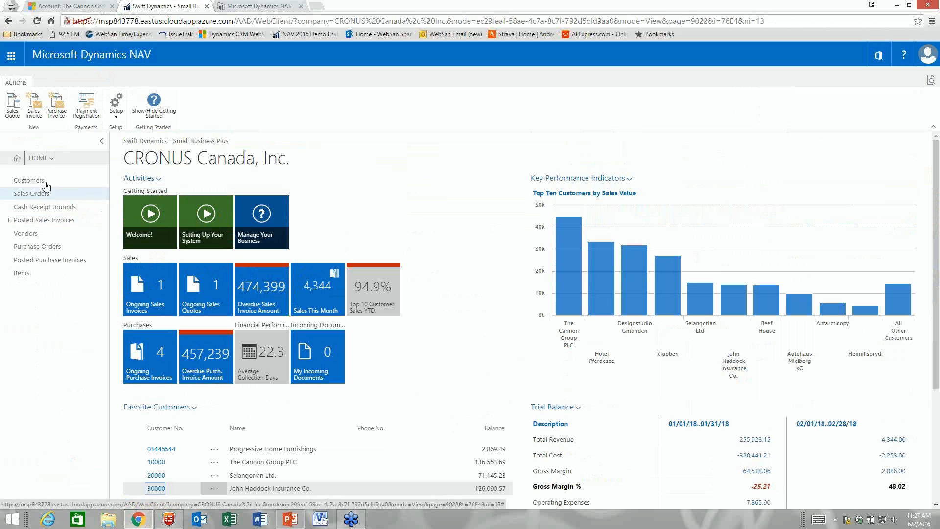
click(39, 158)
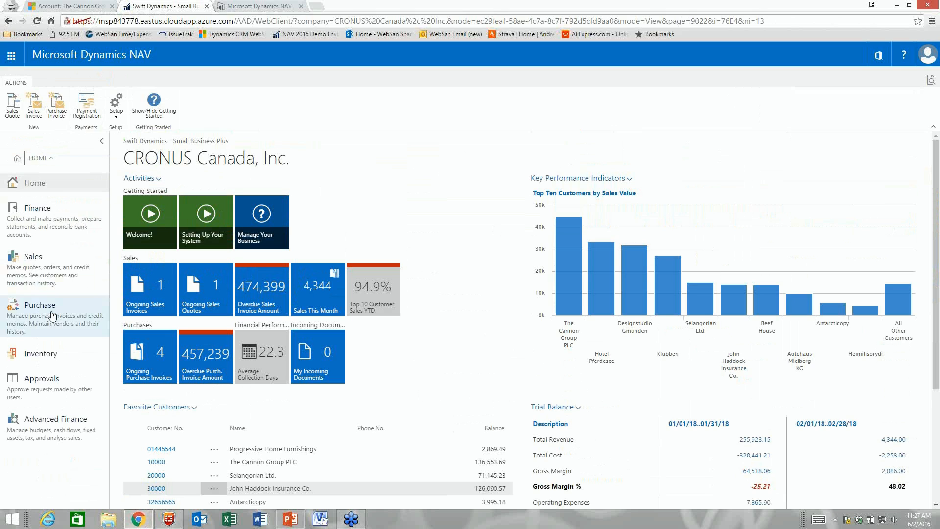
click(51, 354)
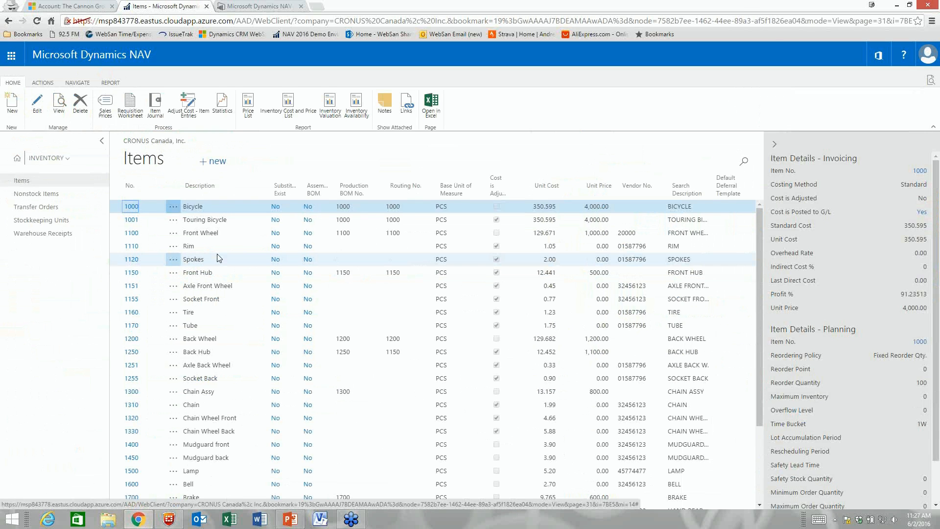
click(740, 162)
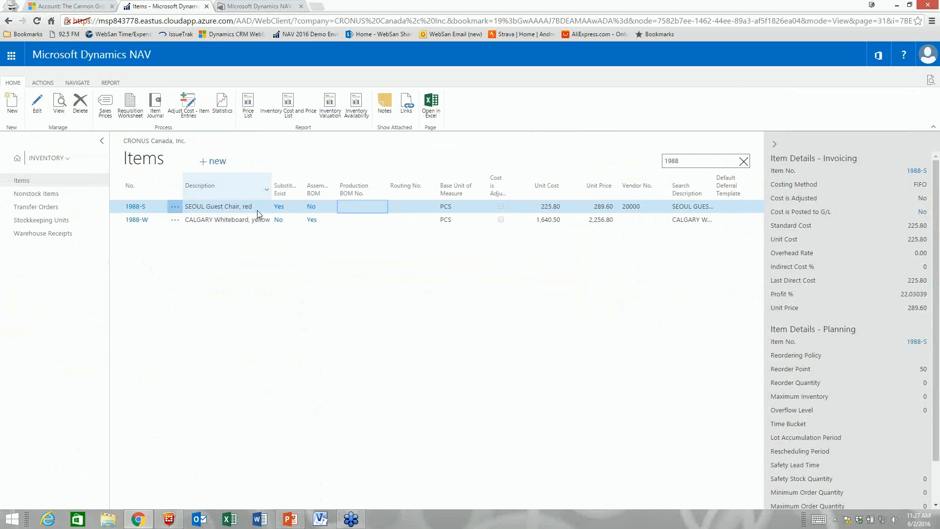
Step: View item 1988-S availability by location and check the lines behind BLUE's 34 projected balance
click(43, 82)
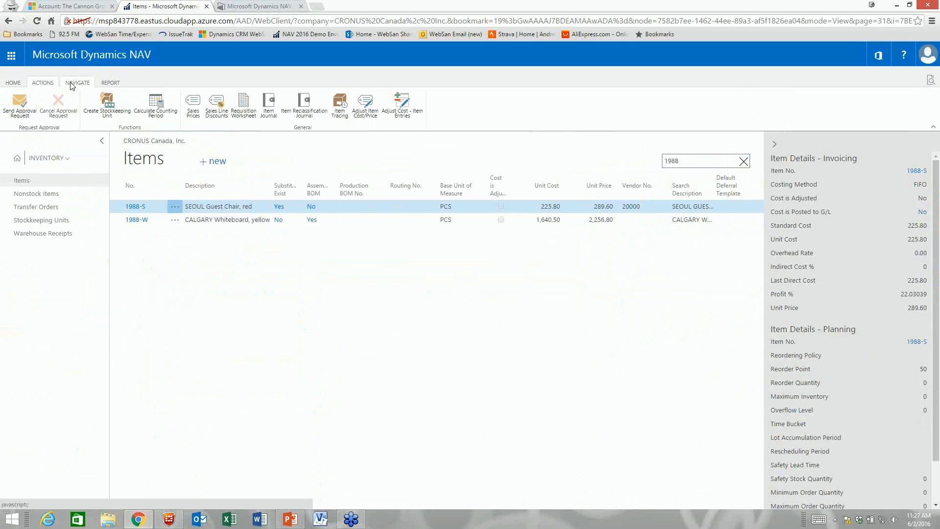
click(72, 84)
click(44, 105)
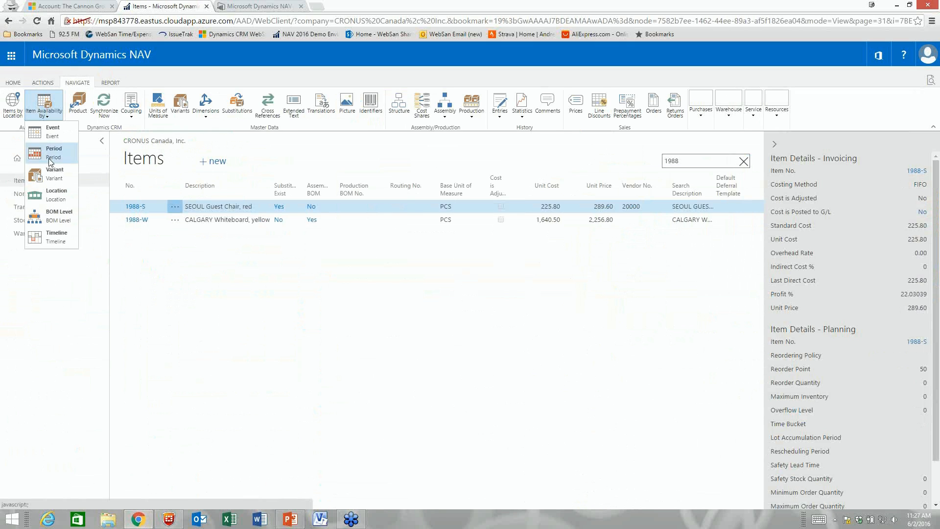
click(45, 196)
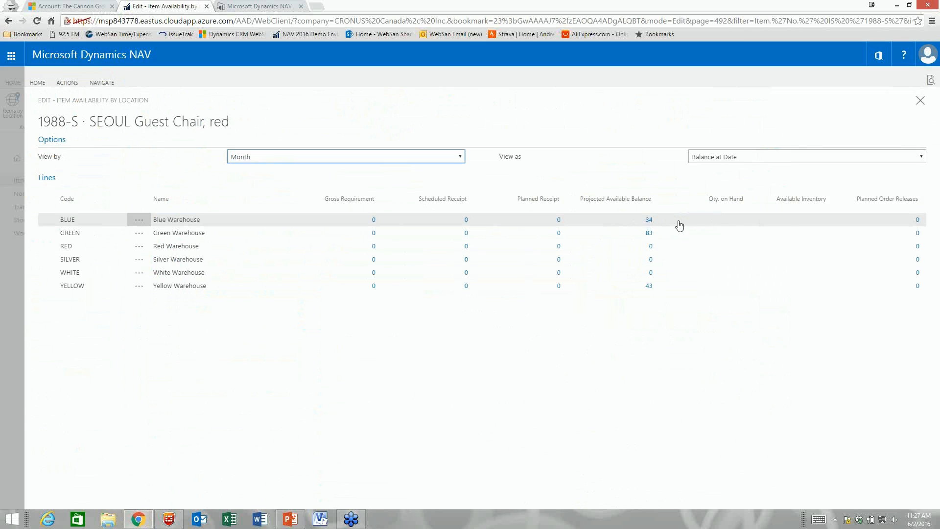
click(649, 221)
click(690, 103)
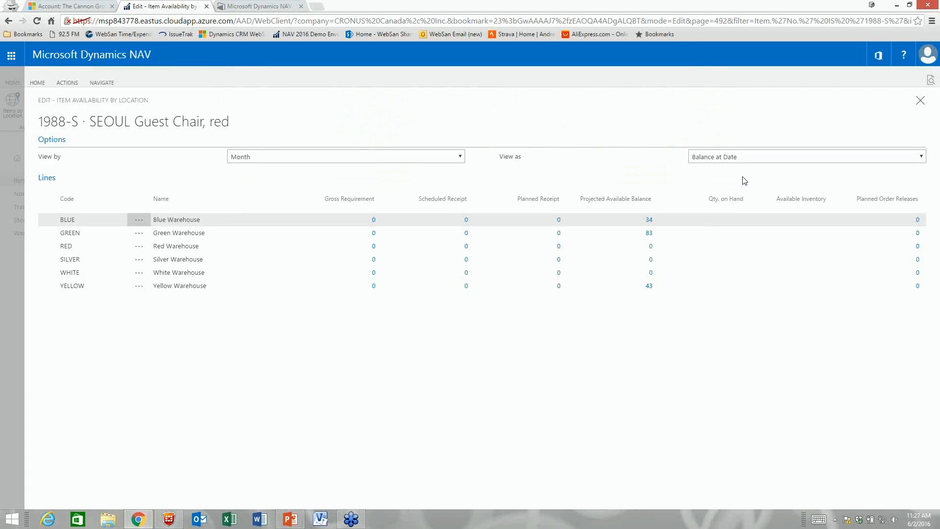
click(919, 102)
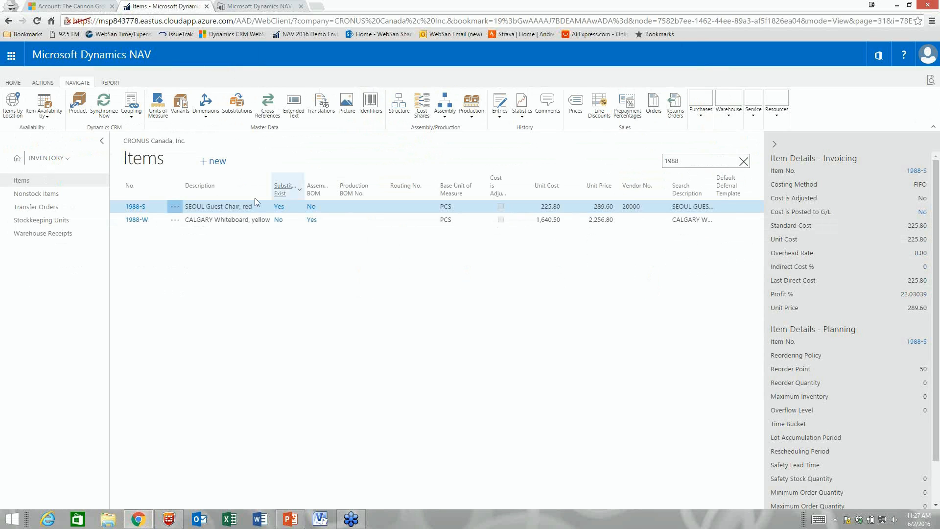
Step: Reopen availability by location and review the Blue Warehouse on-hand ledger entries, then close back home
click(44, 105)
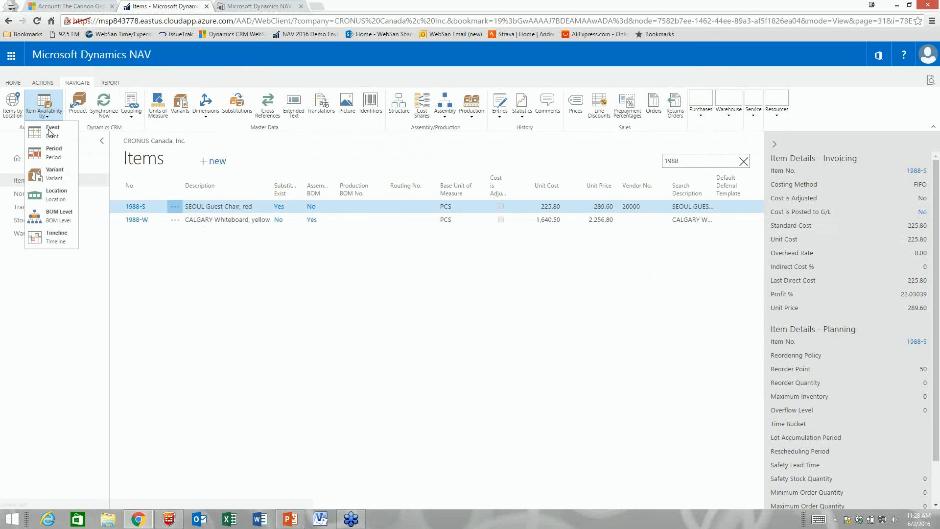
click(52, 195)
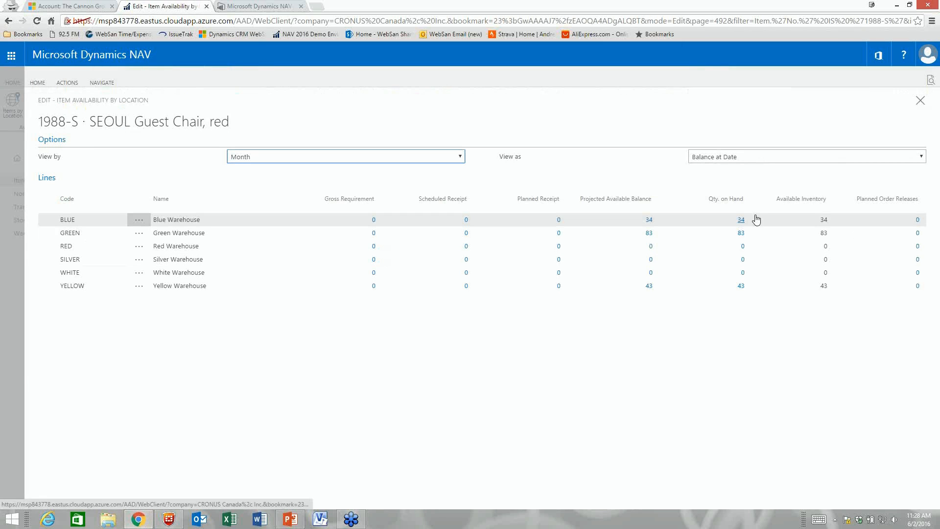
click(743, 222)
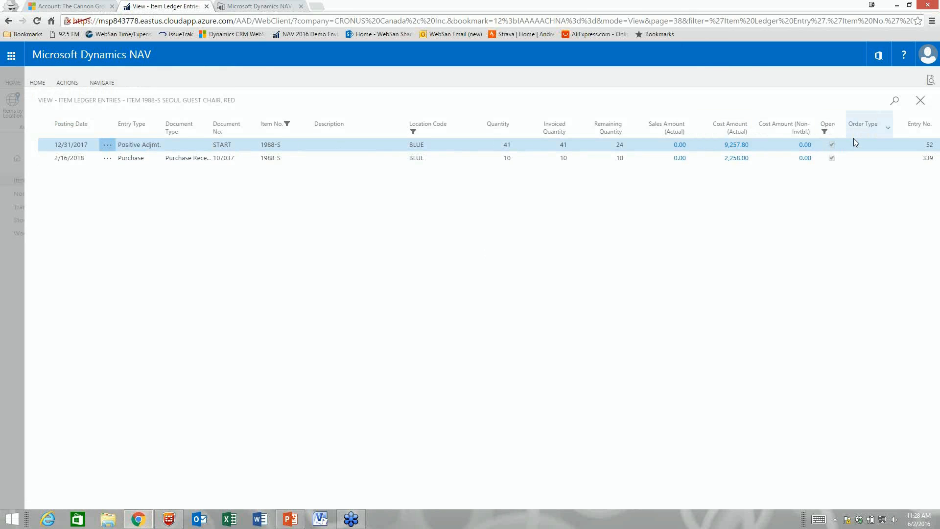
click(919, 103)
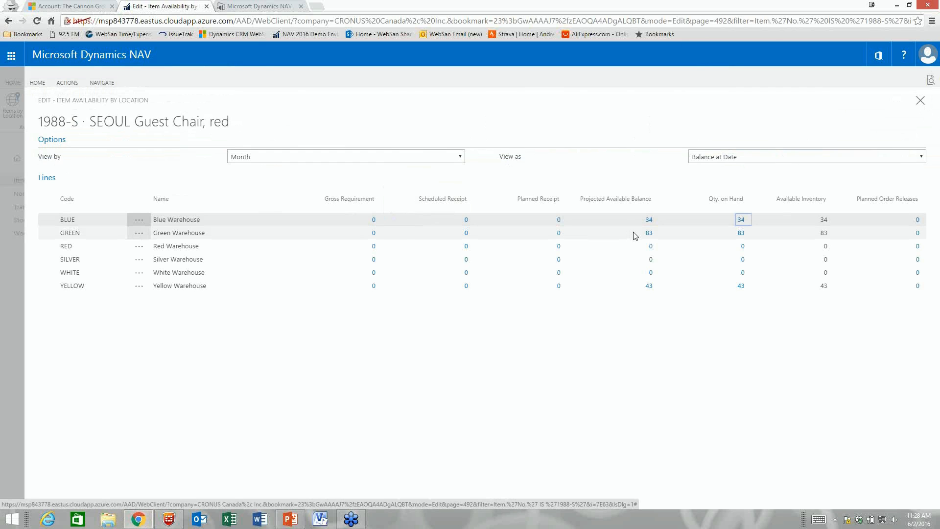
click(923, 103)
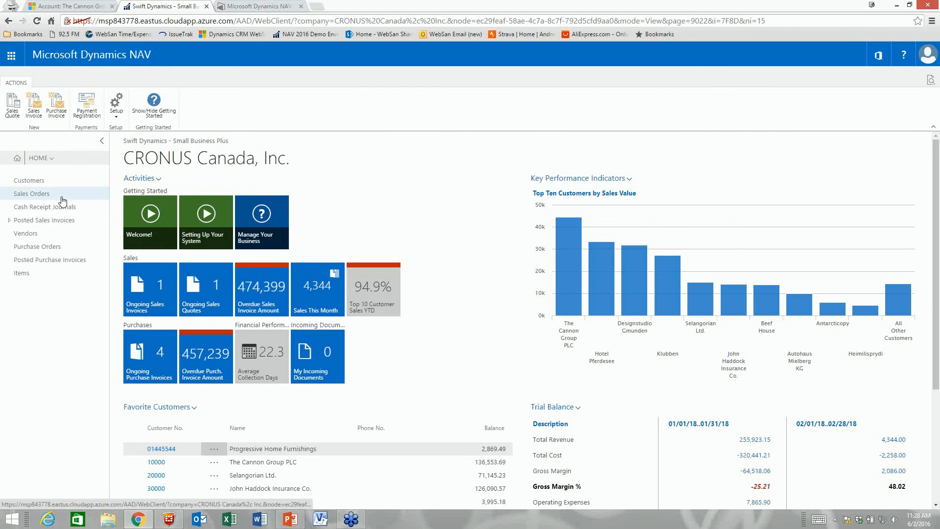
Step: Open vendor 20000 AR Day Property Management, expand Invoicing and Payments, and drill into its 7,552.30 balance
click(31, 237)
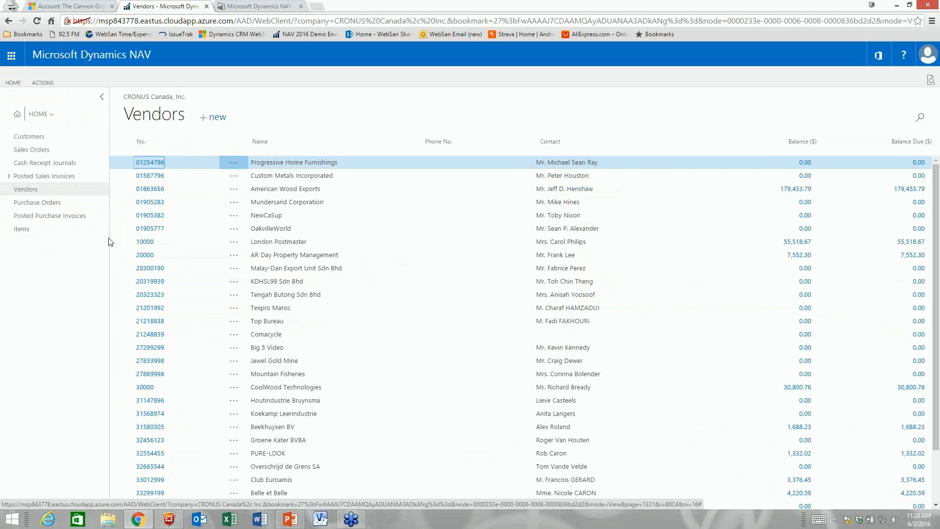
click(144, 255)
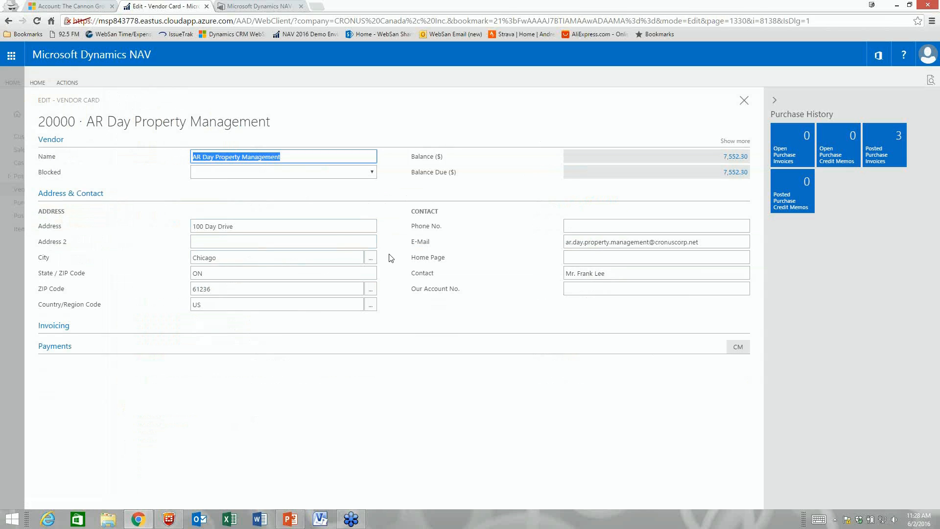
click(386, 331)
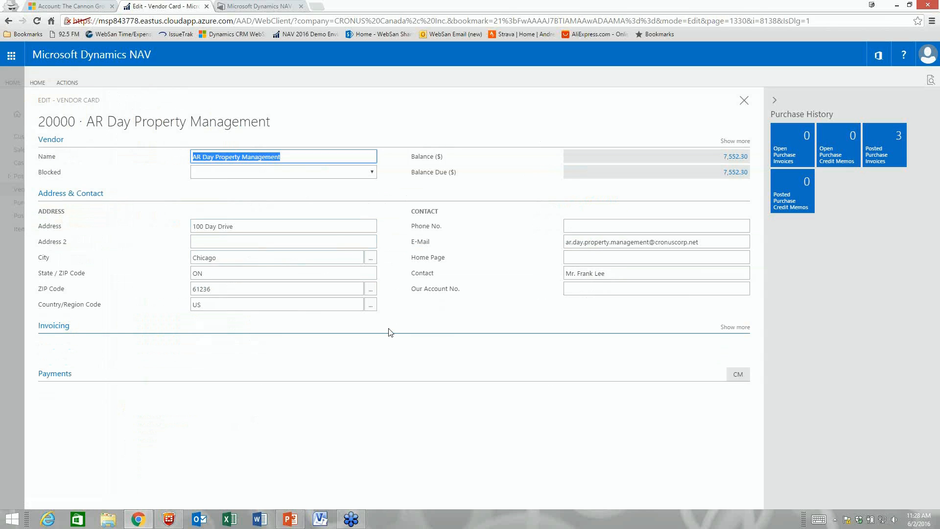
click(390, 378)
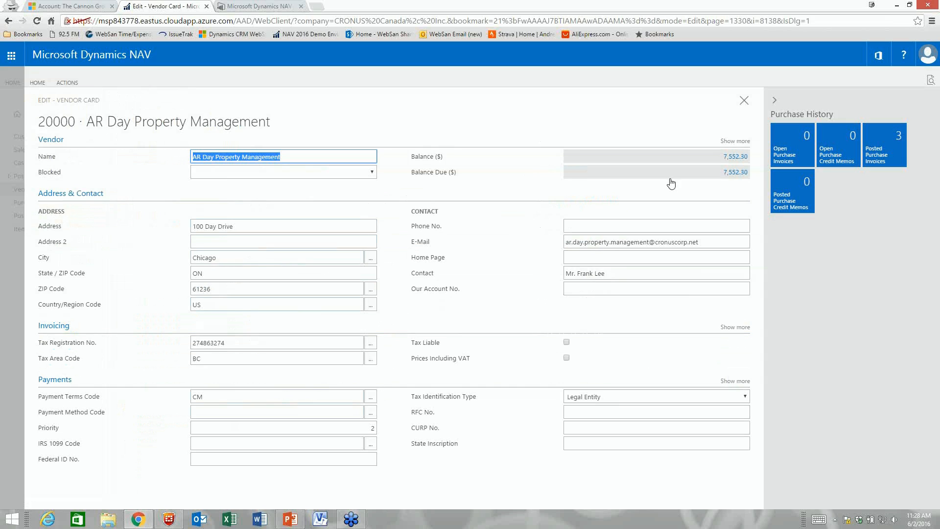
click(733, 158)
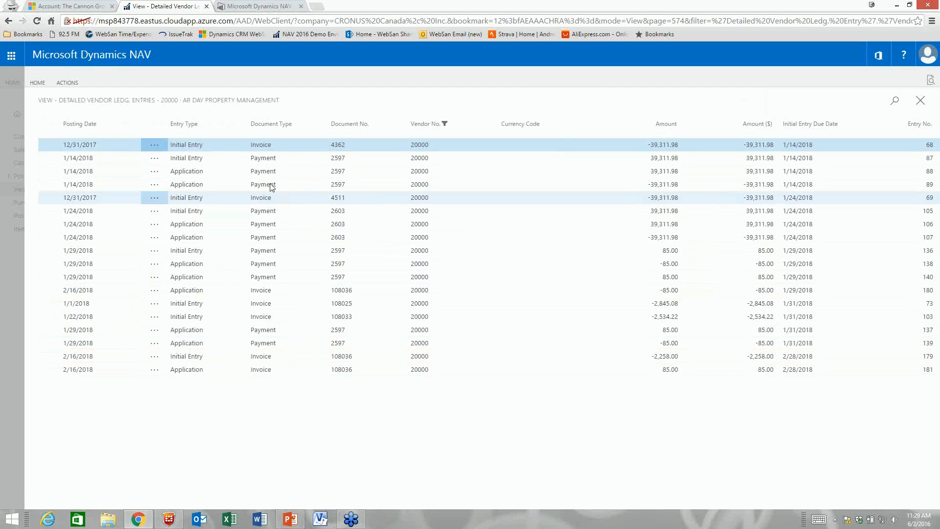
Step: Navigate from invoice 4362 to its G/L and vendor ledger entries, then close back to the vendor card
click(67, 82)
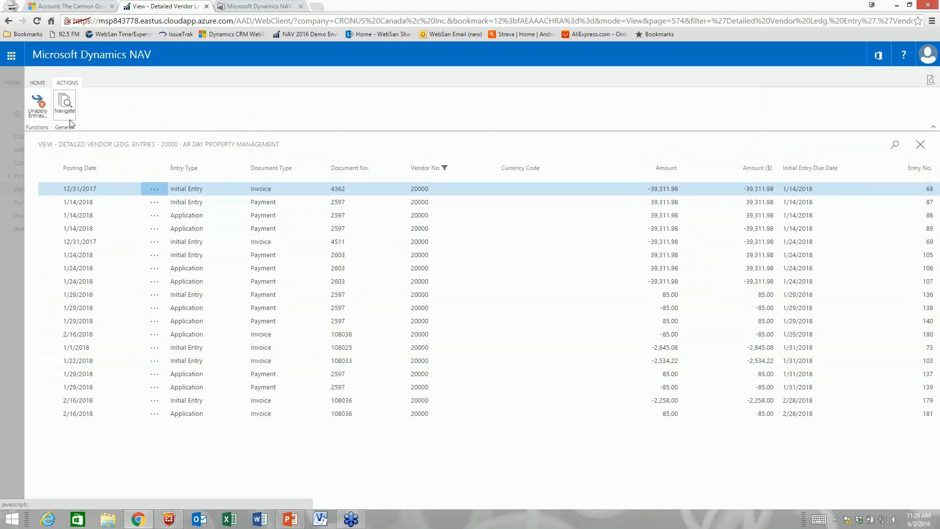
click(65, 103)
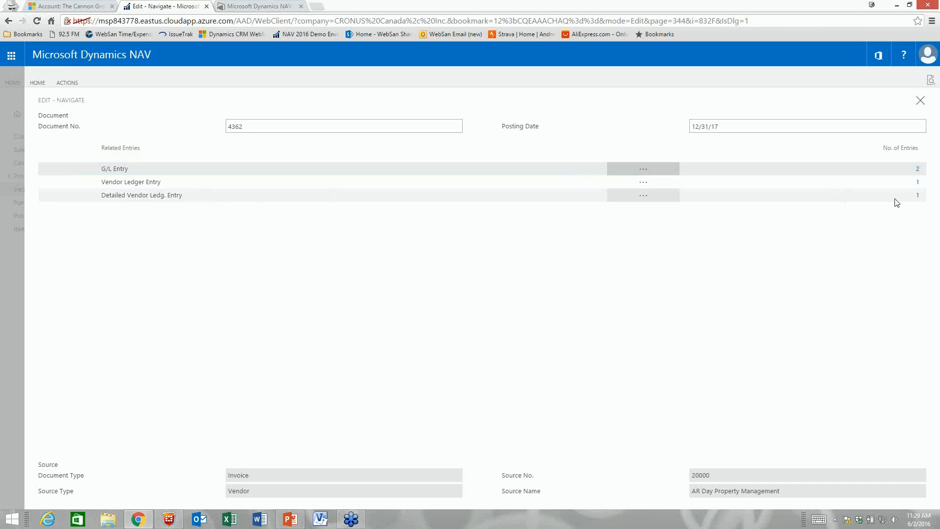
click(918, 168)
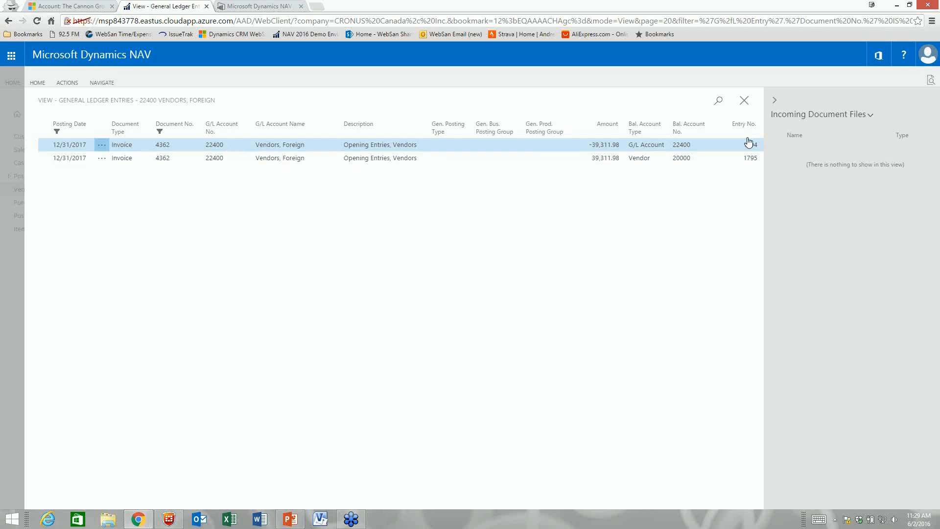
click(744, 100)
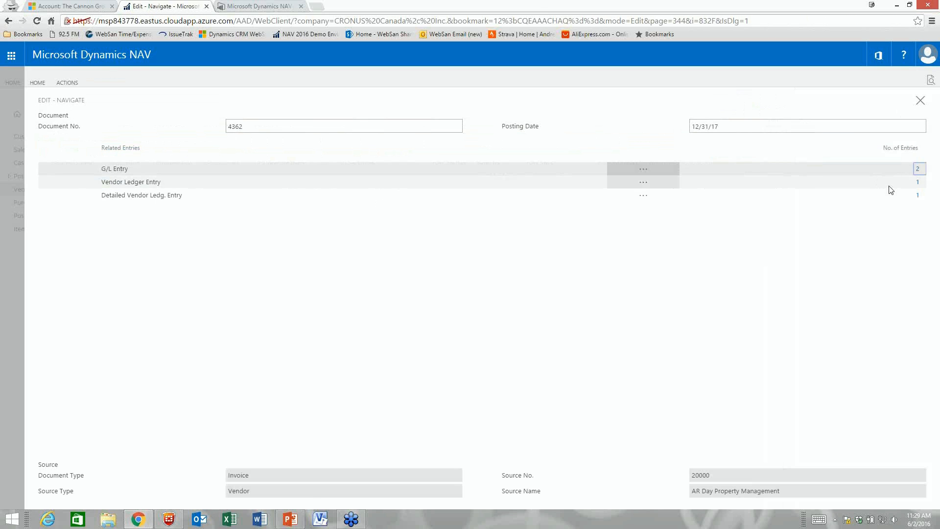
click(917, 183)
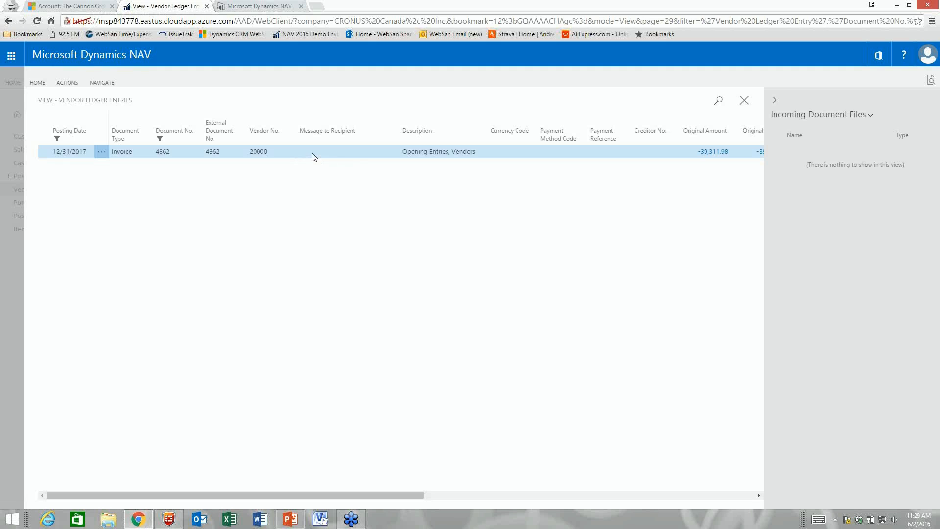
click(744, 104)
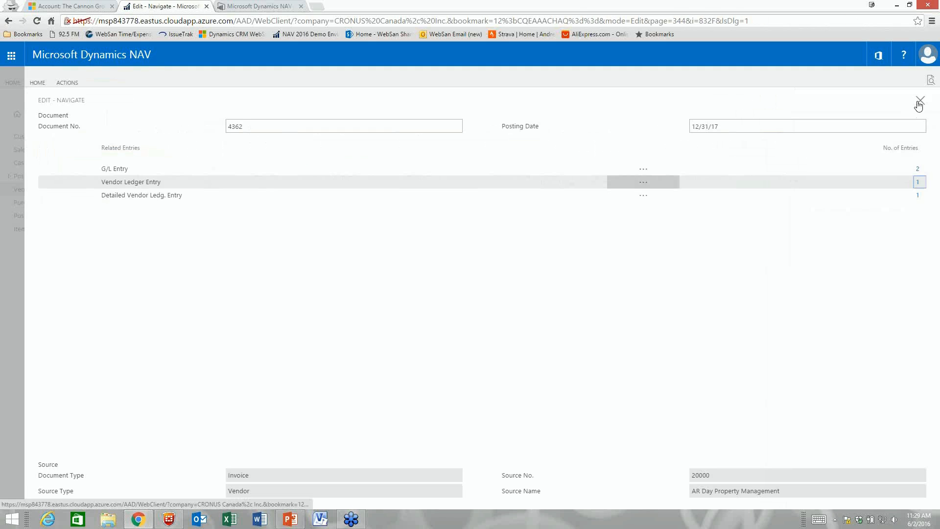
click(919, 104)
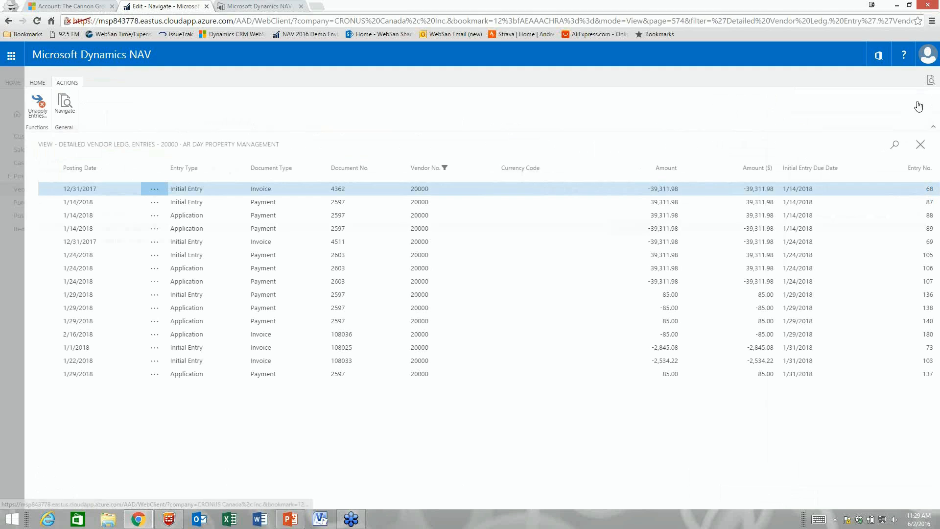
click(921, 149)
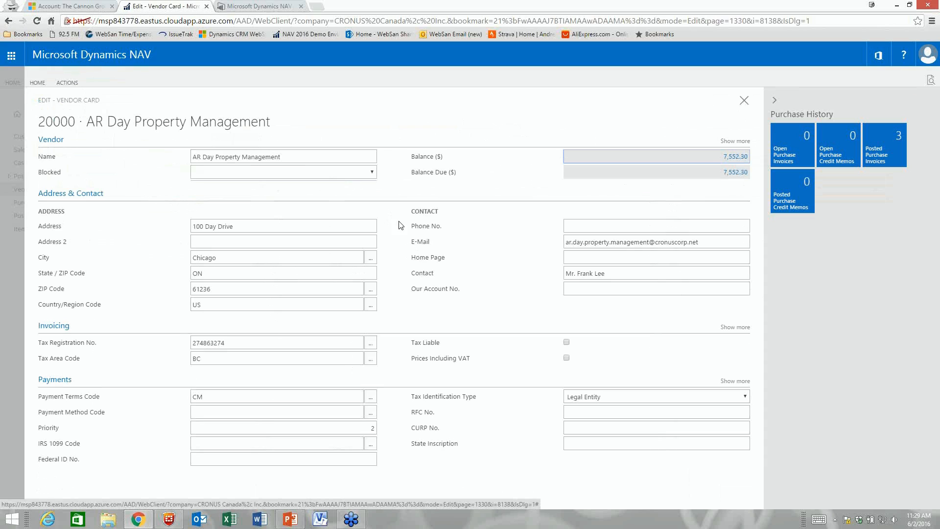
Step: View AR Day Property Management's three posted purchase invoices, then create a new purchase order from Purchase Orders
click(879, 156)
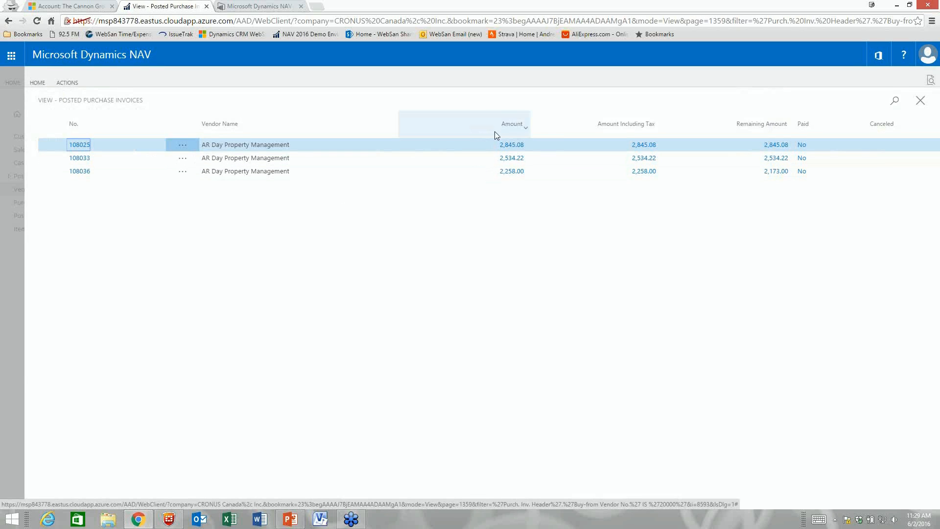
click(920, 101)
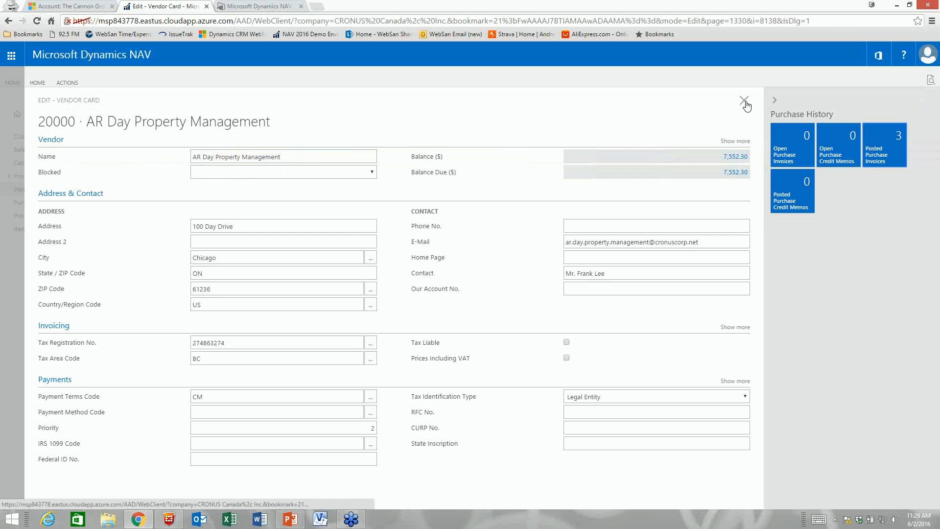
click(744, 102)
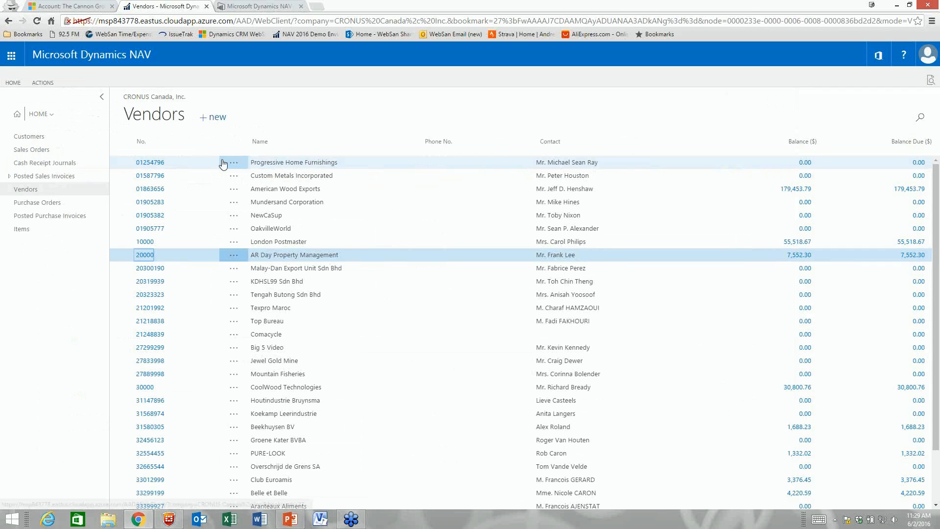
click(91, 208)
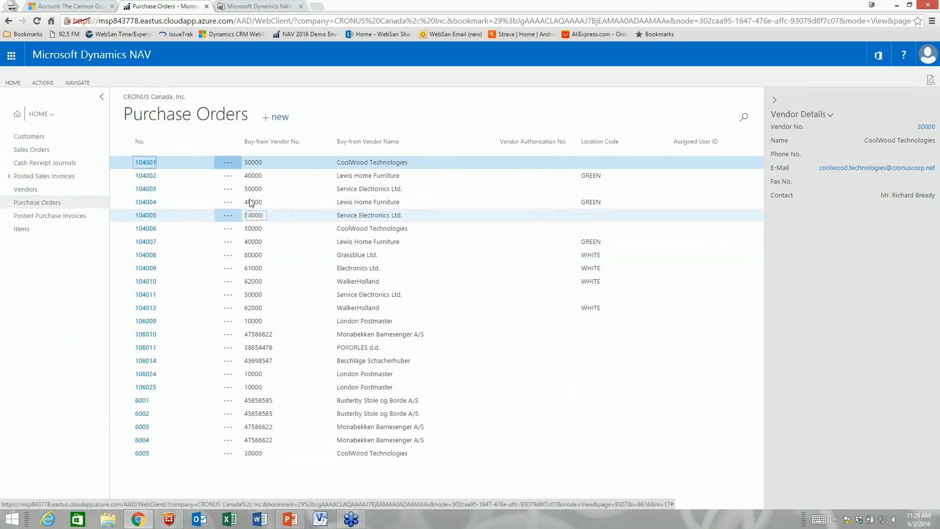
click(282, 120)
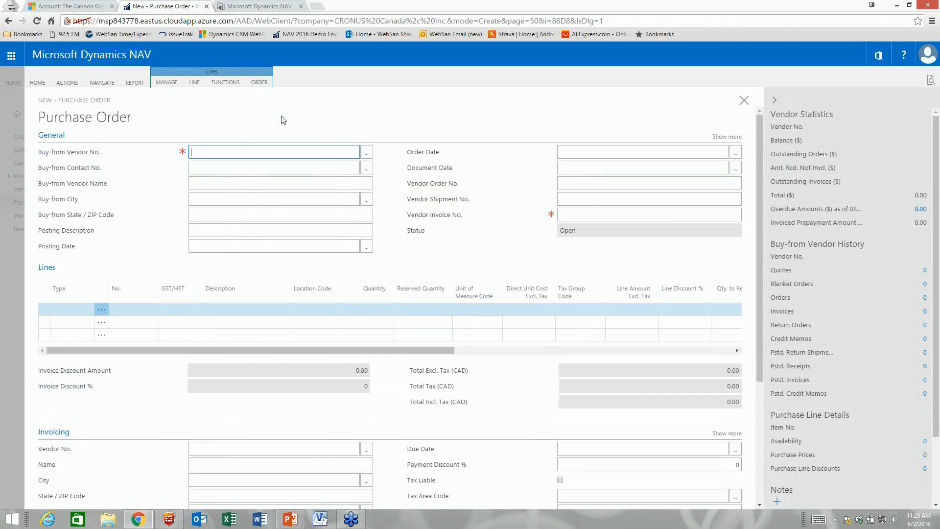
Step: Set order 106027's vendor to 20000 and its location code to BLUE
text(20000)
key(Tab)
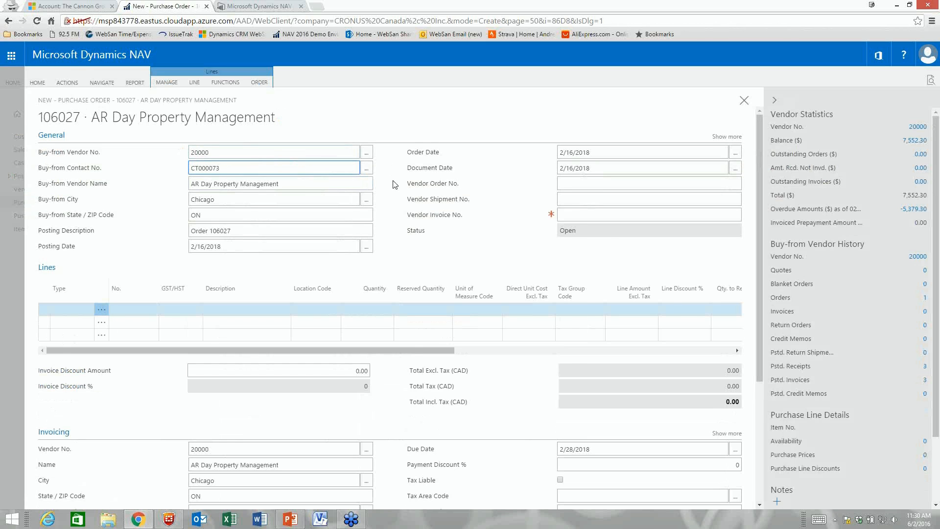
scroll(395, 183, down, 1)
scroll(394, 182, down, 2)
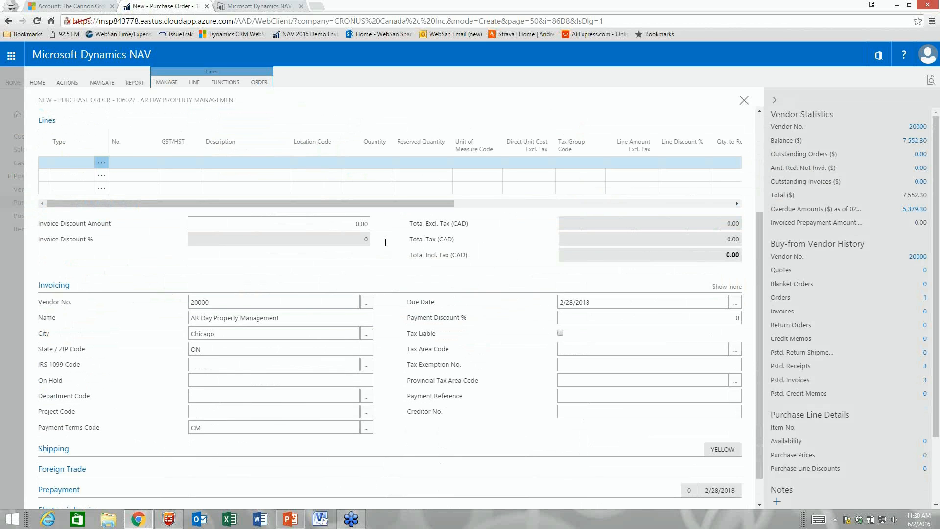
scroll(287, 263, down, 1)
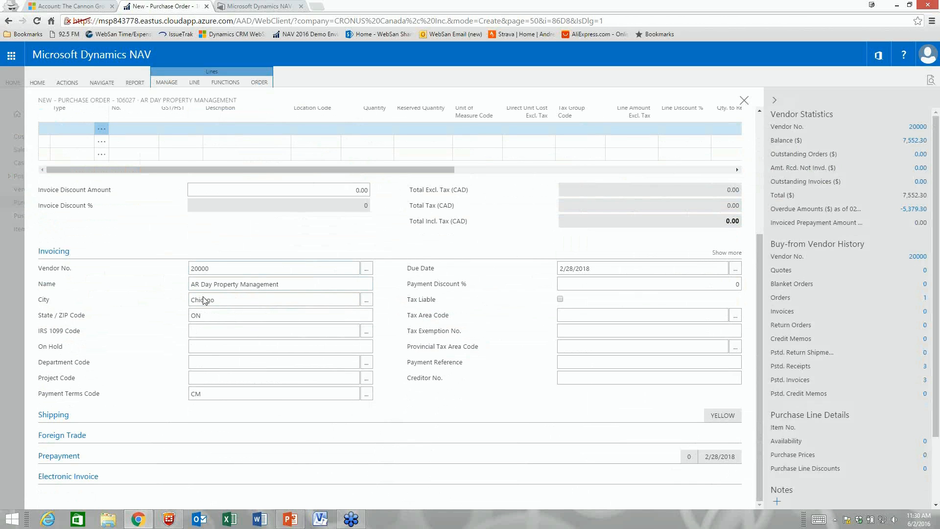
click(129, 415)
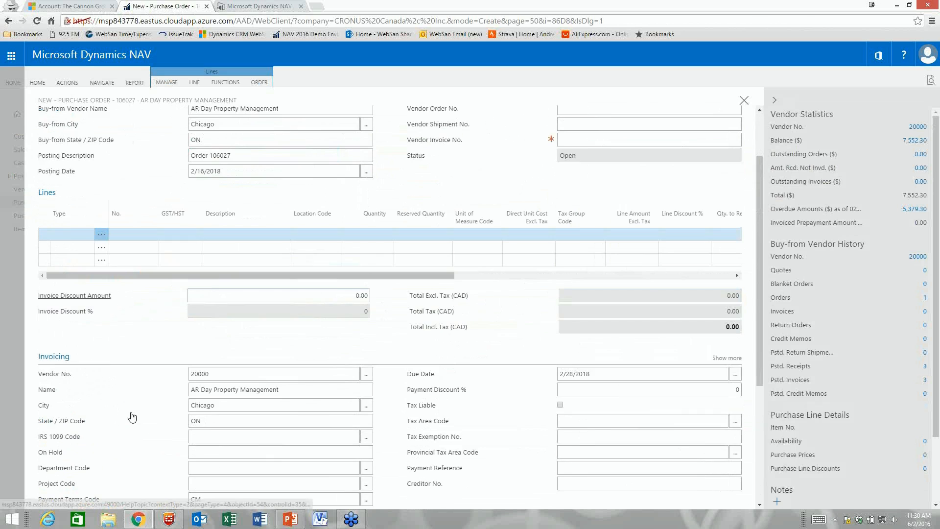
scroll(131, 417, down, 4)
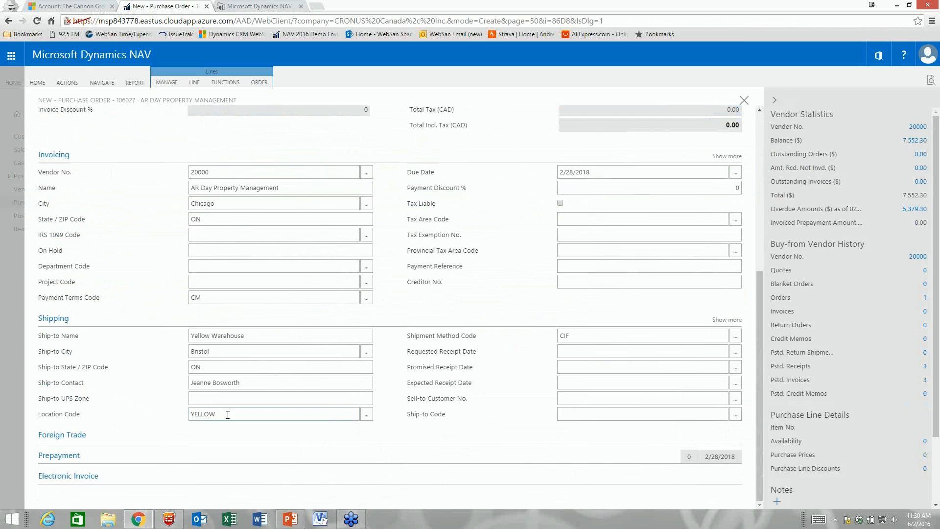
click(227, 415)
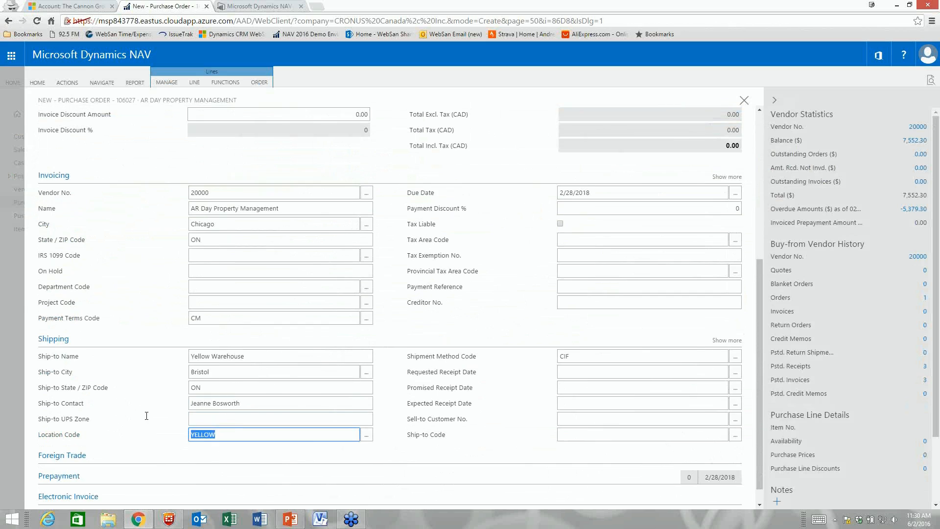
click(366, 434)
click(228, 347)
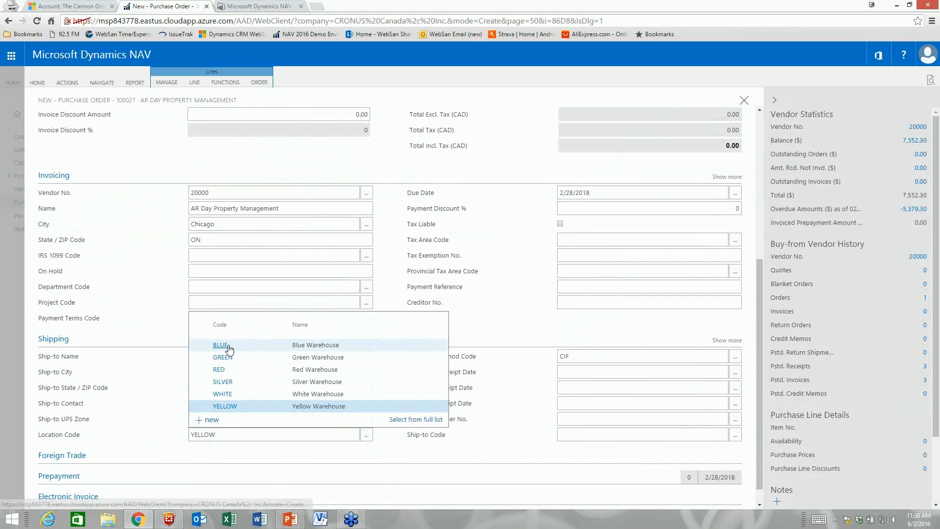
click(317, 419)
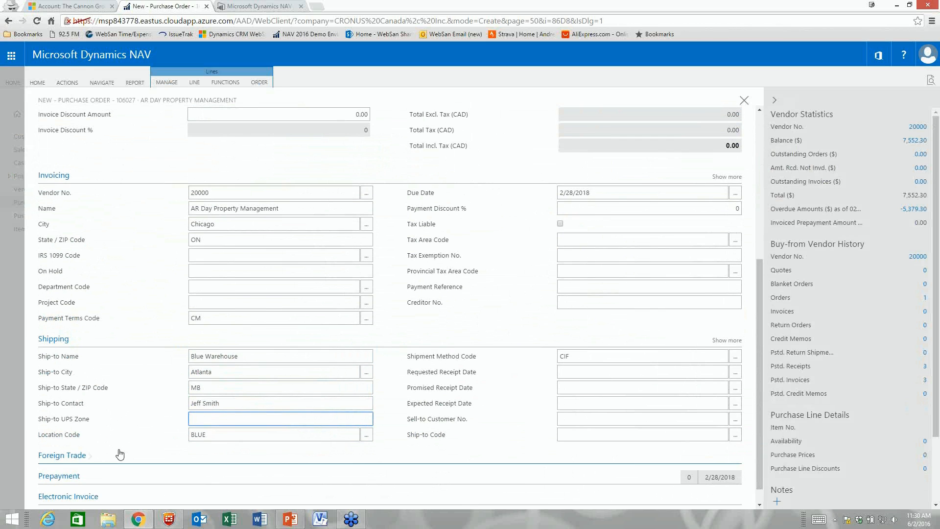
Step: Expand the Foreign Trade, Prepayment and Electronic Invoice sections, then return to the top of the order
click(118, 459)
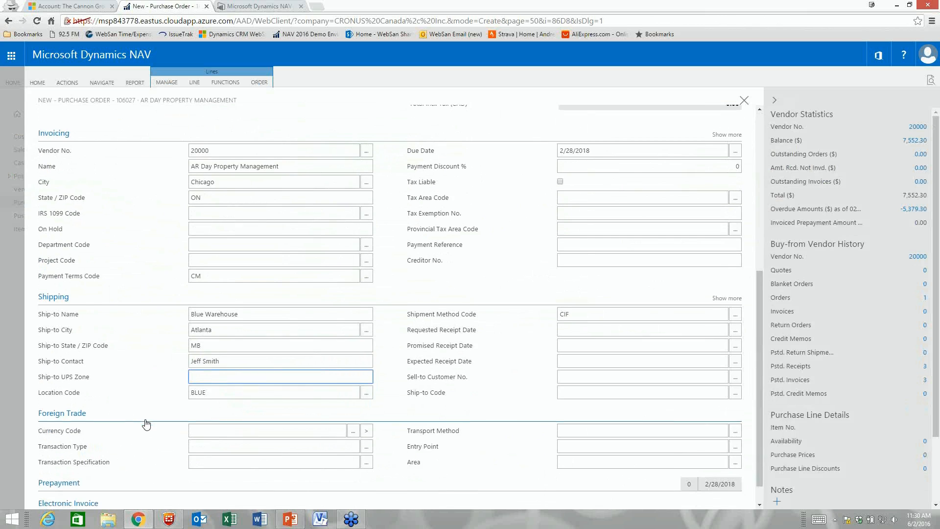
click(121, 461)
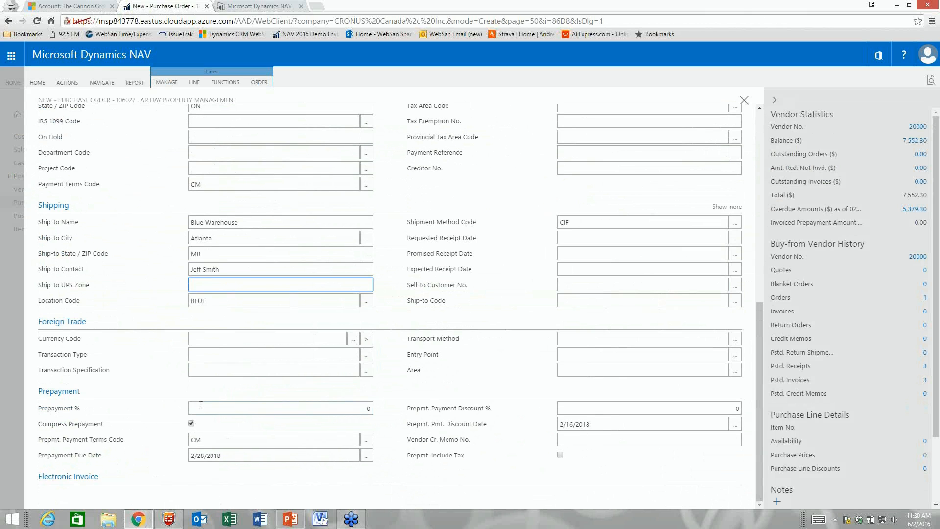
click(107, 480)
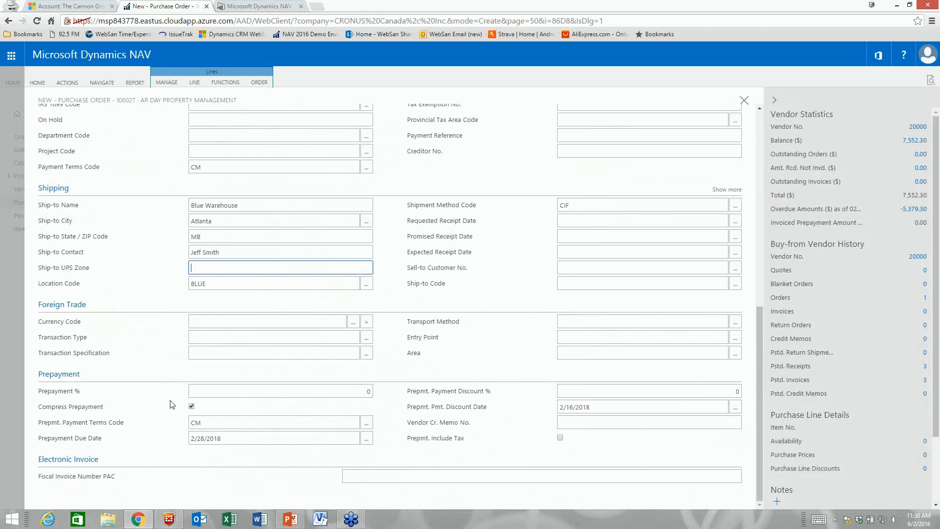
scroll(169, 405, up, 8)
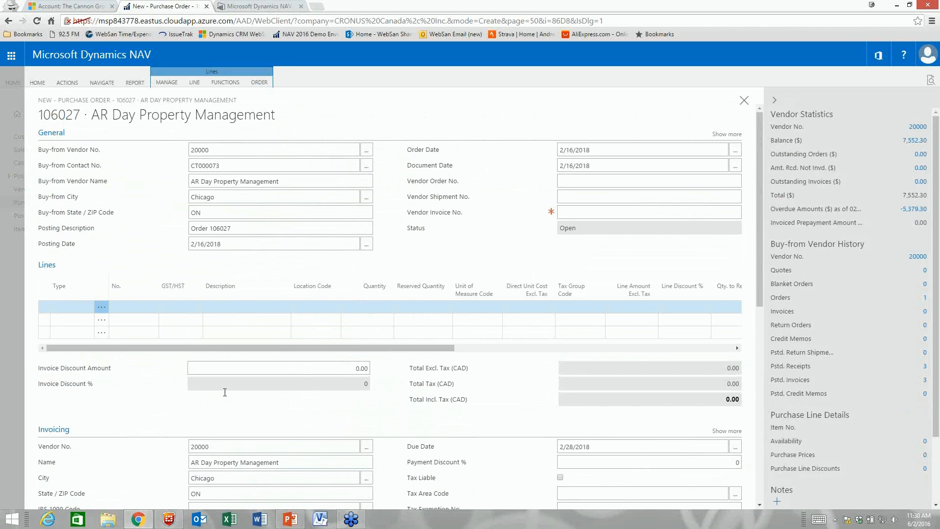
click(81, 308)
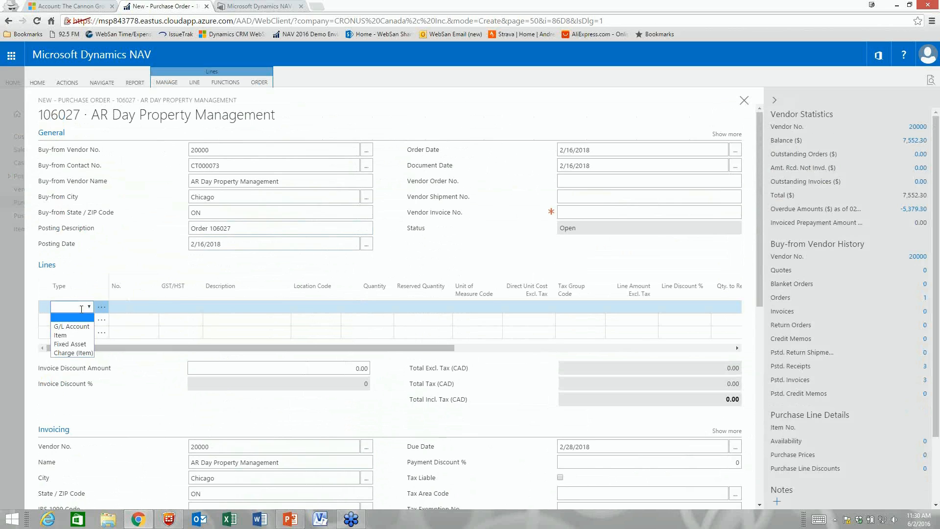
Step: Add an Item line for 10 SEOUL Guest Chairs, item 1988-S, at unit cost 225.80
click(84, 335)
key(Tab)
text(1988-s)
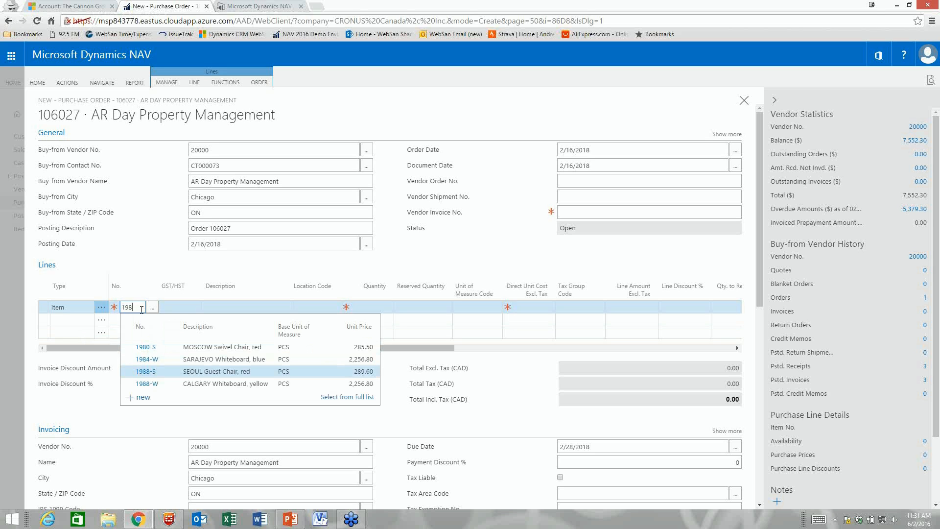
click(142, 372)
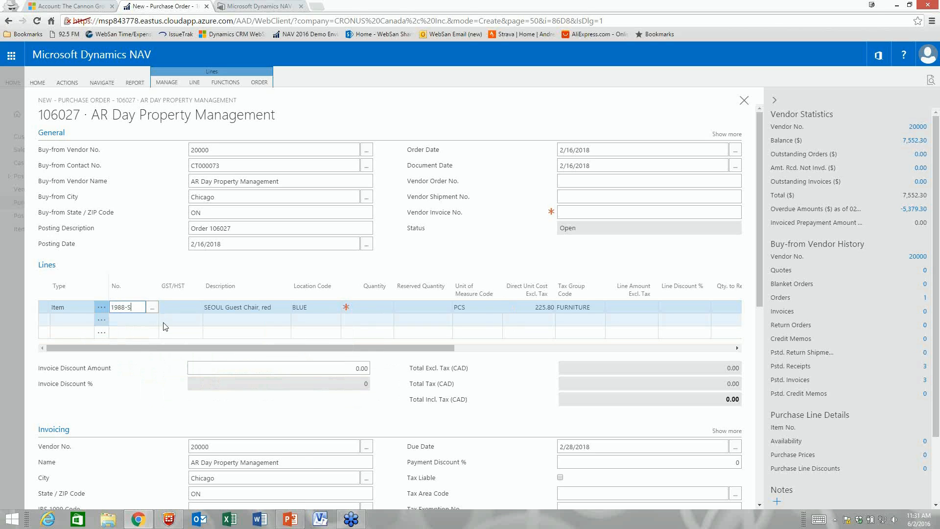
key(Tab)
key(Tab)
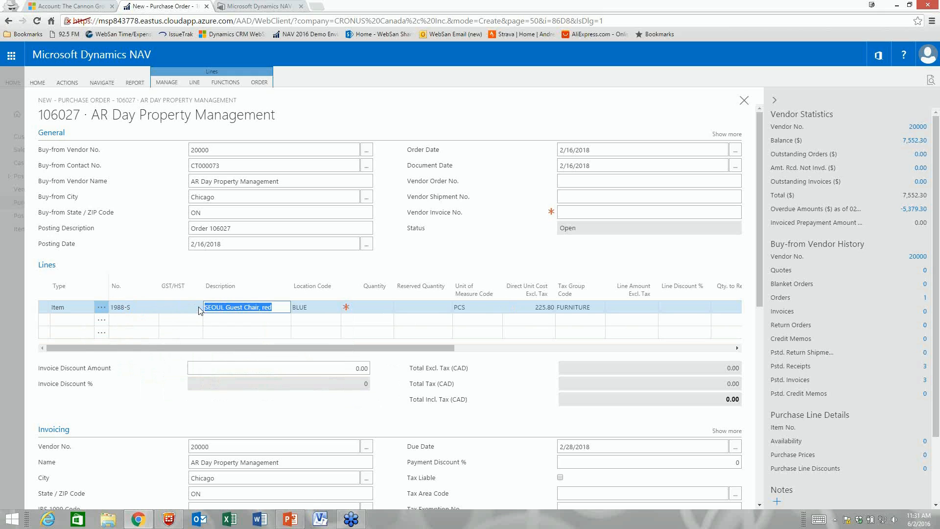
click(199, 308)
click(198, 308)
key(Tab)
key(Tab)
key(Tab)
key(Tab)
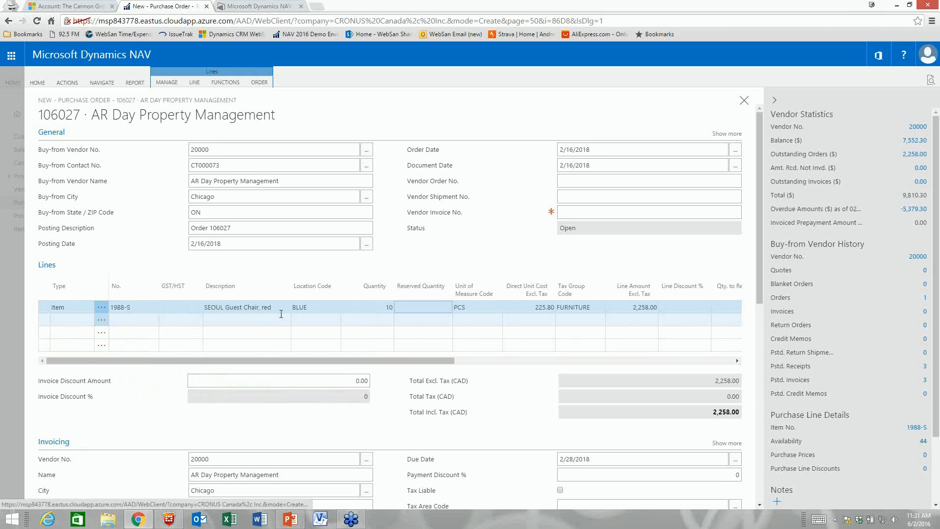
key(Tab)
key(Tab)
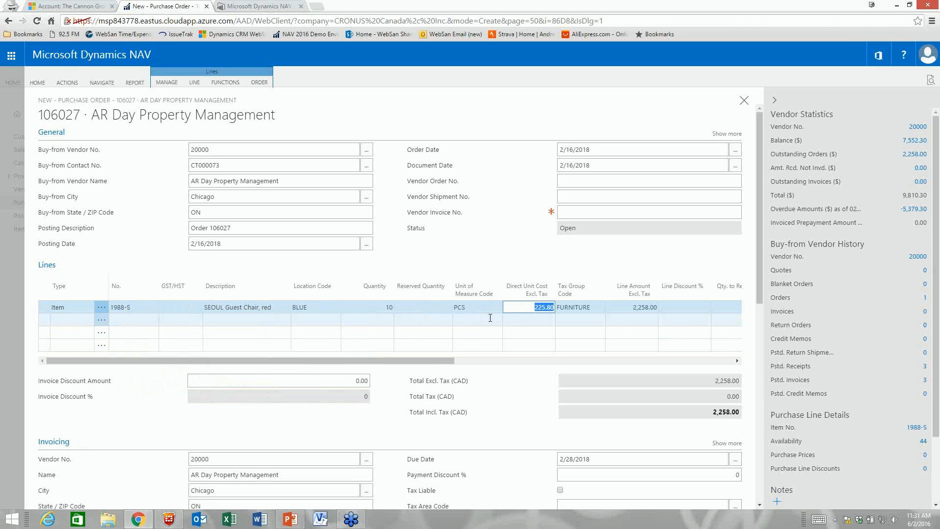
drag(448, 361, 528, 363)
click(612, 361)
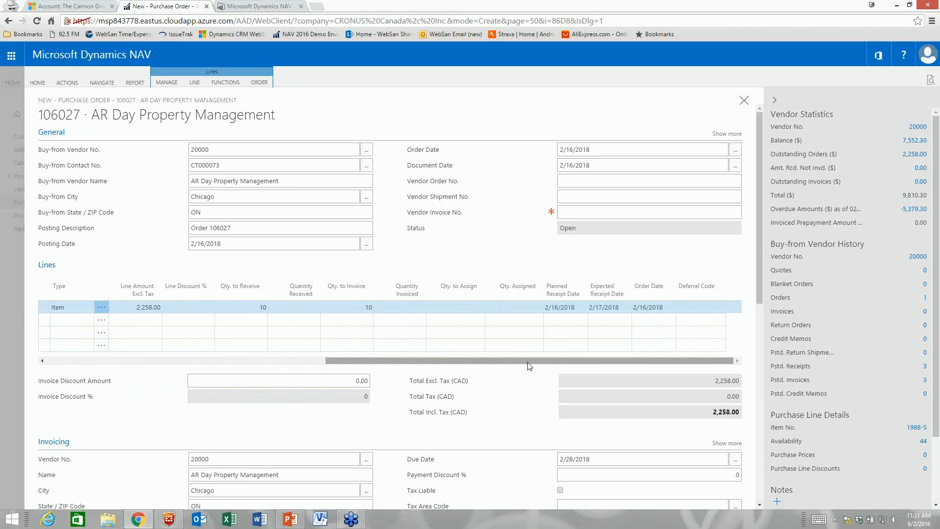
drag(524, 361, 247, 365)
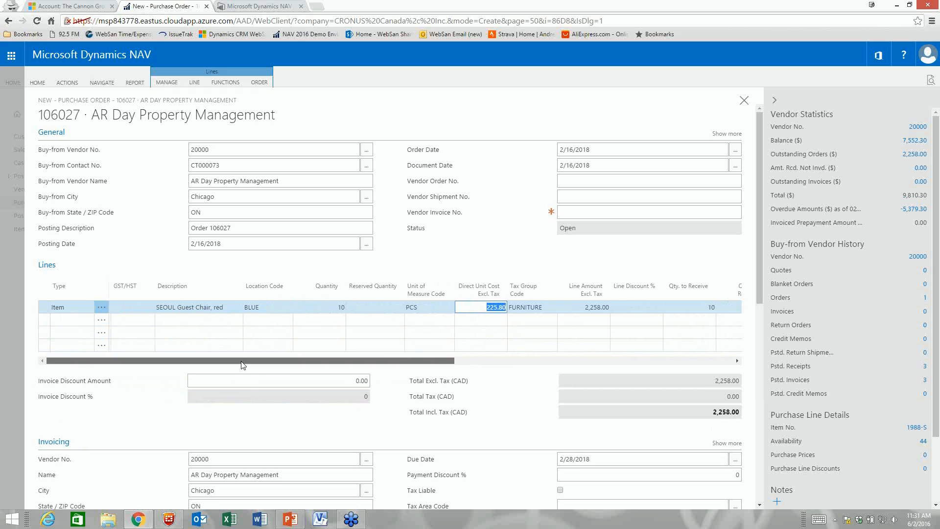
key(Tab)
key(Tab)
key(Tab)
key(Tab)
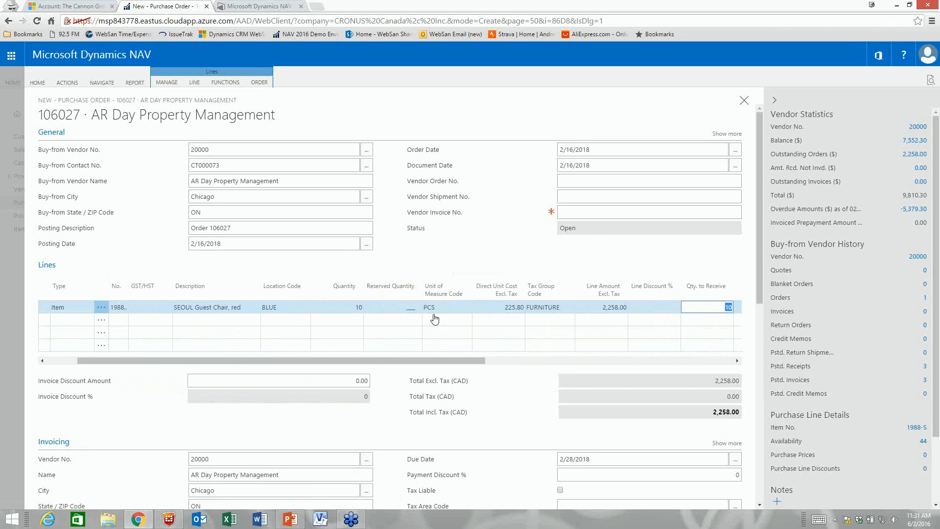
Step: Check the chair line's reservations, finding none, then close and reopen order 106027
click(398, 324)
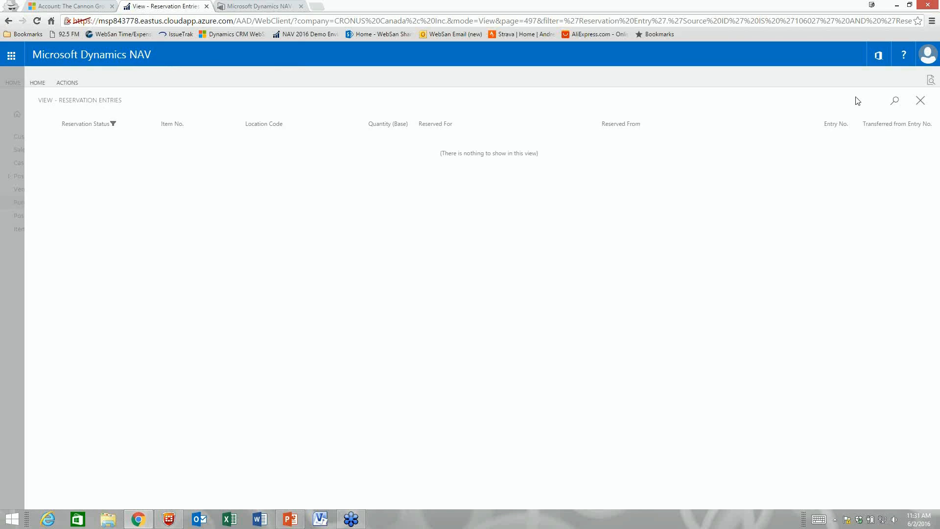
click(919, 101)
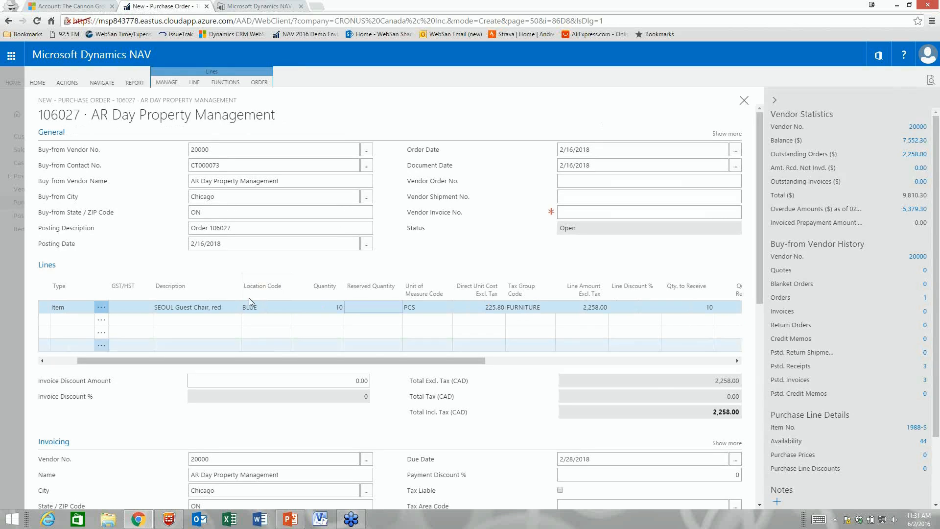
scroll(504, 287, down, 1)
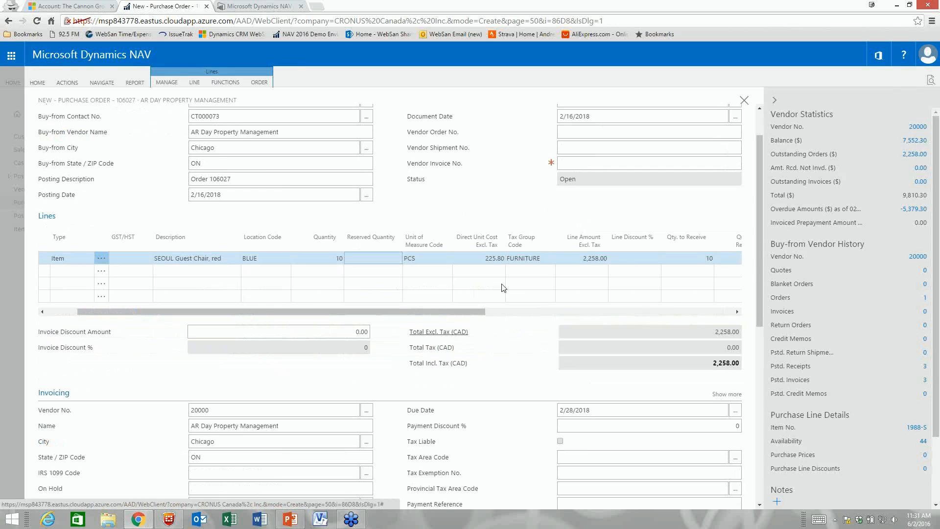
scroll(424, 388, down, 3)
scroll(424, 388, up, 4)
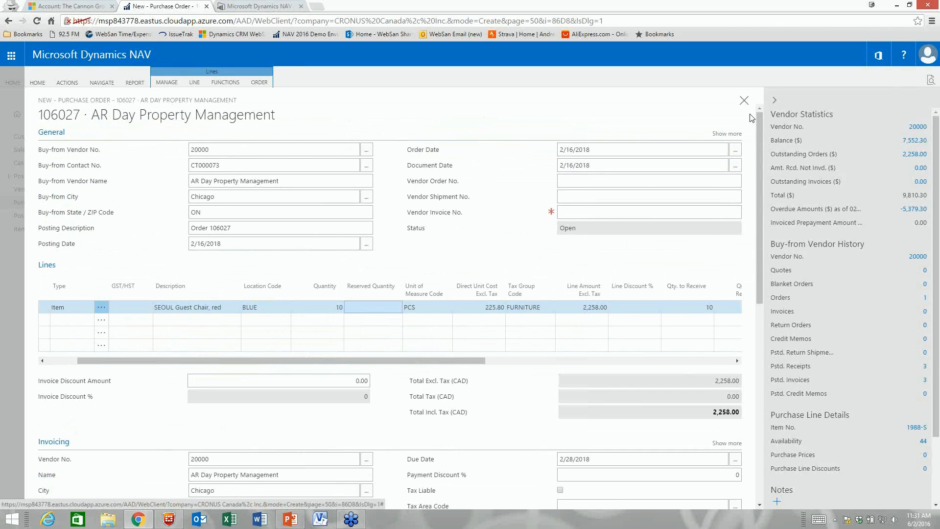
click(743, 103)
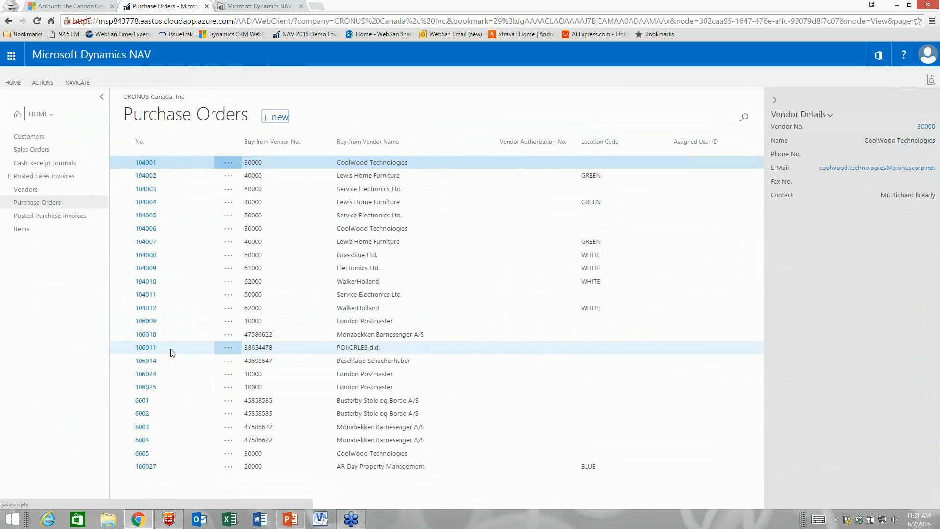
click(151, 467)
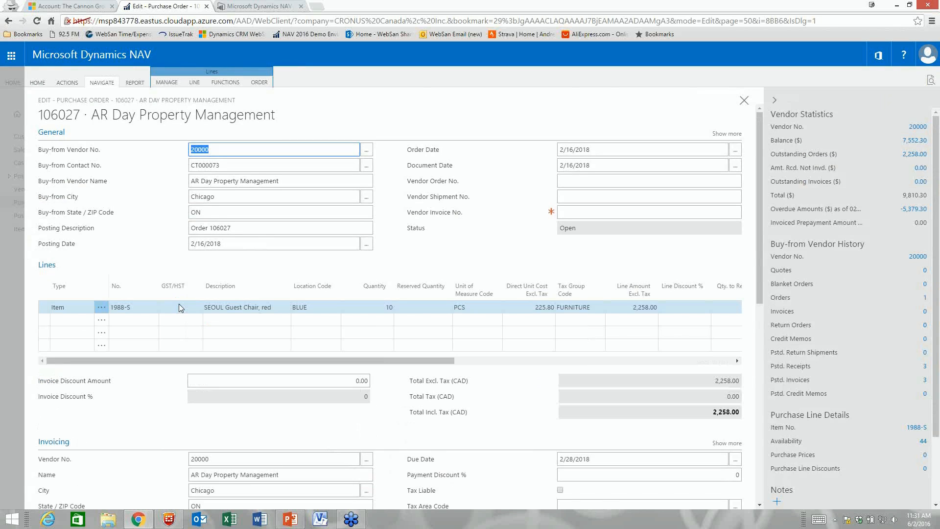
Step: Browse the order's Actions, Navigate, Report and Home command menus
click(67, 82)
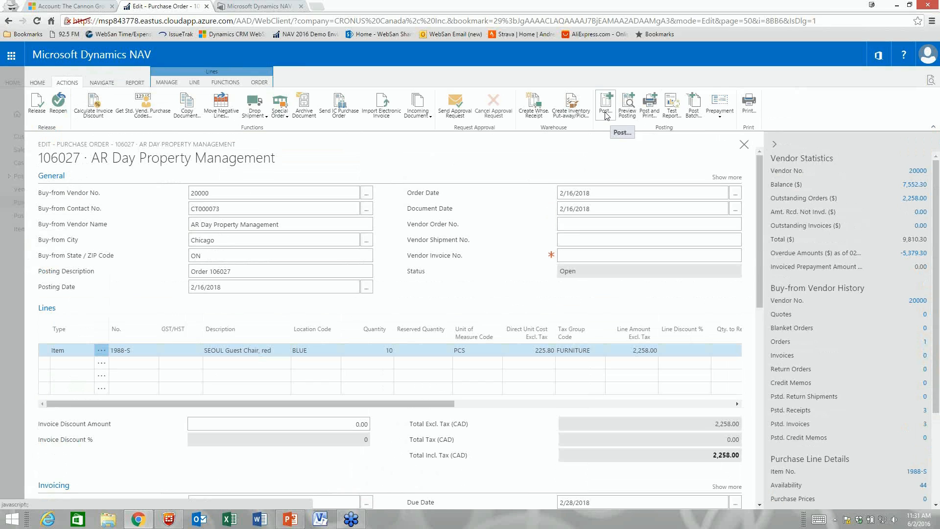
click(101, 82)
click(135, 84)
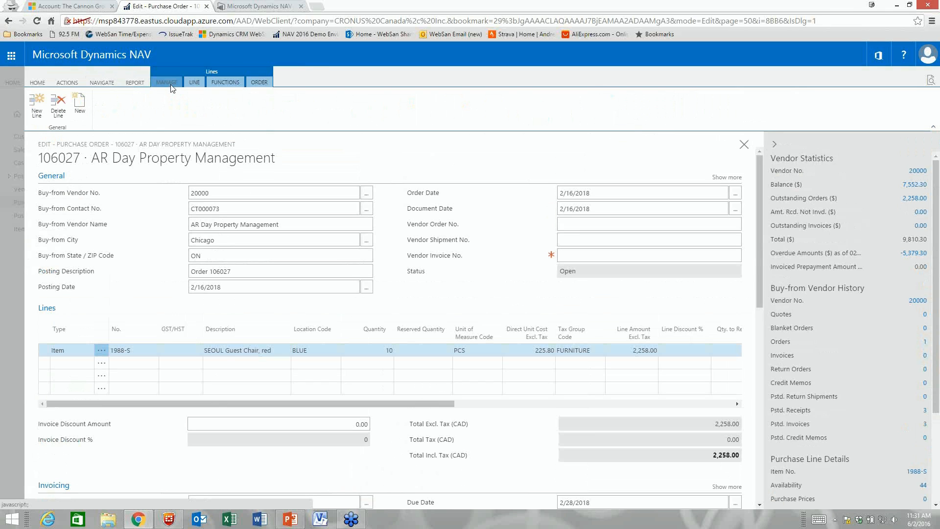
click(67, 84)
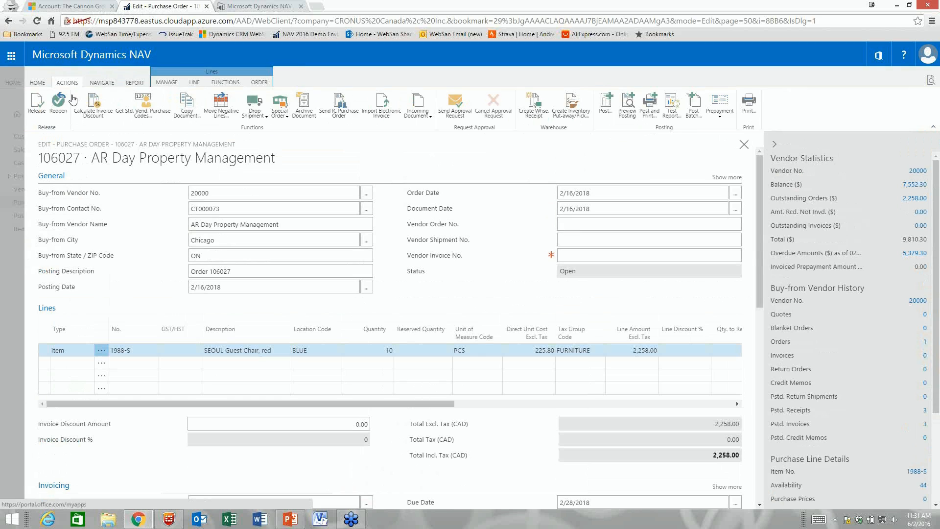
click(38, 83)
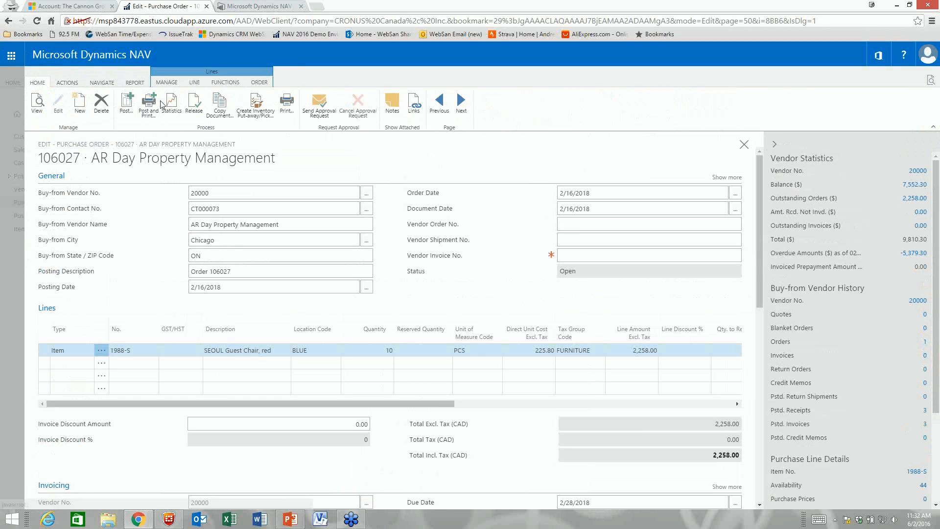
click(67, 83)
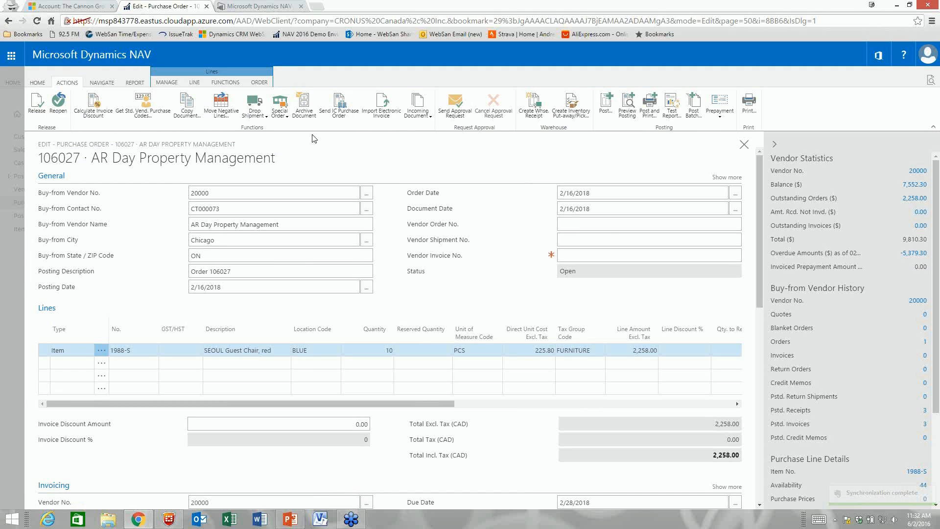
Step: Enter the vendor invoice number and post order 106027 as Receive and Invoice
click(571, 252)
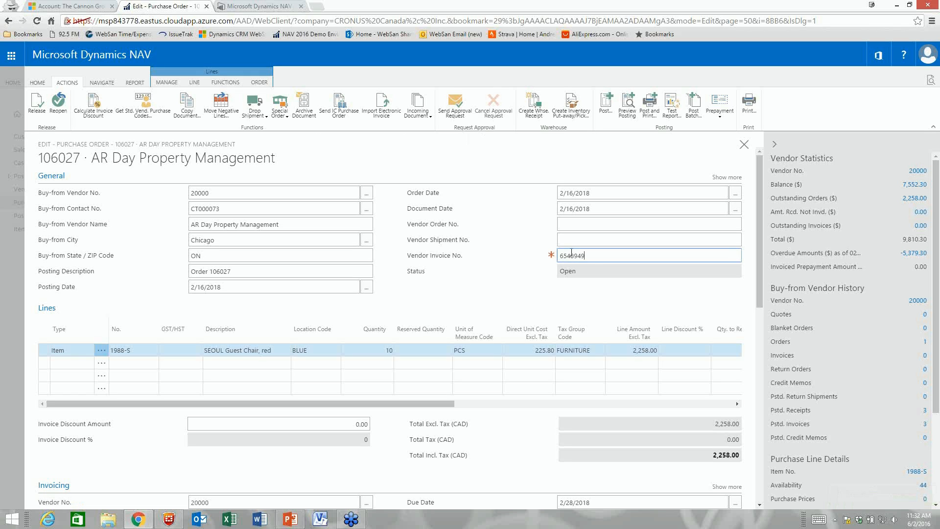
click(605, 112)
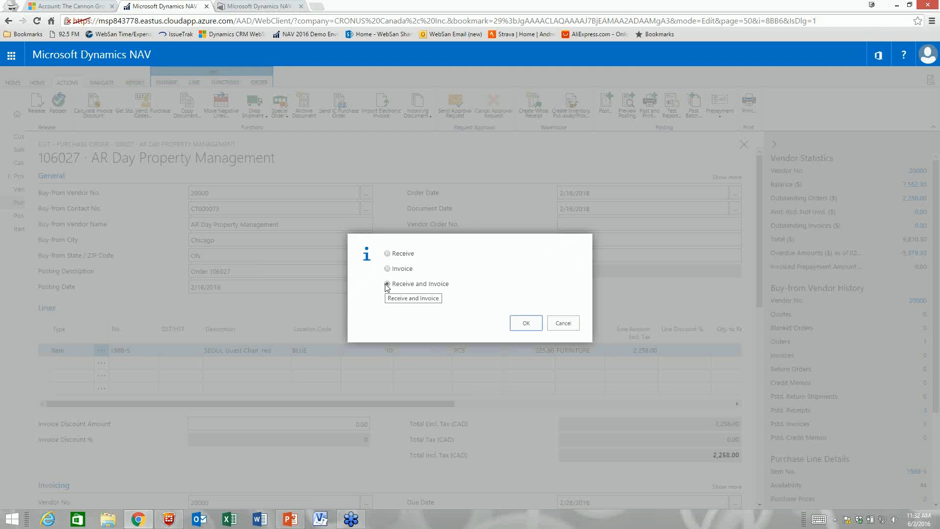
click(530, 324)
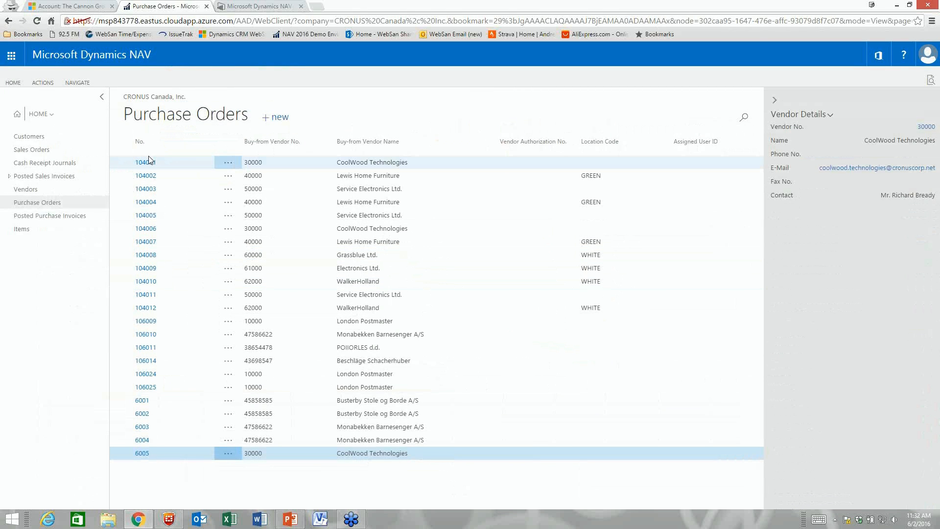
Step: Open posted invoice 108037 from AR Day Property Management's vendor card and review it
click(30, 191)
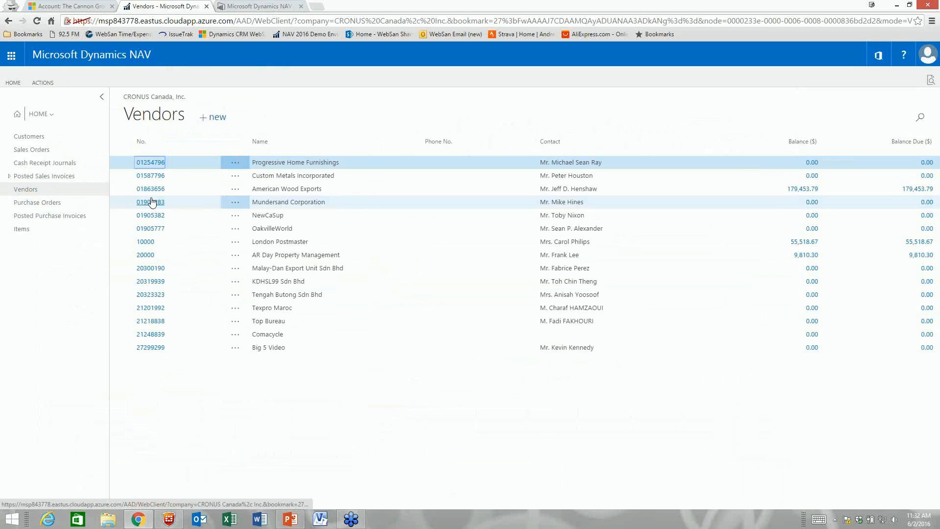
click(144, 257)
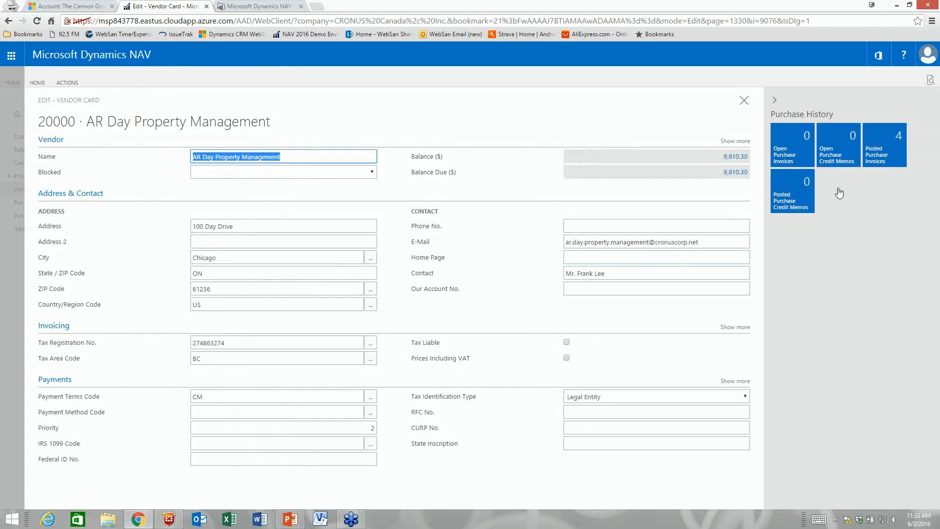
click(877, 145)
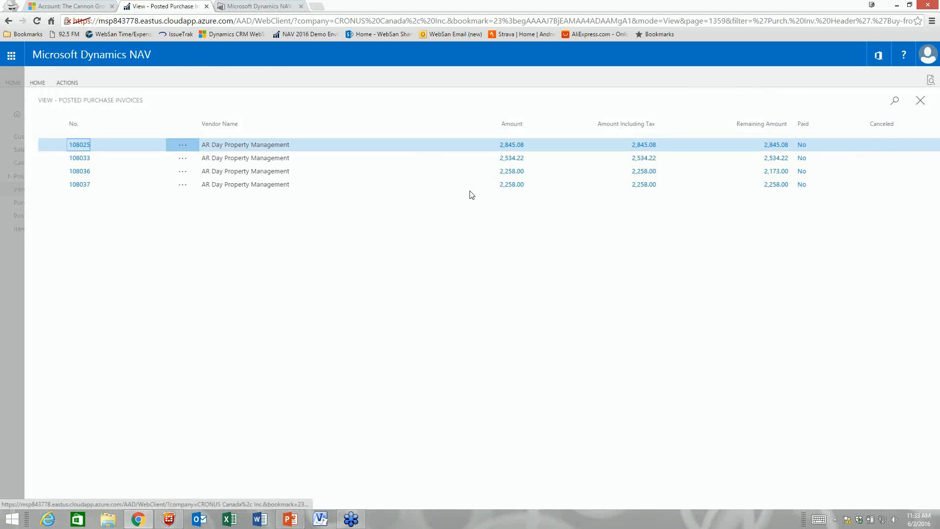
click(81, 185)
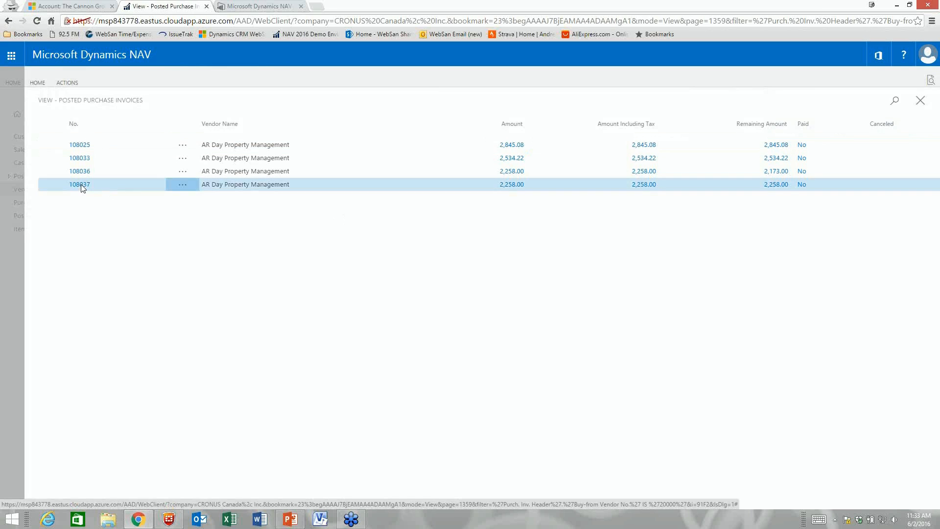
scroll(223, 349, down, 1)
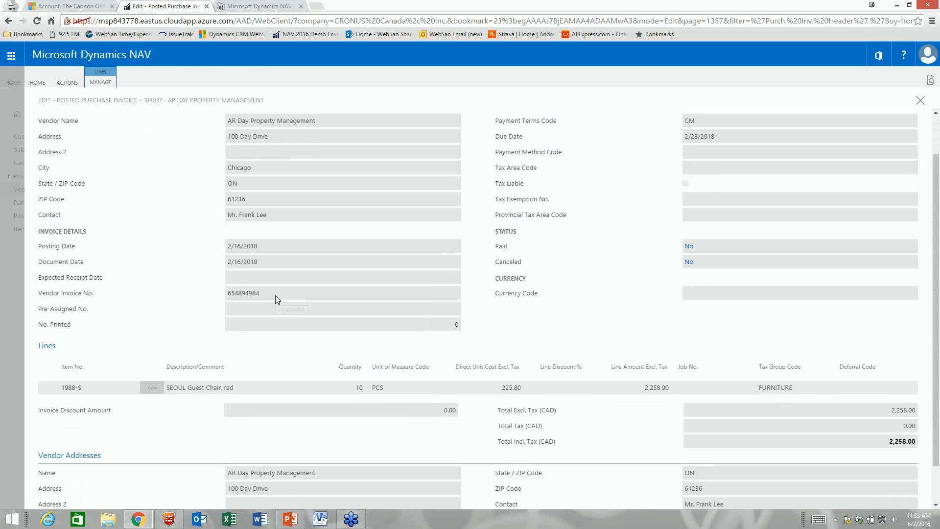
scroll(275, 295, up, 1)
scroll(275, 295, down, 2)
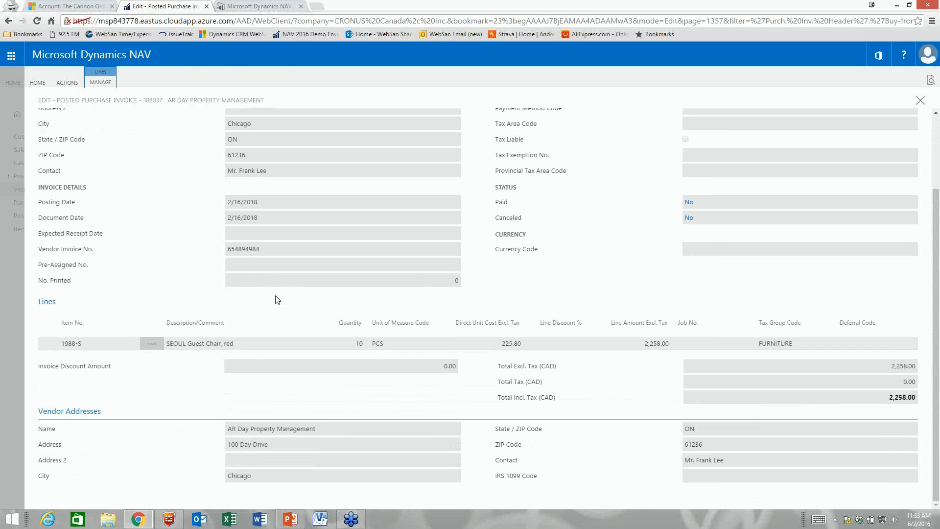
scroll(275, 296, up, 2)
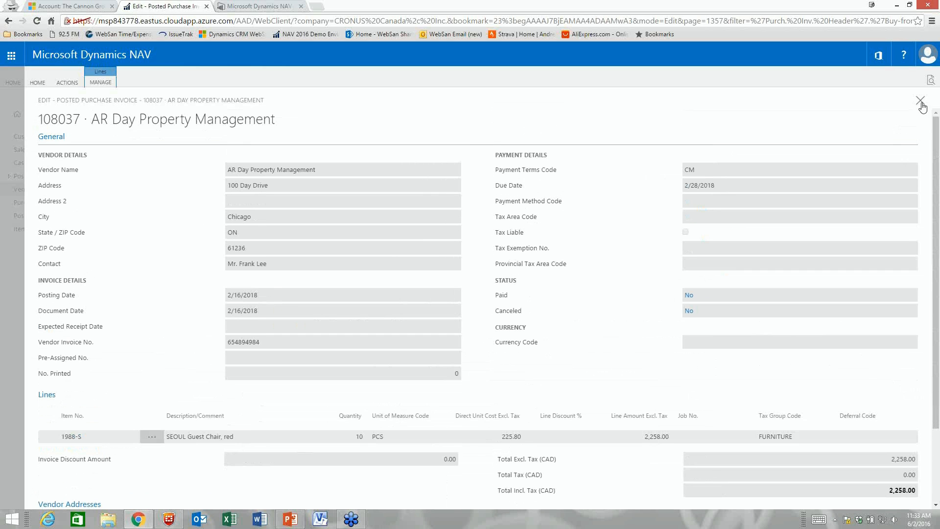
Step: Close the invoice, posted invoices list, vendor card and Vendors list to reach the home page
click(920, 103)
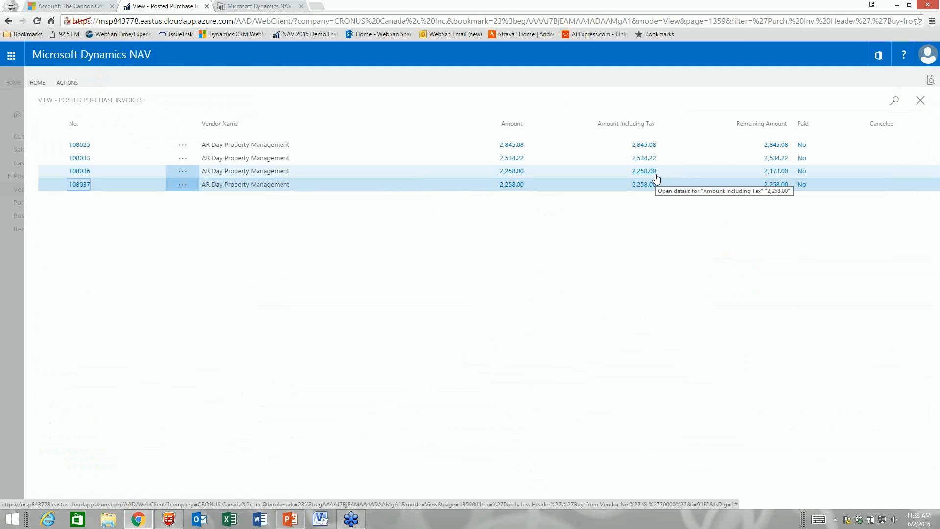
click(922, 103)
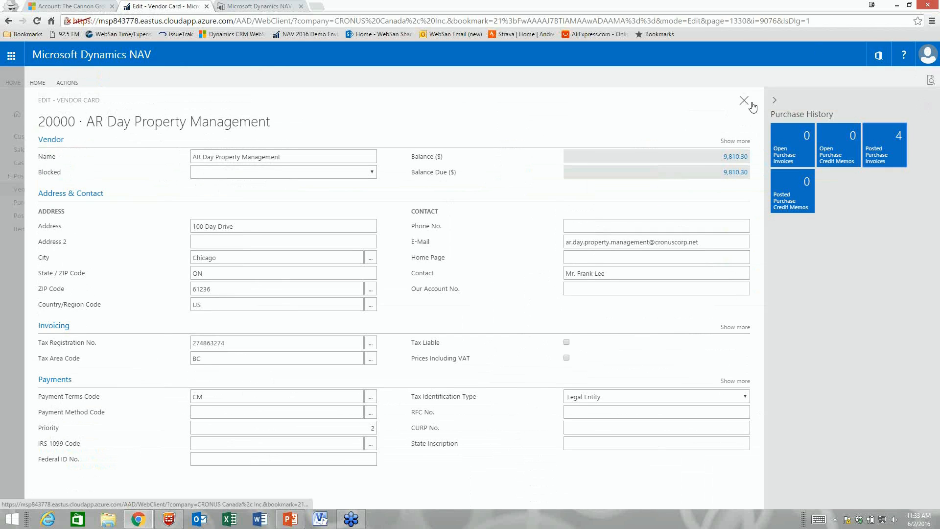
click(743, 101)
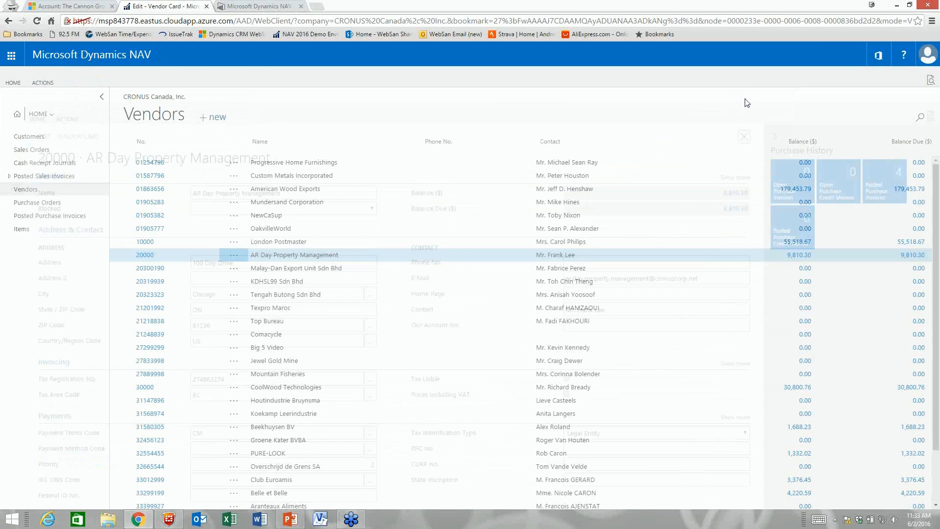
click(31, 116)
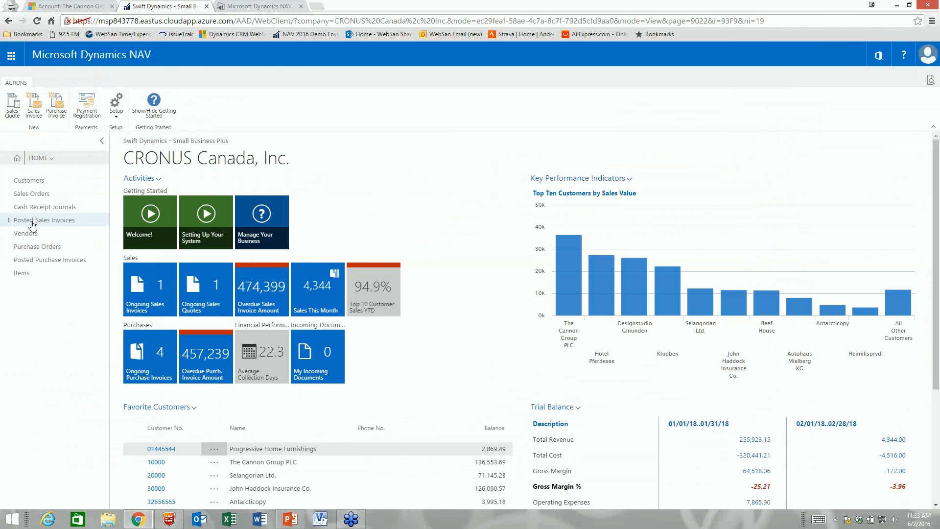
click(25, 275)
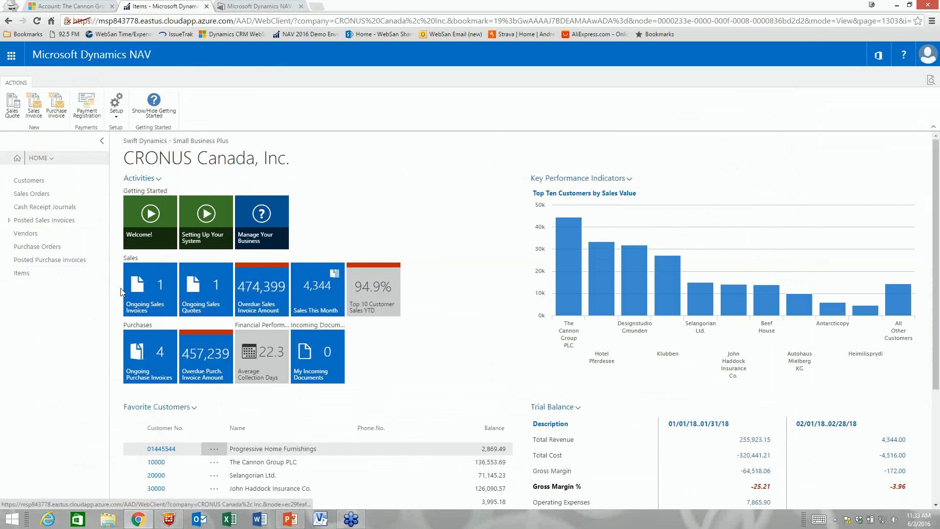
click(914, 120)
text(1988)
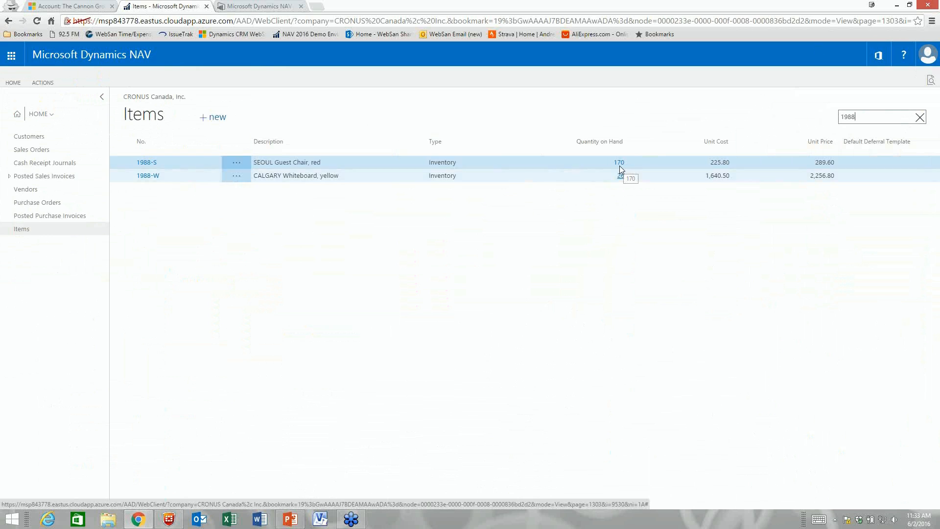
click(44, 84)
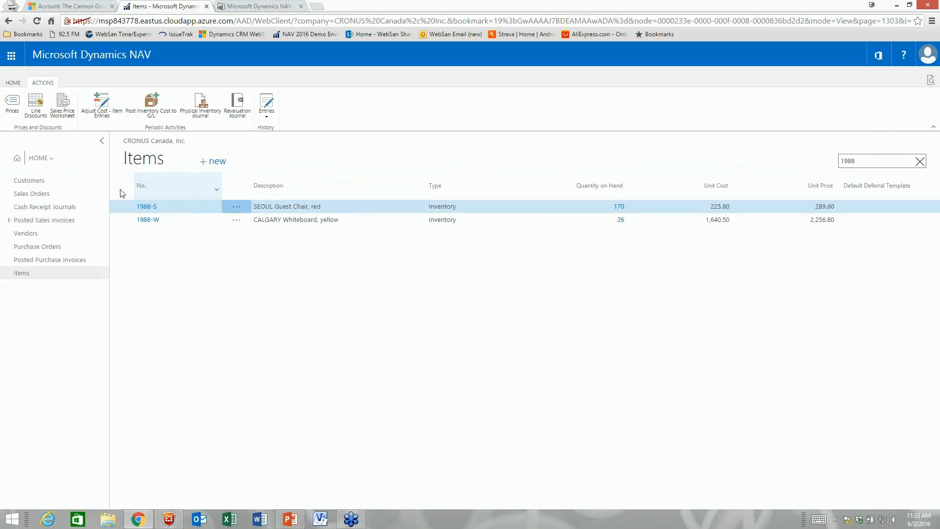
click(17, 160)
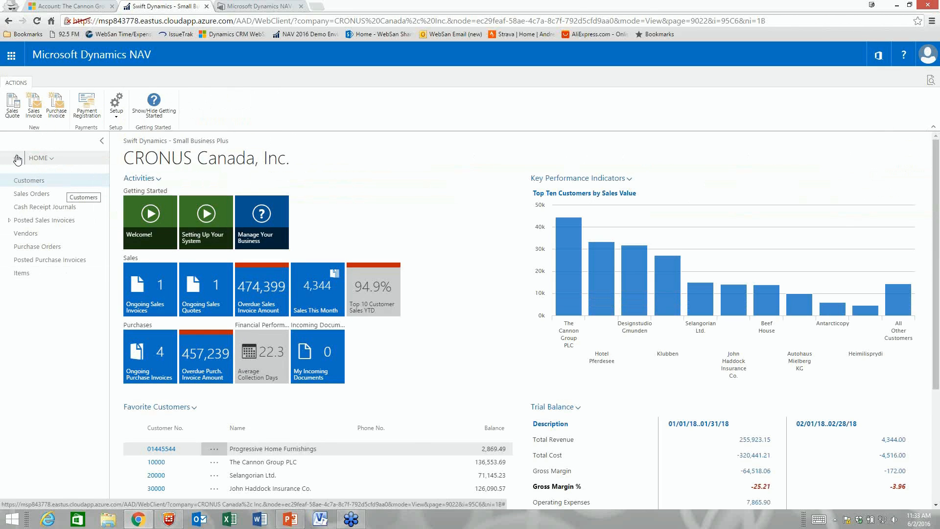
Step: Open Cash Receipt Journals, view the empty BANK batch, then switch to the Finance role centre
click(53, 208)
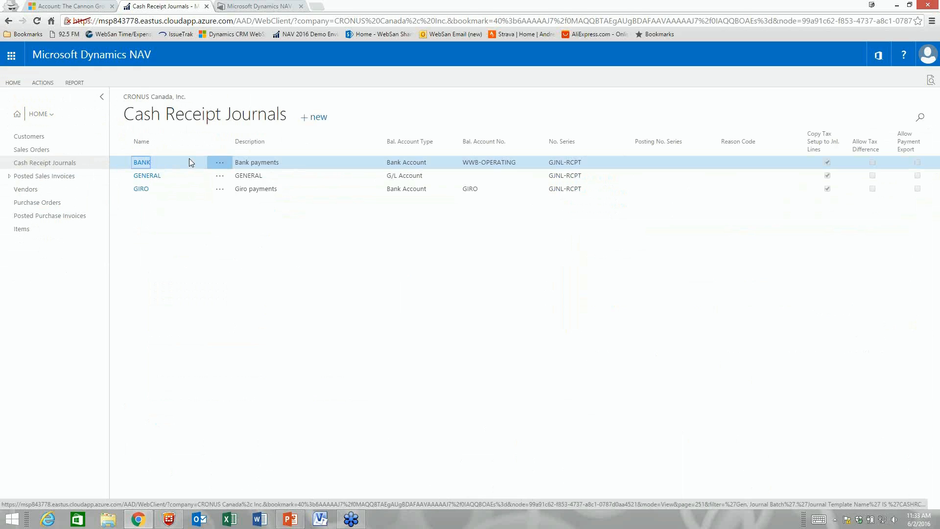
click(189, 160)
click(147, 163)
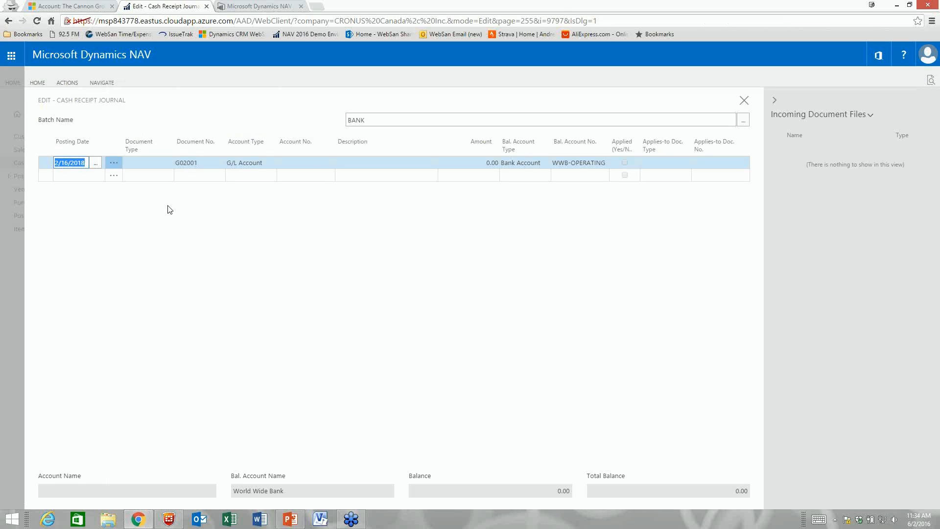
click(744, 101)
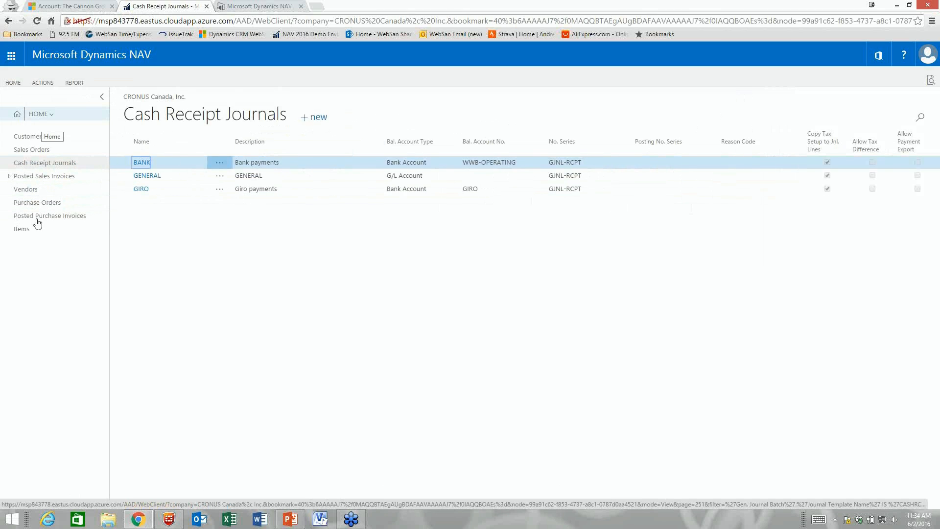
click(41, 114)
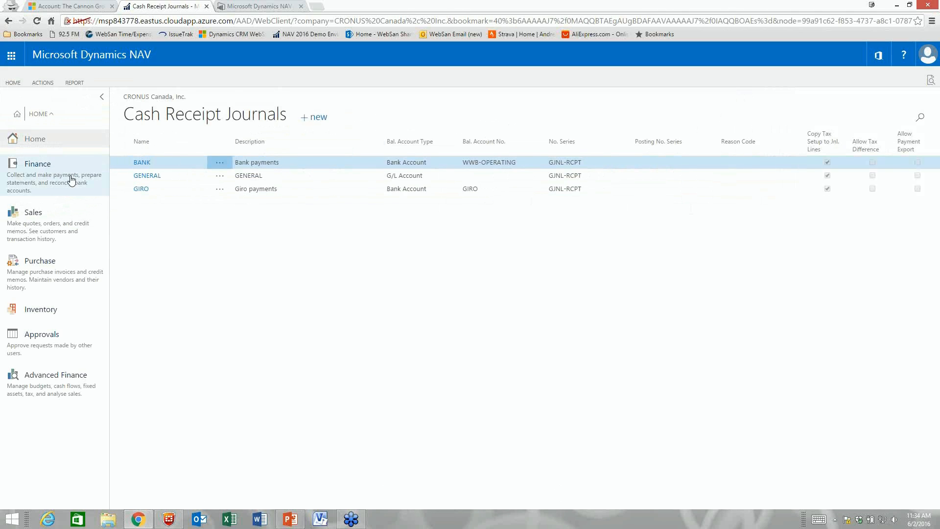
click(69, 180)
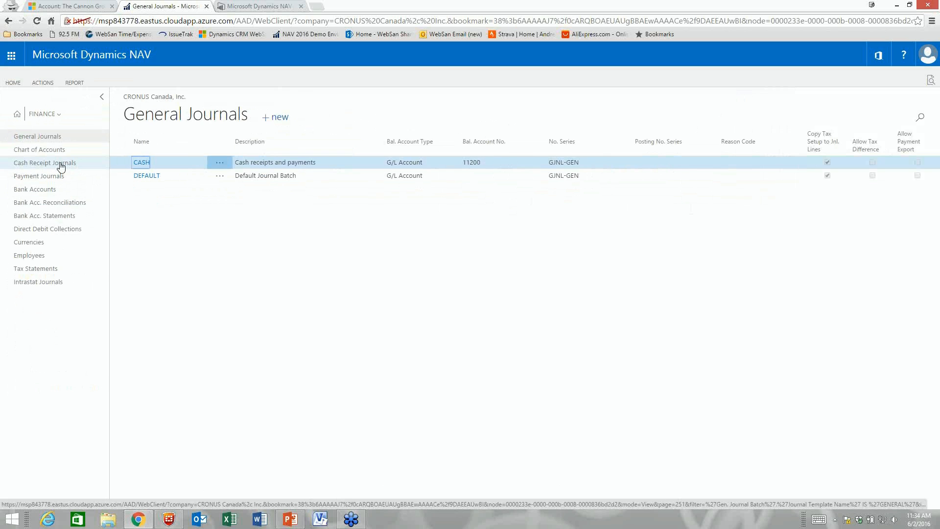
Step: Open the BANK payment journal and select all of its lines
click(45, 176)
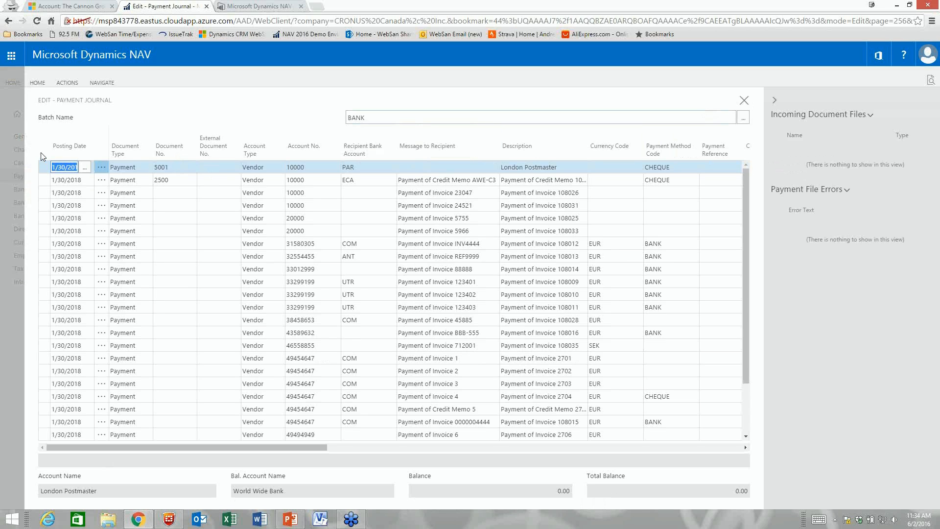
click(67, 83)
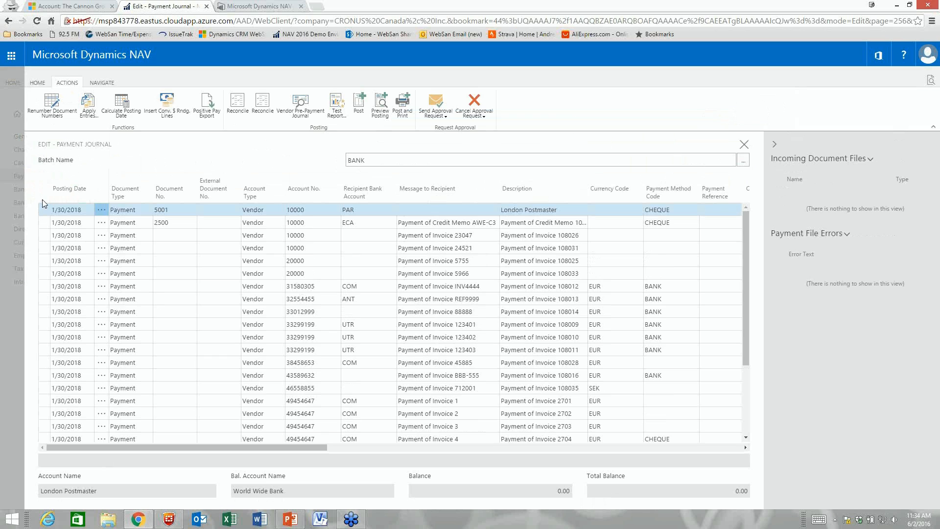
click(101, 210)
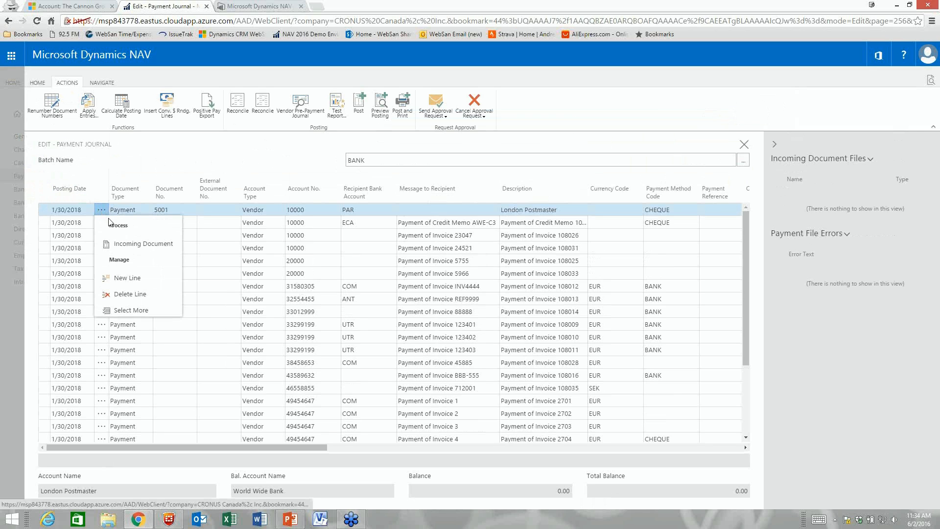
click(125, 310)
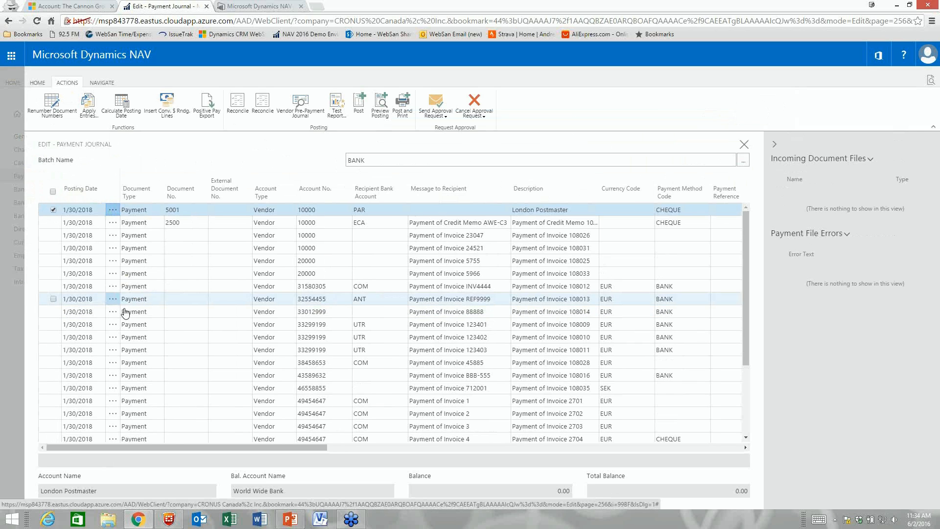
click(53, 192)
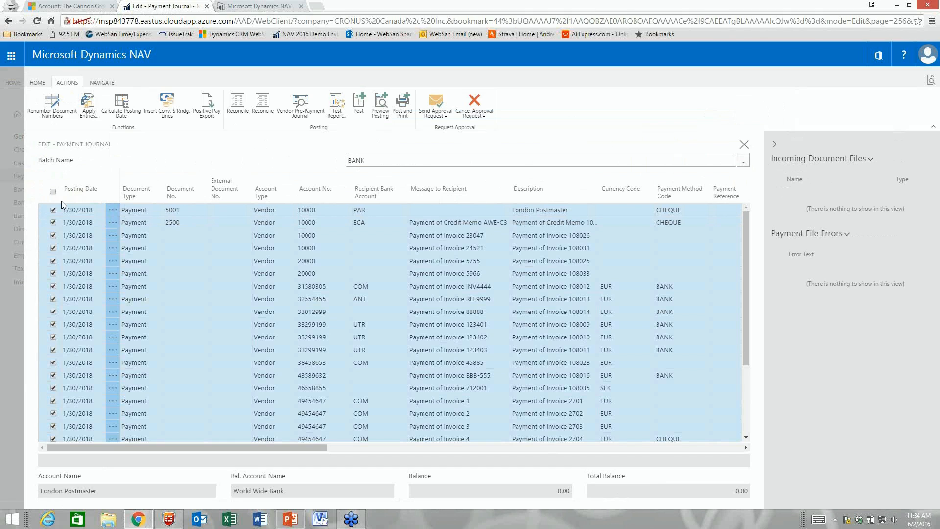
Step: Delete all the selected payment journal lines and confirm the deletion
click(101, 83)
click(38, 82)
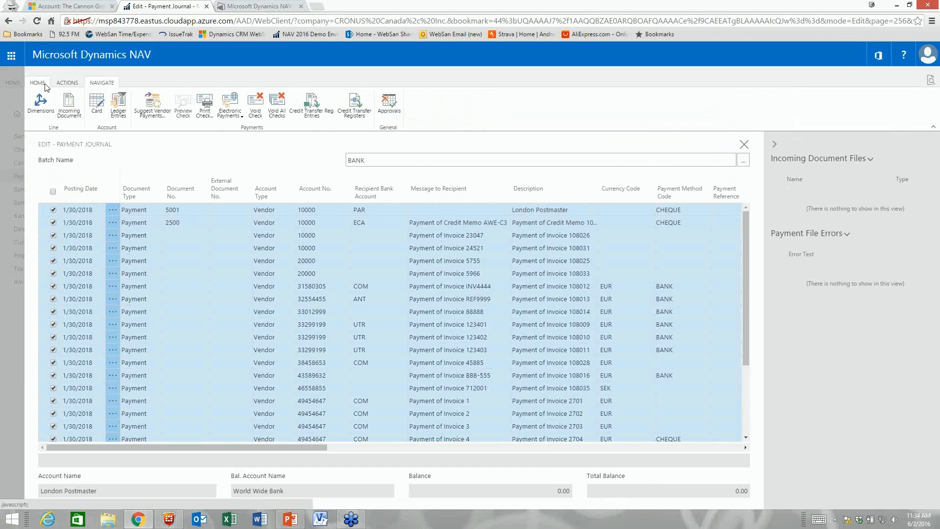
click(37, 101)
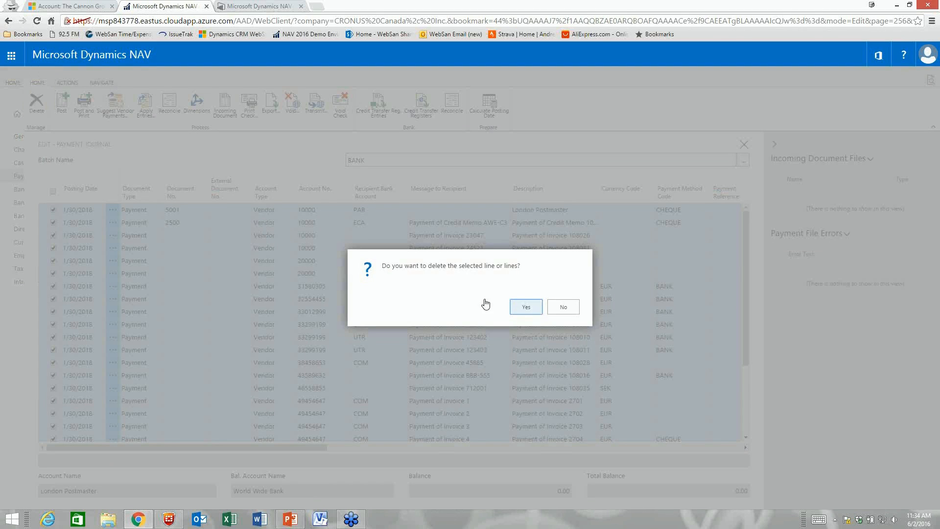
key(Return)
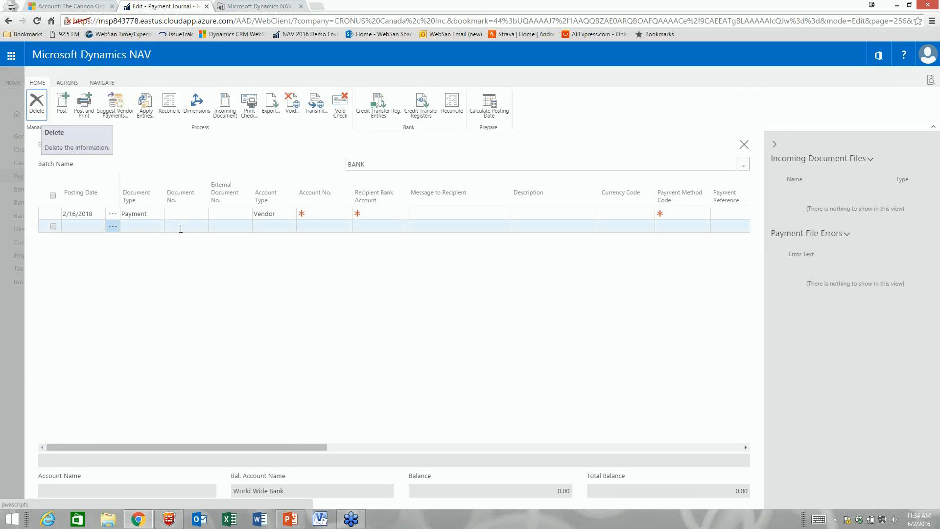
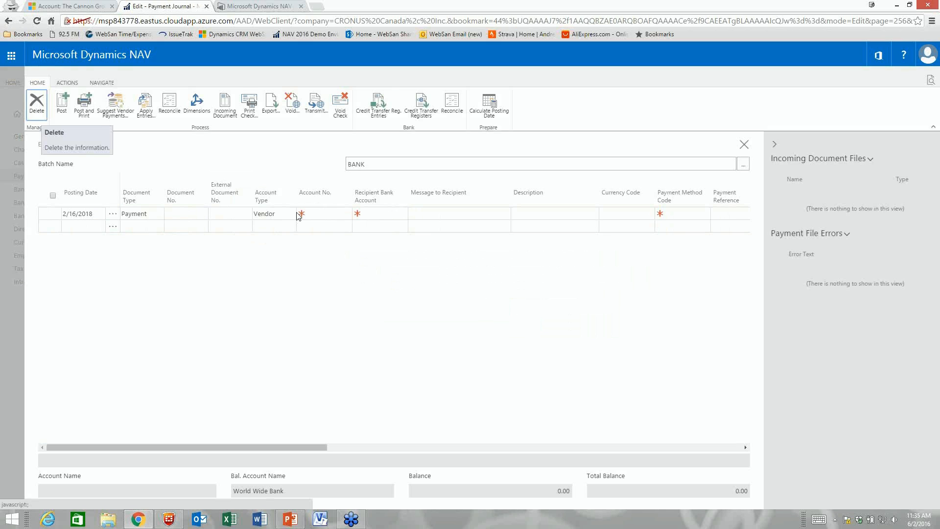
Step: Start Suggest Vendor Payments with last payment date 12/31/2018 and posting date 1/26/2018
click(118, 104)
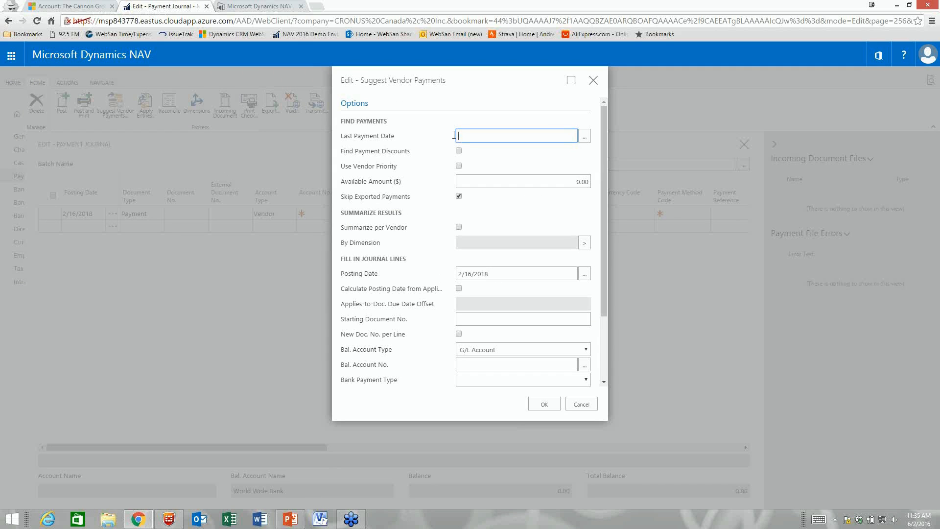
text(12/31/2018)
key(Tab)
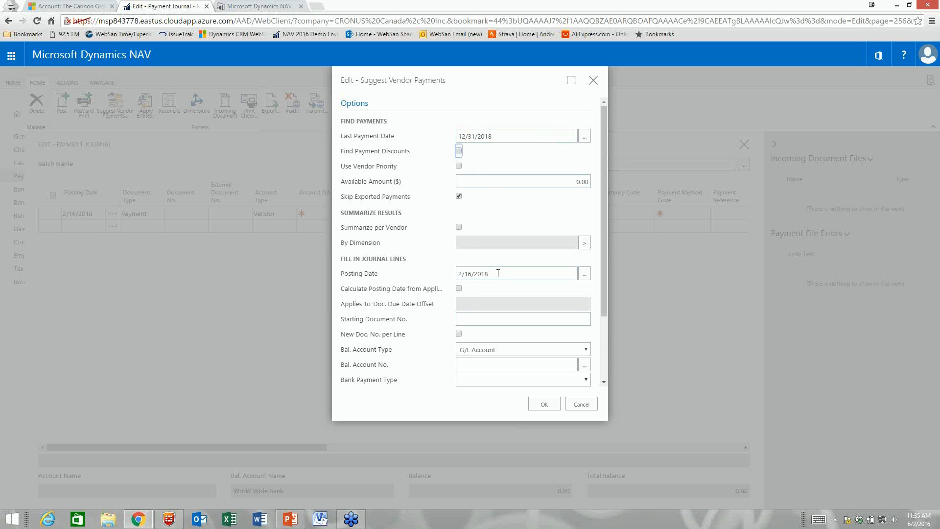
click(462, 270)
text(1/26/2018)
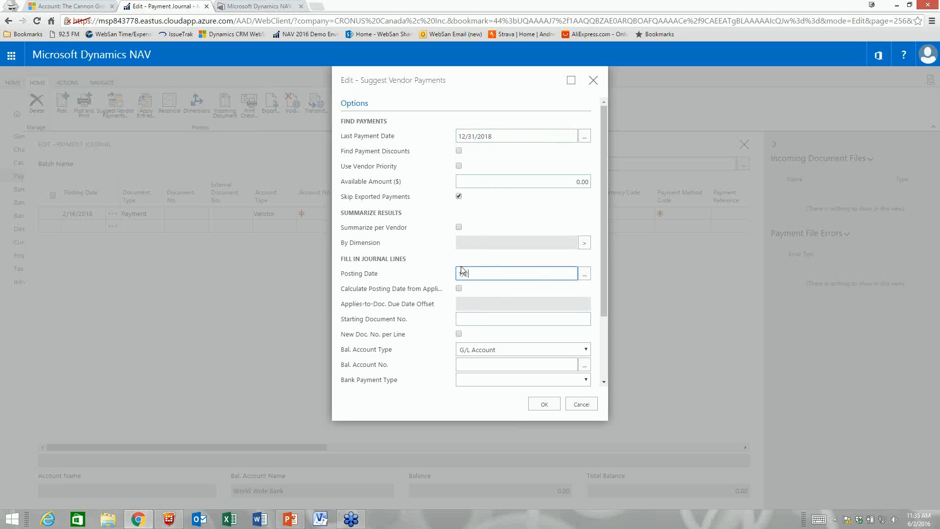
key(Tab)
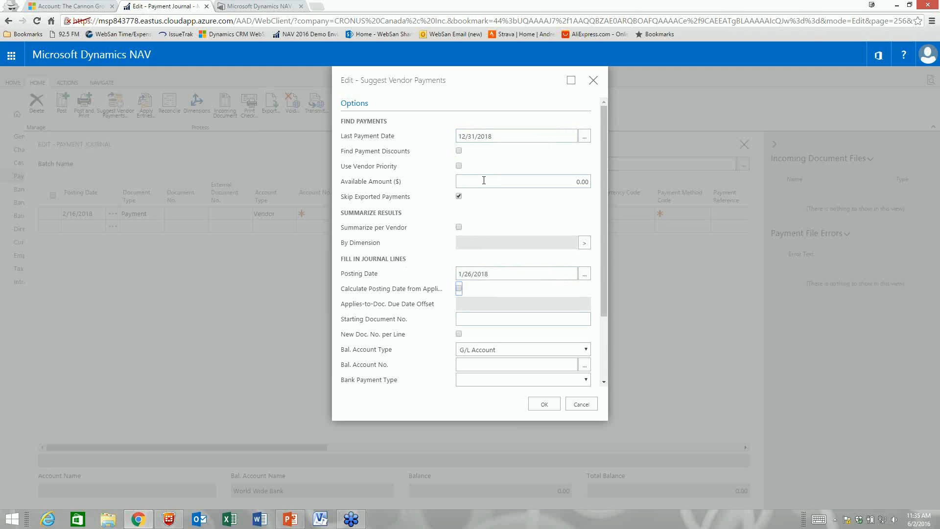
Step: Enter 20,000.00 available, keep Use Vendor Priority on, and set balancing account type to Bank Account
click(576, 181)
text(20000)
key(Tab)
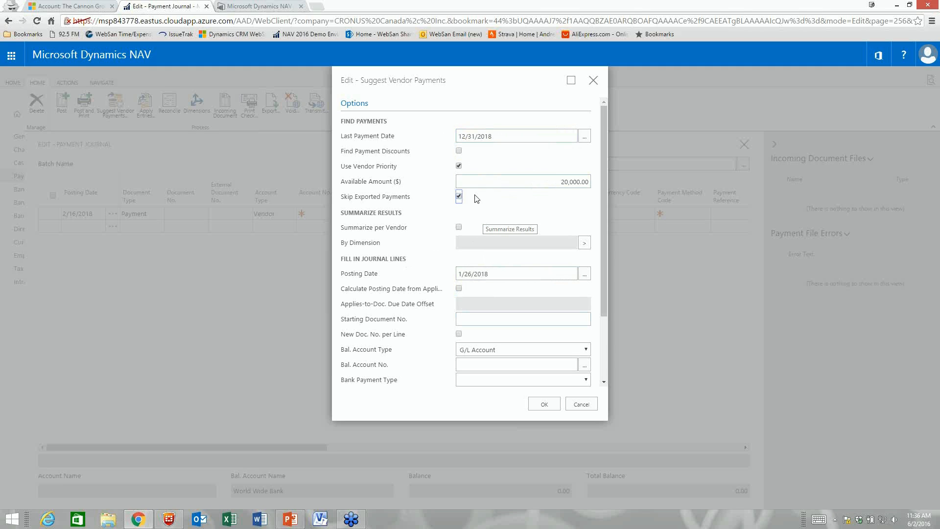
click(459, 167)
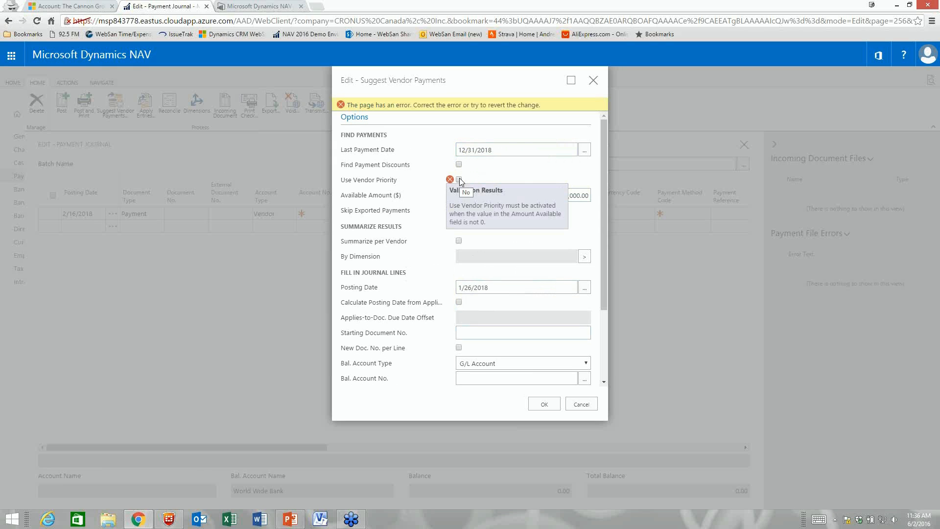
click(460, 180)
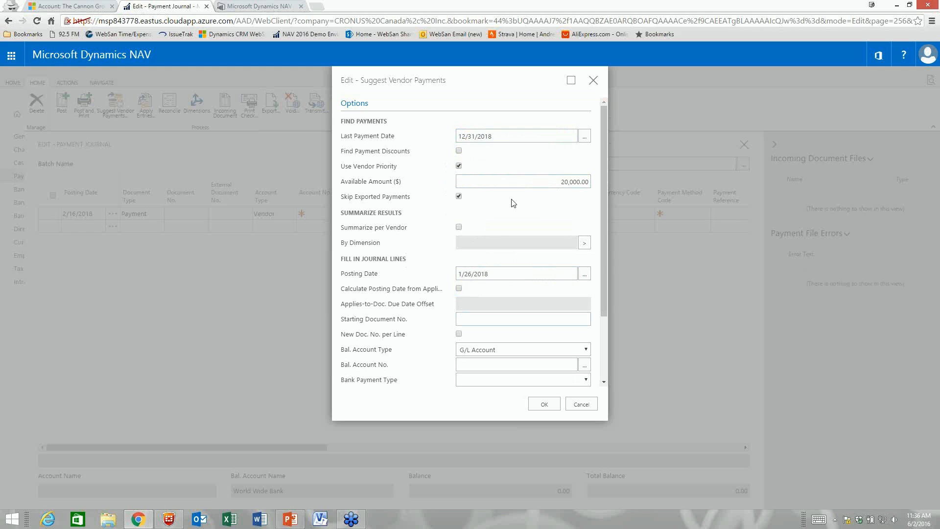
scroll(513, 202, down, 3)
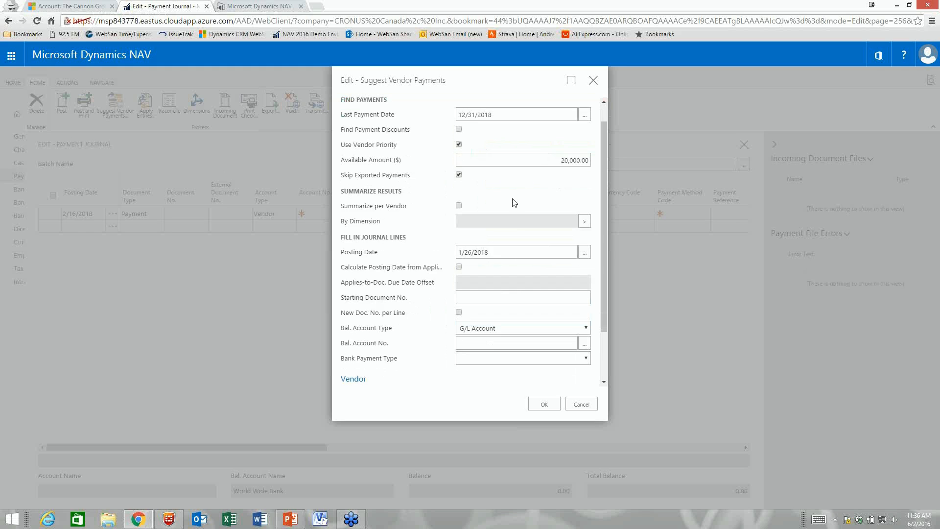
click(502, 267)
Step: Balance against bank account WWB-OPERATING, pay by Computer Check, and run the payment suggestion
click(495, 286)
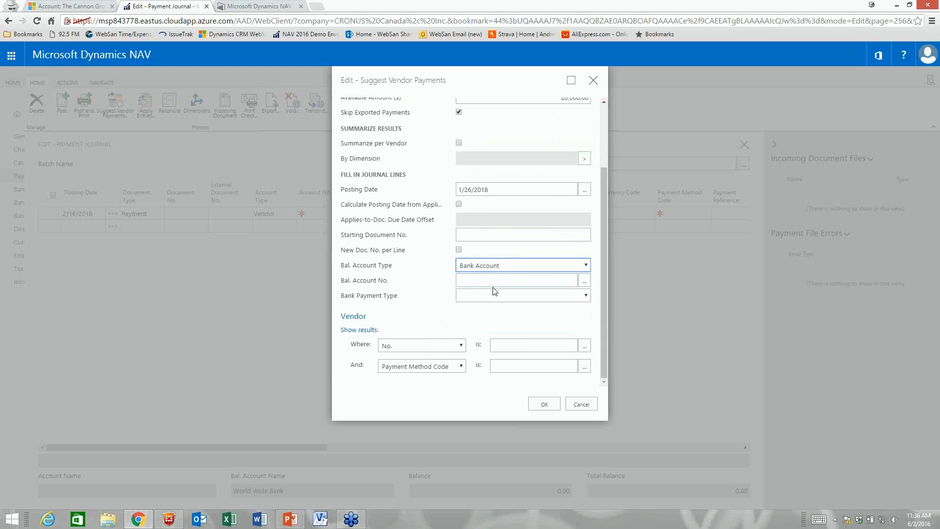
click(584, 281)
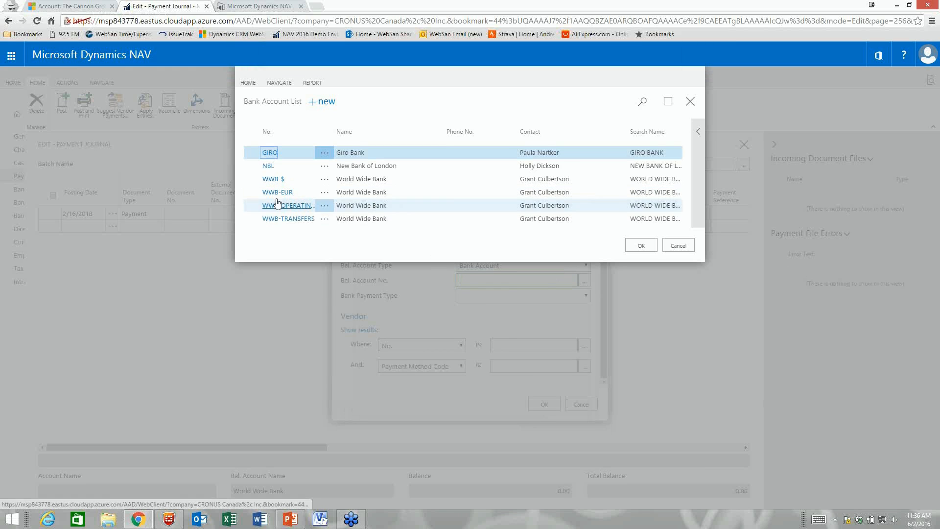
double_click(371, 206)
click(492, 296)
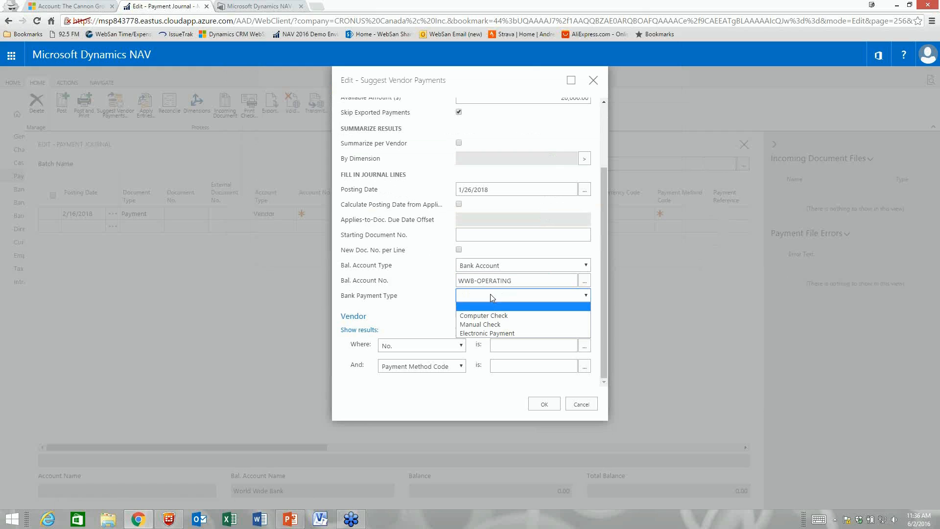
click(488, 315)
click(490, 301)
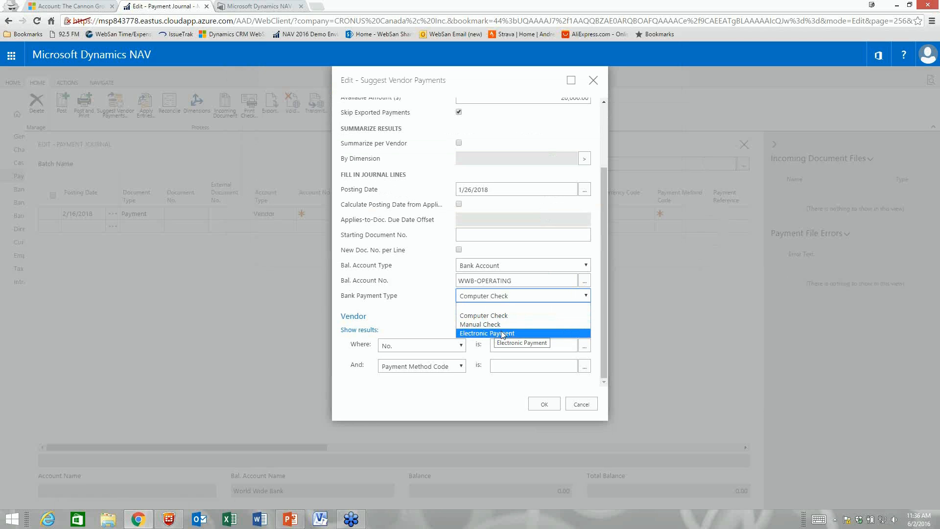
click(487, 316)
click(544, 404)
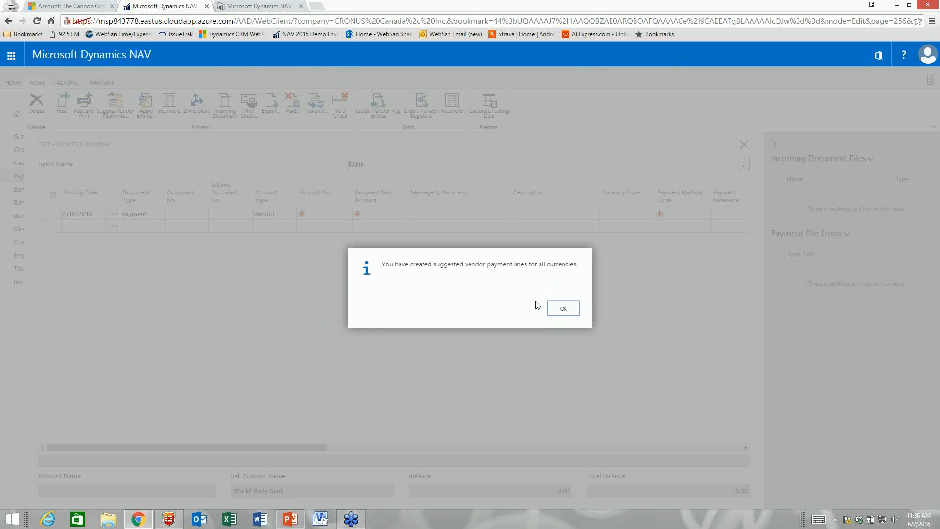
Step: Dismiss the confirmation and scroll across the four new 1/26/2018 vendor payment lines
click(558, 308)
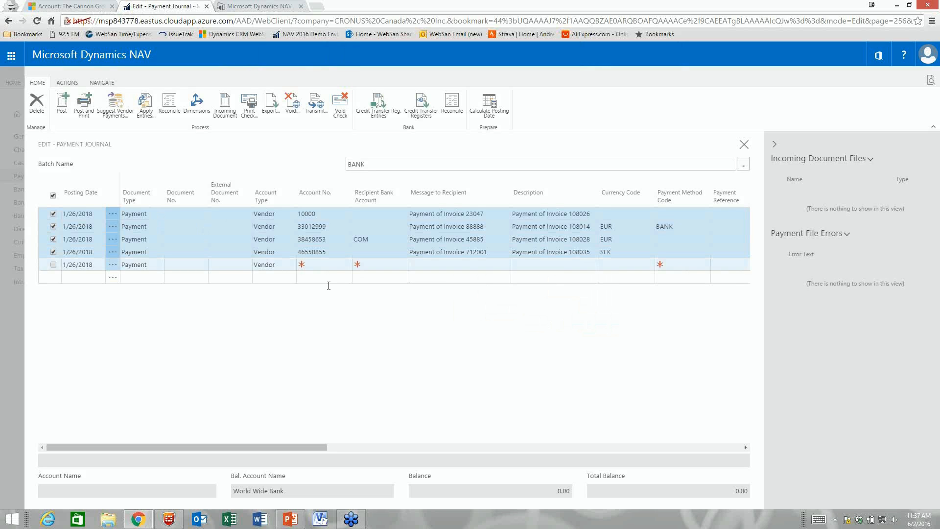
drag(286, 447, 422, 448)
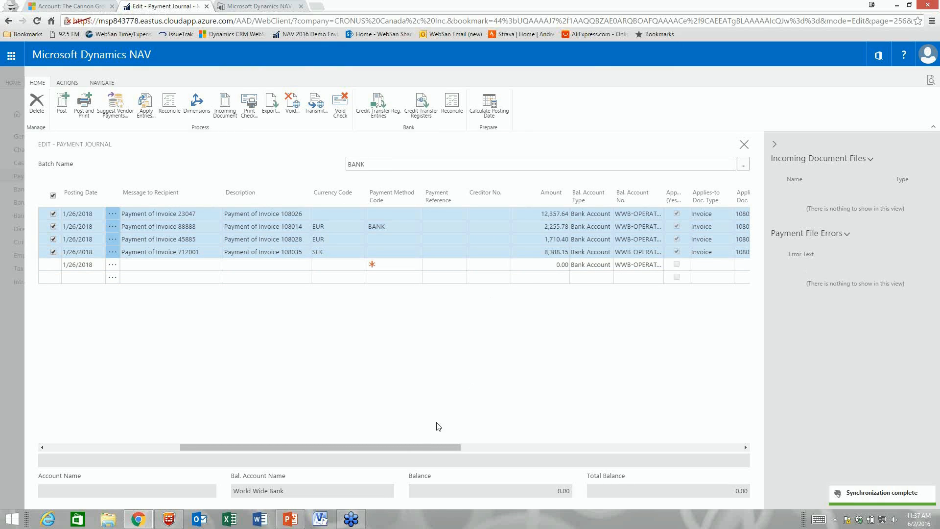
drag(392, 446, 210, 437)
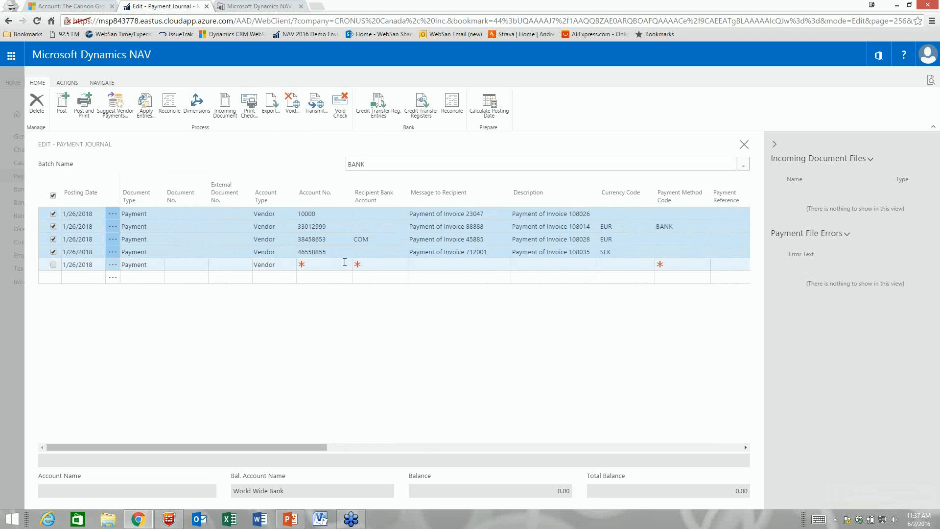
drag(283, 448, 224, 446)
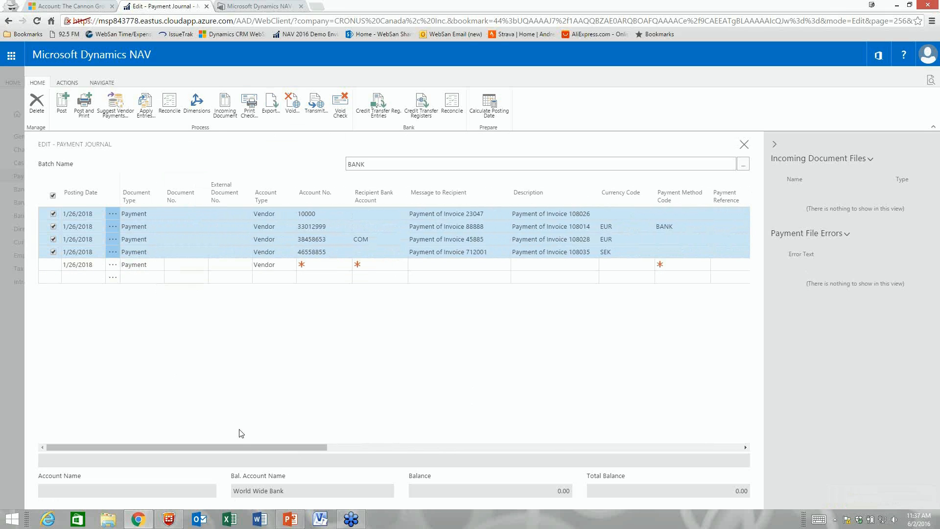
drag(242, 445, 436, 447)
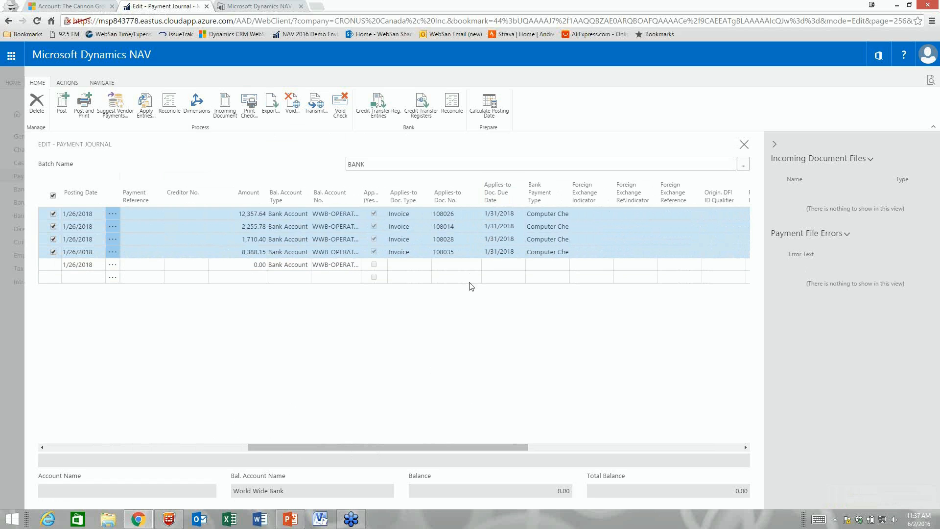
drag(419, 446, 88, 295)
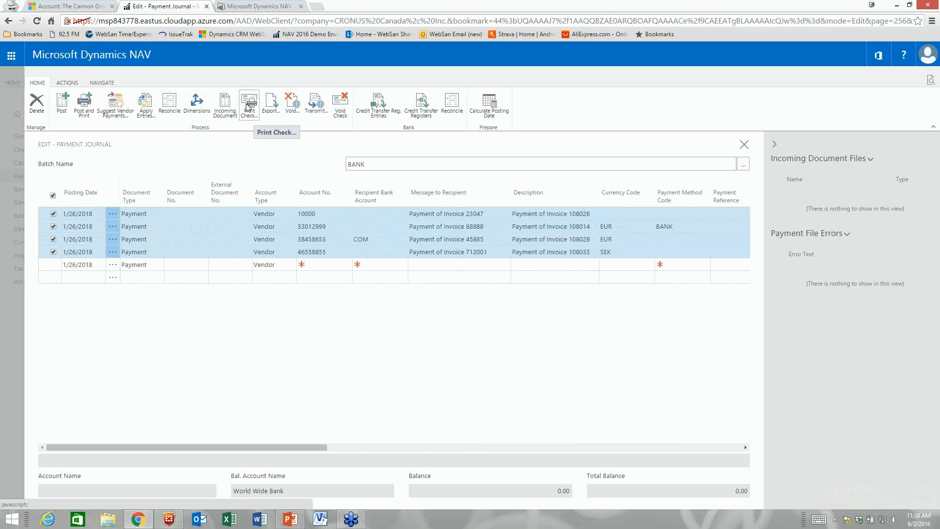
click(181, 225)
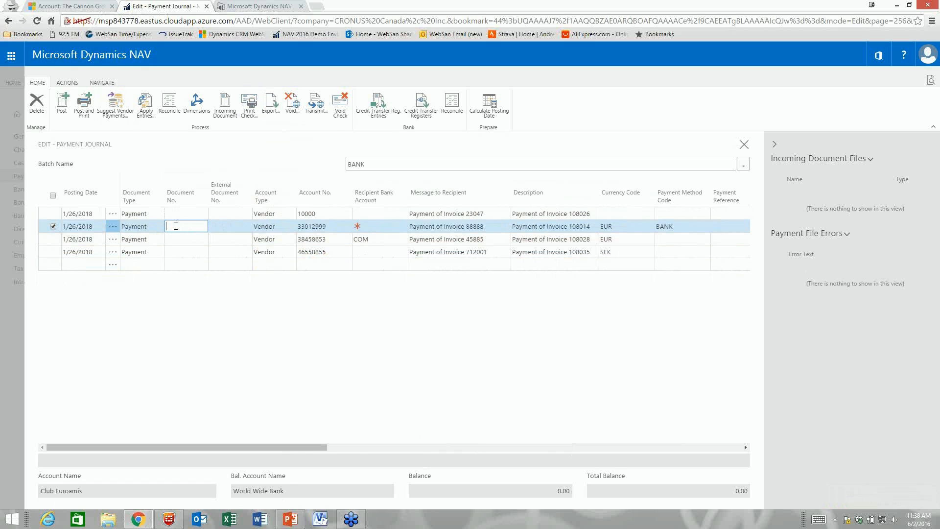
click(146, 106)
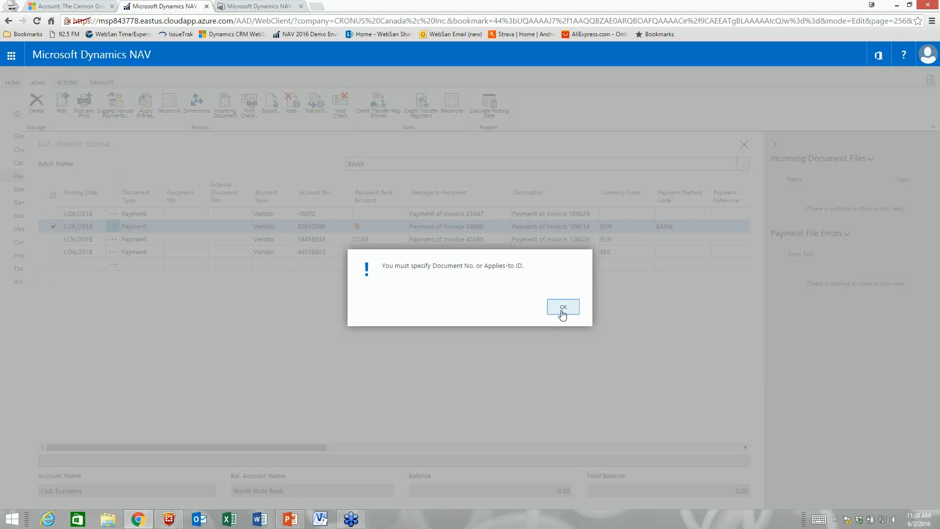
click(563, 308)
click(54, 213)
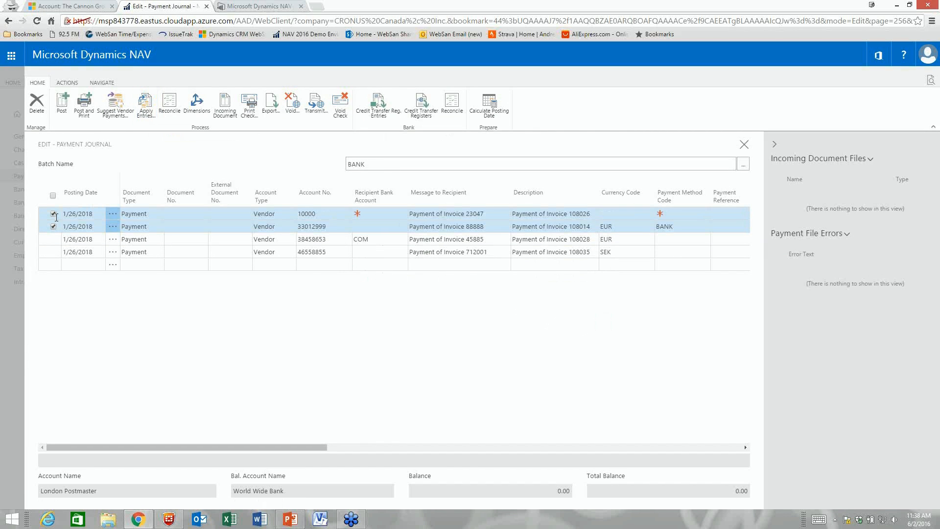
click(146, 105)
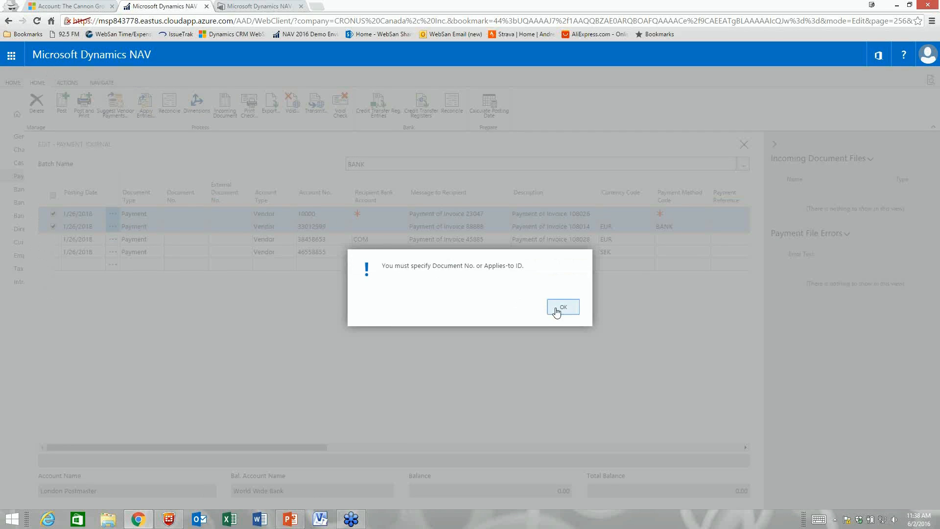
click(561, 307)
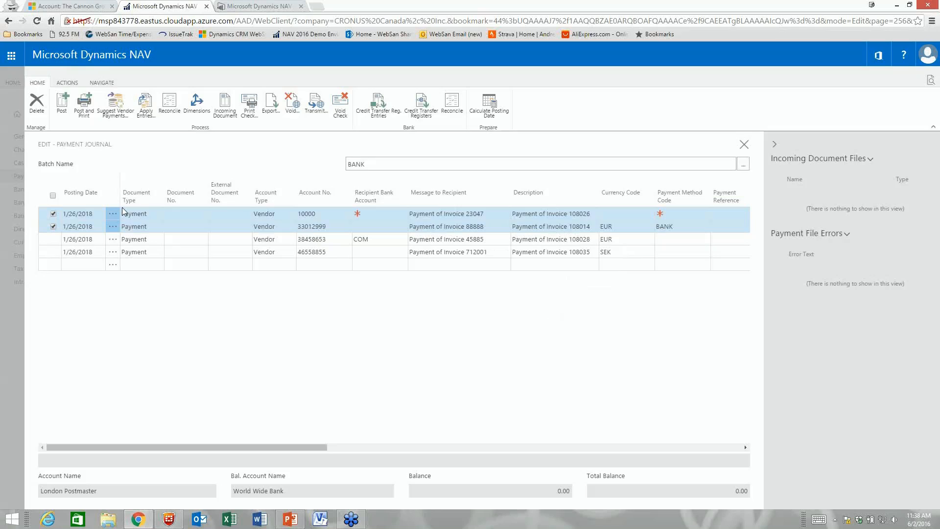
click(54, 227)
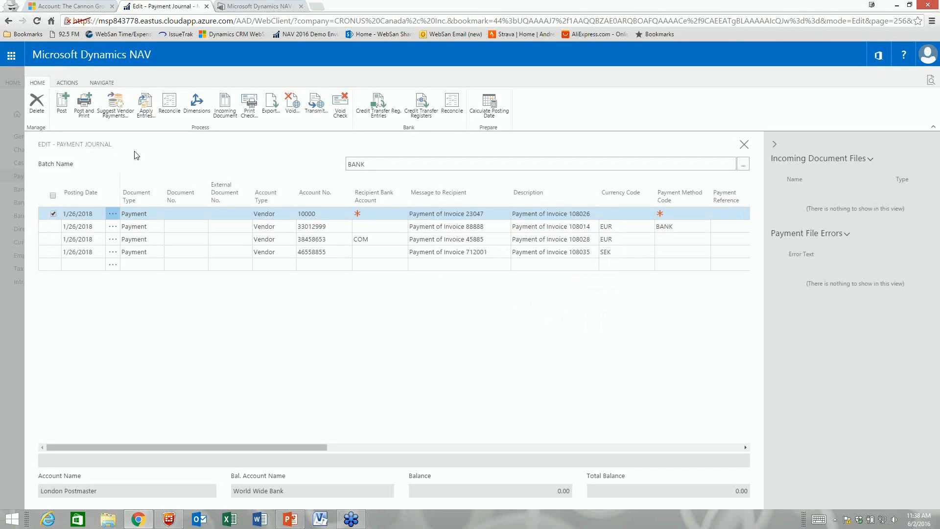
click(382, 214)
click(375, 237)
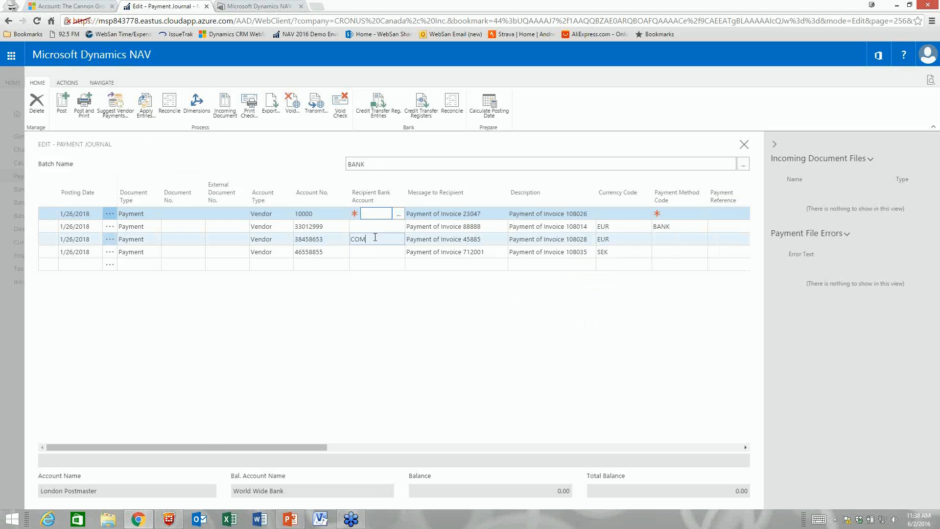
click(147, 108)
click(563, 307)
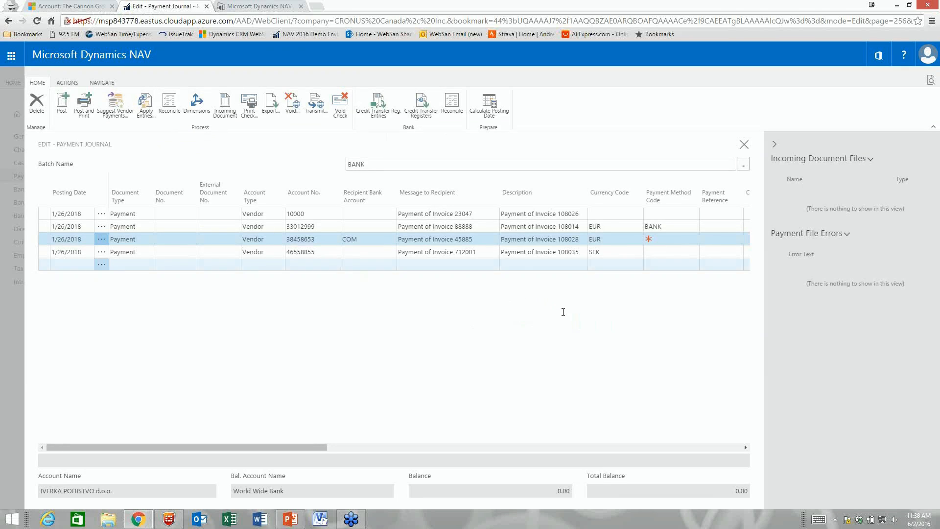
Step: Set the payment method code on the invoice 108028 line to BANK
drag(302, 446, 420, 449)
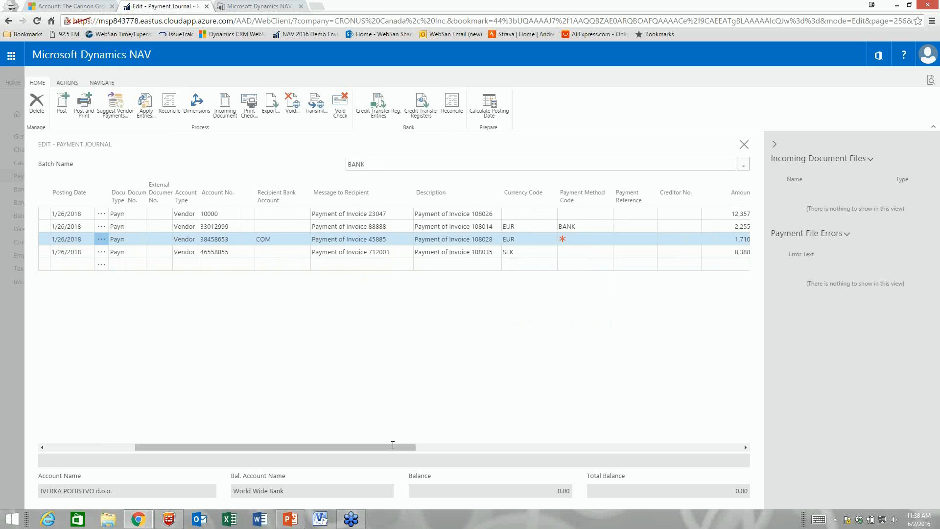
click(505, 243)
click(515, 243)
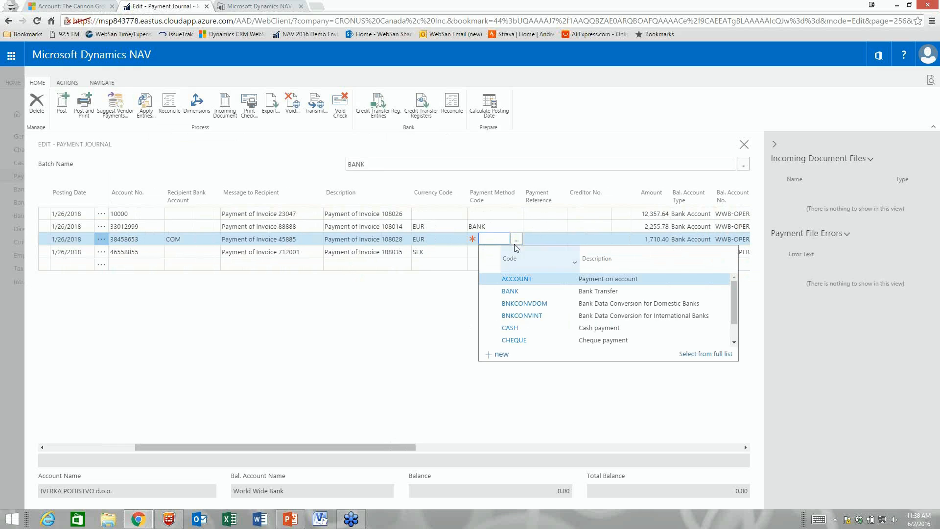
click(521, 291)
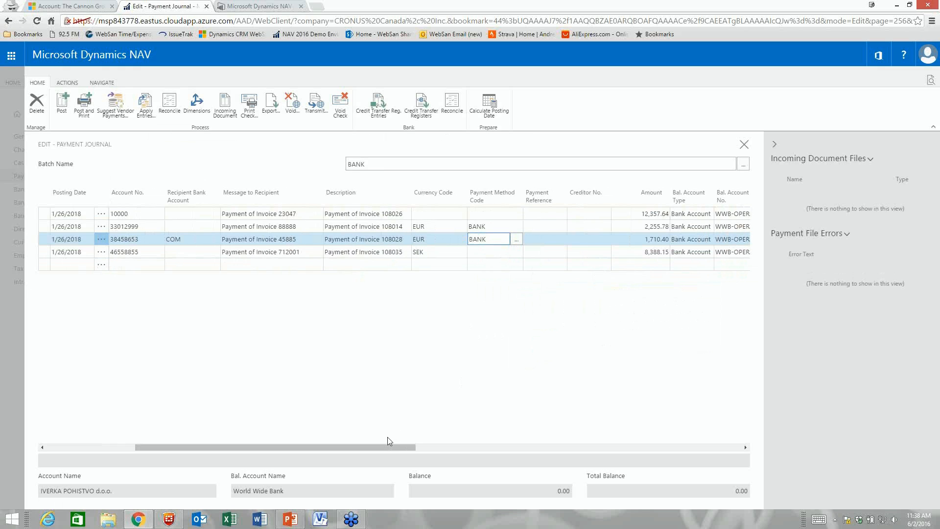
click(460, 449)
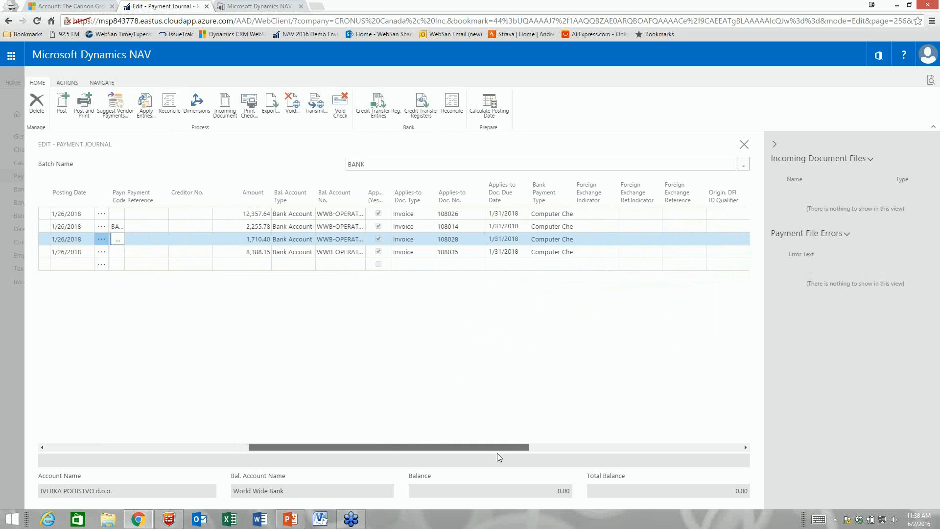
Step: Open Apply Vendor Entries for Applies-to Doc. No. 108028, dismissing the error along the way
click(453, 239)
click(154, 118)
click(558, 308)
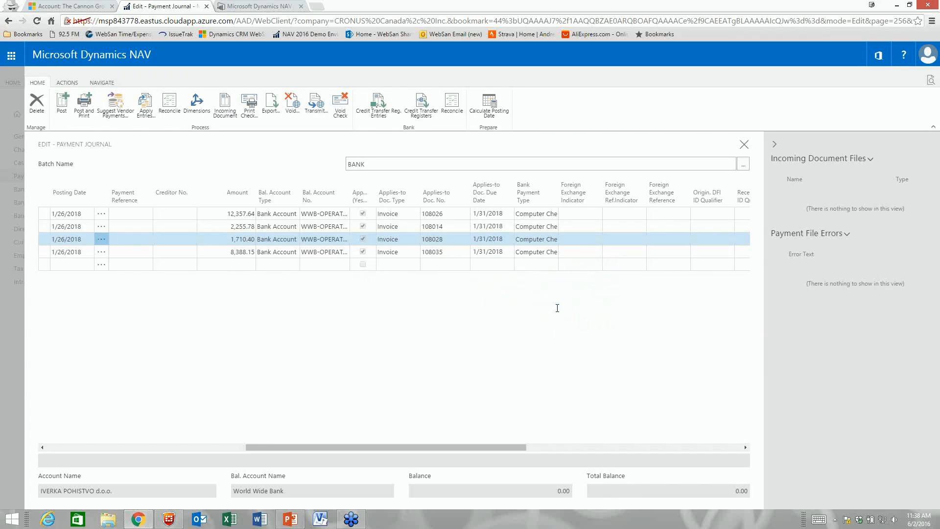
click(464, 239)
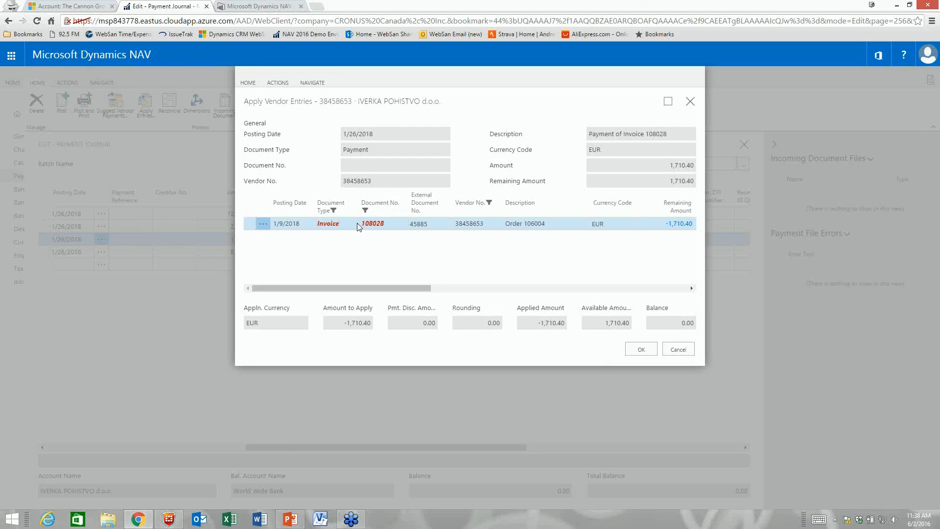
Step: Review the Apply Vendor Entries columns and accept applying invoice 108028 at 1,710.40
drag(373, 289, 526, 277)
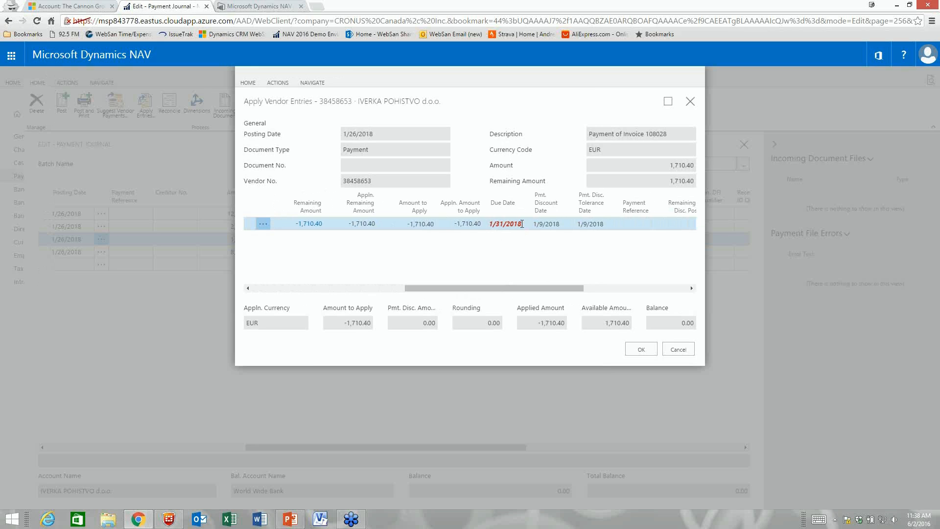
mouse_move(519, 292)
mouse_down()
mouse_move(579, 292)
mouse_move(509, 292)
mouse_up()
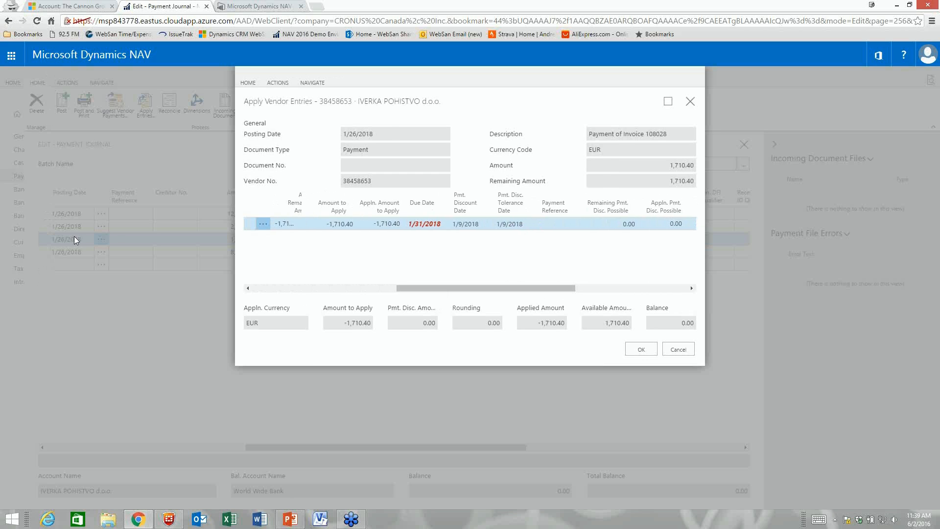
drag(445, 293, 533, 296)
click(640, 349)
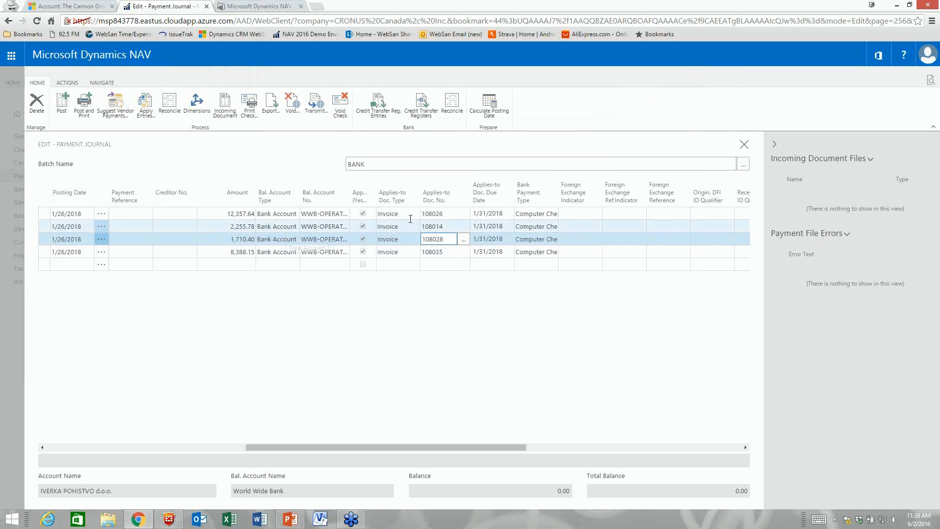
Step: Close the payment journal, return to the NAV home page, and switch to PowerPoint
click(249, 105)
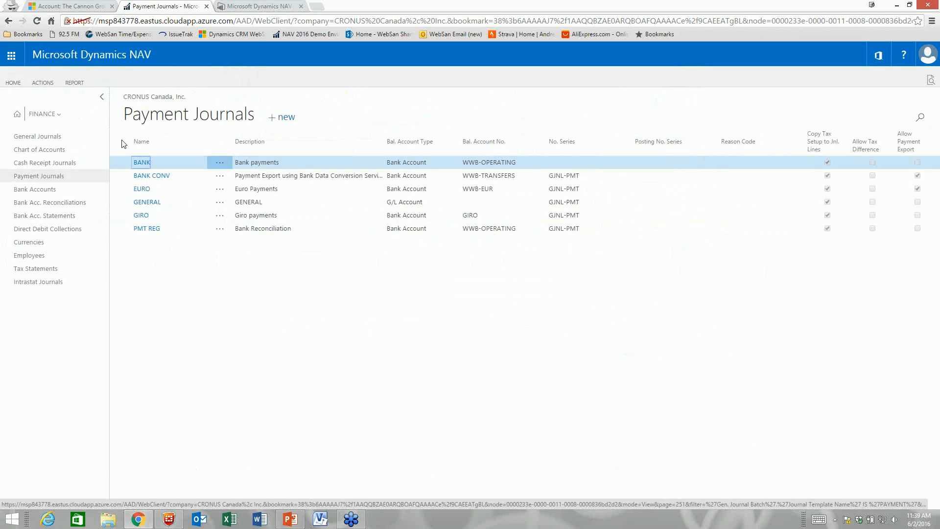
click(18, 118)
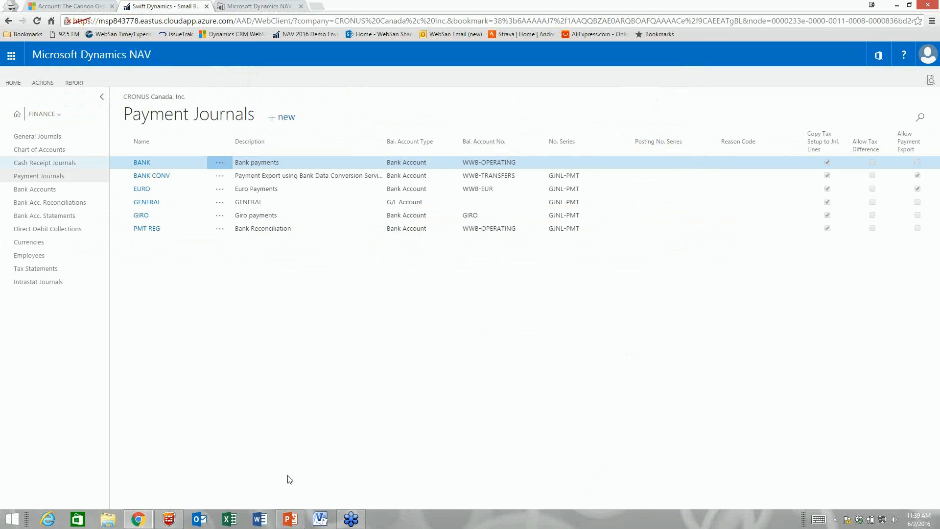
click(290, 519)
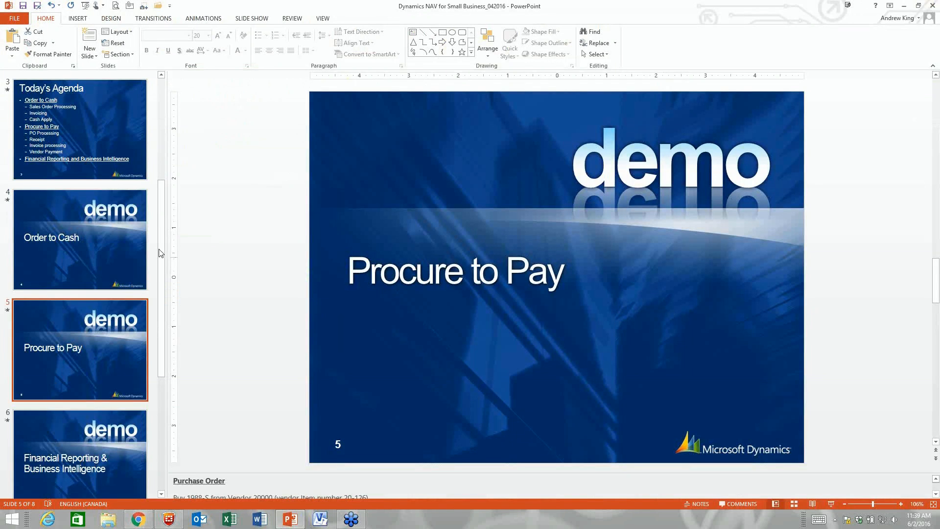
Step: Review the agenda's Procure to Pay lines, go to slide 6, then return to NAV
click(94, 144)
drag(375, 287, 494, 364)
click(496, 364)
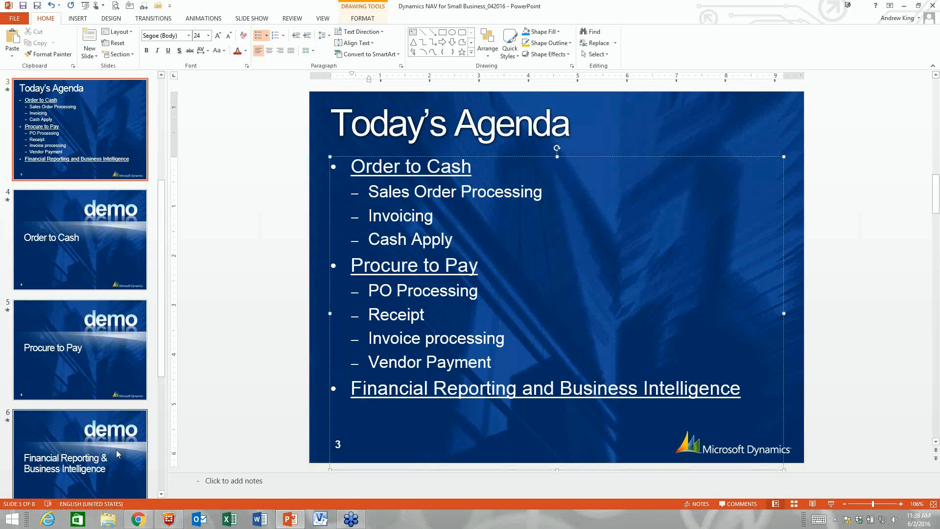
click(78, 455)
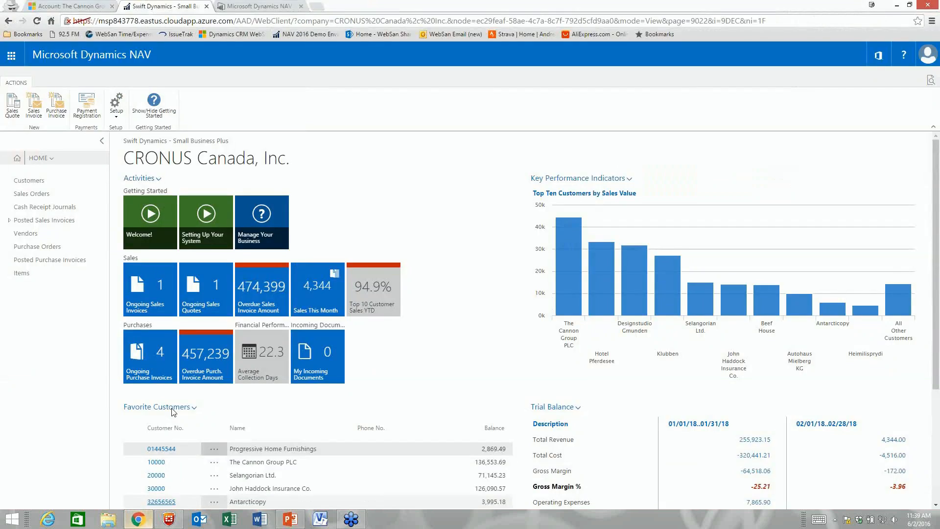
click(138, 519)
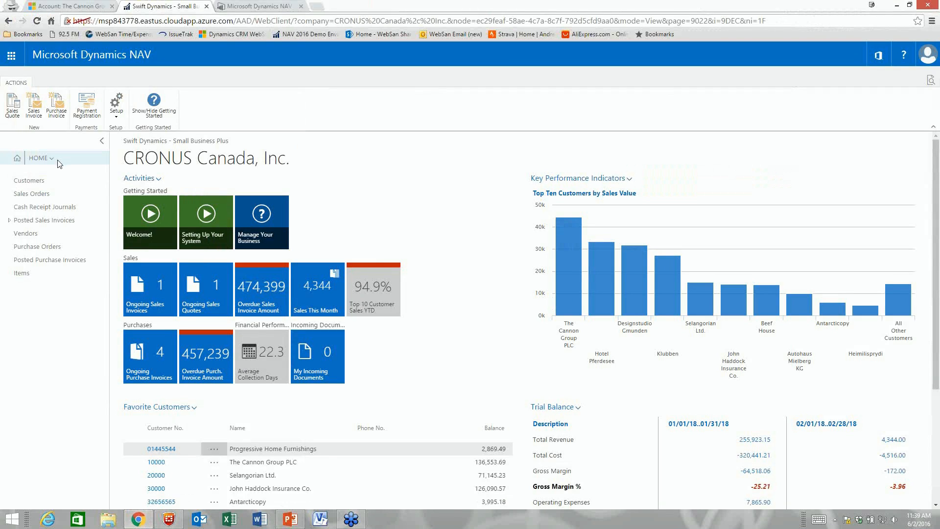
Step: Step the home-page Trial Balance from January–February 2018 back to November–December 2017
click(39, 159)
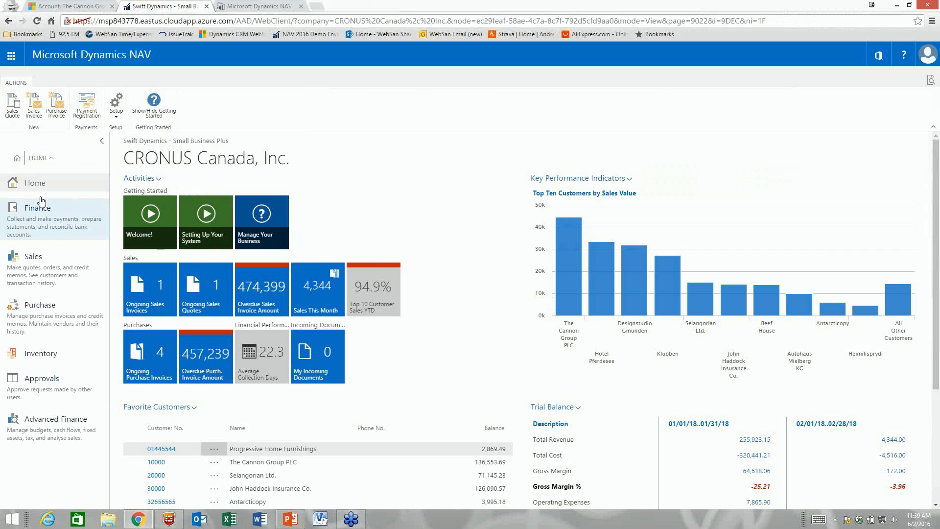
scroll(518, 283, down, 2)
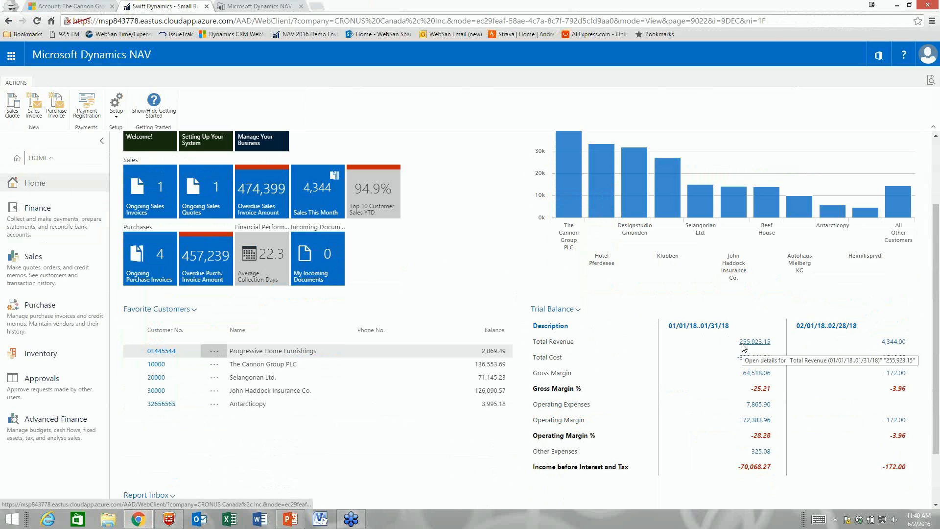
click(563, 310)
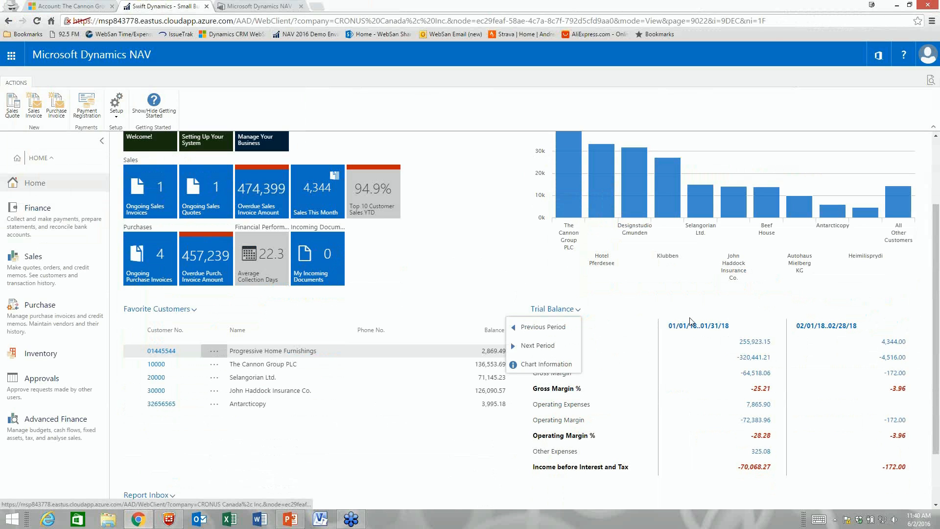
click(540, 347)
click(568, 311)
click(557, 328)
click(571, 314)
click(570, 329)
click(576, 313)
click(543, 327)
click(566, 313)
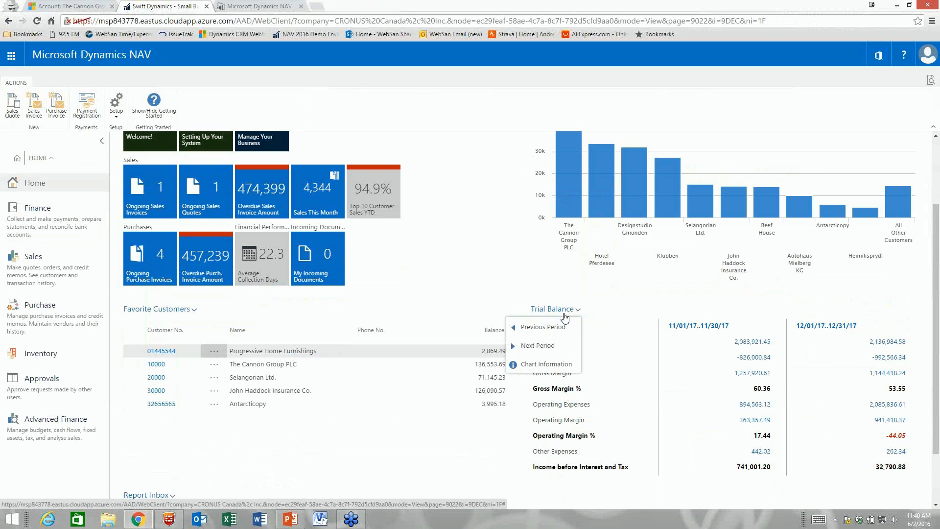
click(561, 326)
click(565, 311)
click(562, 344)
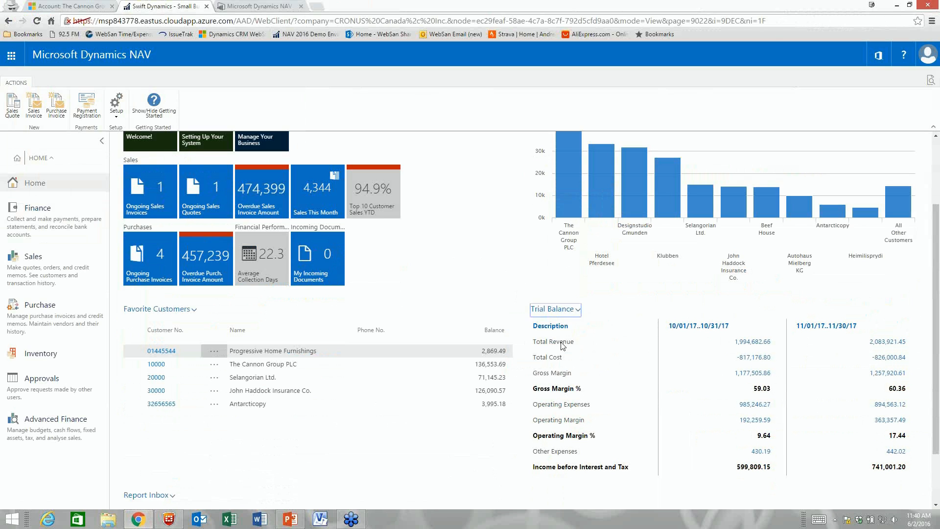
scroll(568, 294, up, 2)
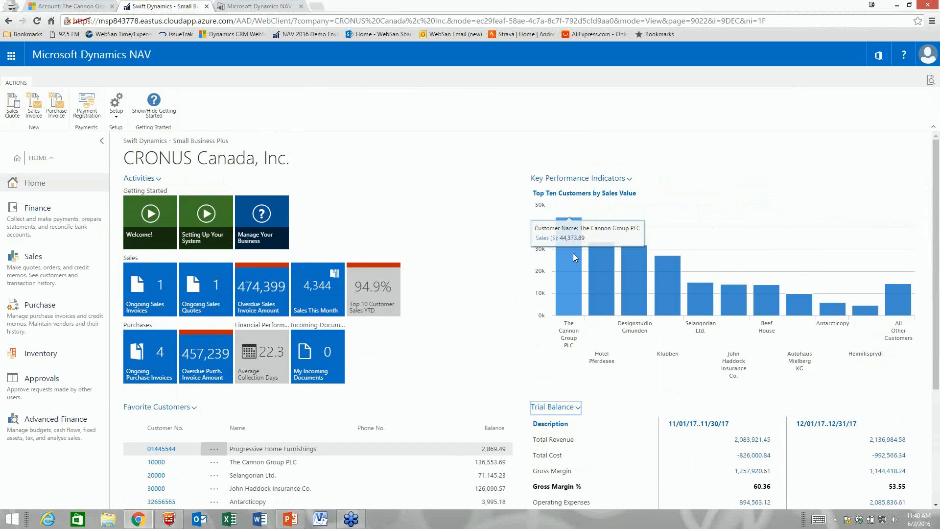
Step: Switch the Key Performance Indicators chart to Income & Expense, viewed by quarter
click(584, 179)
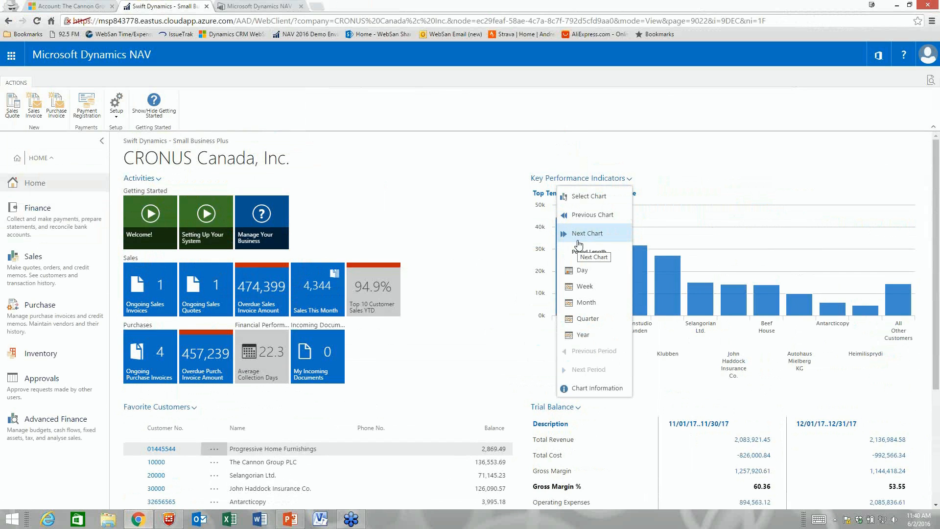
click(588, 196)
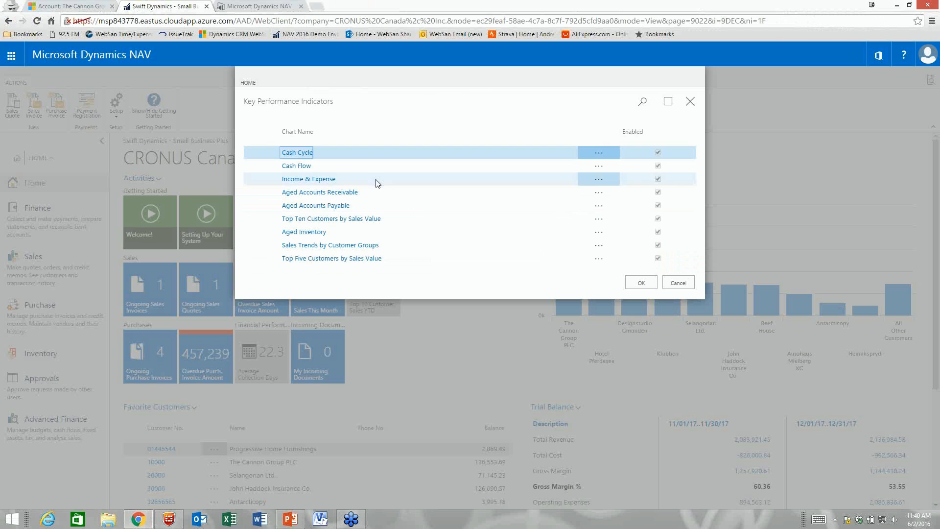
double_click(317, 179)
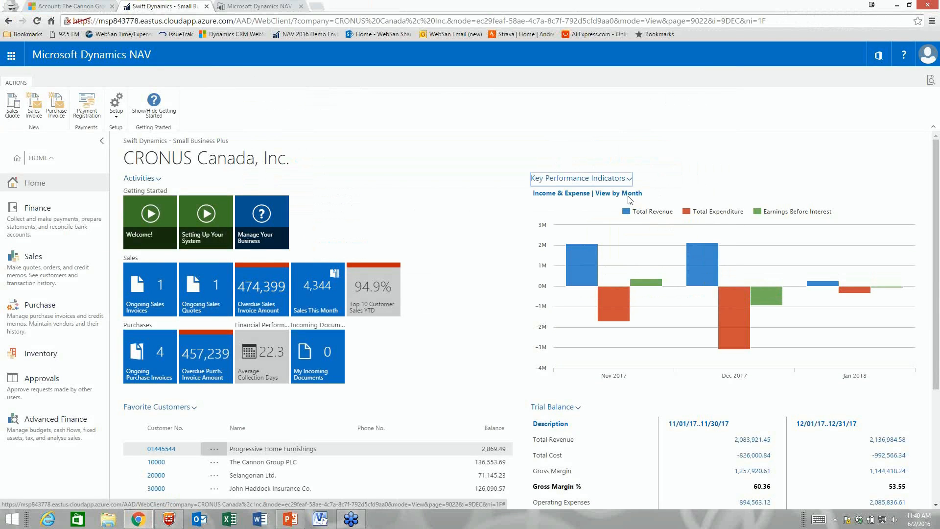
click(628, 179)
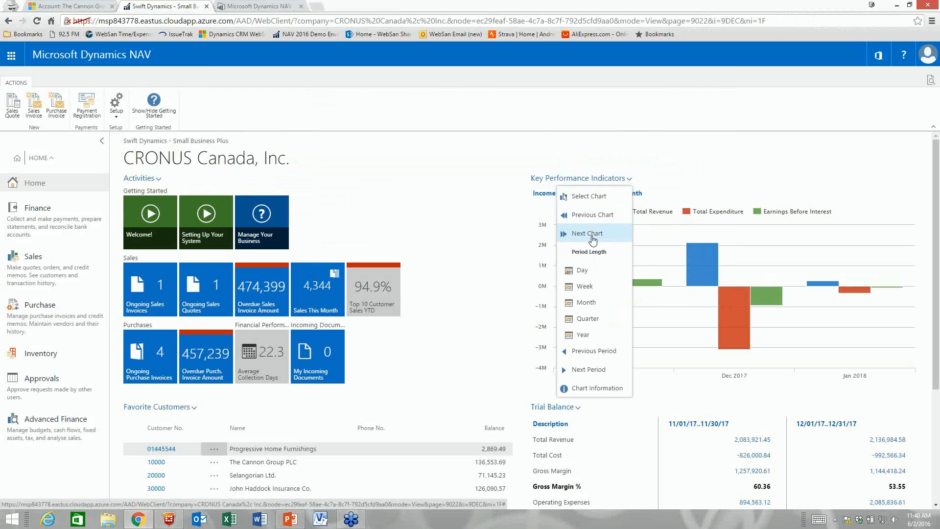
click(588, 319)
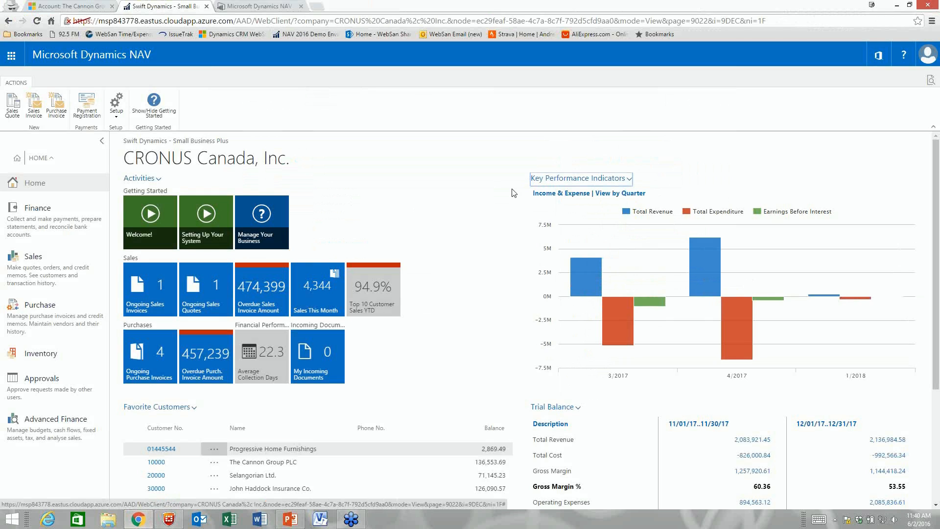
scroll(550, 261, down, 1)
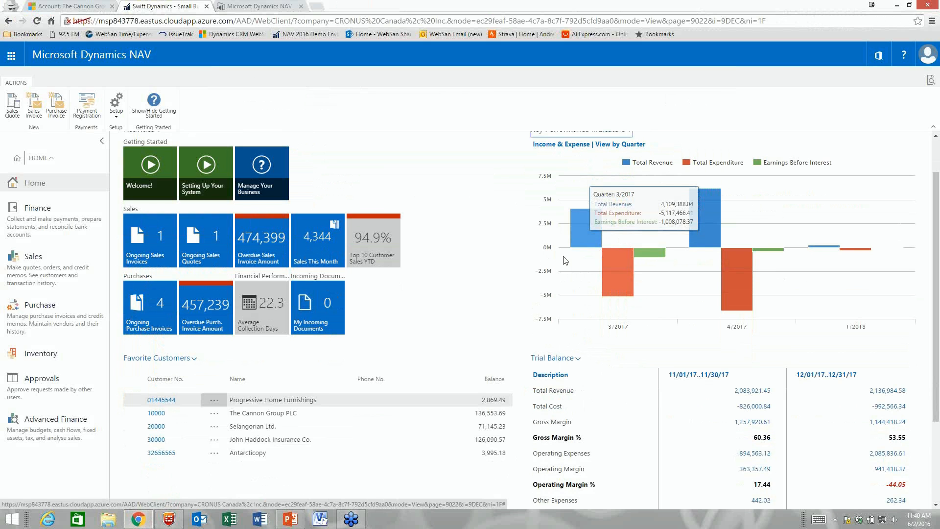
mouse_move(701, 300)
scroll(701, 305, down, 1)
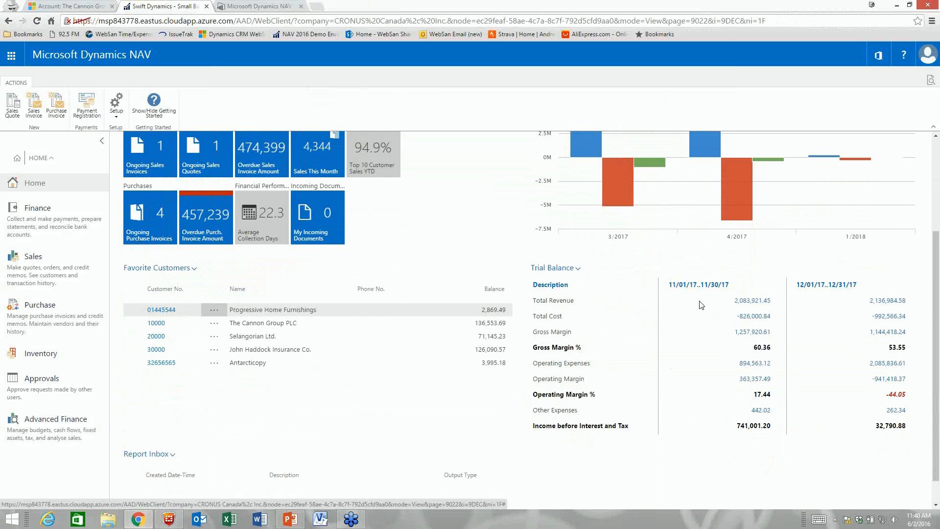
scroll(588, 304, up, 2)
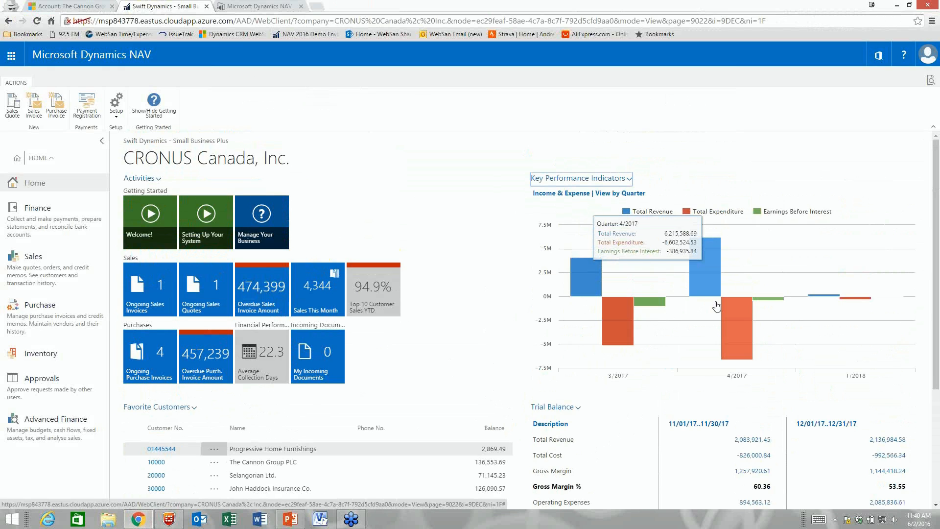
Step: Set the Income & Expense chart to monthly periods and shift it back to October–December 2017
click(588, 179)
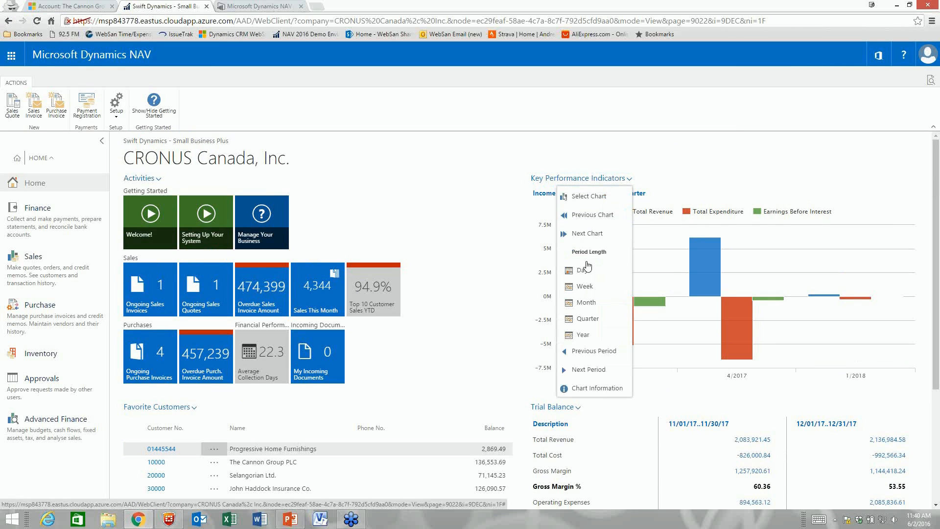
click(586, 303)
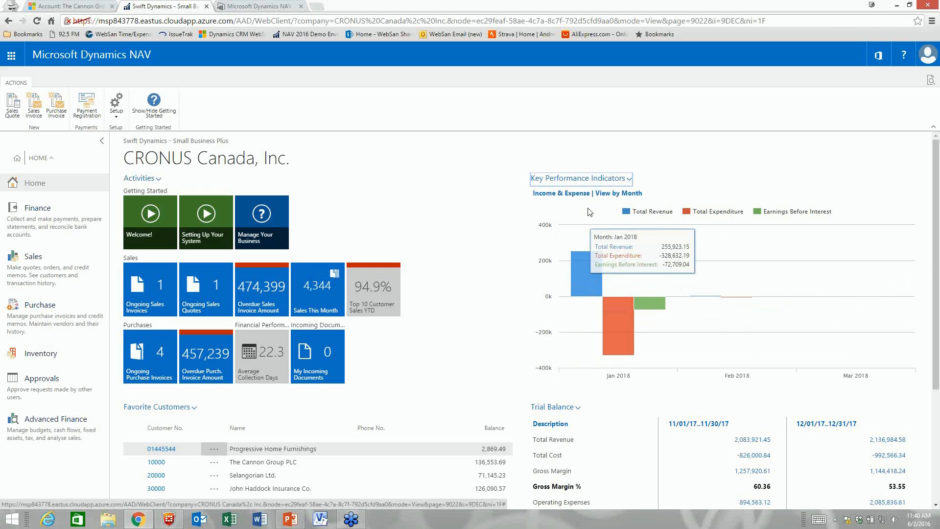
click(579, 179)
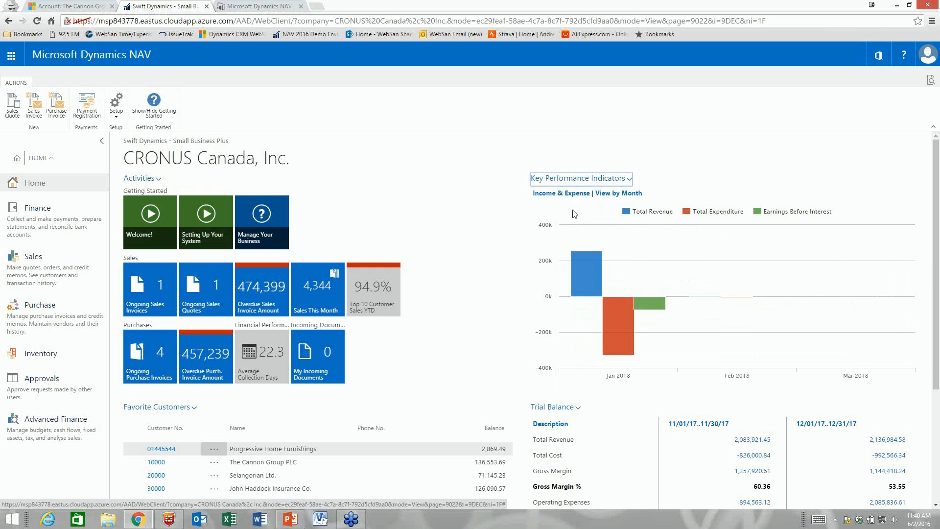
click(574, 216)
click(579, 178)
click(588, 233)
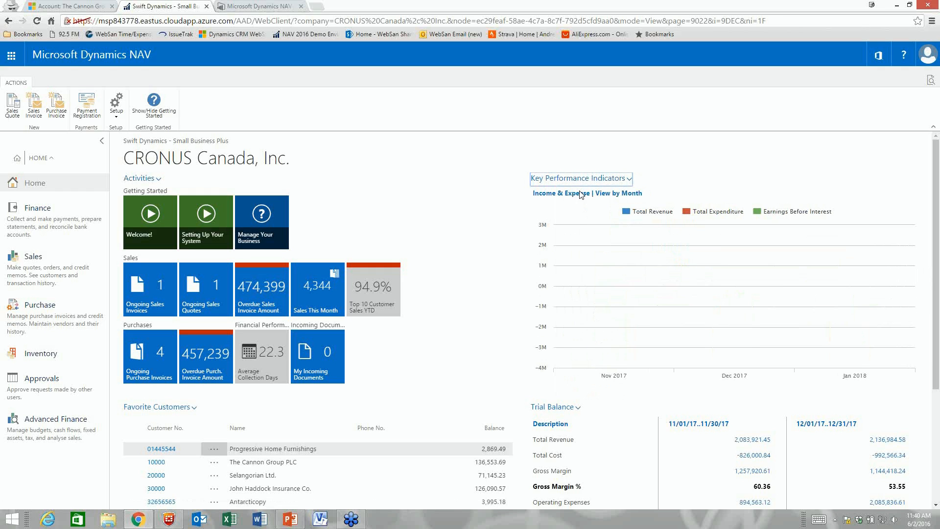
click(577, 178)
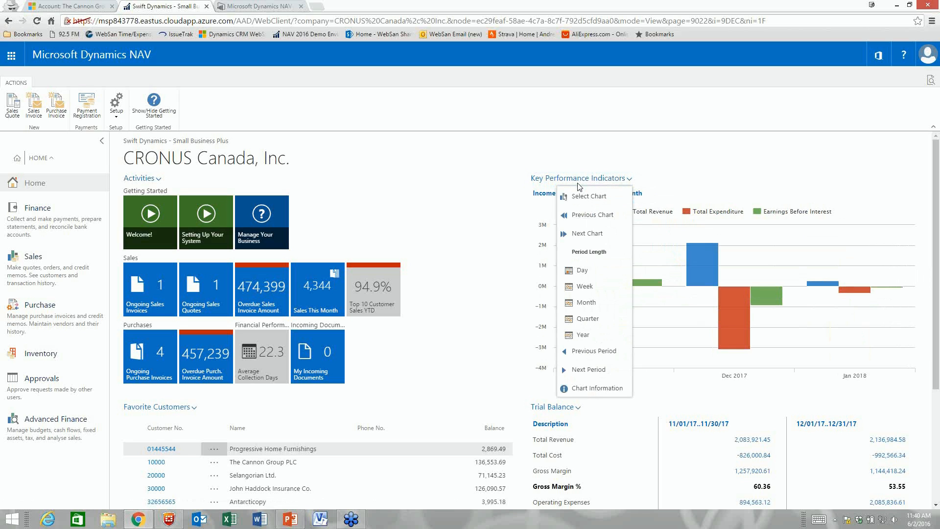
click(585, 351)
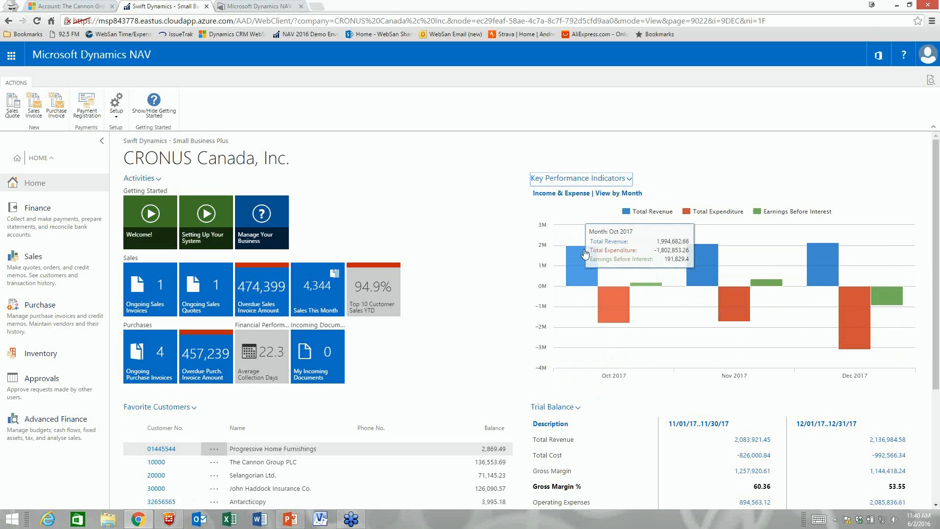
scroll(622, 311, down, 2)
scroll(621, 311, up, 2)
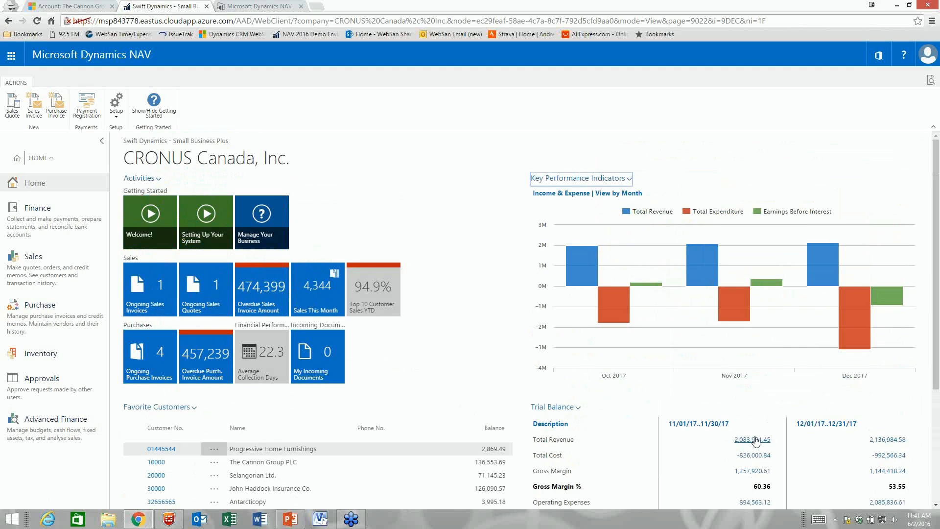
mouse_move(700, 273)
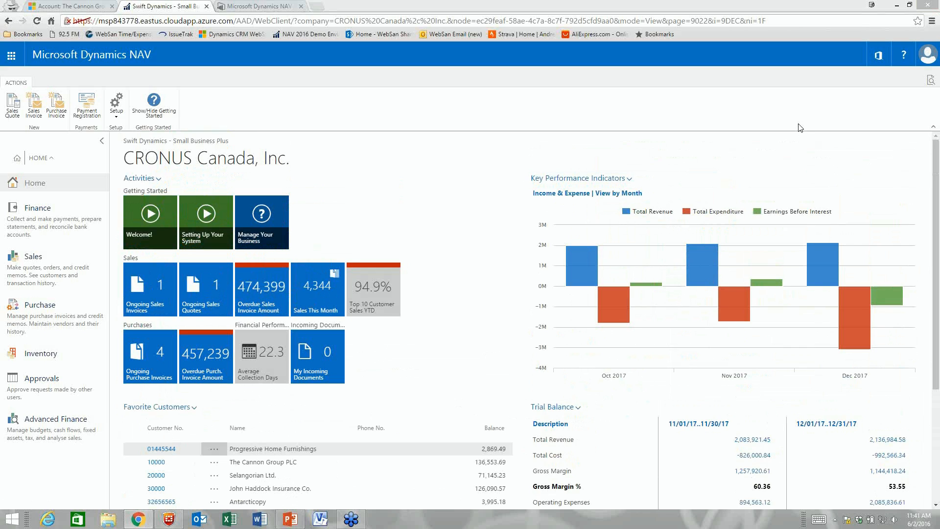
Step: From Finance, open the Chart of Accounts and launch the Trial Balance, Spread Periods report
click(38, 210)
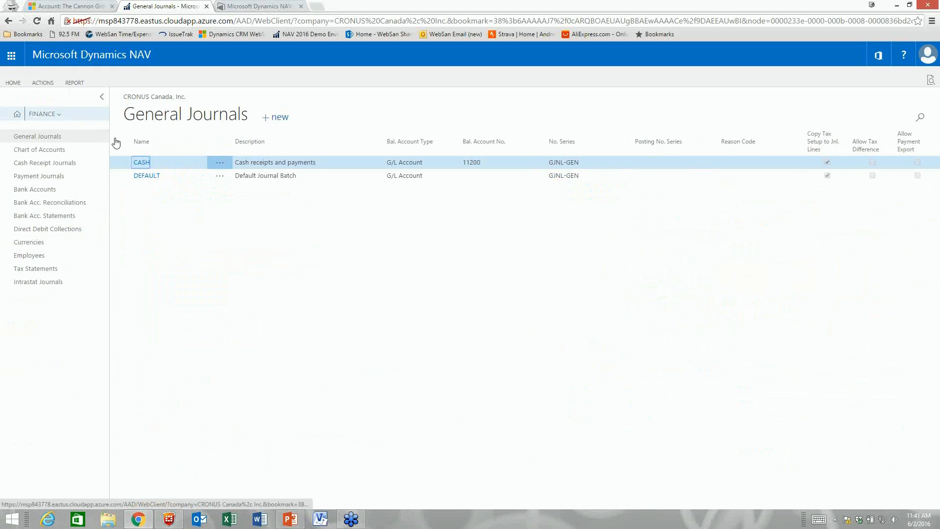
click(51, 153)
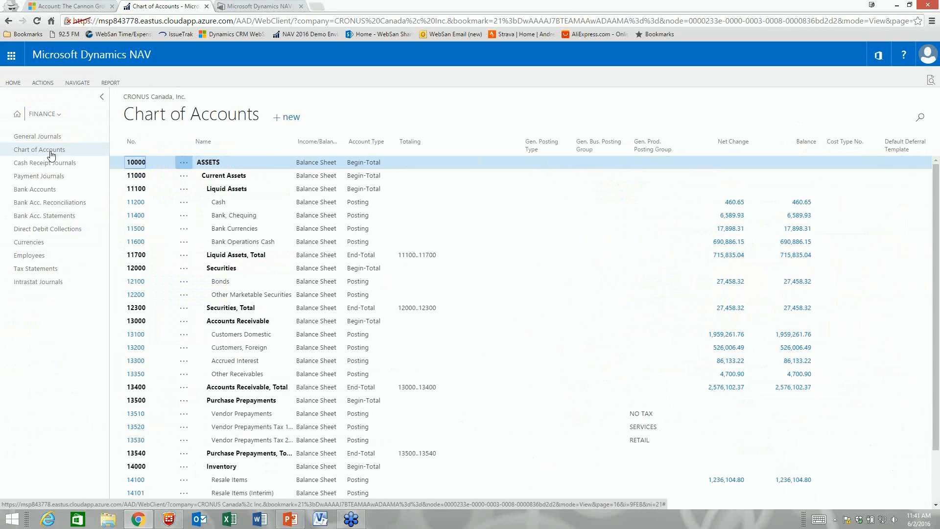
click(109, 82)
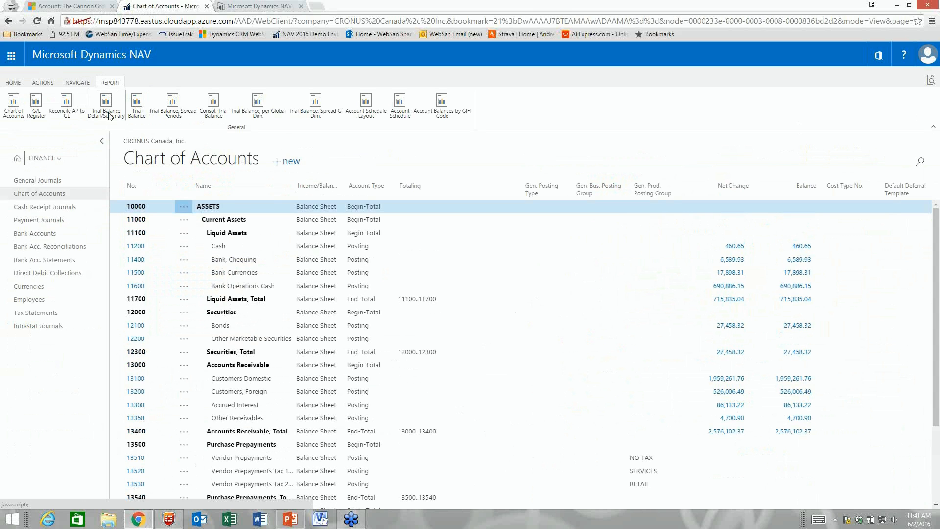
click(174, 111)
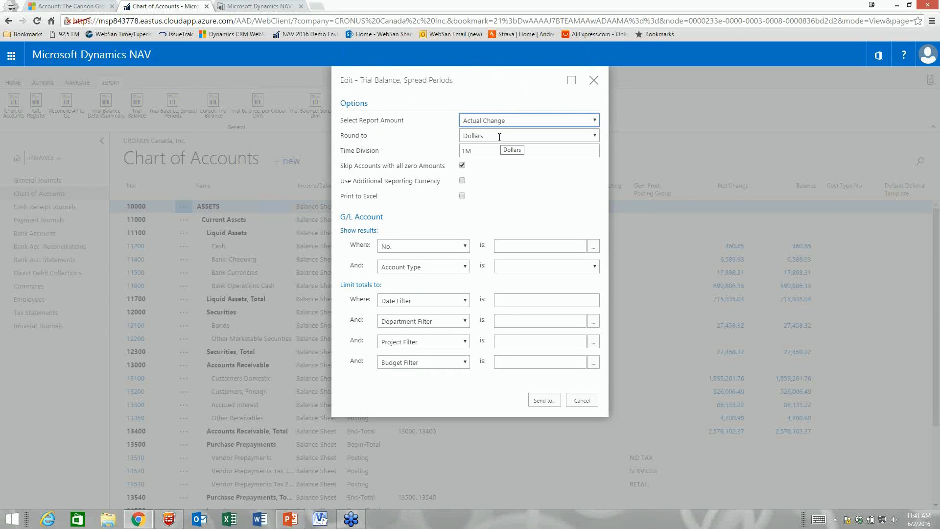
Step: Limit the Trial Balance report to Income Statement accounts with a 1/1/2018 date filter
click(465, 251)
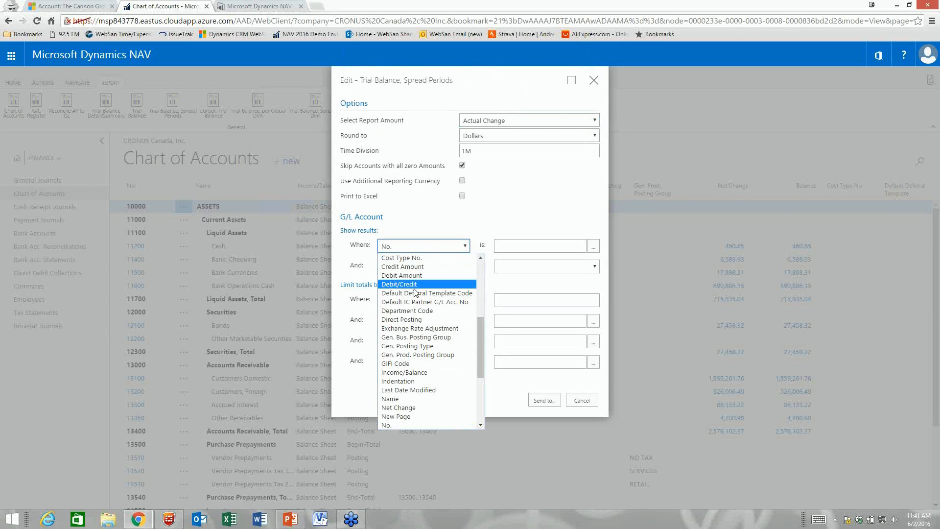
click(465, 364)
click(544, 248)
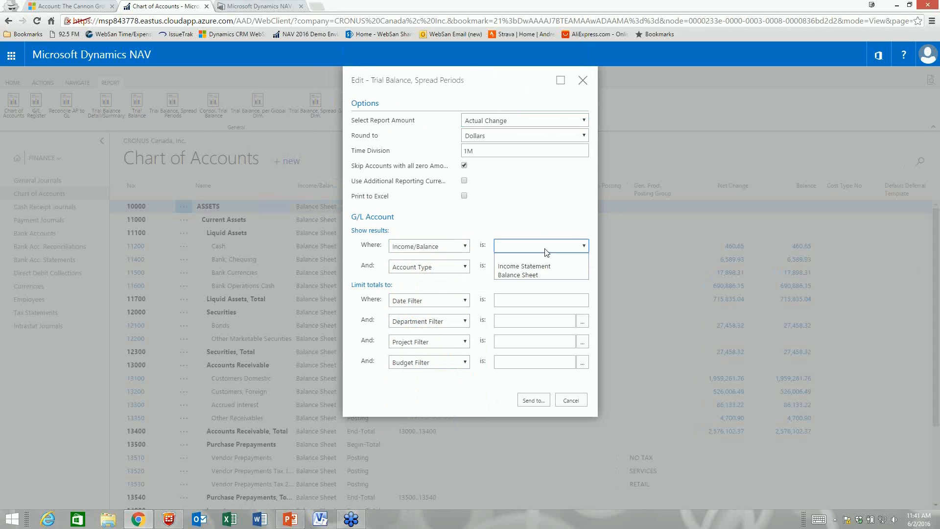
click(533, 266)
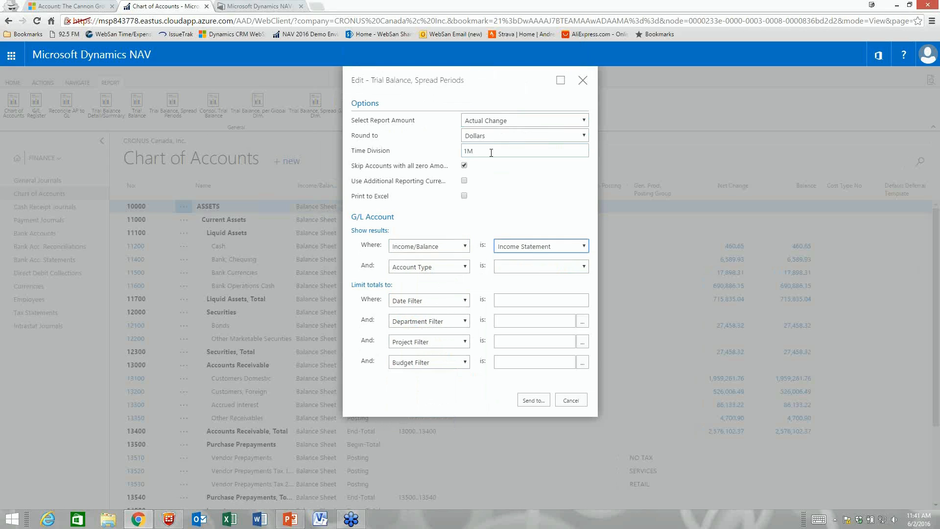
click(501, 296)
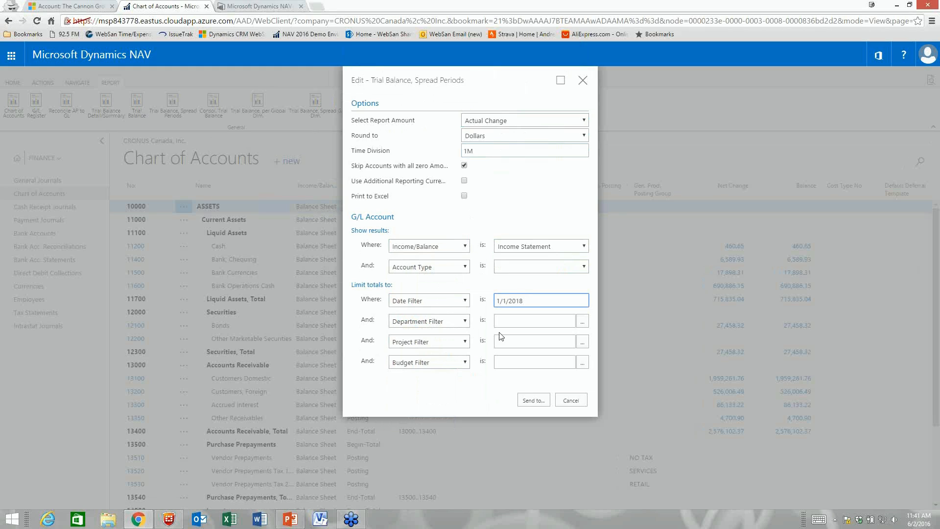
Step: Send the report as a PDF document and open the downloaded file
click(533, 400)
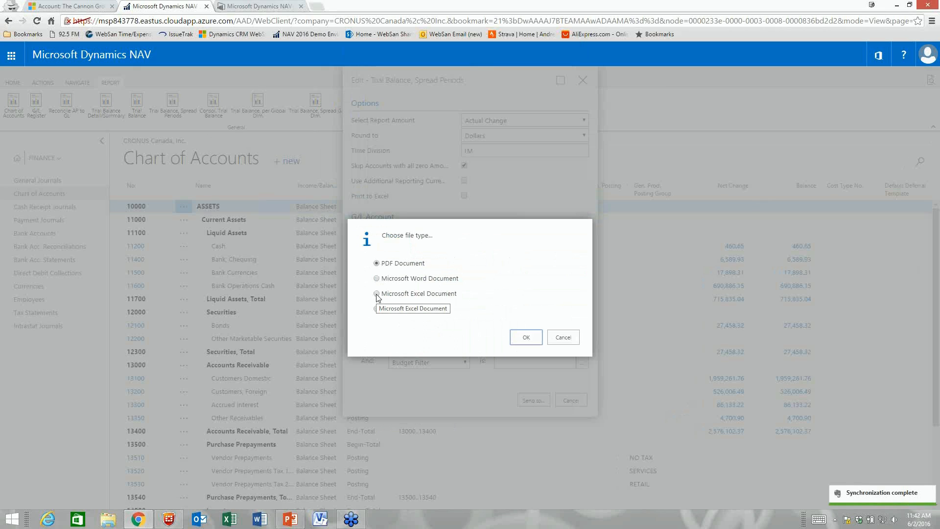
click(517, 337)
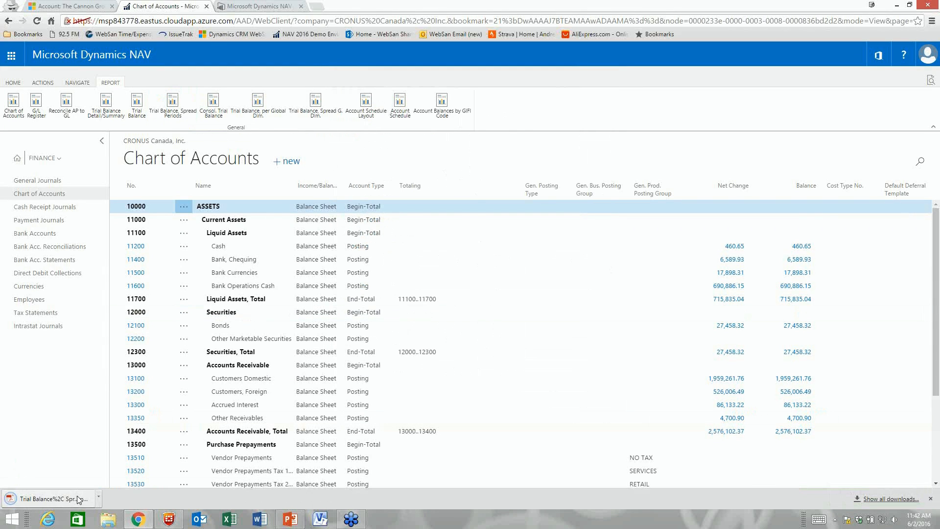
click(78, 500)
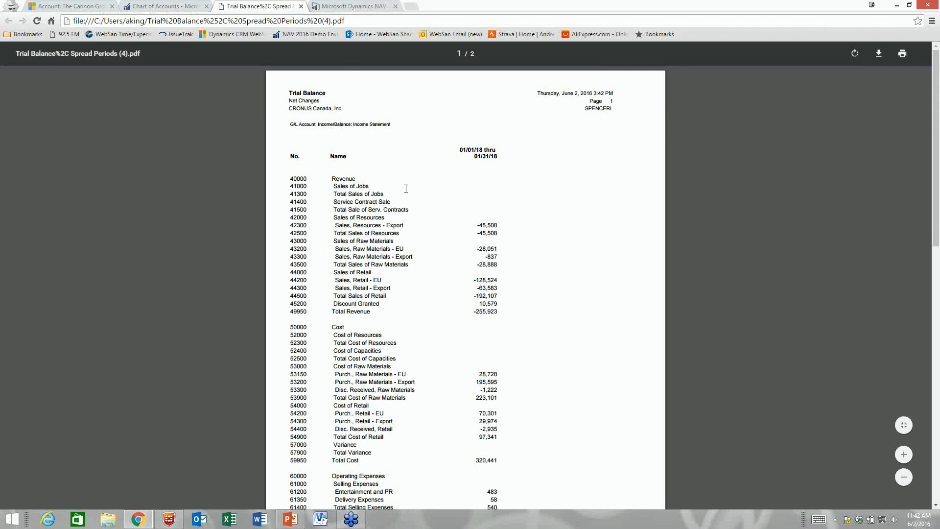
Step: Scroll through both Trial Balance PDF pages down to Net Income 70,068, then close it
scroll(357, 205, down, 2)
scroll(357, 204, down, 6)
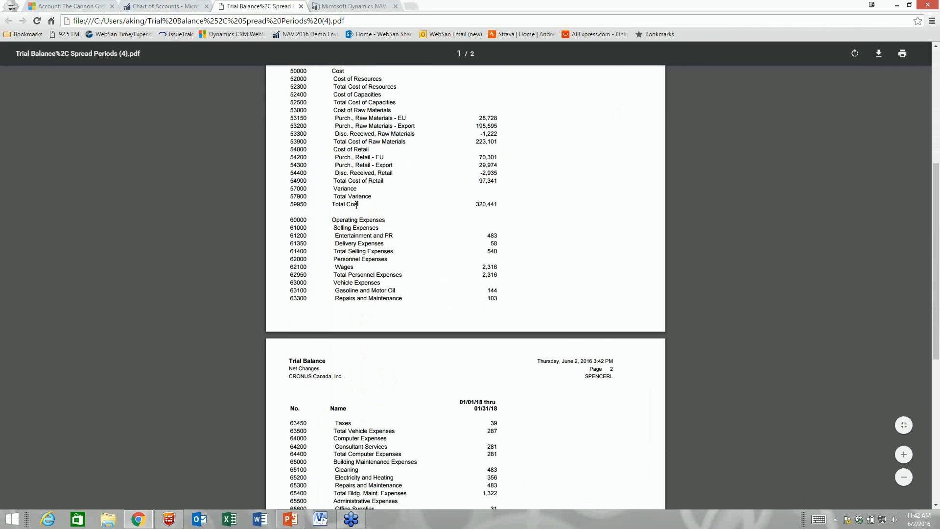
scroll(356, 204, down, 4)
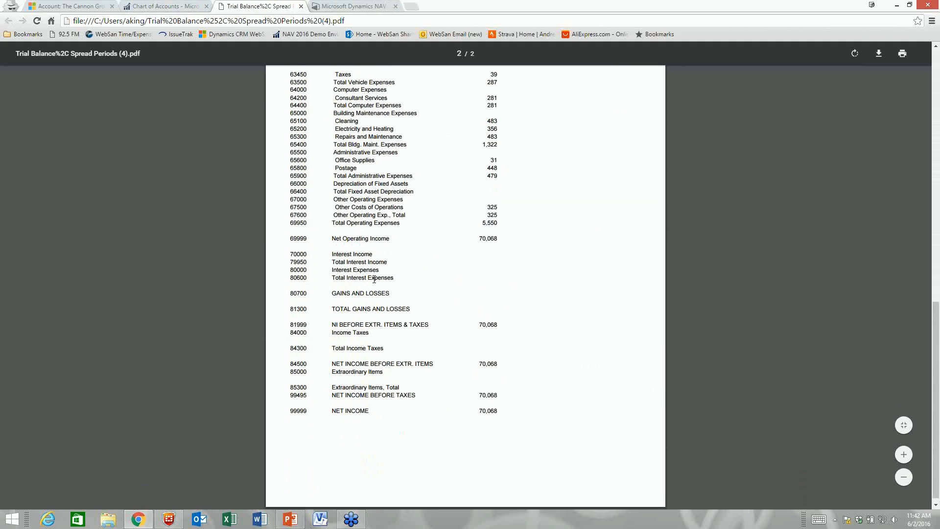
scroll(374, 279, up, 12)
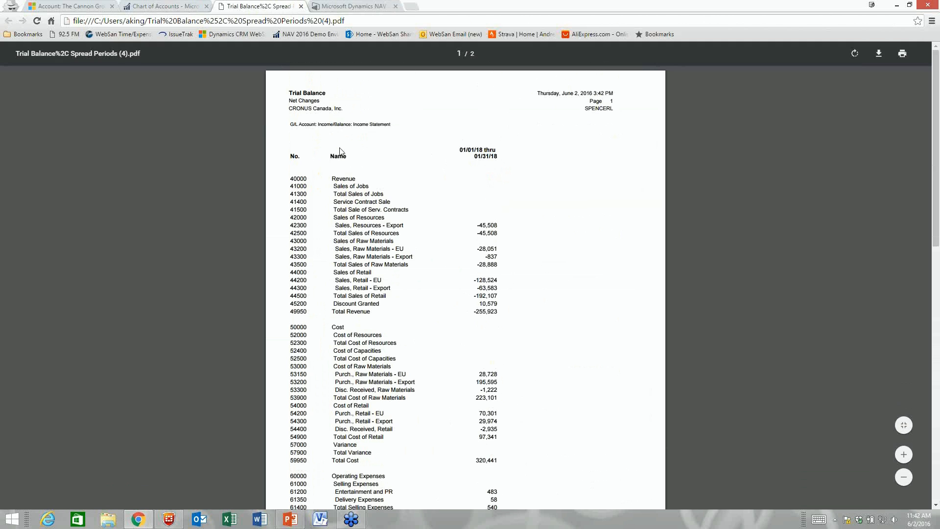
click(301, 6)
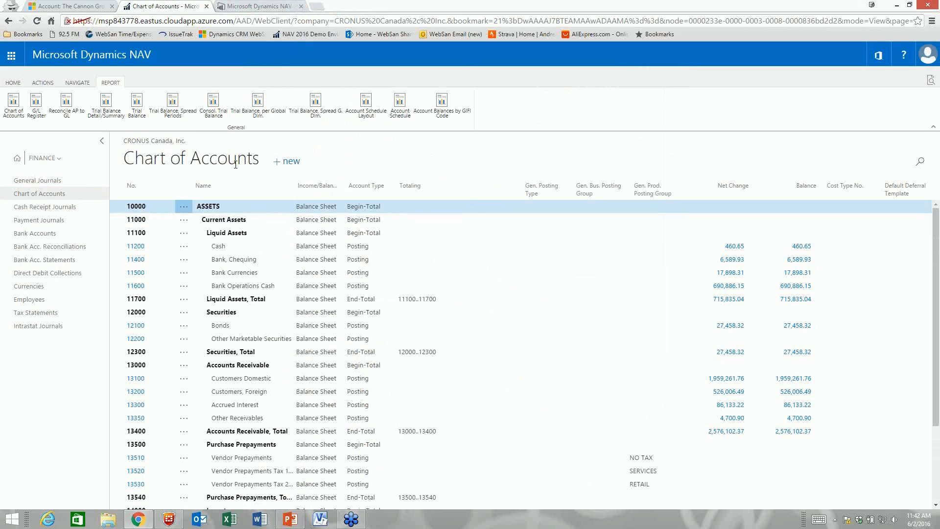
Step: Browse the liability and revenue accounts, then go Home and open Overdue Sales Invoice Amount
key(Down)
key(Down)
key(Down)
key(Down)
key(Down)
key(Down)
key(Down)
key(Down)
key(Down)
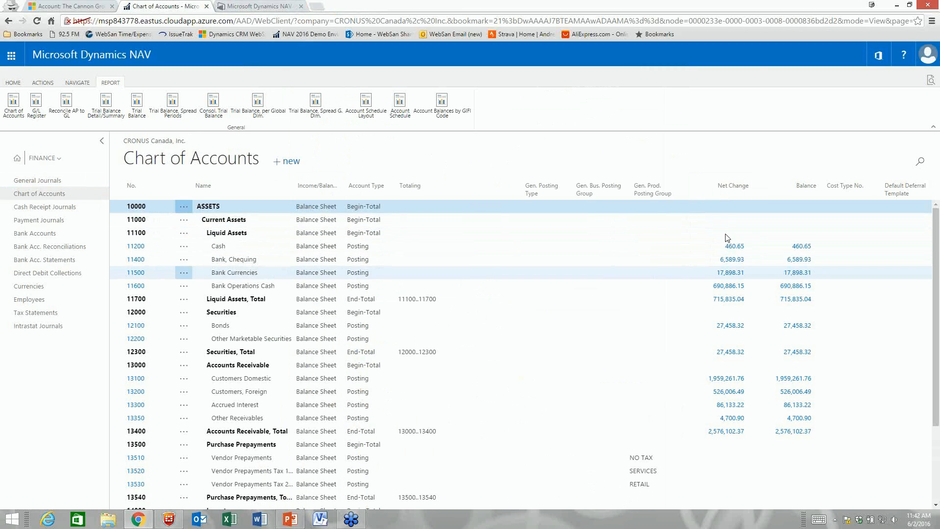
scroll(666, 274, down, 10)
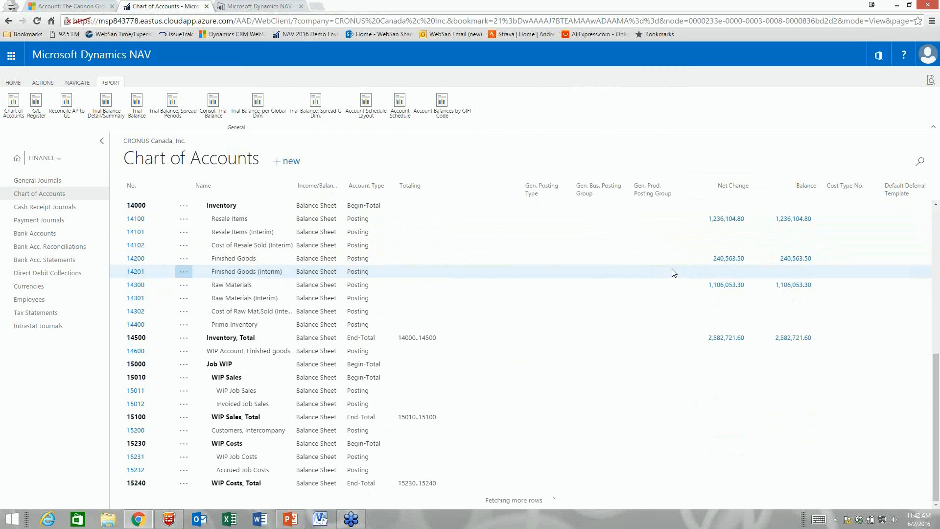
scroll(673, 273, down, 10)
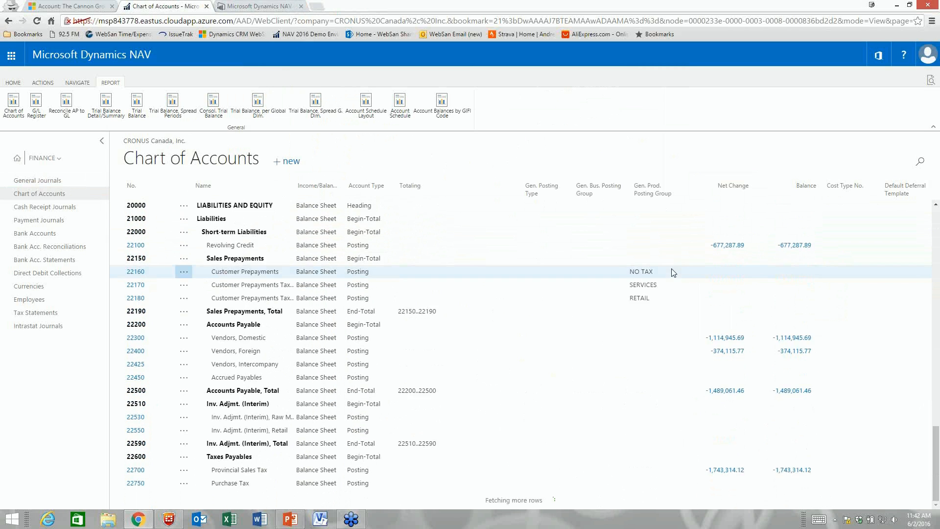
key(Down)
key(Down)
key(Down)
key(Down)
key(Down)
key(Down)
key(Down)
key(Down)
key(Down)
key(Down)
key(Down)
key(Down)
key(Down)
key(Down)
key(Down)
key(Down)
key(Down)
key(Down)
key(Down)
key(Down)
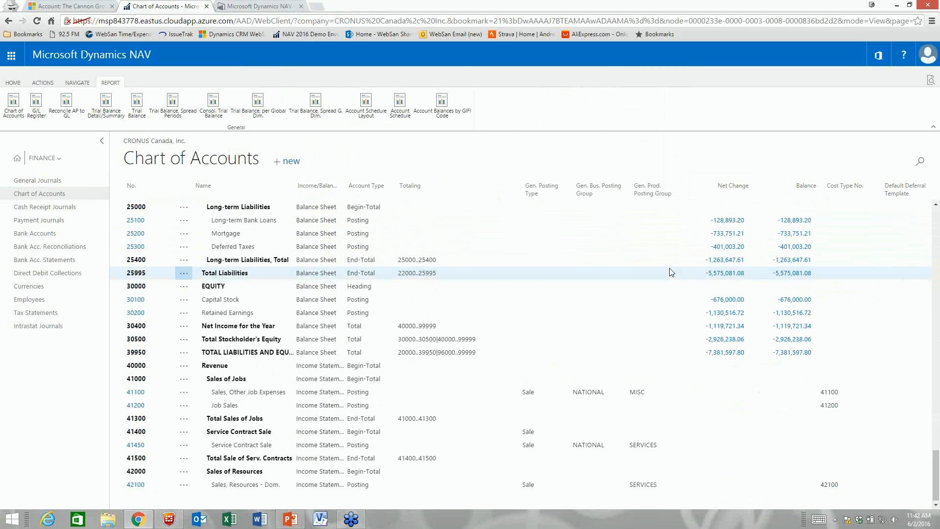
key(Down)
key(Down)
key(Down)
key(Down)
key(Down)
key(Down)
key(Down)
key(Down)
key(Up)
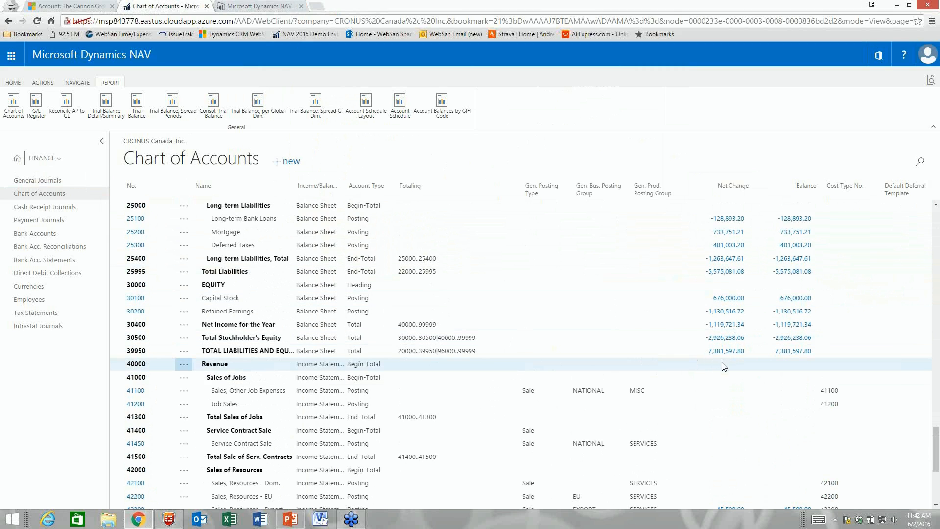
key(Down)
key(Down)
key(Down)
key(Down)
key(Down)
key(Down)
key(Down)
key(Down)
key(Down)
key(Down)
key(Down)
key(Down)
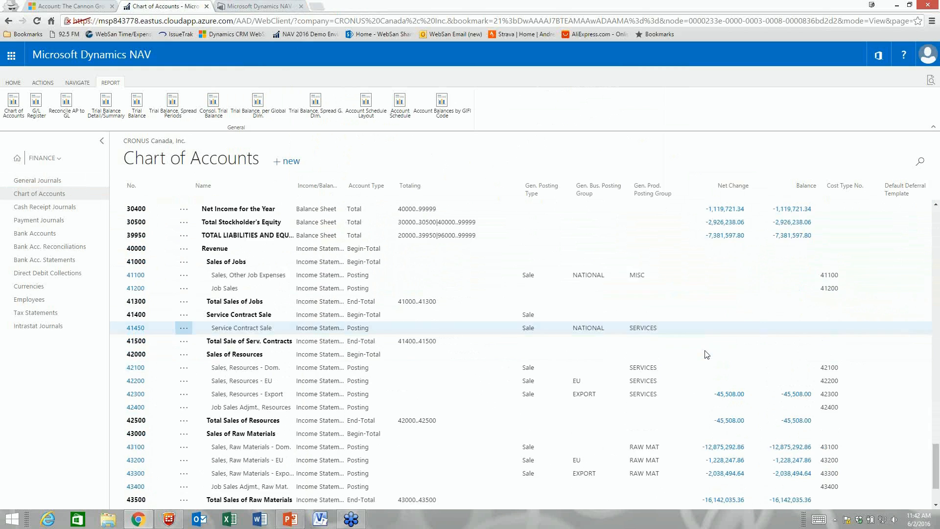
key(Up)
key(Up)
key(Up)
key(Up)
key(Up)
key(Up)
key(Up)
key(Up)
key(Up)
key(Up)
key(Up)
key(Up)
key(Up)
key(Up)
key(Up)
key(Up)
key(Up)
key(Up)
key(Up)
key(Up)
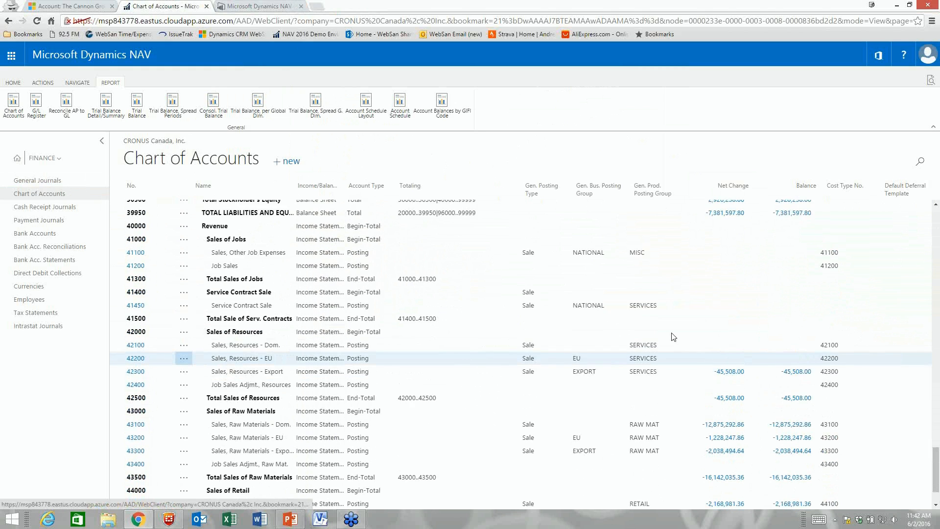
click(17, 158)
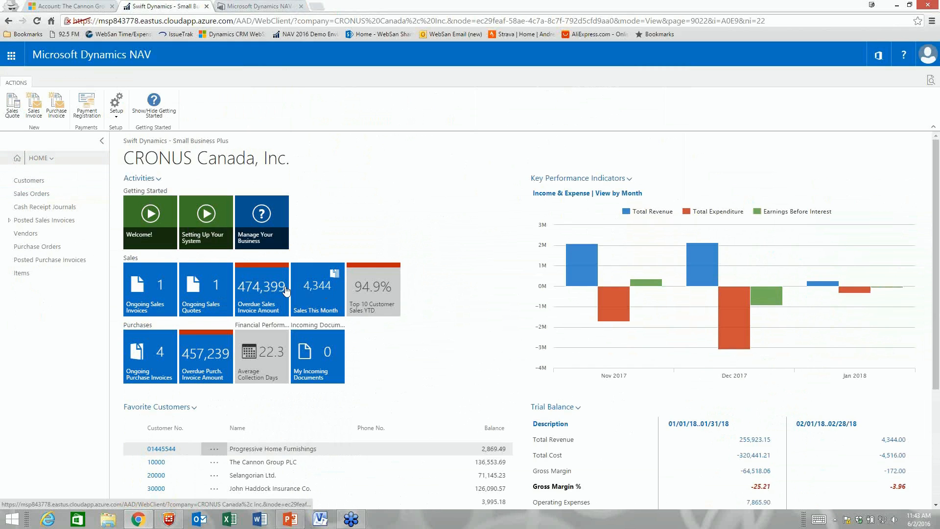
click(251, 288)
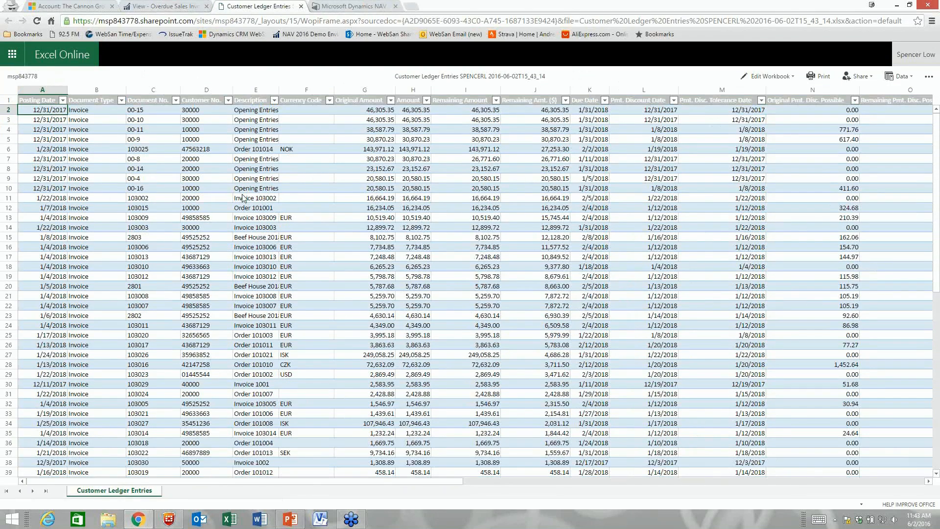
Step: Inspect the Invoice 103002 row's cells E11 and G11 and the data refresh options
click(257, 198)
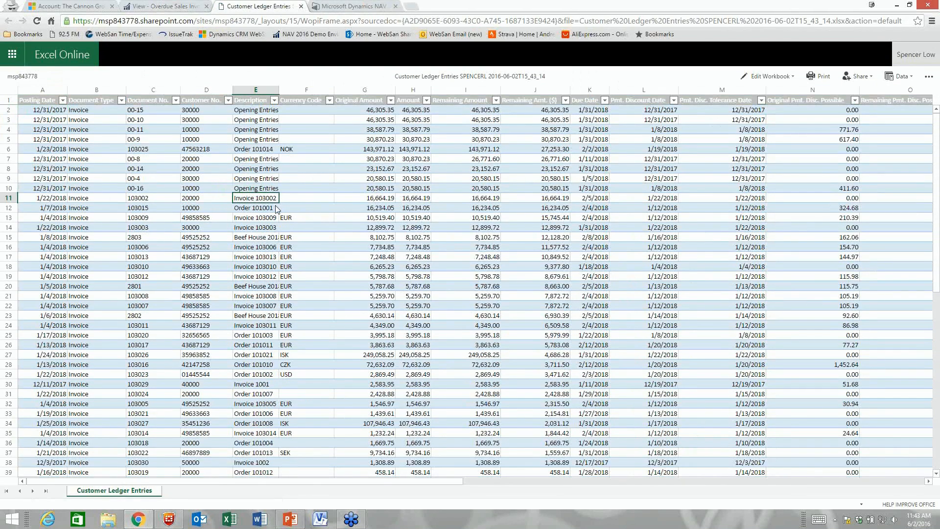
click(389, 199)
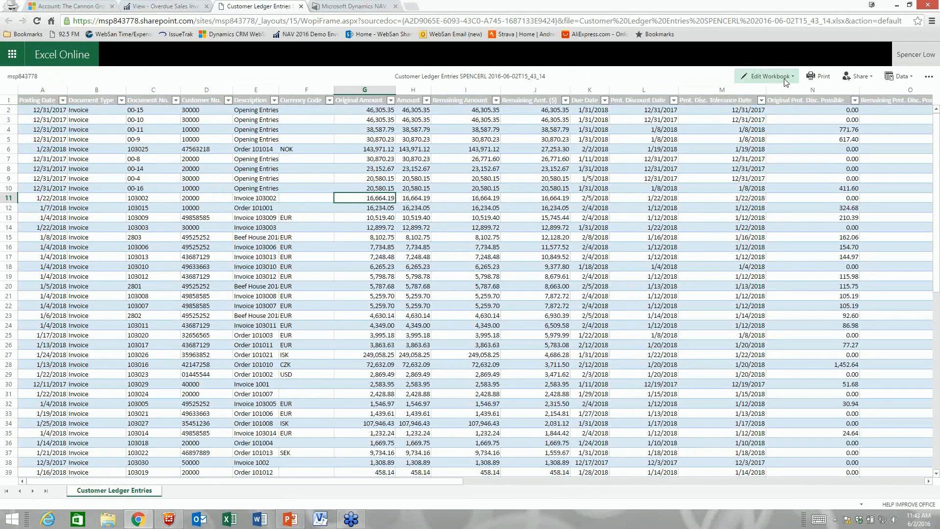
click(897, 80)
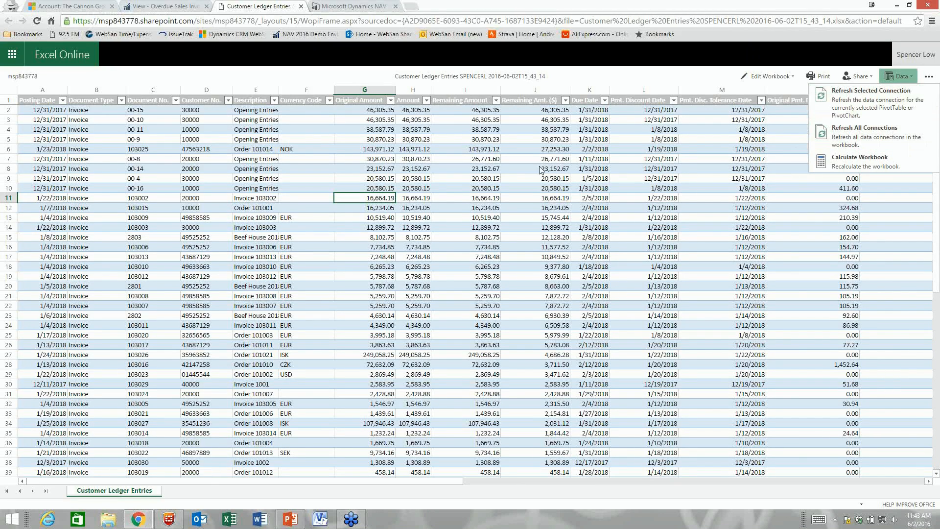
click(398, 169)
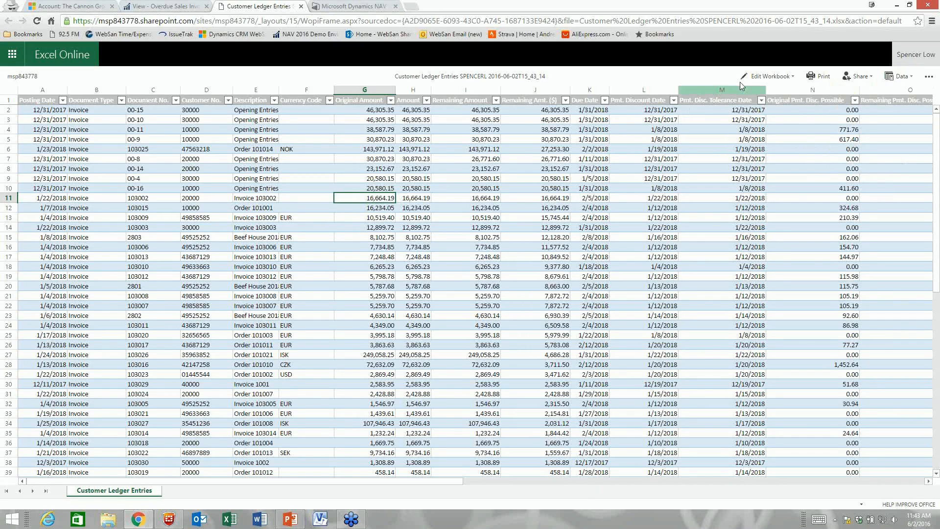
Step: Check the sharing options, choose Edit in Browser, then close the Customer Ledger Entries workbook
click(858, 76)
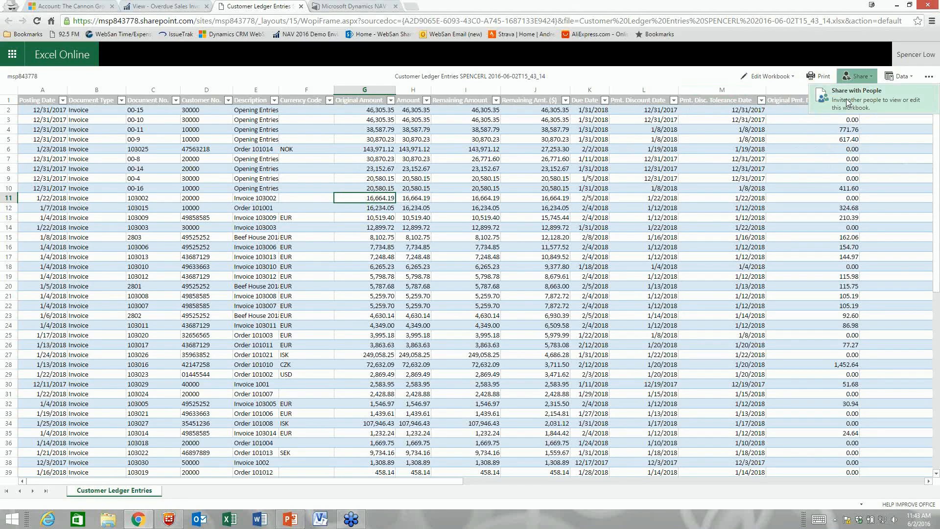
click(769, 76)
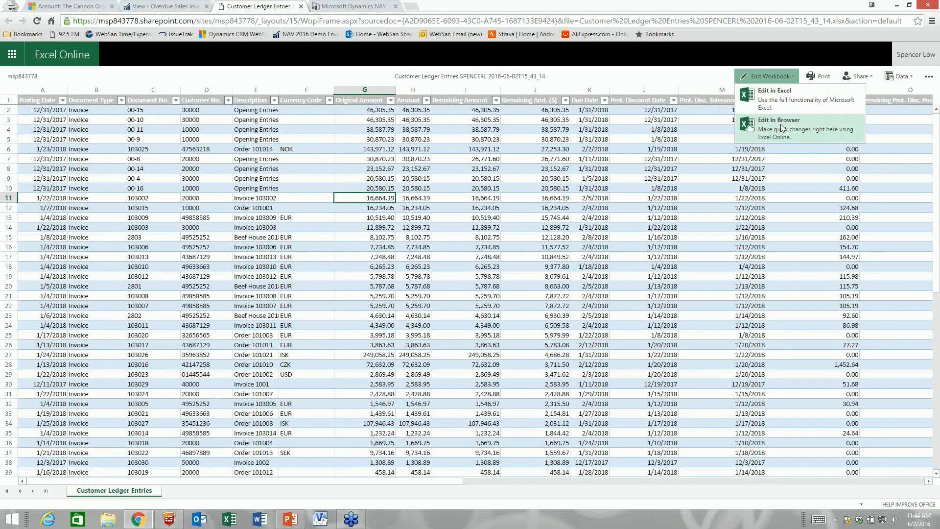
click(781, 124)
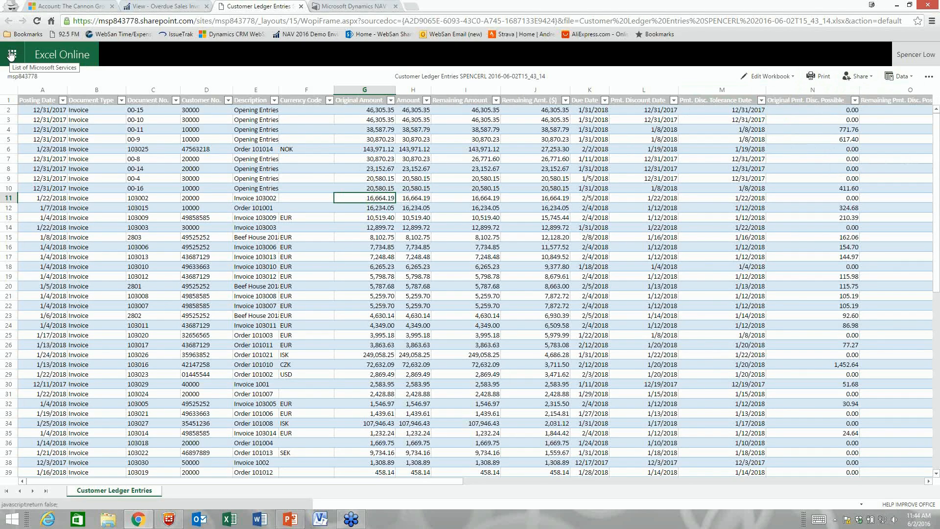
click(301, 7)
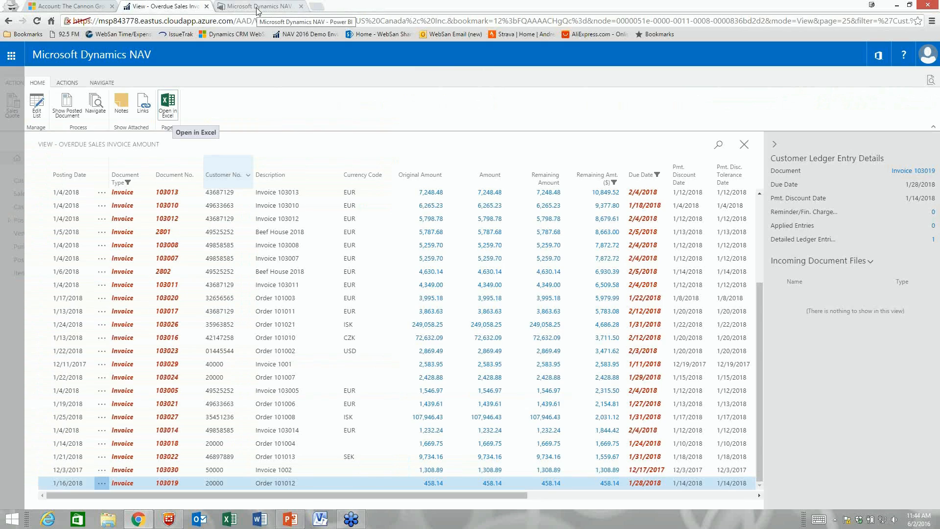
Step: Switch to the Microsoft Dynamics NAV – Power BI browser tab
click(257, 10)
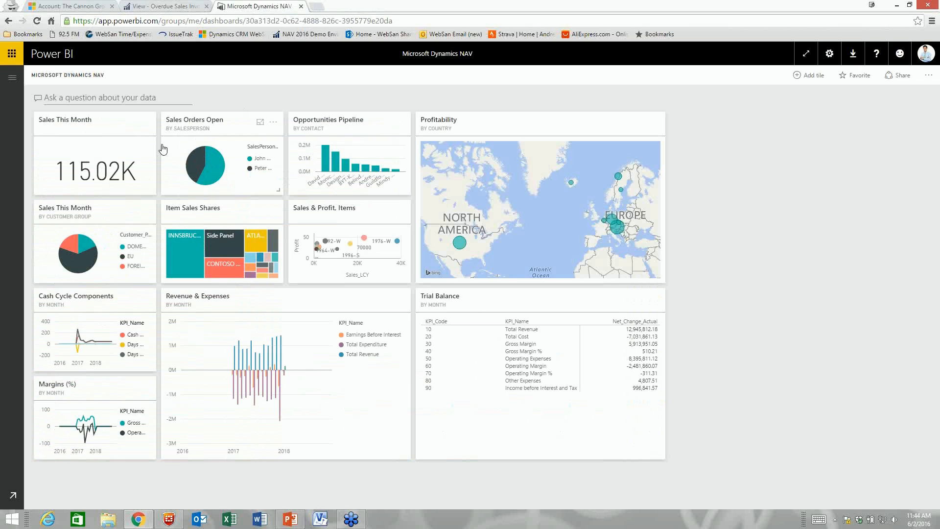
Step: Open the Finance report from the Revenue & Expenses tile
click(363, 355)
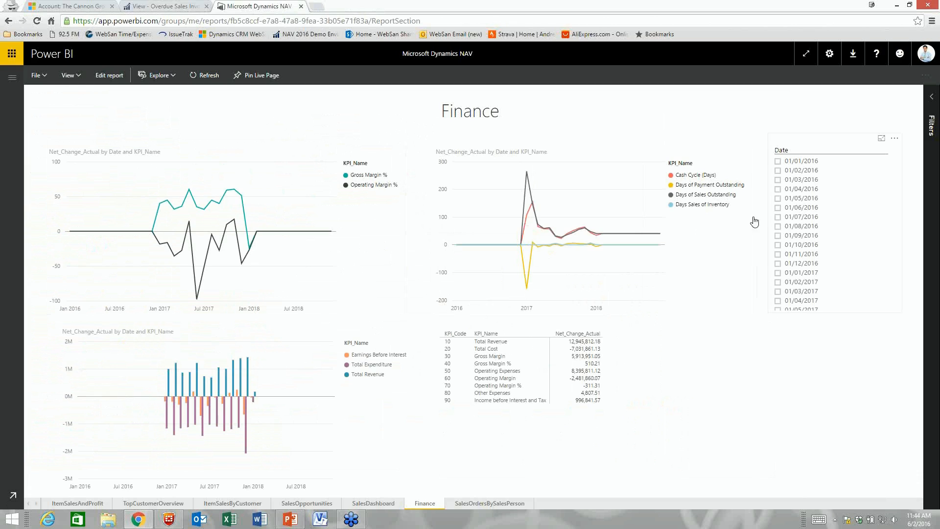
scroll(797, 251, down, 6)
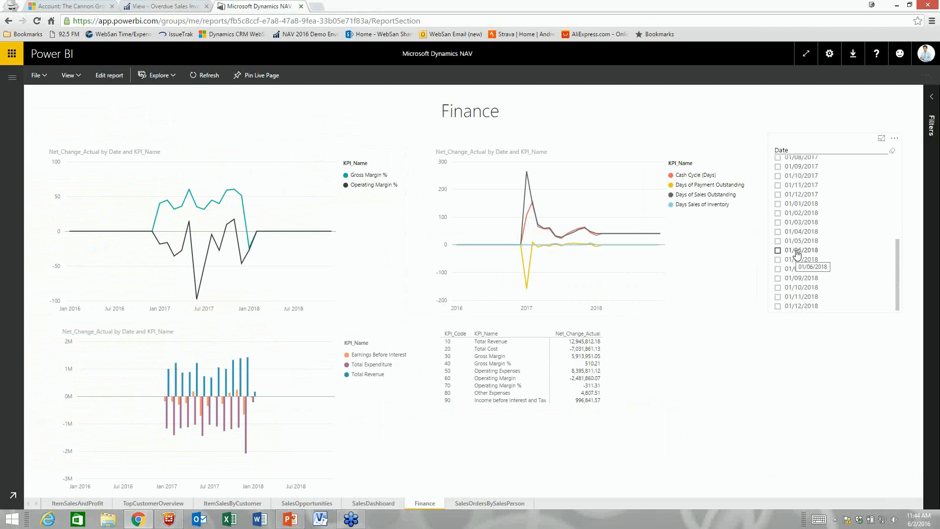
scroll(797, 251, up, 2)
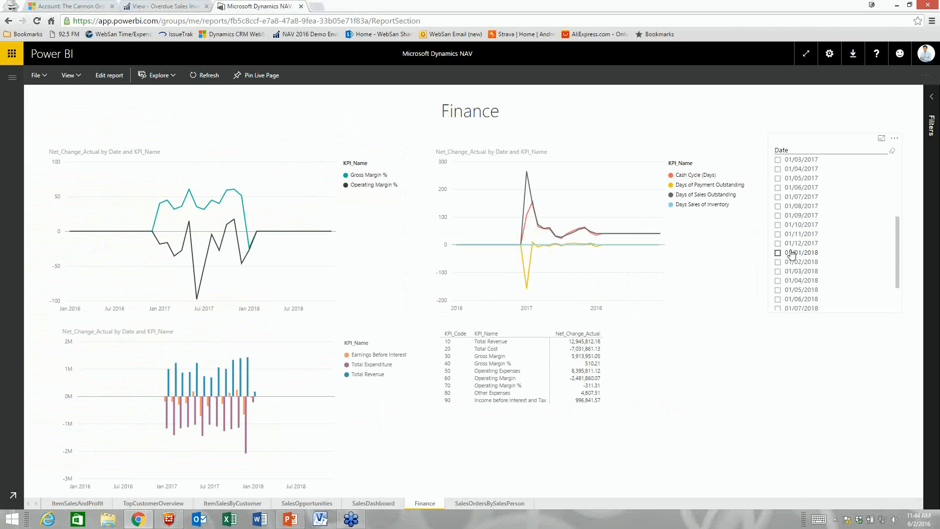
Step: Filter the Finance report to November, then December 2017, cross-filtering by Total Revenue
click(778, 234)
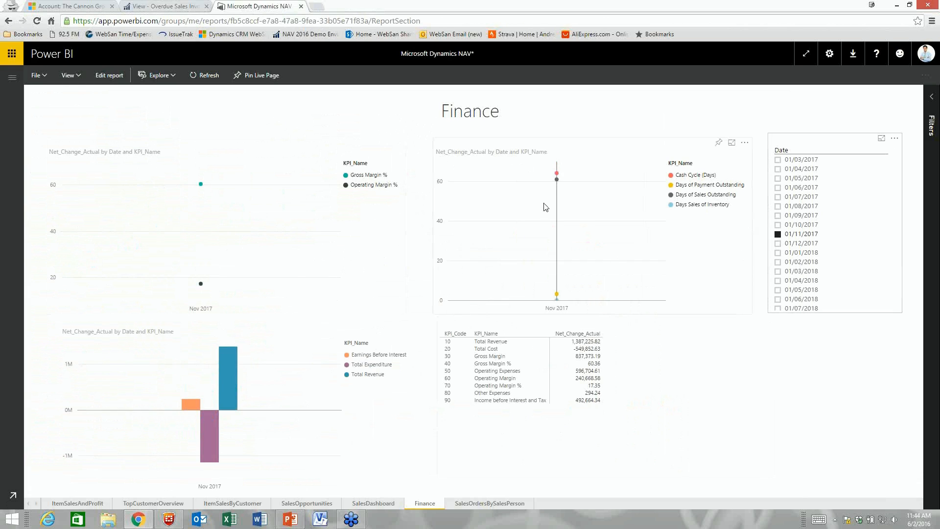
mouse_move(551, 214)
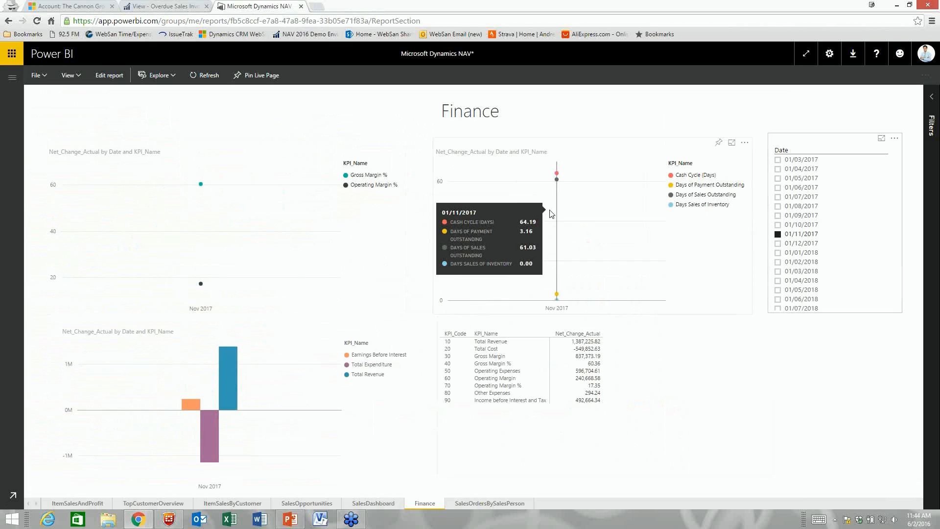
mouse_move(234, 387)
click(234, 377)
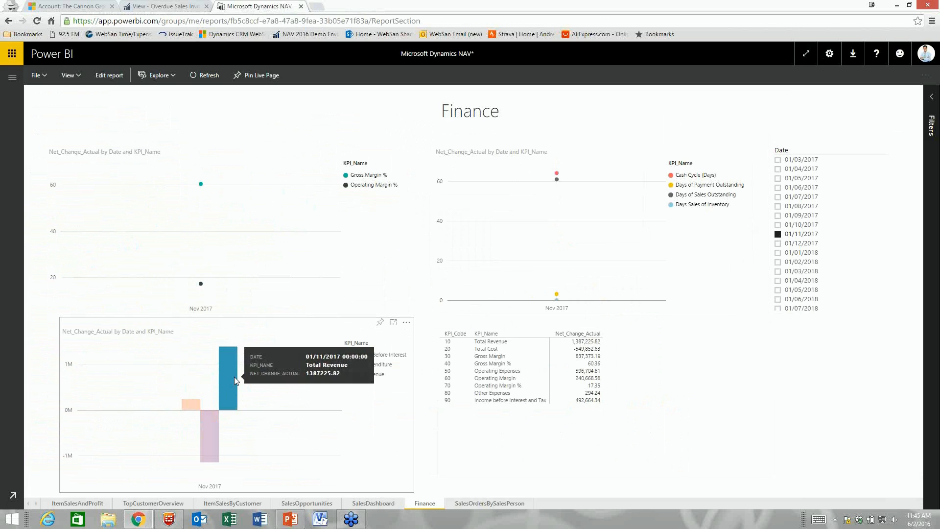
click(778, 243)
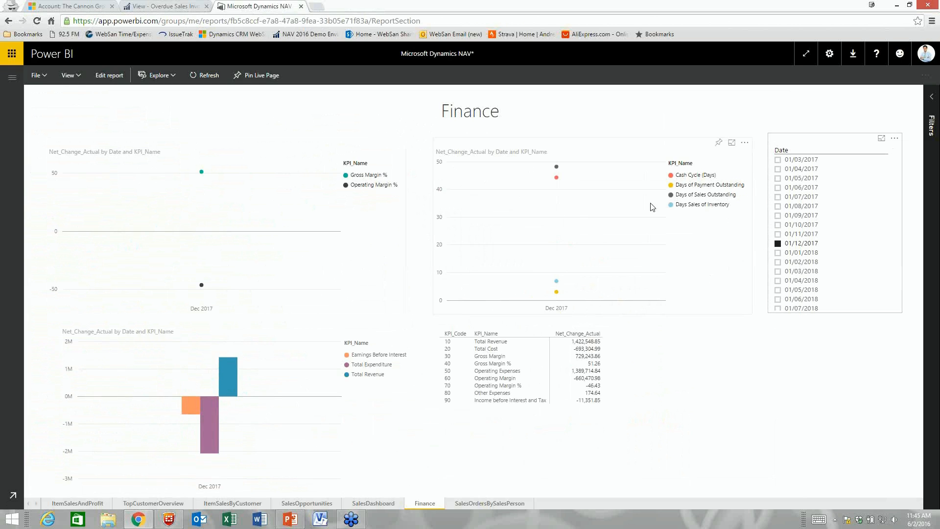
click(255, 503)
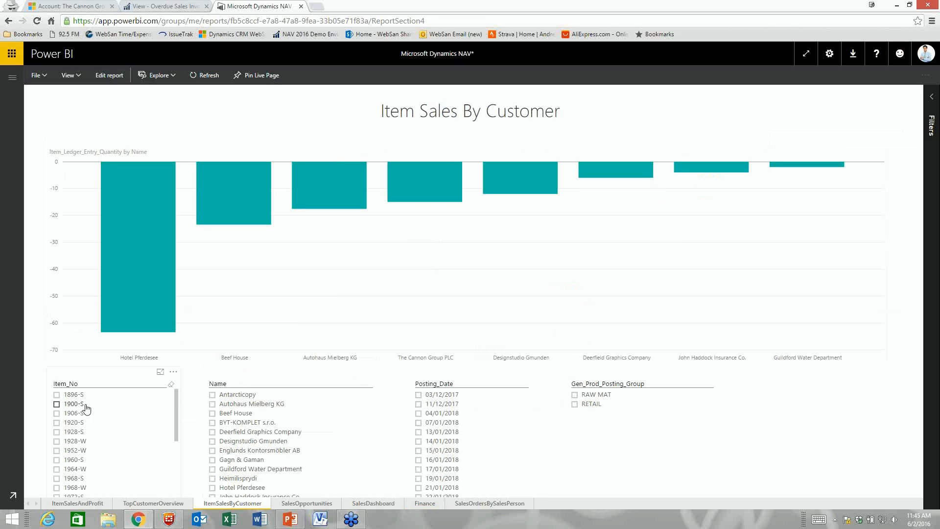
Step: Try item filters 1896-S and 1988-W and highlight Hotel Pferdesee's sales quantities
scroll(68, 445, down, 3)
scroll(69, 452, up, 3)
click(57, 395)
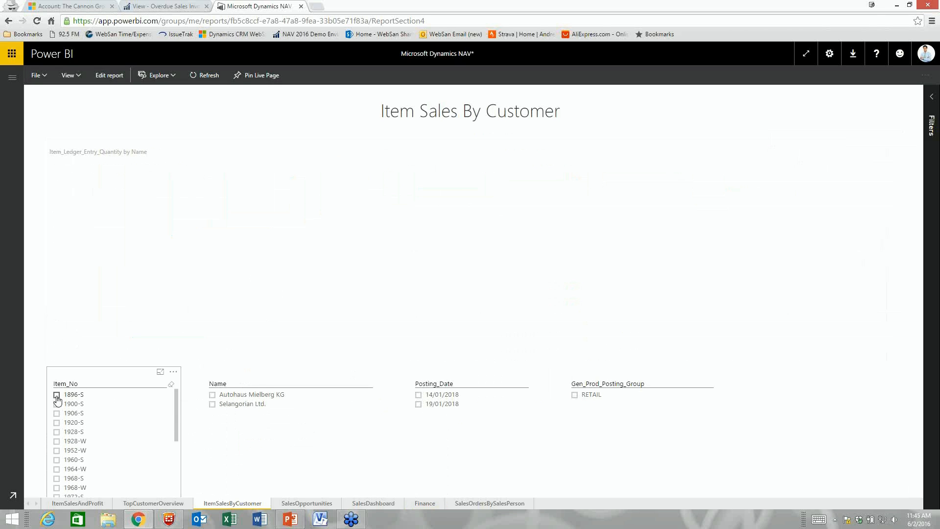
click(57, 397)
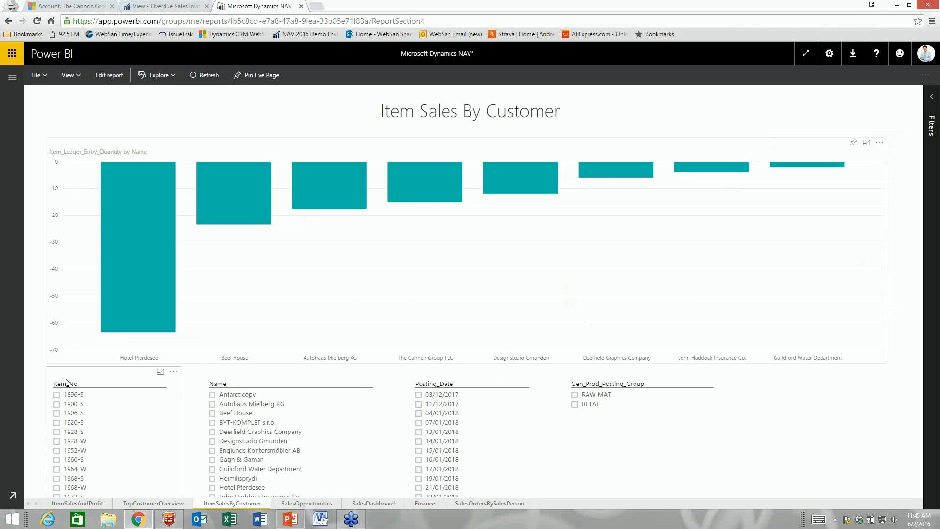
click(126, 284)
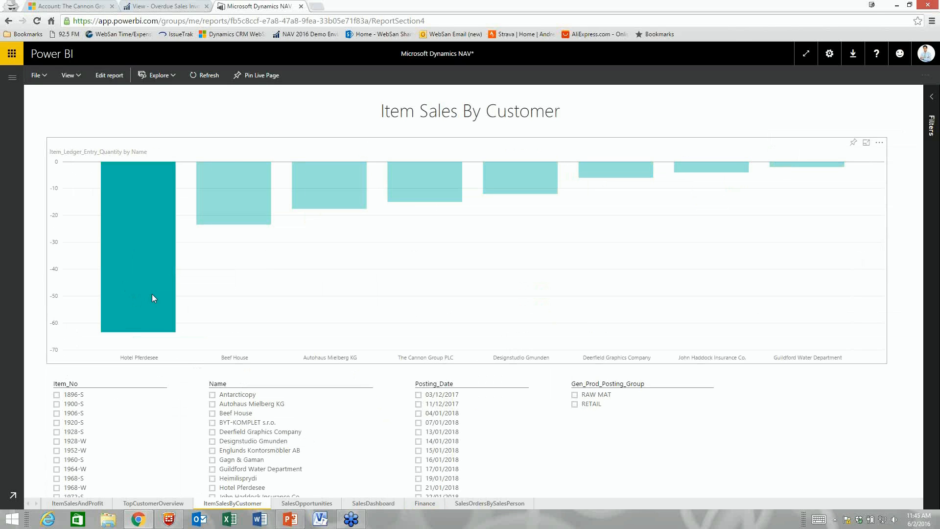
scroll(145, 392, down, 3)
scroll(145, 395, up, 1)
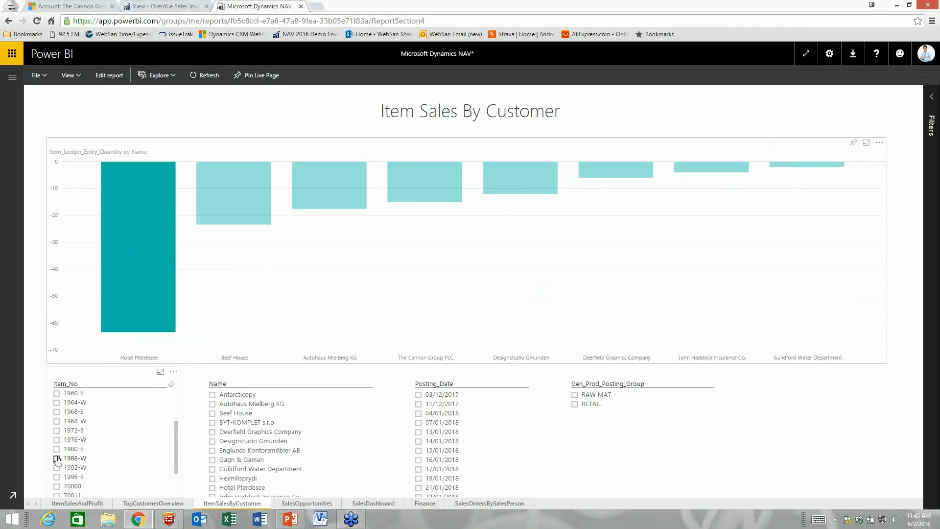
click(57, 459)
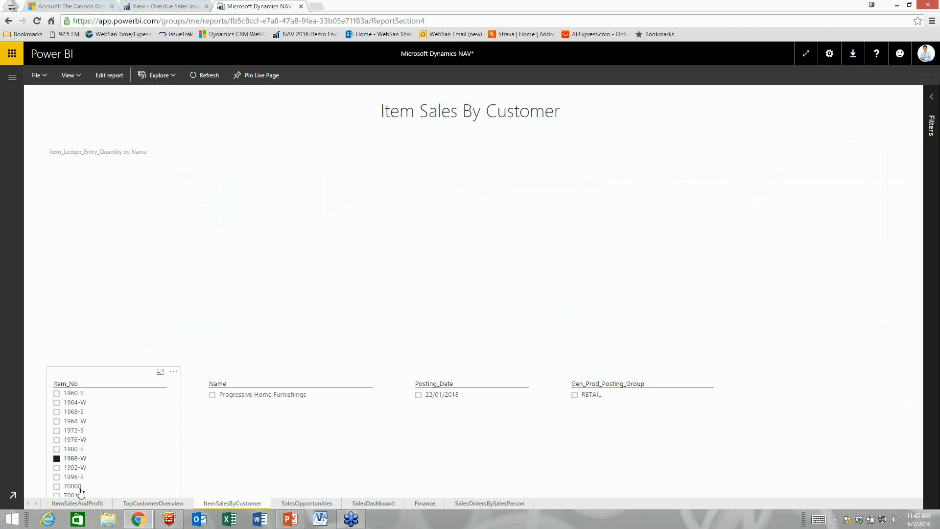
click(57, 458)
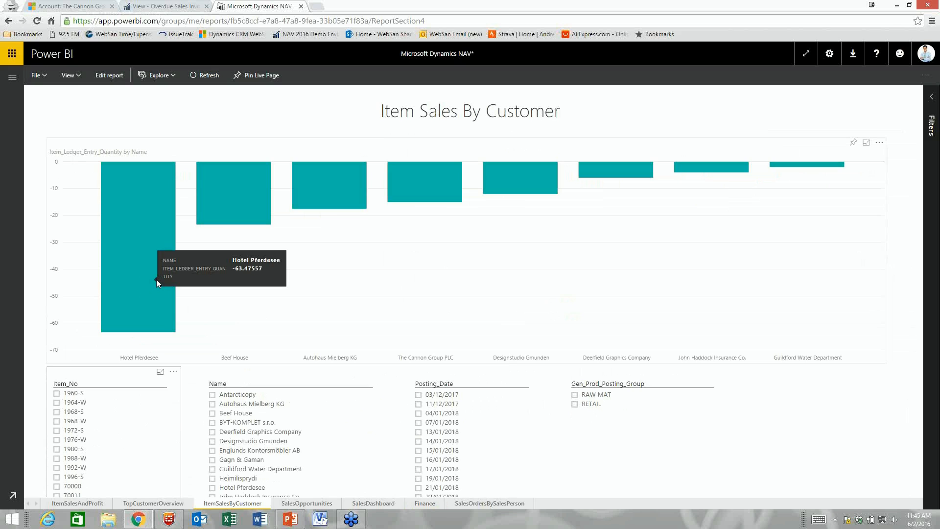
click(164, 242)
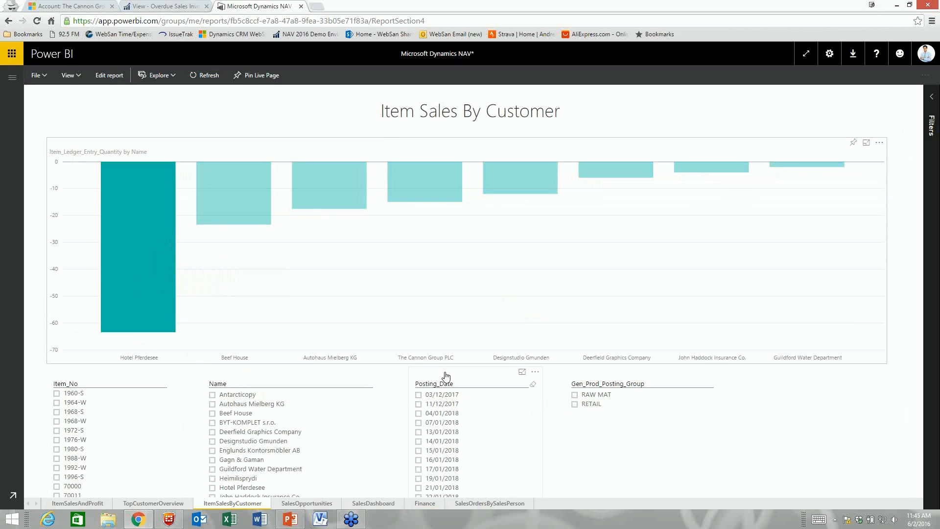
Step: Filter the page to the RAW MAT posting group, toggling item 70000 on and off
click(574, 395)
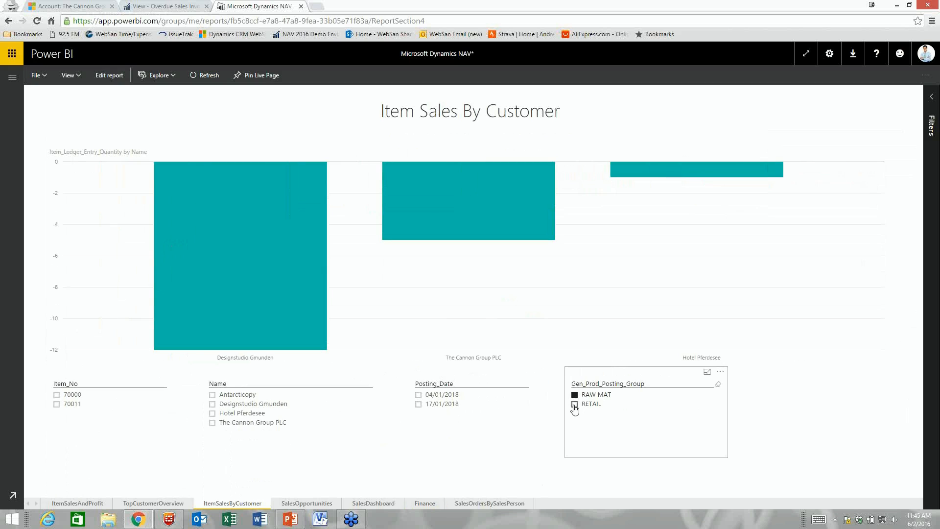
click(57, 395)
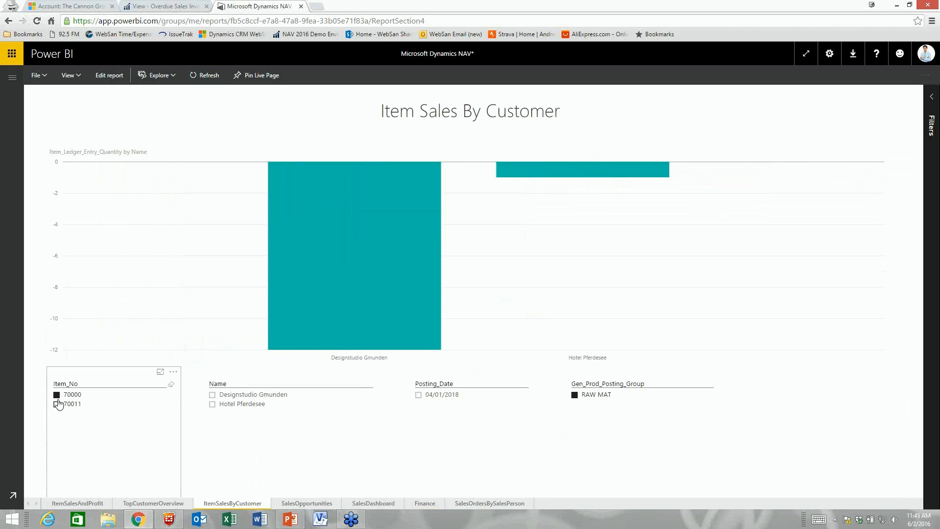
click(58, 397)
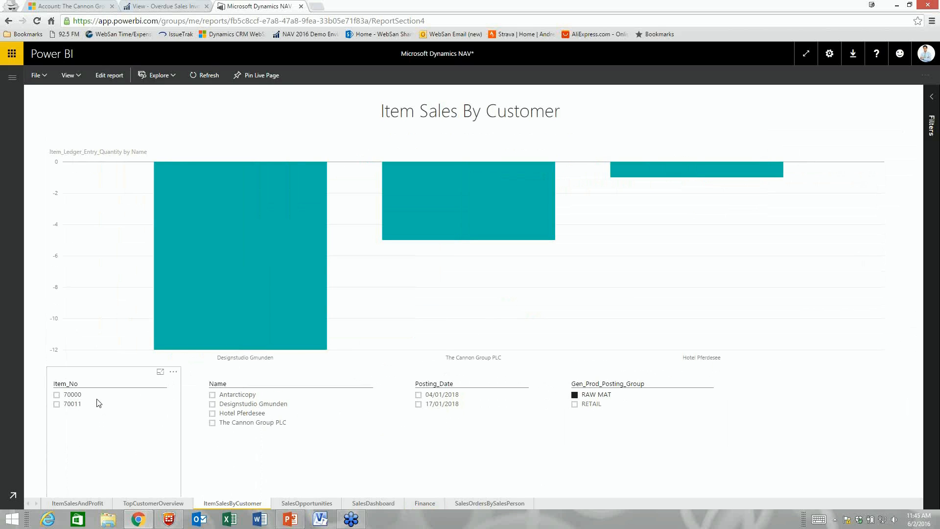
click(12, 77)
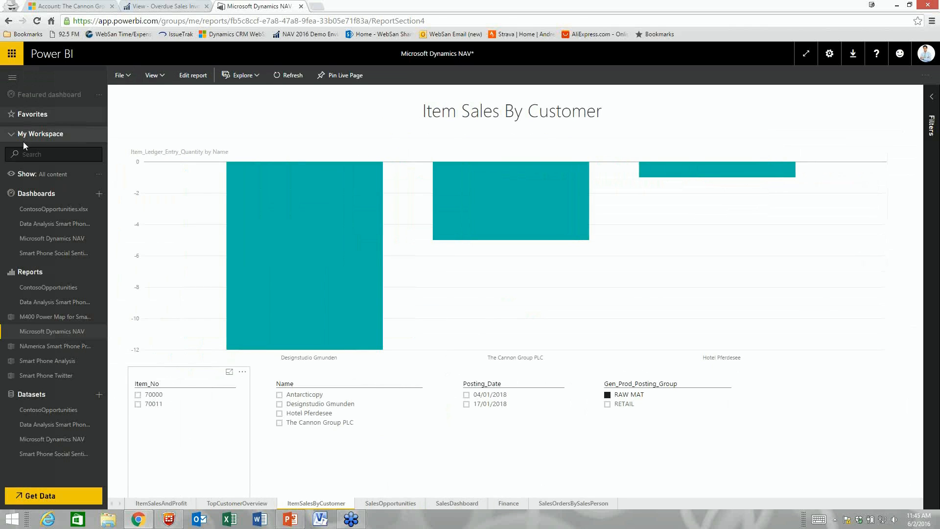
Step: Open the Sales Dashboard from the customer-group tile, try Iceland and salesperson filters, then return
click(40, 239)
click(223, 204)
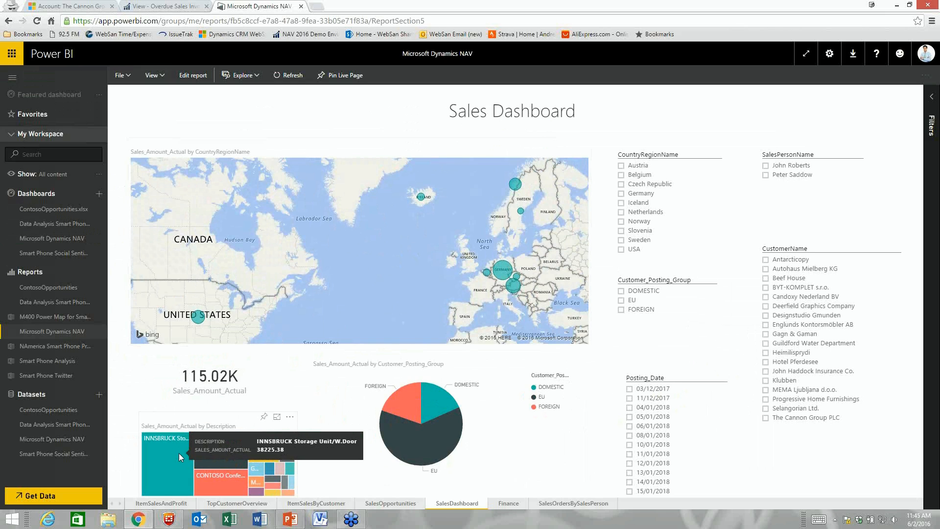
click(620, 202)
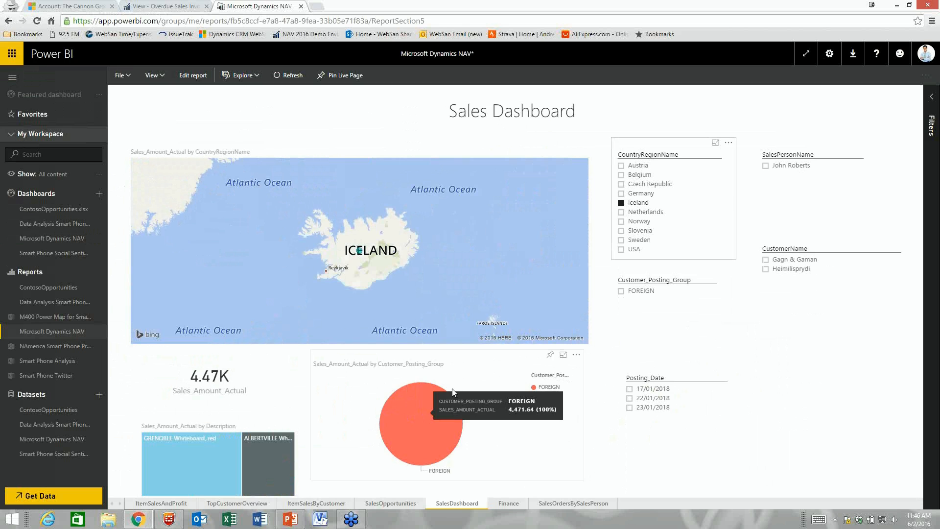
click(616, 202)
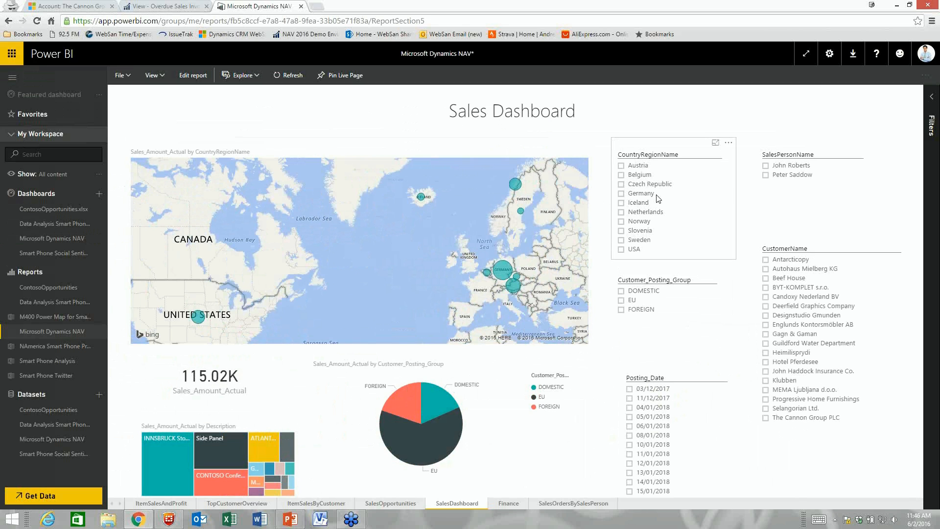
click(765, 166)
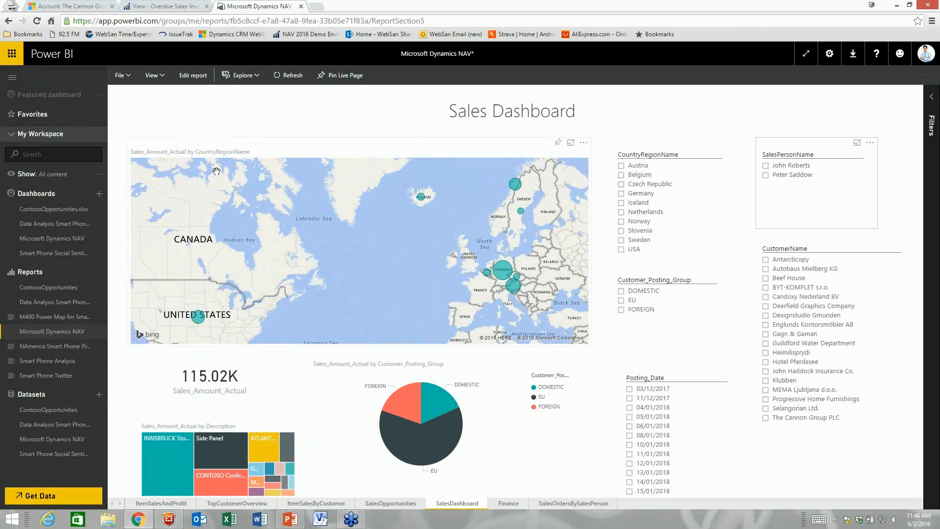
click(53, 238)
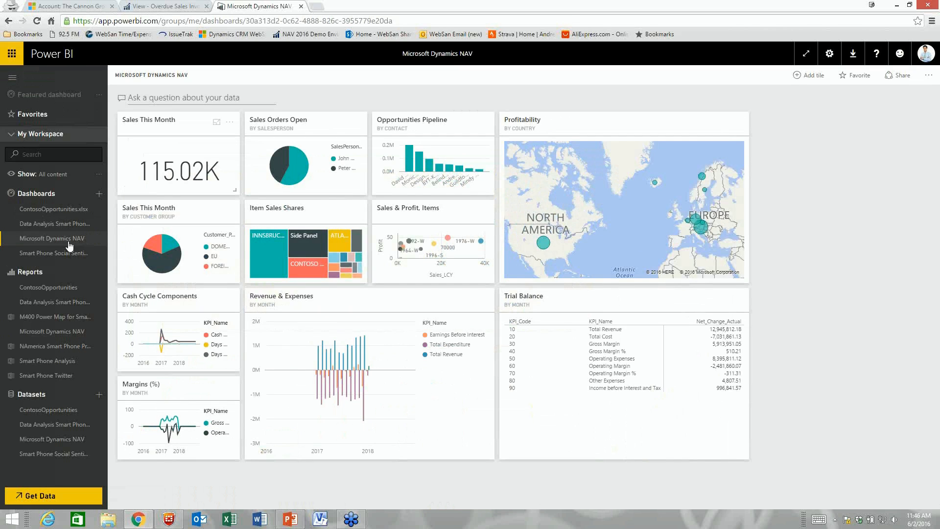
Step: Ask Q&A 'show as a map sales amount actual by city'
click(201, 97)
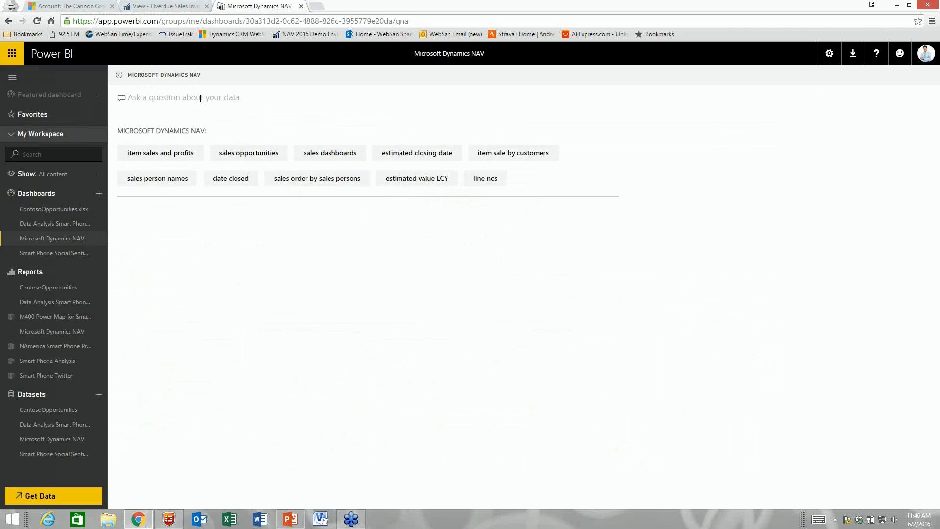
text(show )
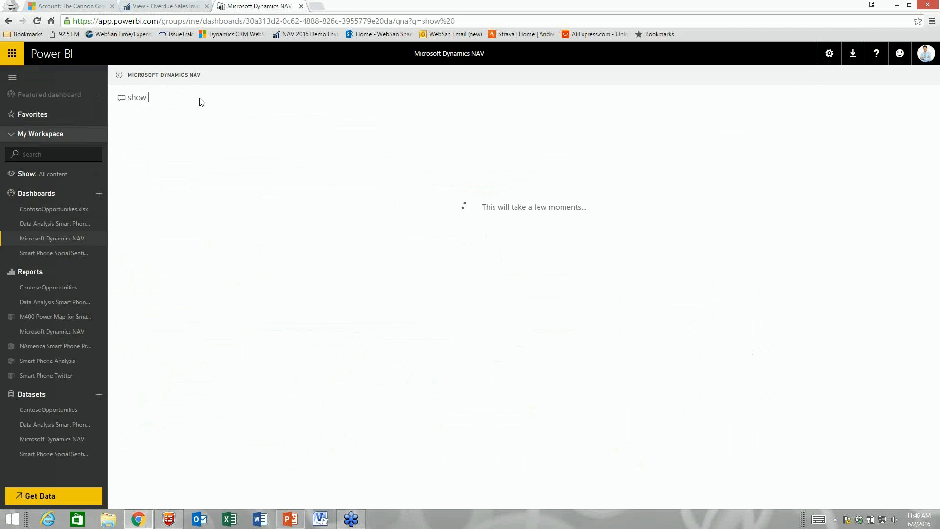
text(as a map)
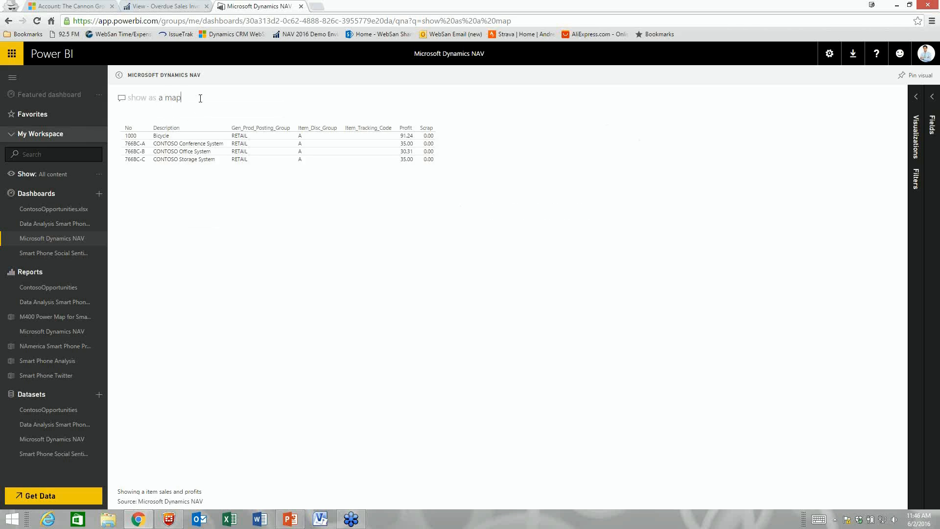
text( sal)
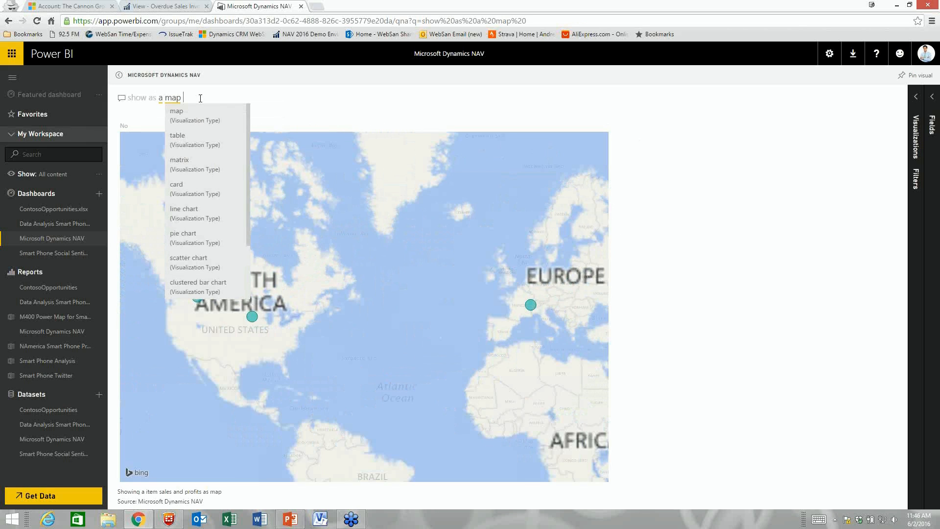
text(es amou)
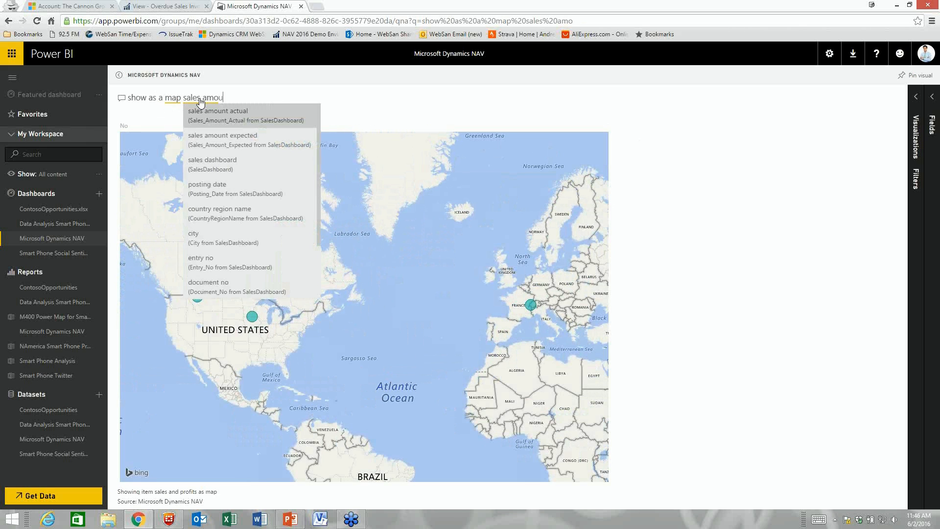
text(nt by country)
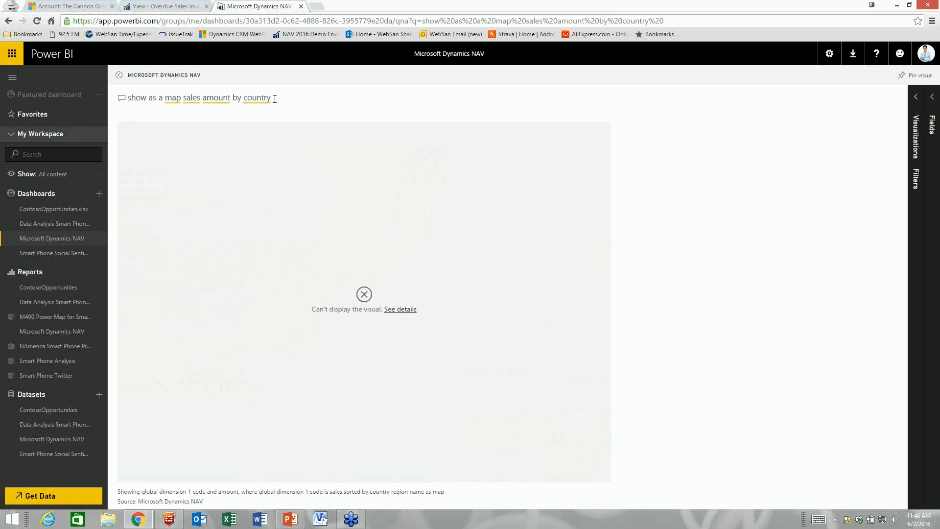
key(BackSpace)
key(BackSpace)
key(BackSpace)
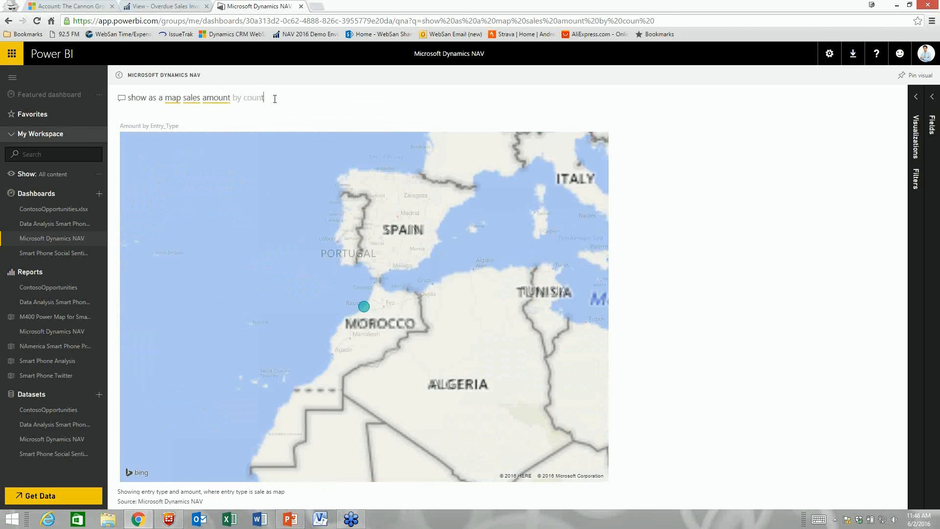
text(ry)
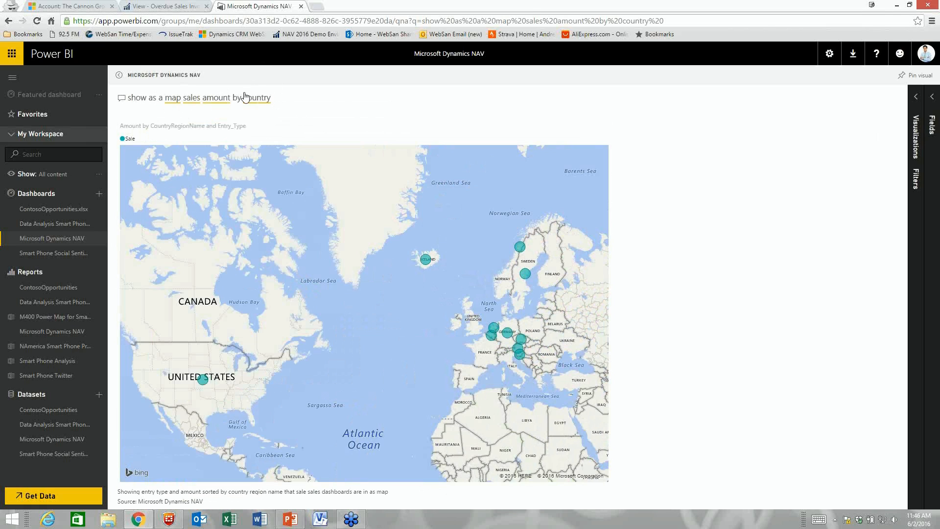
drag(233, 97, 318, 98)
text(actual by cit)
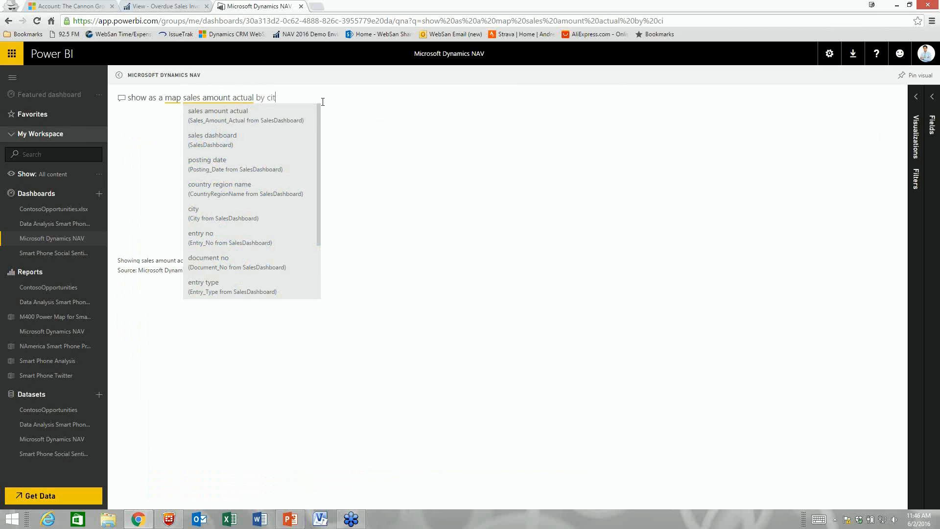
text(y)
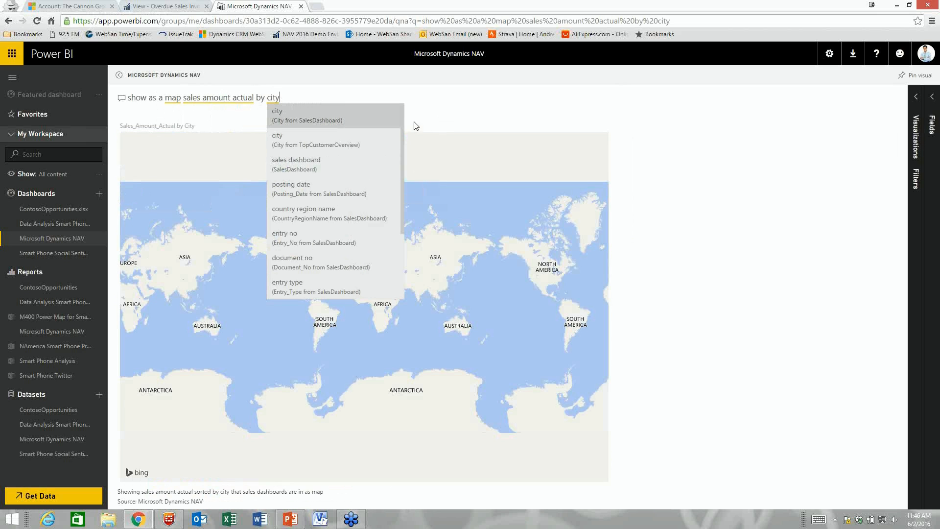
click(437, 120)
Step: Zoom the city map in on the eastern United States
scroll(307, 286, up, 2)
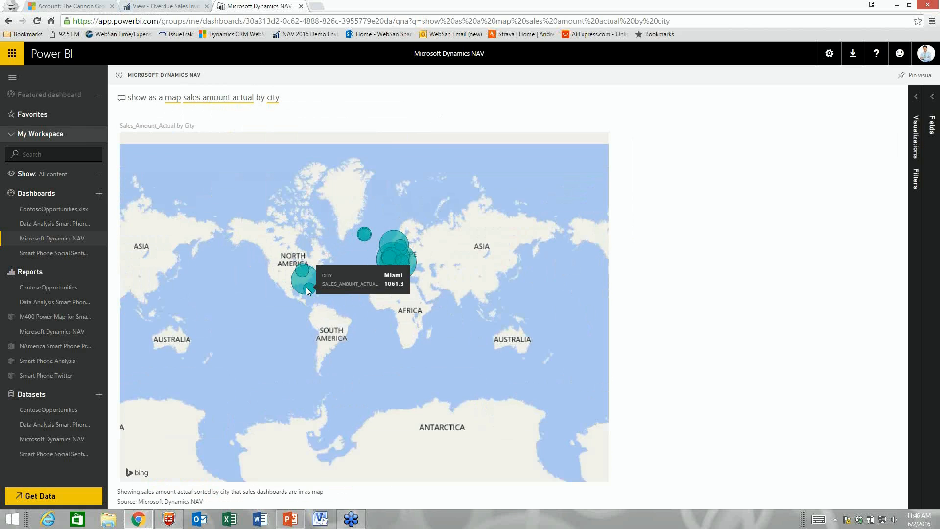
scroll(309, 289, up, 5)
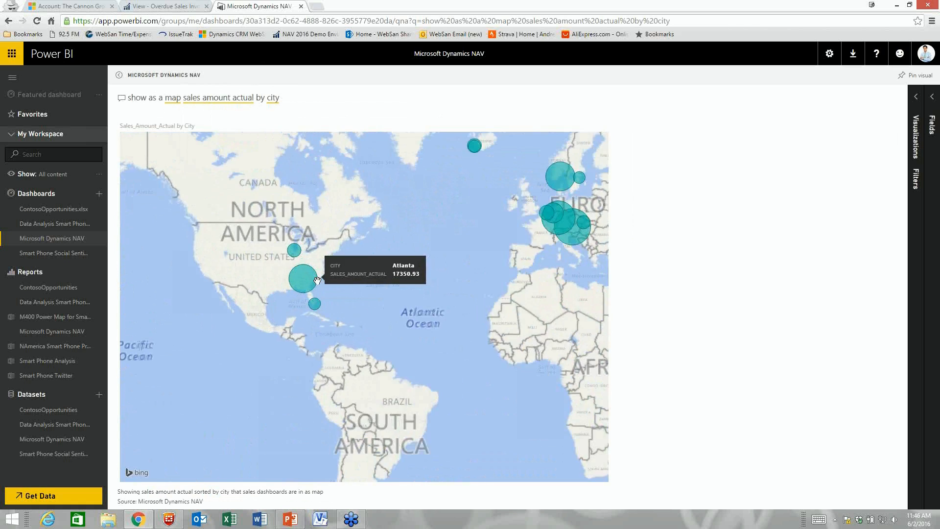
scroll(308, 279, down, 3)
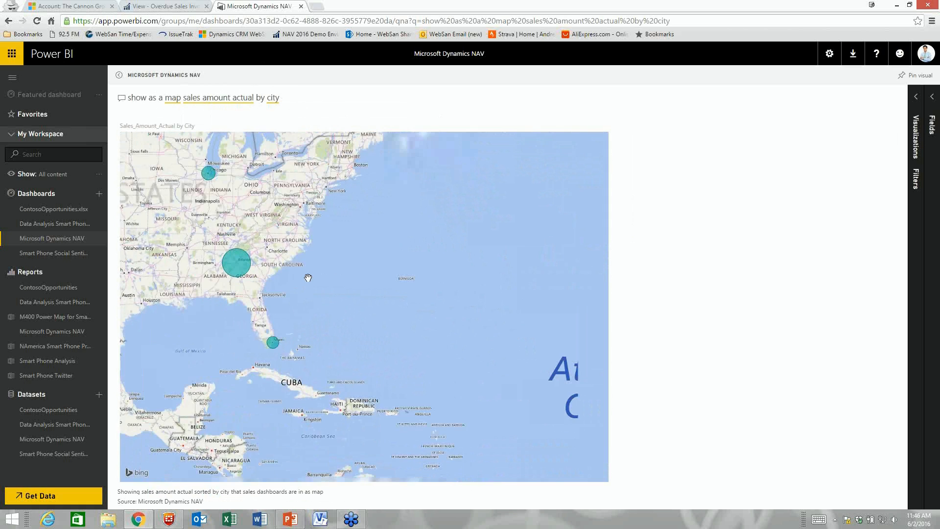
mouse_move(262, 268)
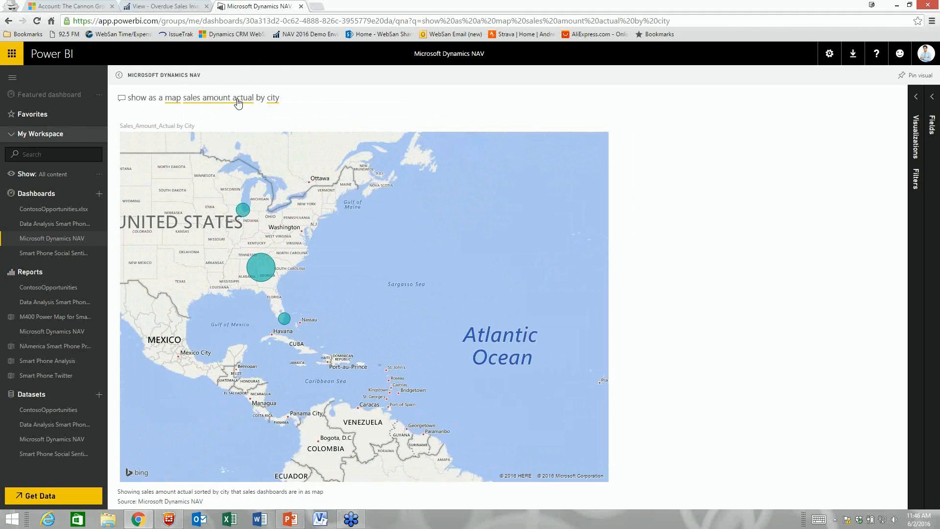
drag(282, 98, 112, 88)
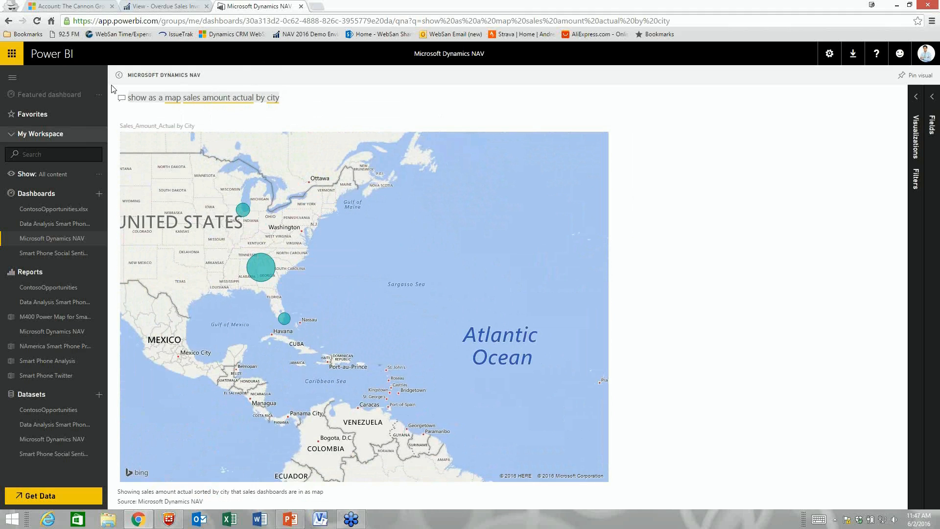
Step: Ask Q&A for 'sales amount actual by customer for 2017'
text(sales amount actual by customer)
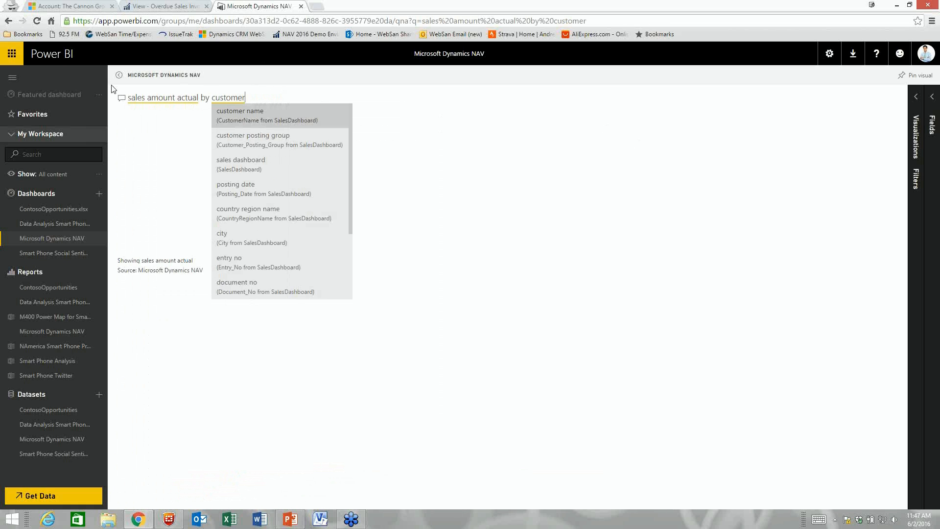
text( for 2015)
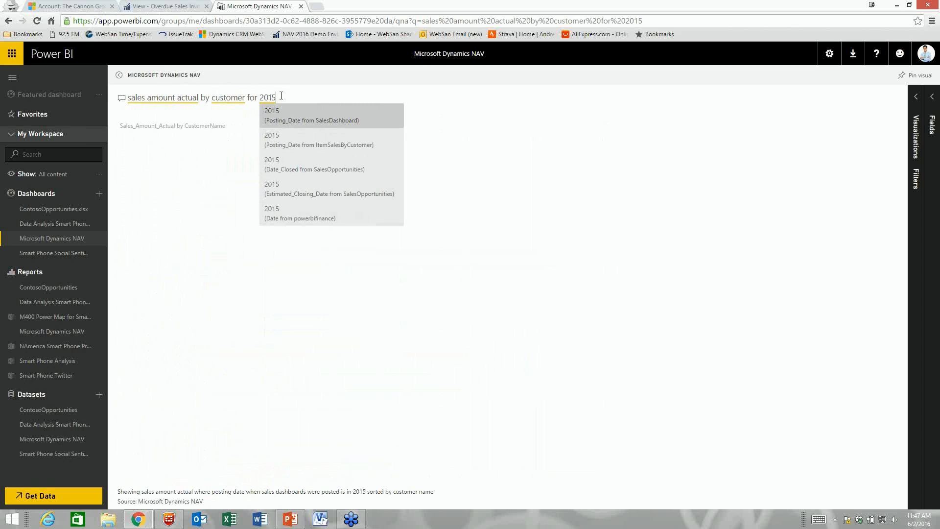
click(273, 111)
key(BackSpace)
text(7)
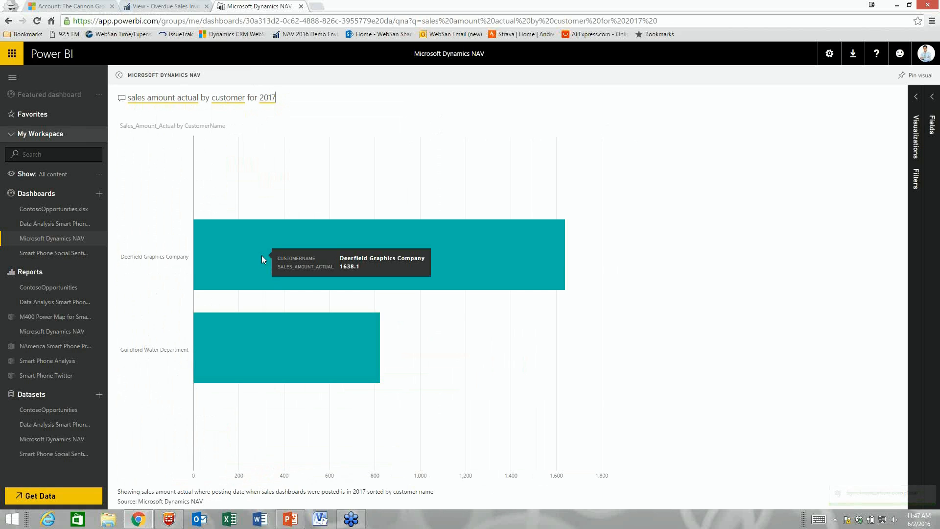
Step: Try pie, treemap and bar visuals, then settle on a column chart
click(918, 97)
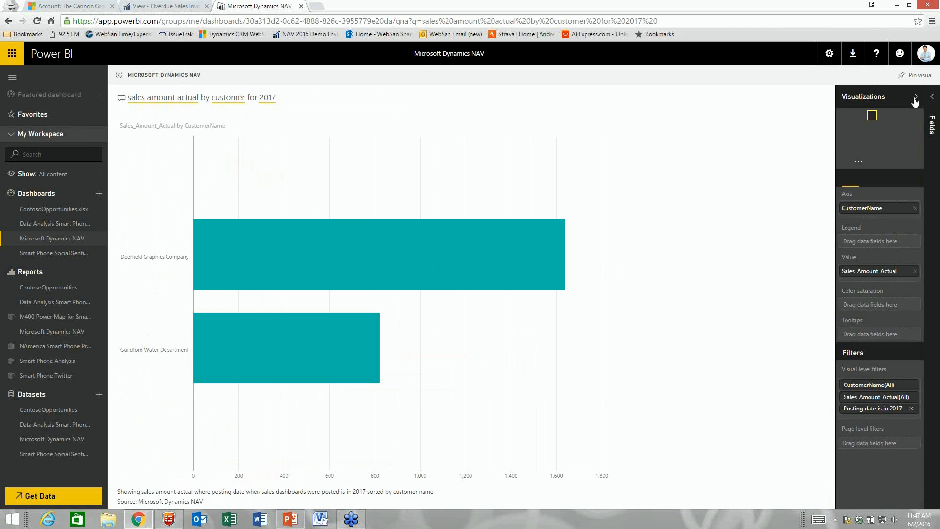
click(859, 140)
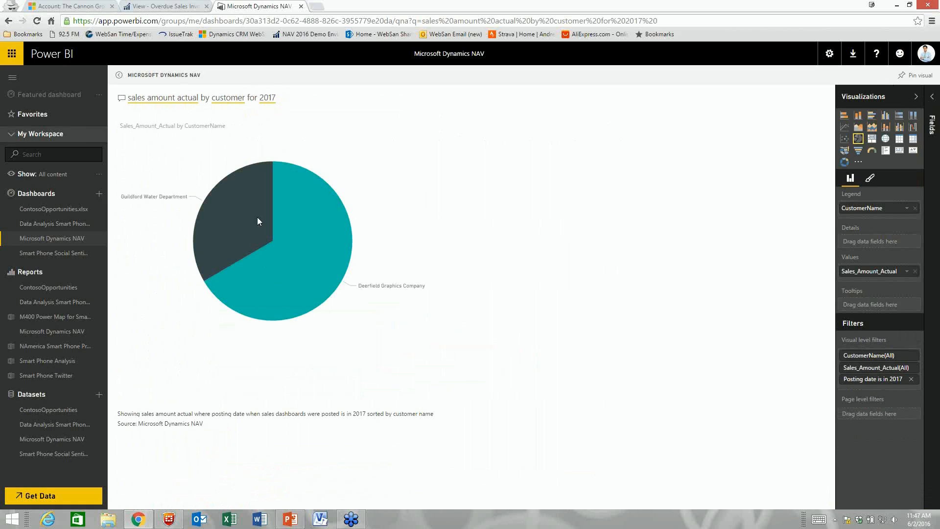
click(872, 139)
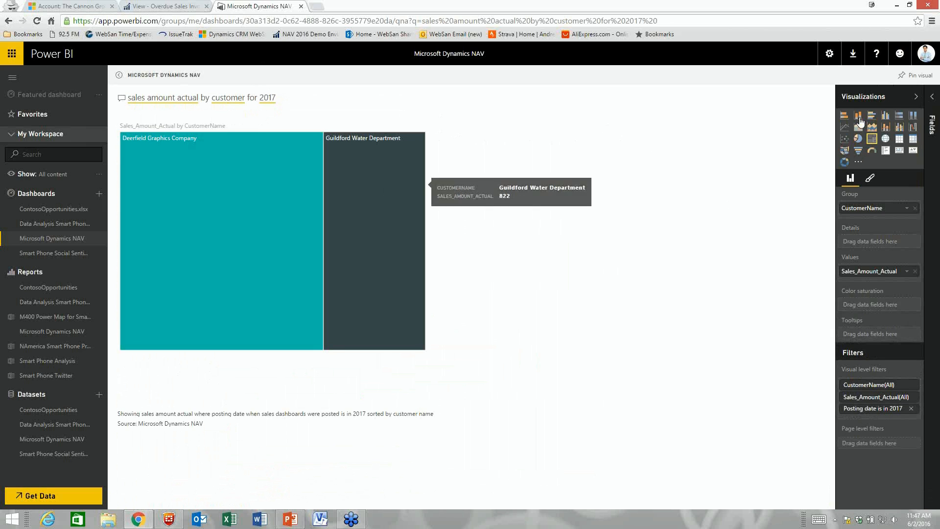
click(845, 116)
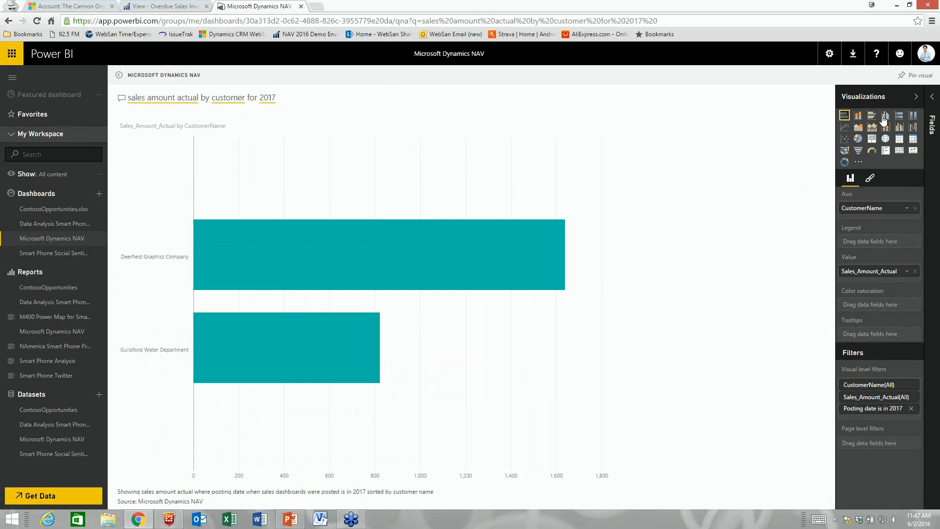
click(859, 117)
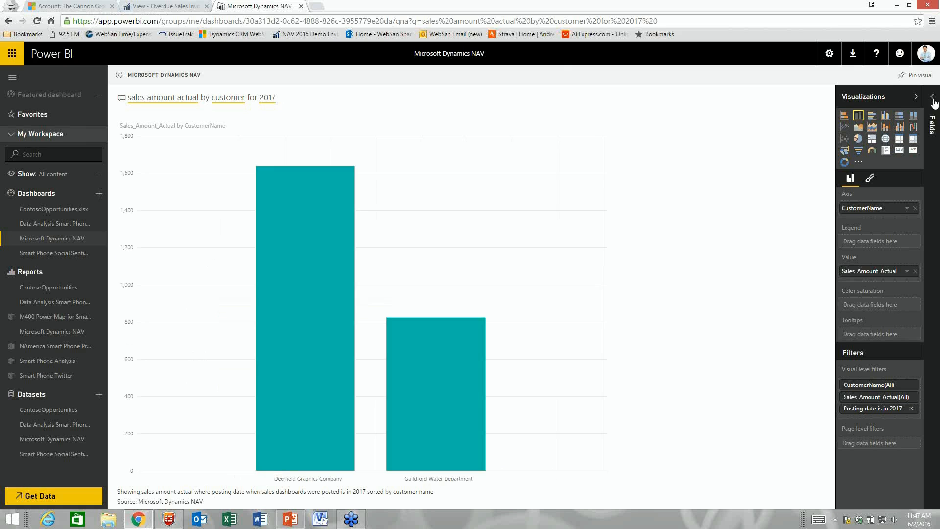
click(916, 96)
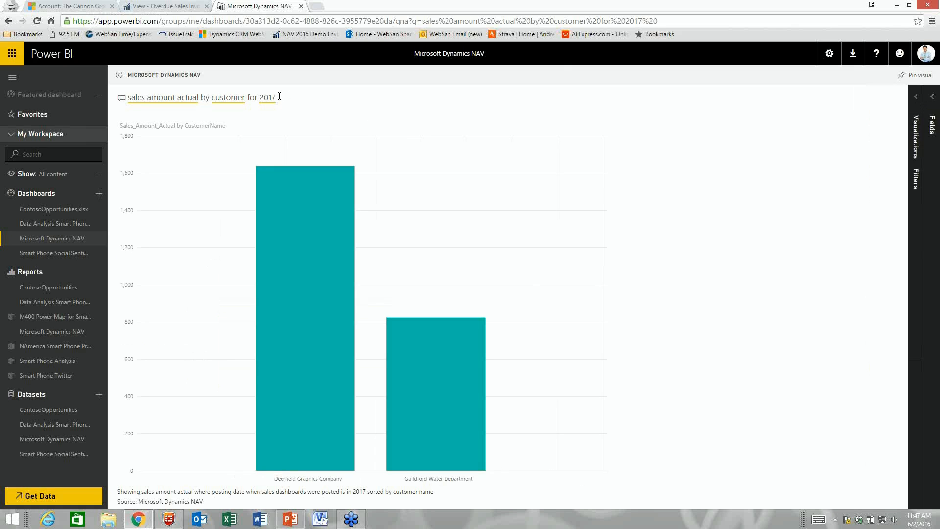
Step: Replace the Q&A question with 'show as a map sales amount actual for AH by country'
drag(279, 99, 106, 95)
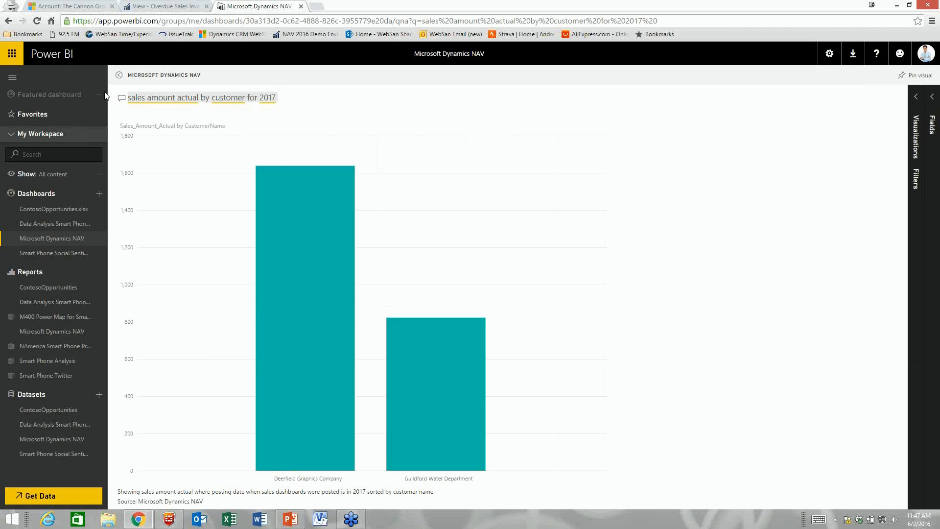
text(show as)
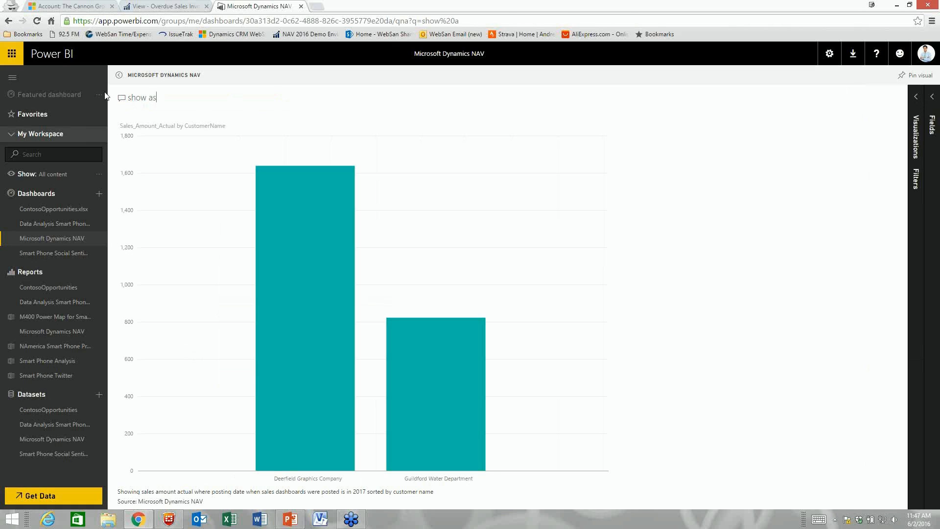
text( a ammap )
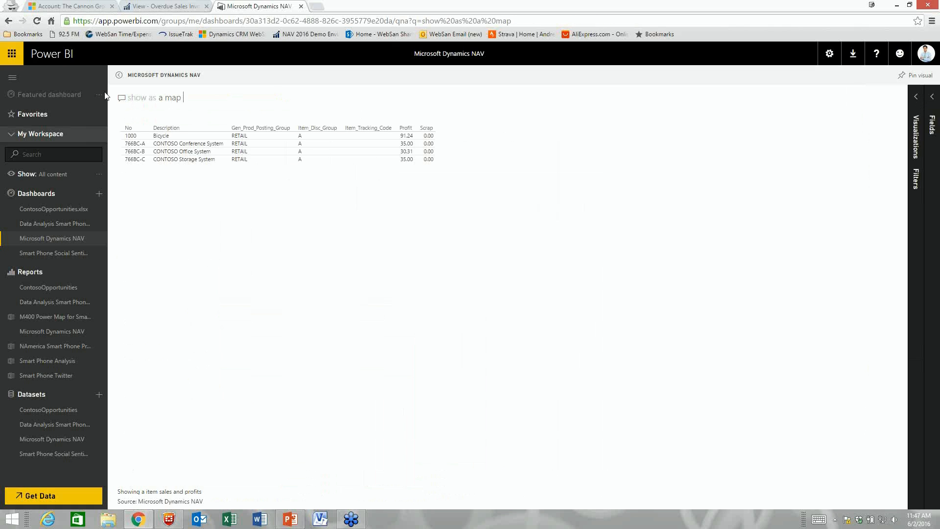
text(sales amnou)
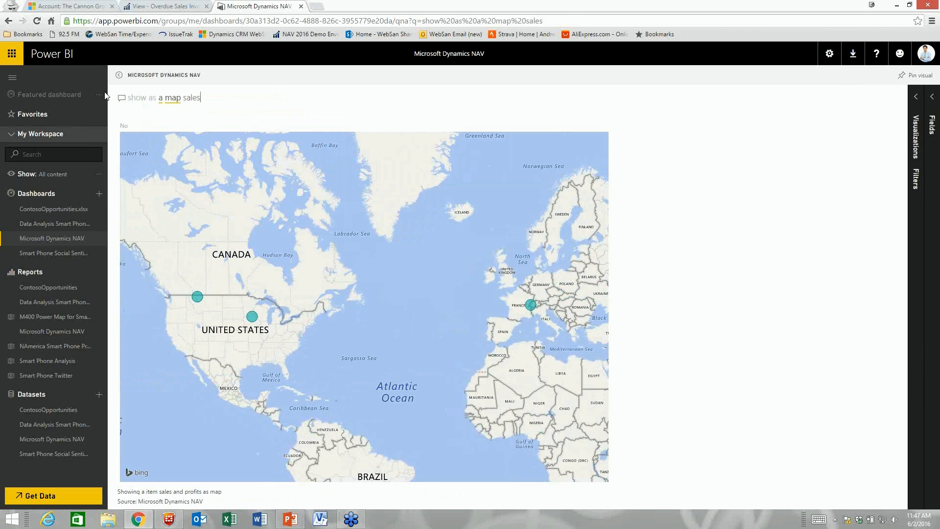
key(BackSpace)
key(BackSpace)
key(BackSpace)
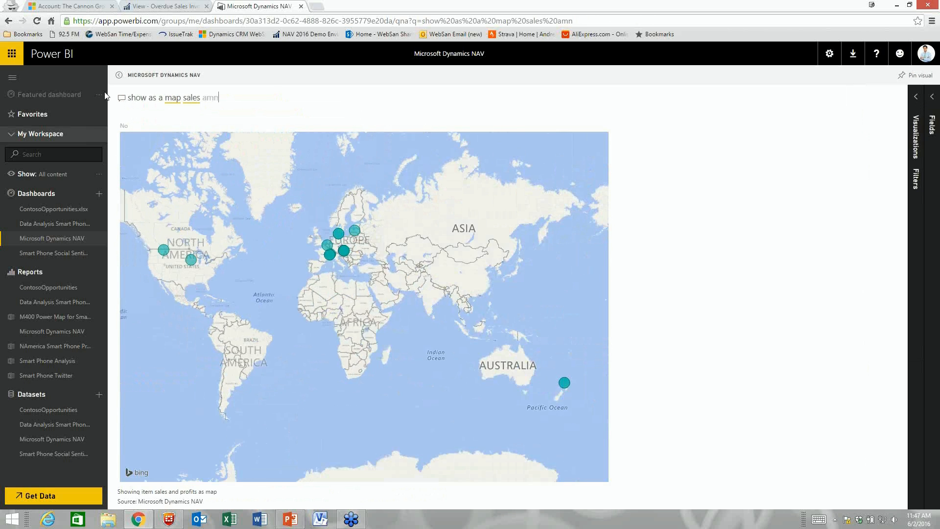
text(ount actual by)
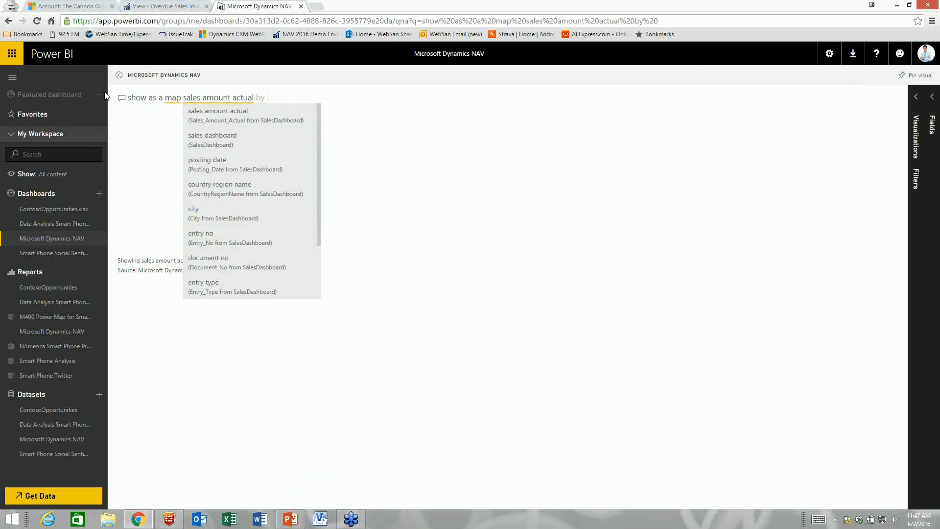
key(BackSpace)
key(BackSpace)
key(BackSpace)
text(for )
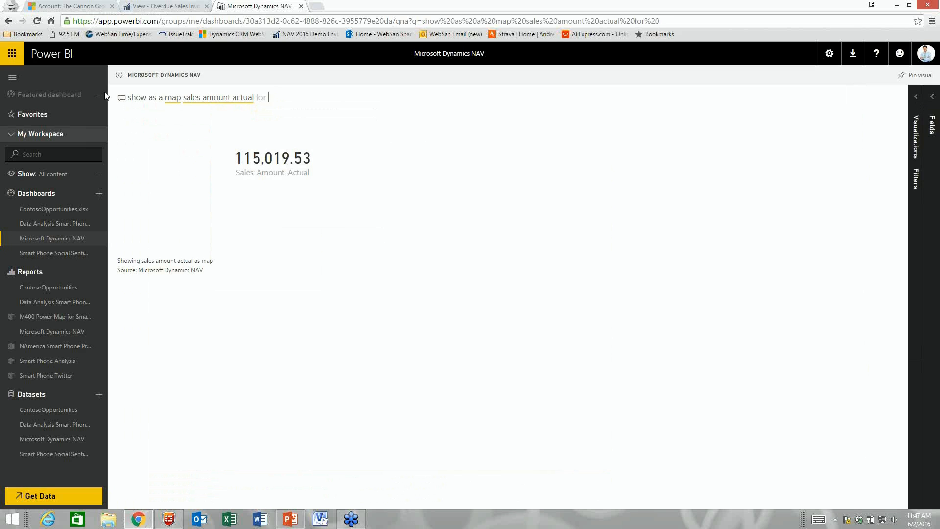
text(AH by country)
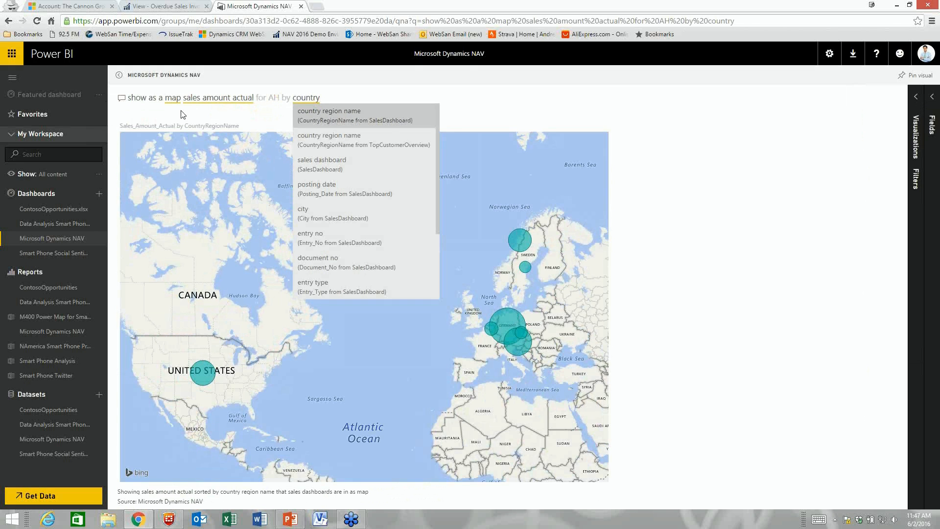
click(325, 353)
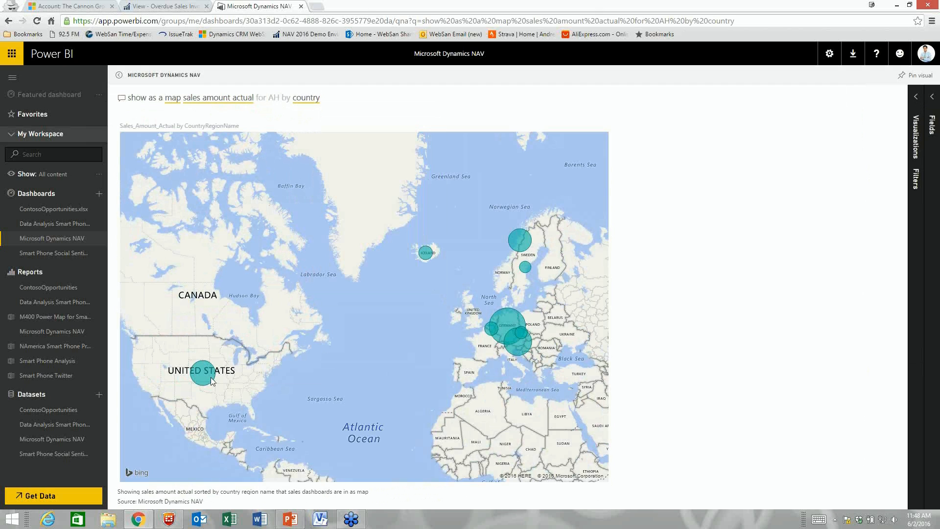
mouse_move(212, 381)
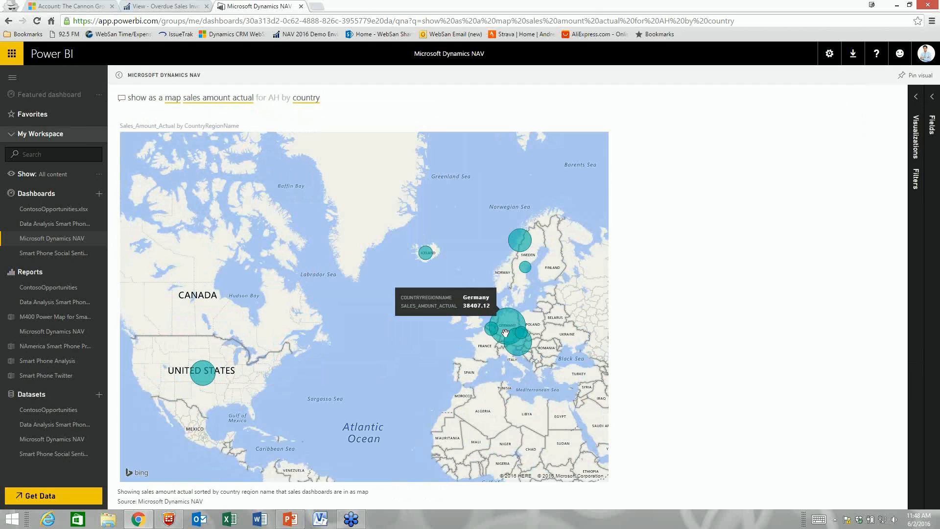
mouse_move(518, 237)
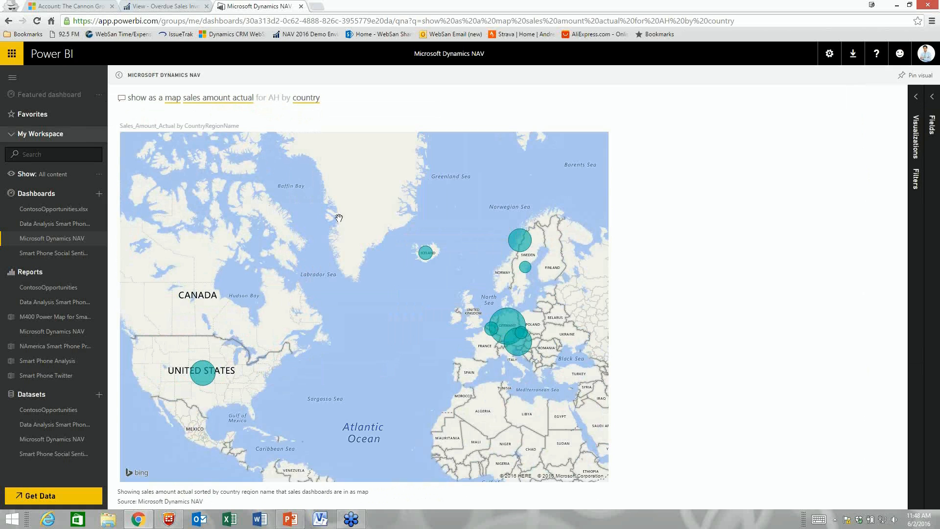
Step: Open the Item Sales and Profit report, filter by RETAIL and RAW MAT, then clear the filter
click(68, 239)
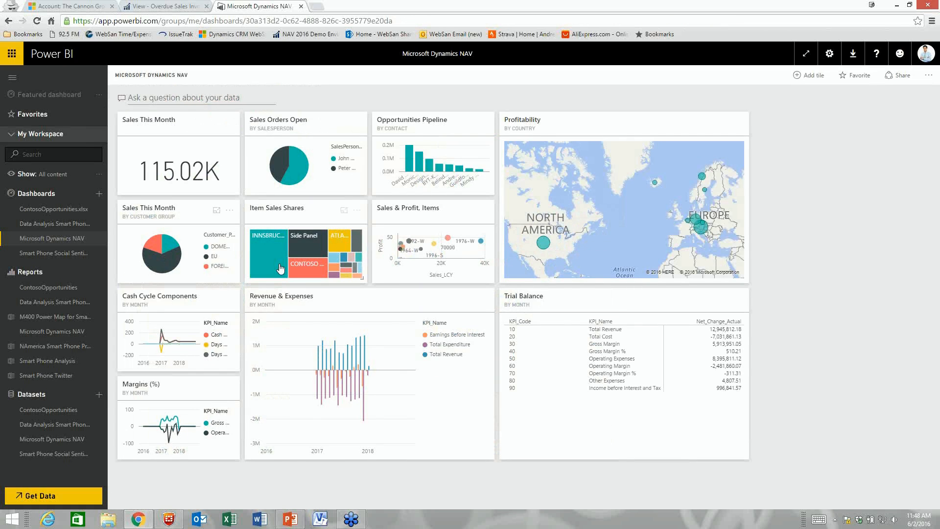
click(419, 241)
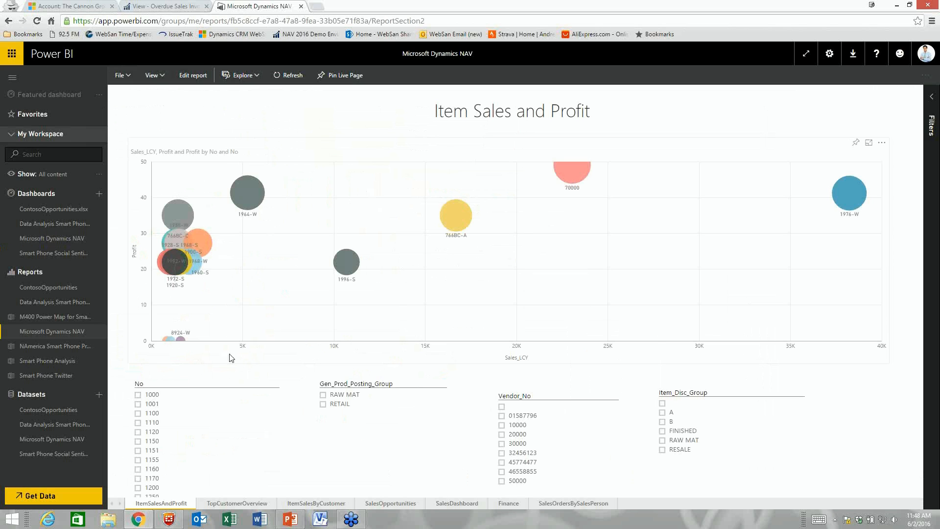
click(323, 403)
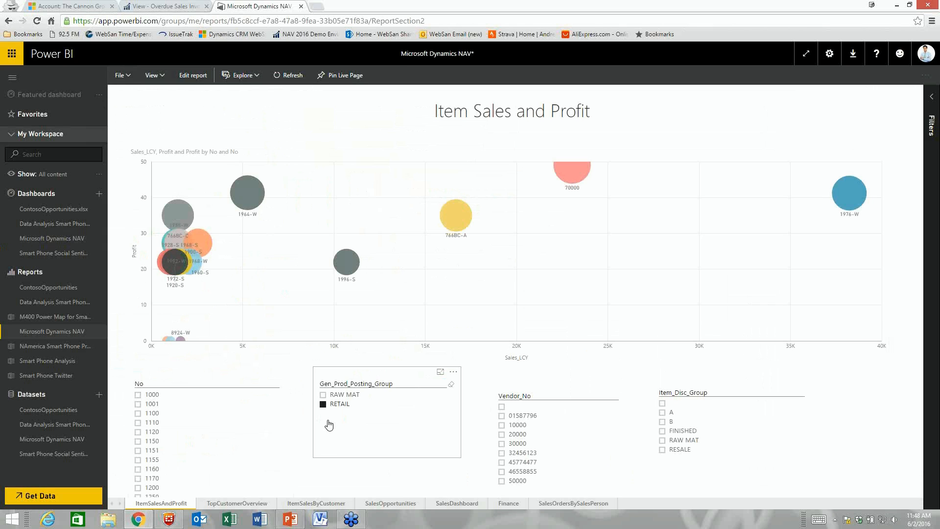
click(323, 394)
click(323, 404)
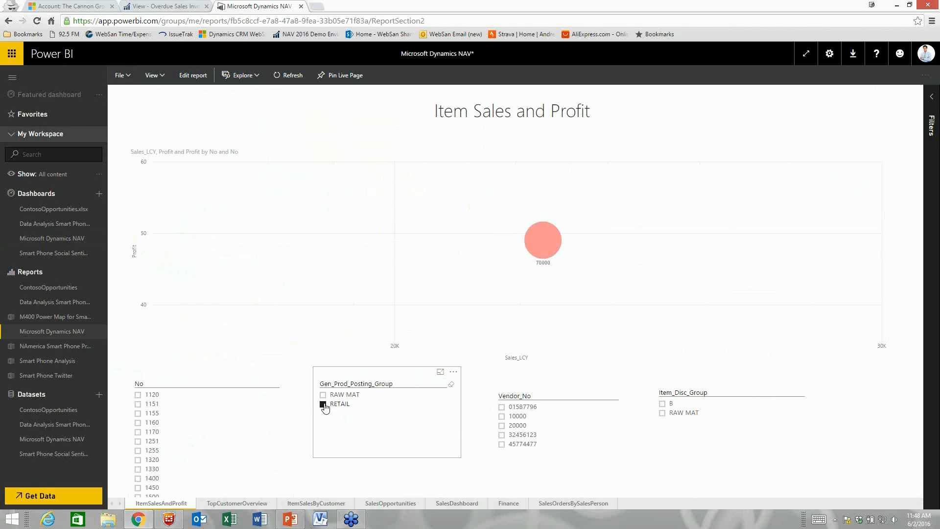
click(322, 395)
click(337, 405)
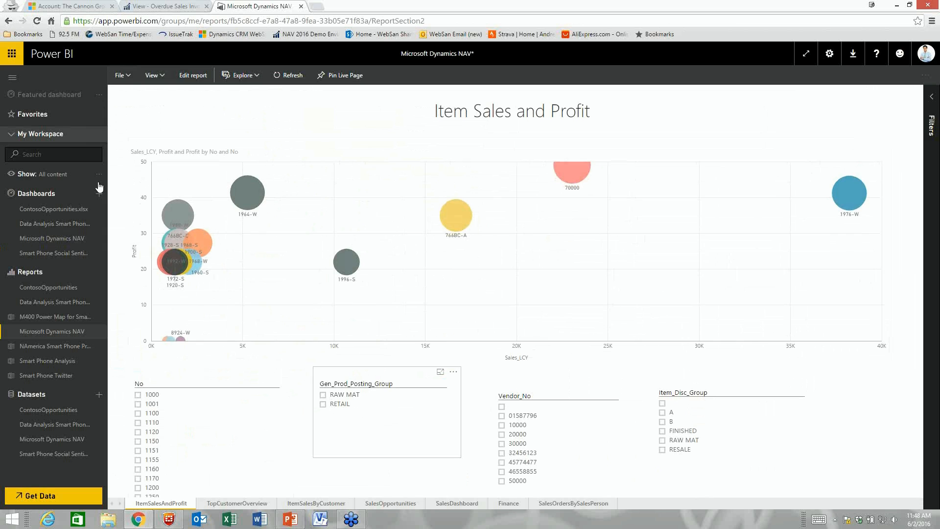
Step: View the NAmerica Smart Phone Presales workbook, then switch to the ContosoOpportunities report
click(58, 239)
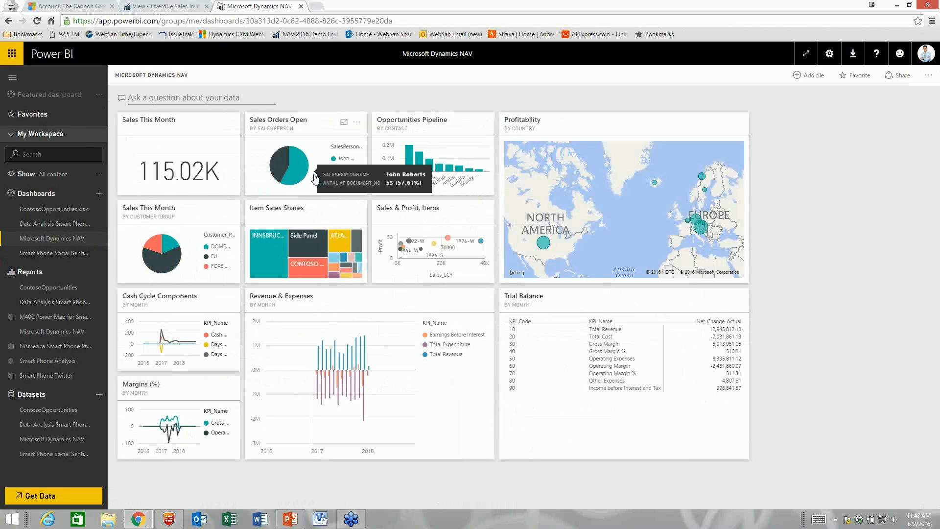
click(65, 347)
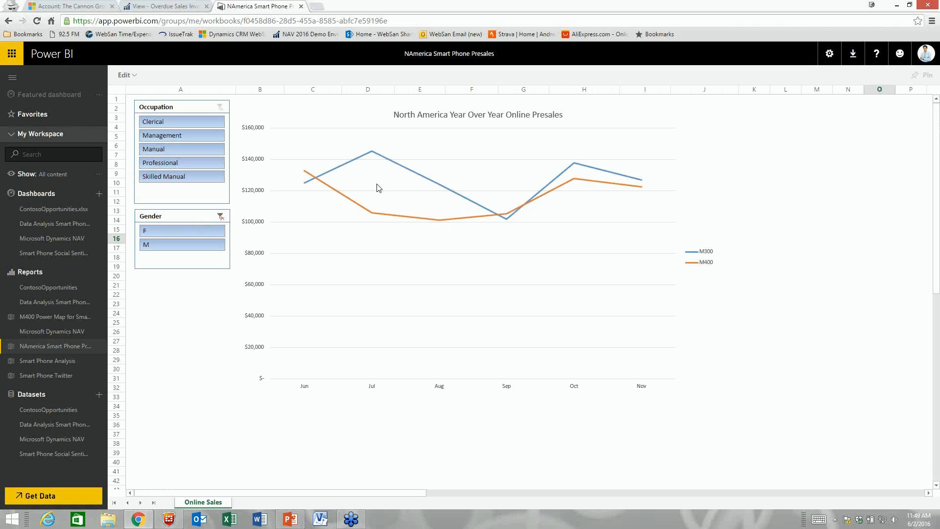
click(60, 289)
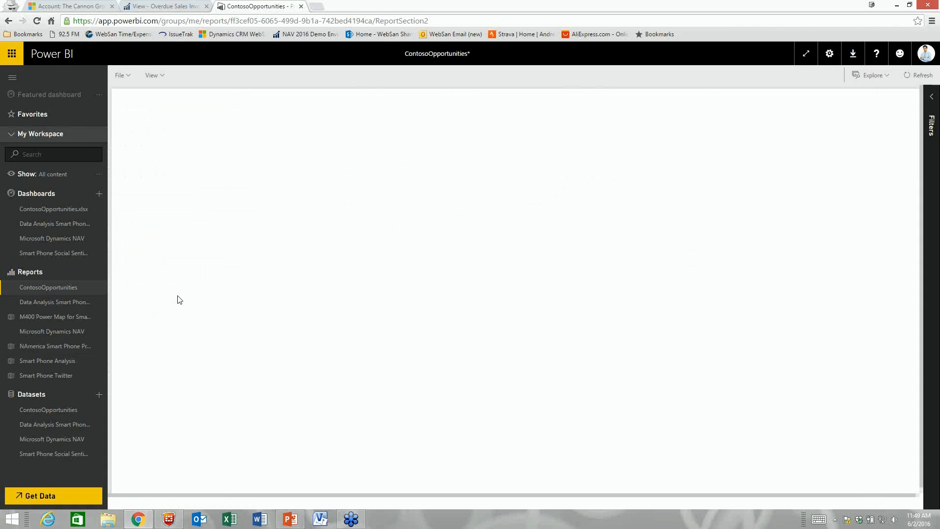